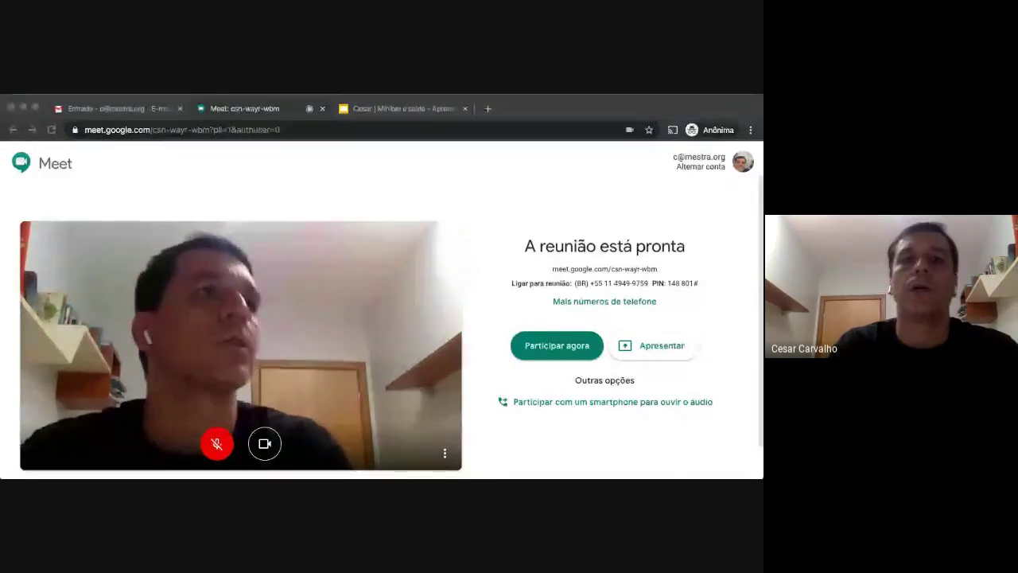
- Close the Meet meeting tab and open Google Agenda from the mailbox
left_click(322, 109)
left_click(322, 109)
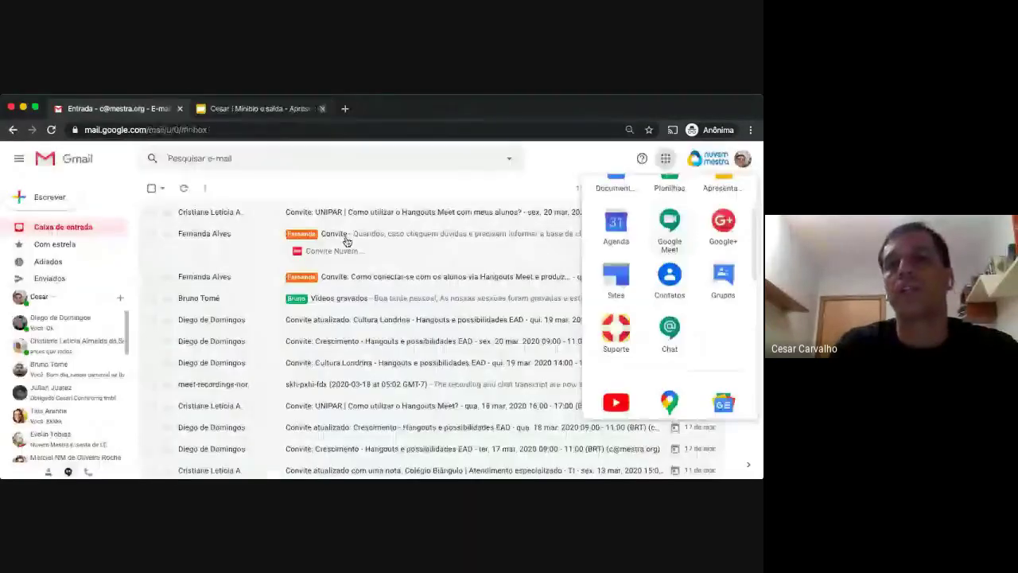
left_click(669, 161)
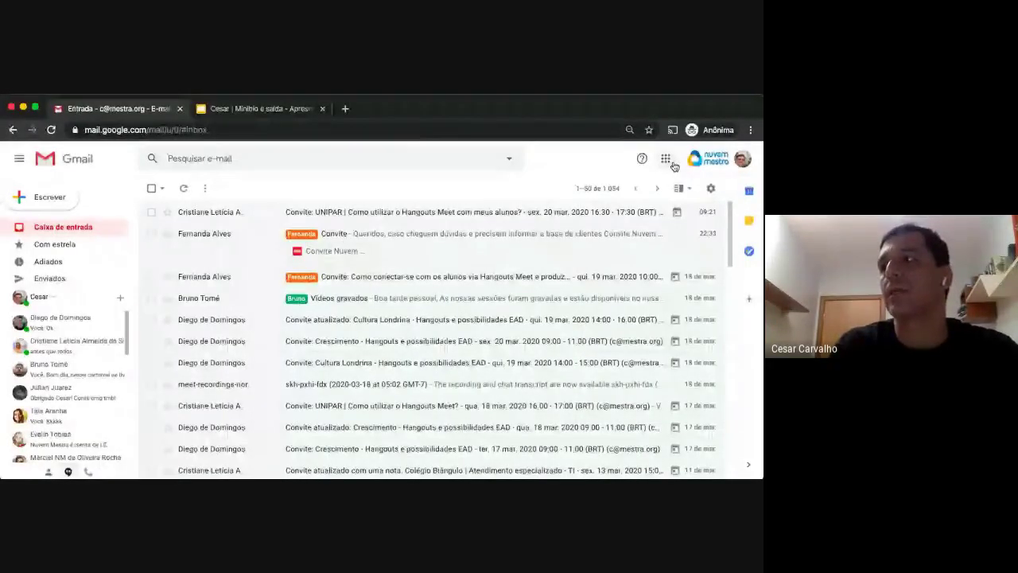
left_click(667, 160)
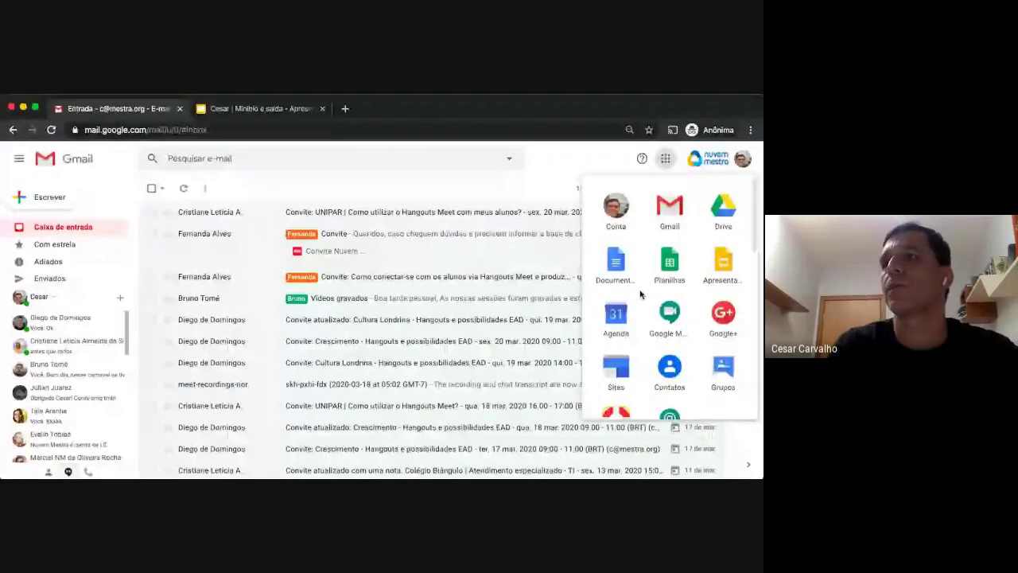
left_click(626, 311)
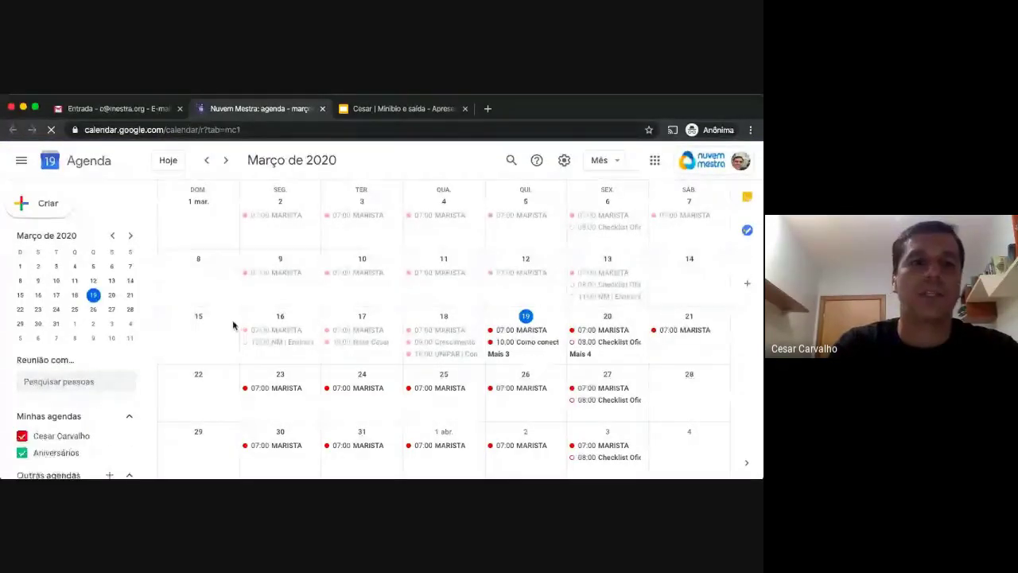
- Hide the personal calendar, Aniversários, Lembretes, Tarefas and Acontece na Nuvem from the March 2020 month view
scroll(75, 396, "down", 1)
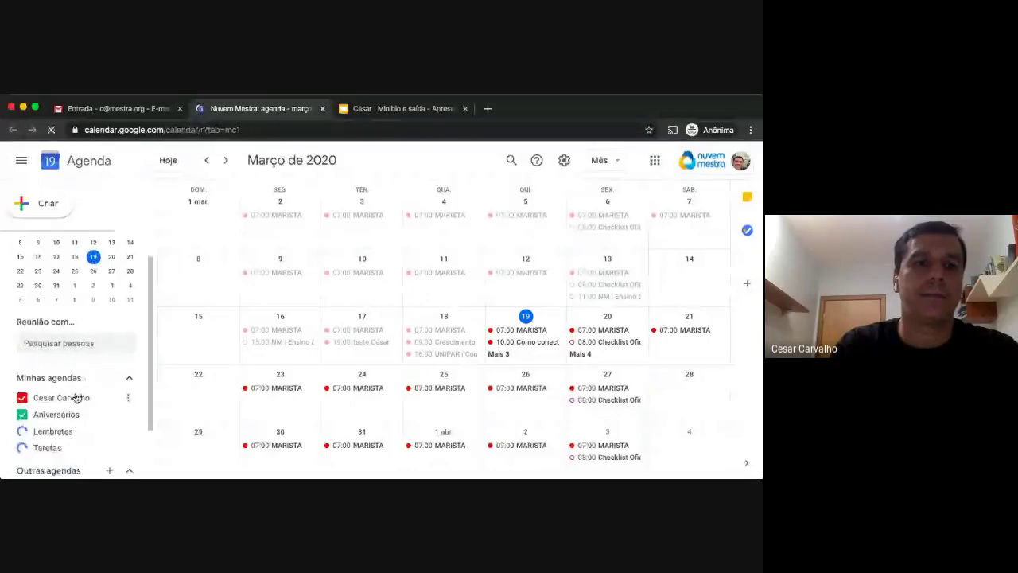
left_click(23, 400)
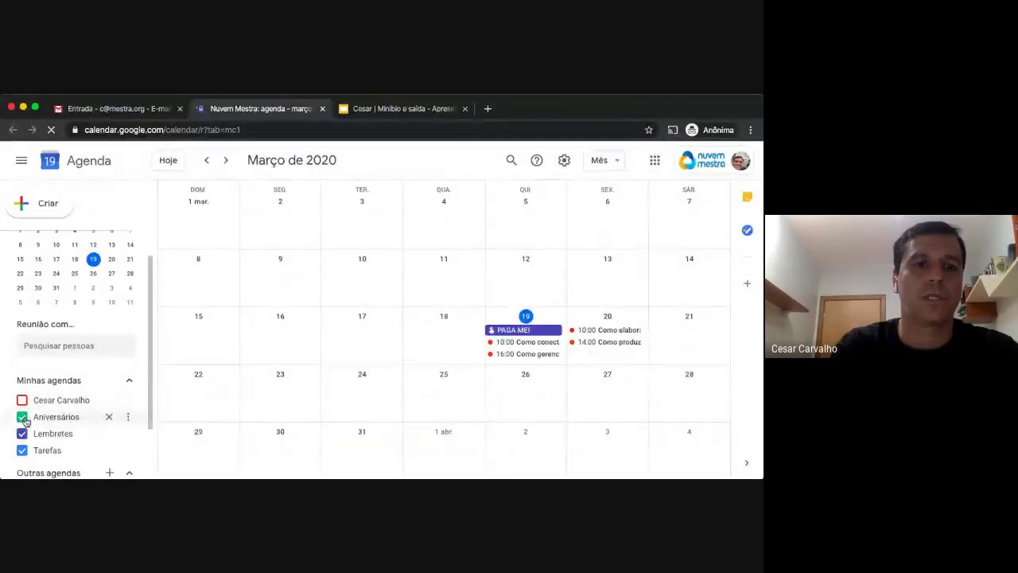
left_click(22, 416)
left_click(22, 434)
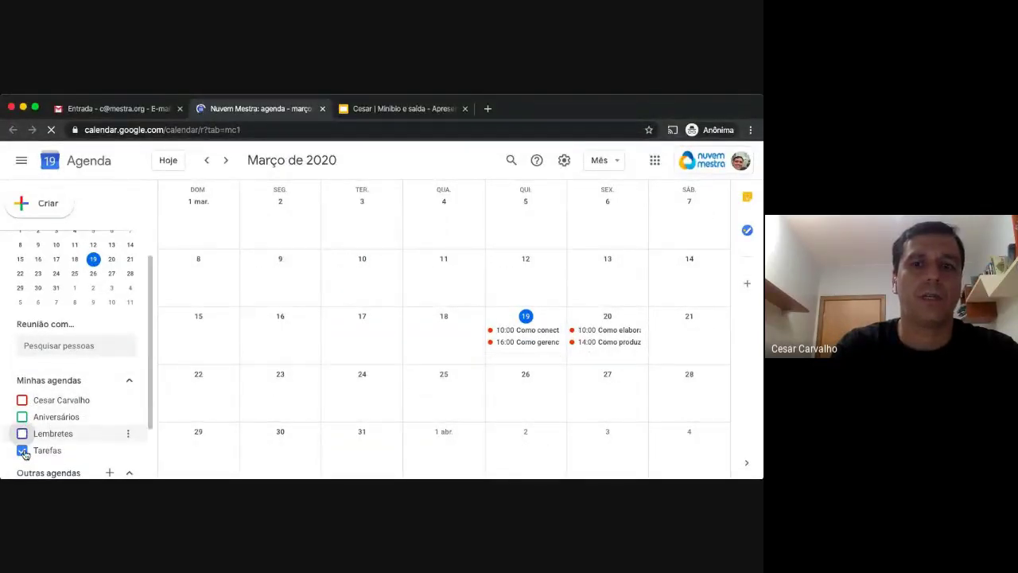
left_click(22, 450)
scroll(24, 452, "down", 2)
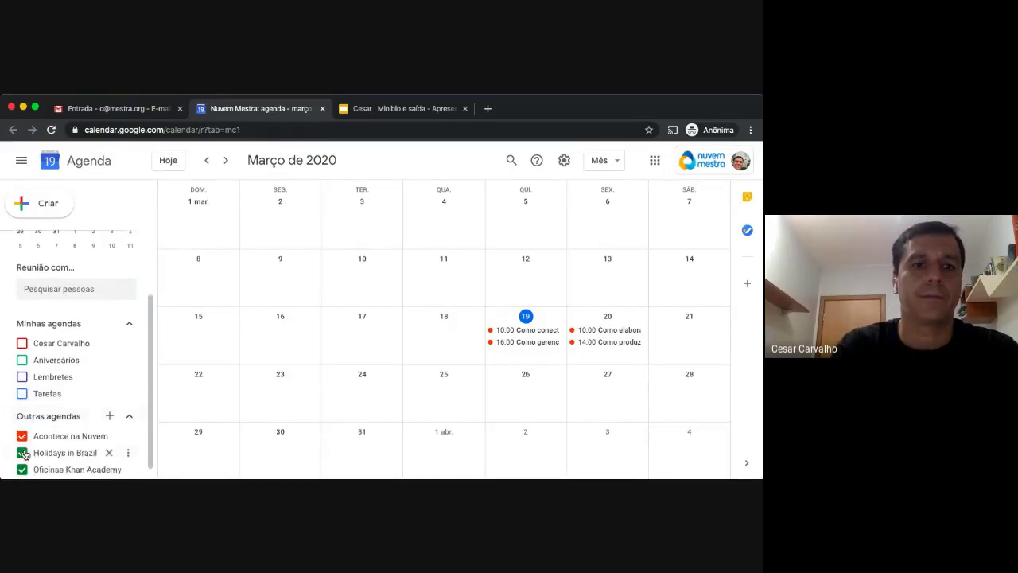
left_click(22, 436)
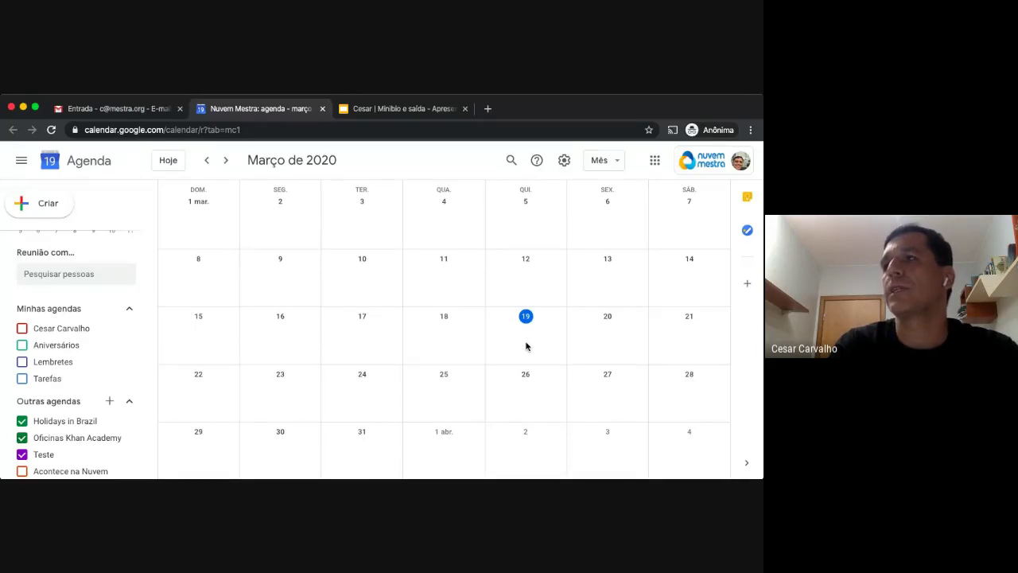
- Create a new event with its full options open and title it "Aula de matemática - 8º Ano"
left_click(54, 213)
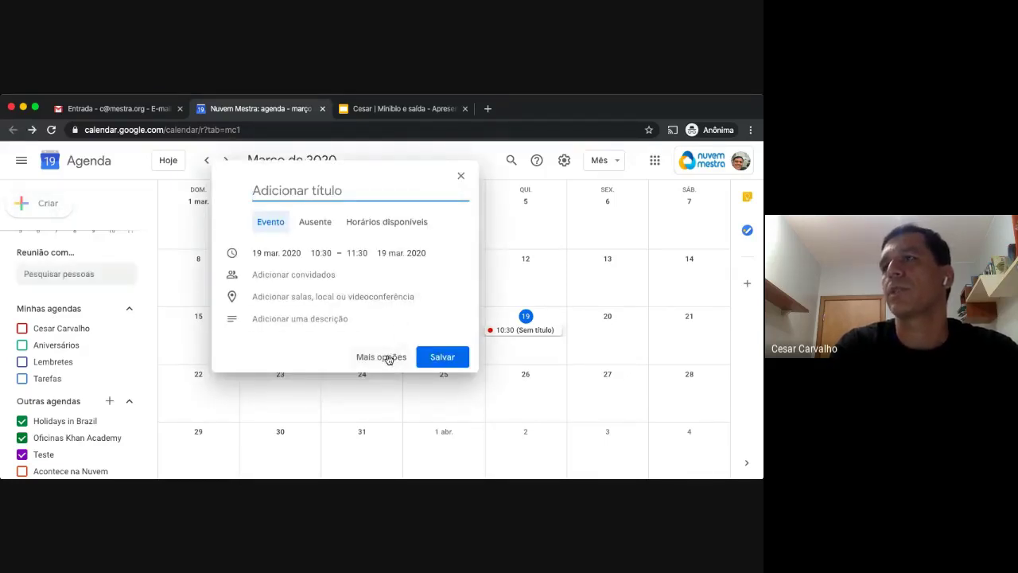
left_click(381, 357)
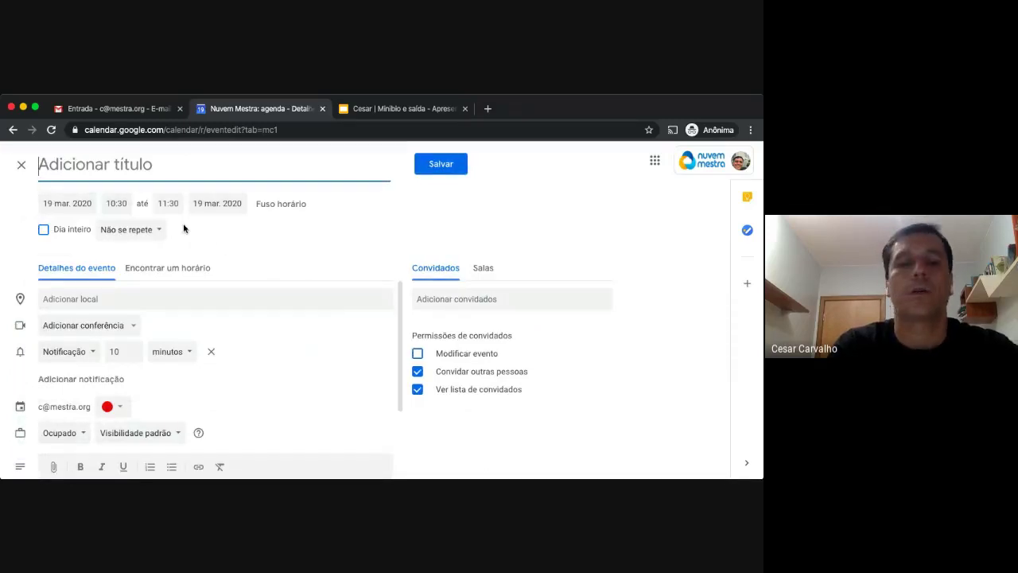
type("A")
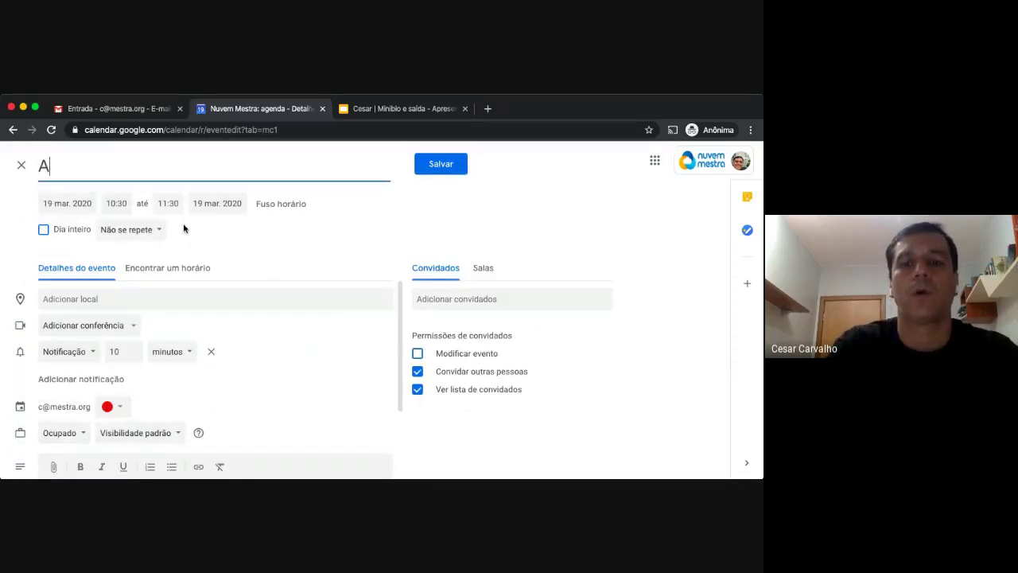
type("ula de mat")
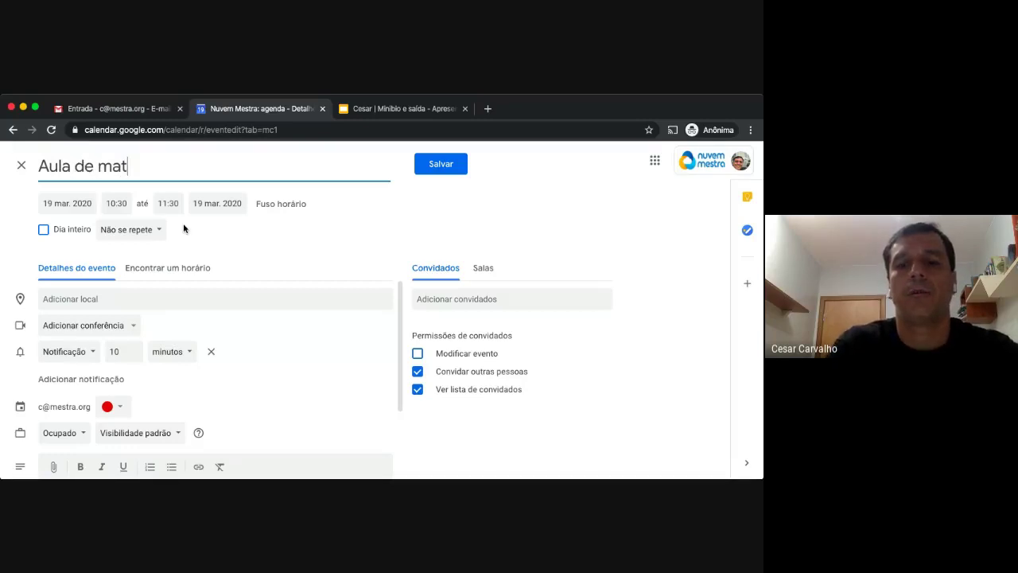
type("e")
type("mát")
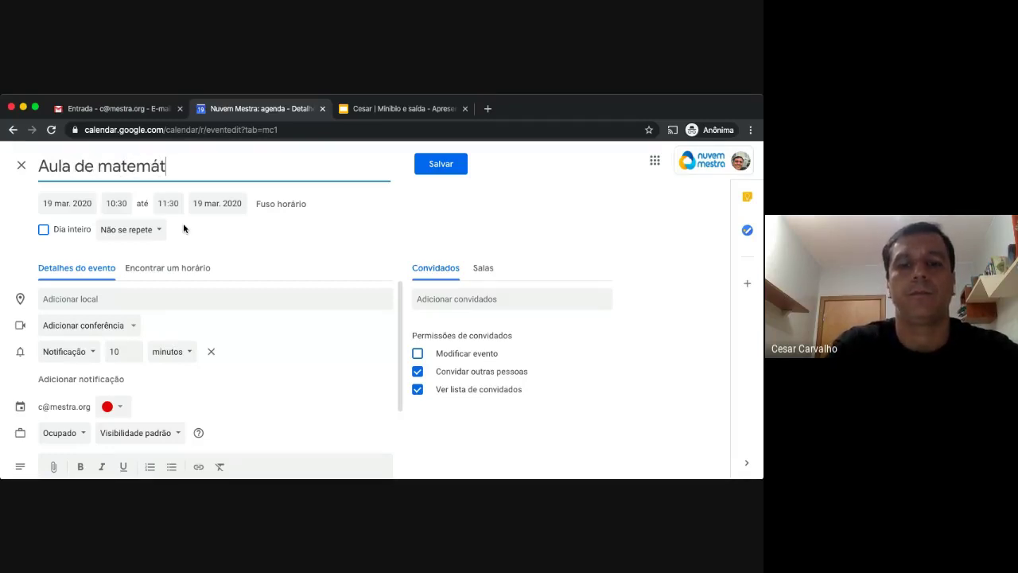
type("ica - 8")
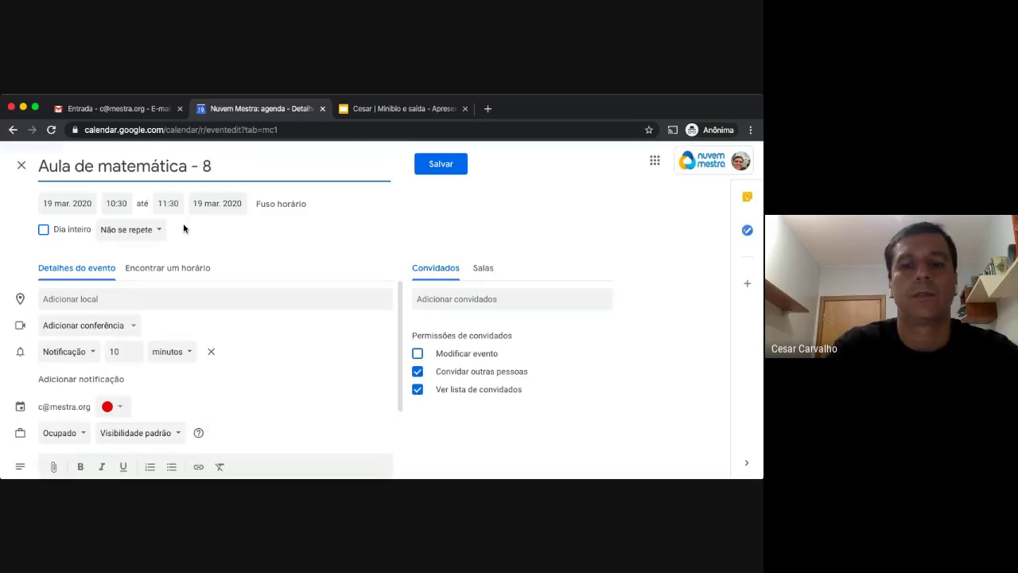
type("º")
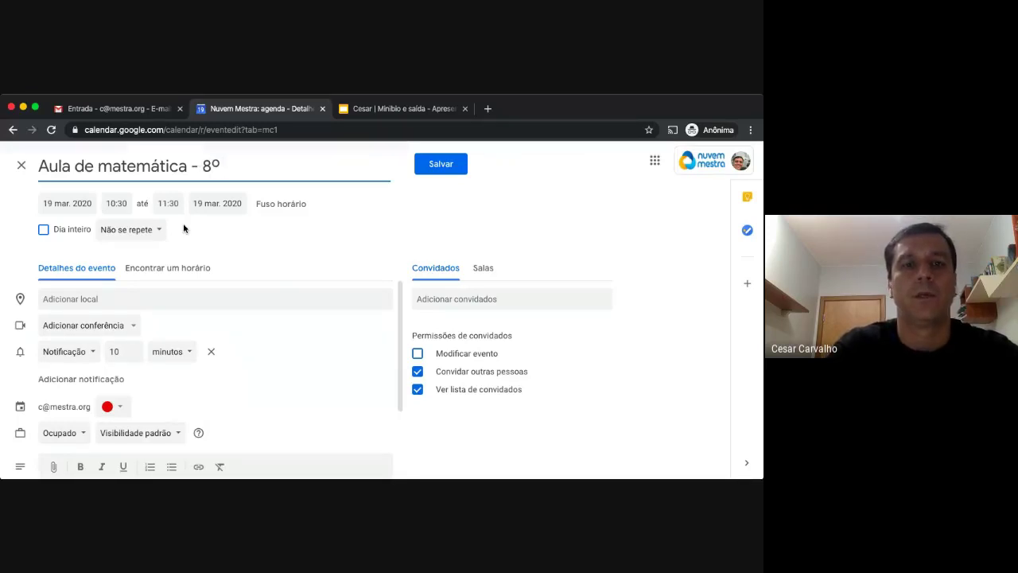
type(" Ano")
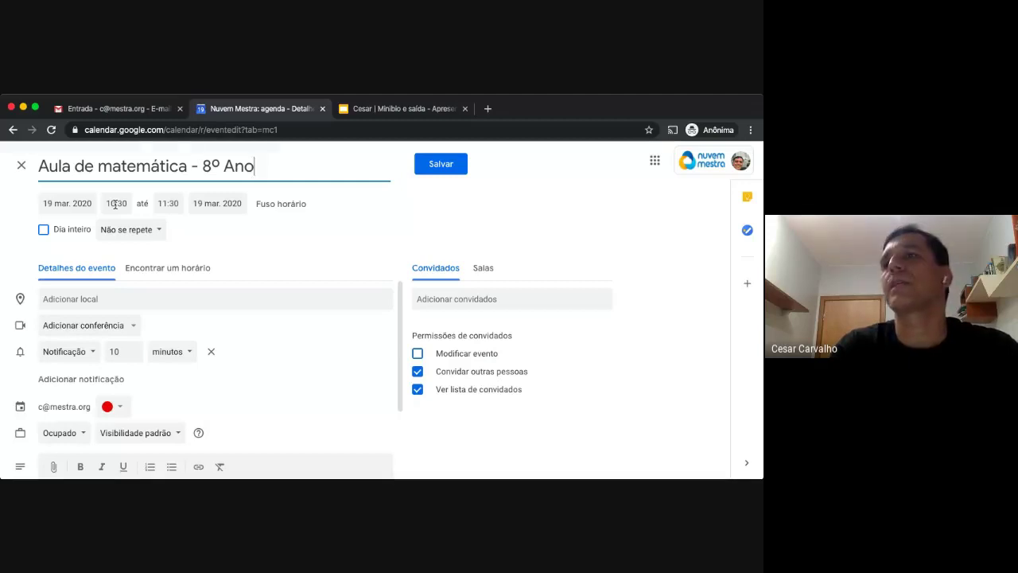
left_click(155, 231)
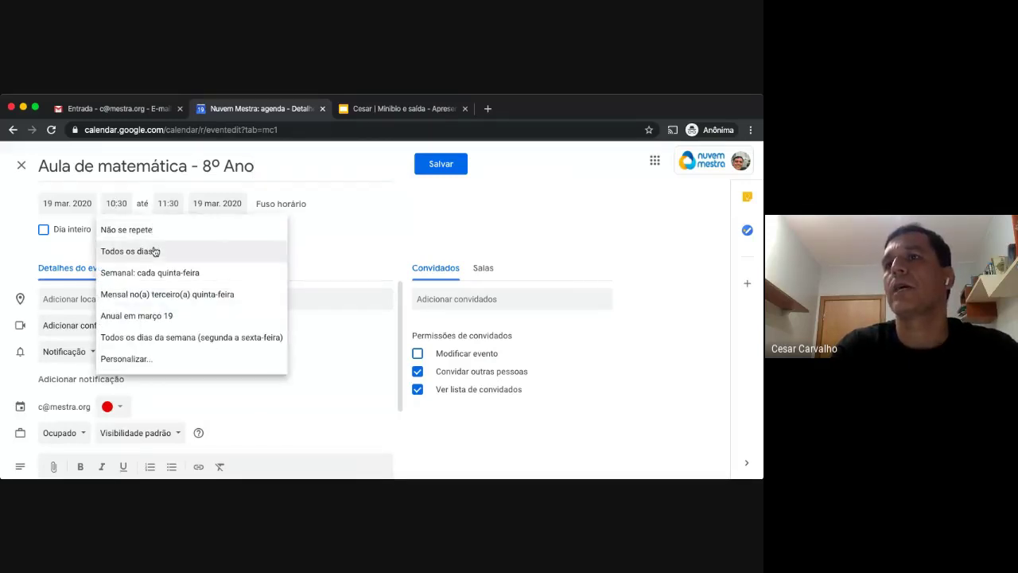
left_click(156, 360)
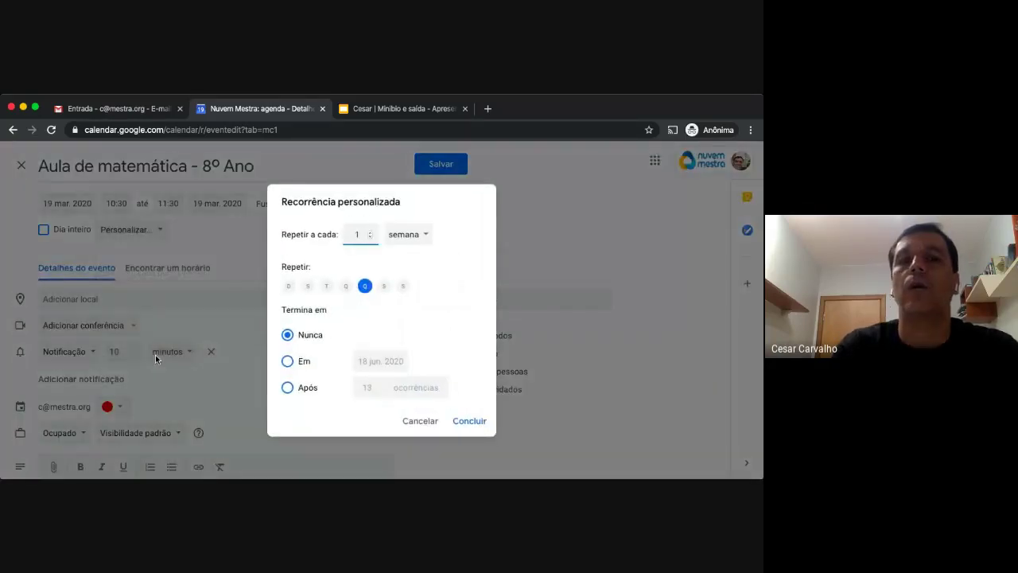
left_click(327, 288)
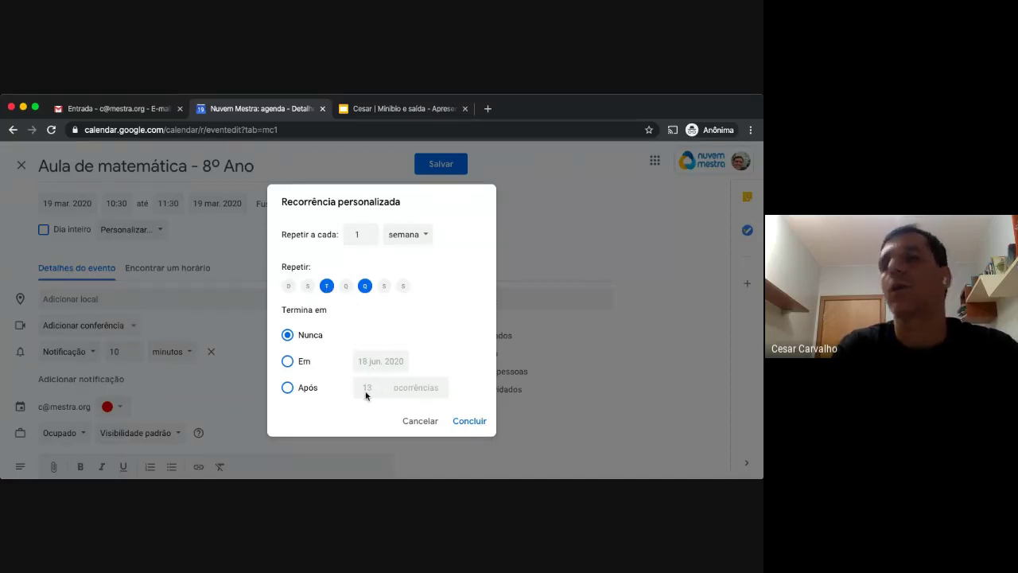
left_click(420, 421)
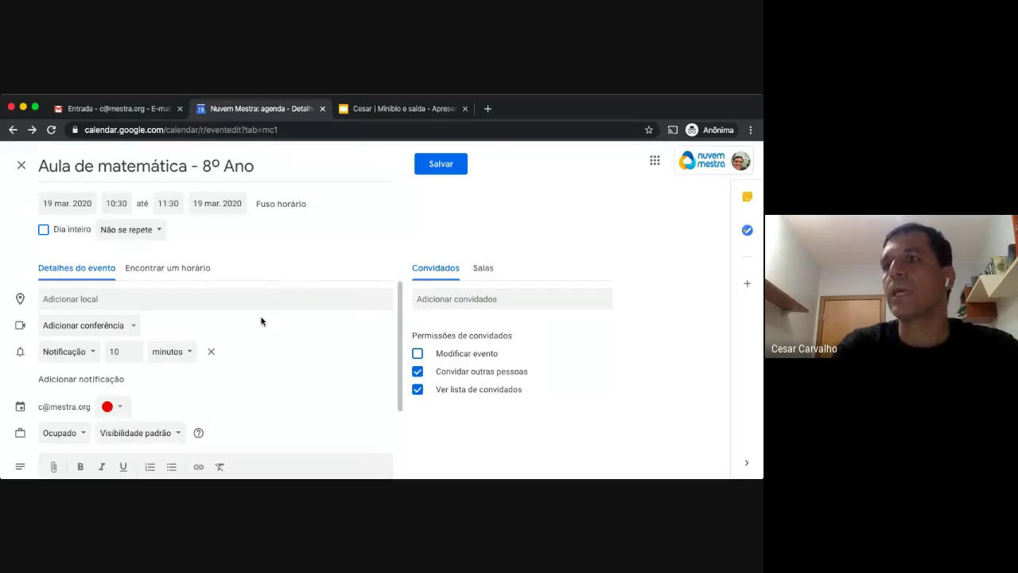
- Add a Hangouts Meet conference to the event
scroll(260, 325, "down", 1)
scroll(260, 325, "up", 1)
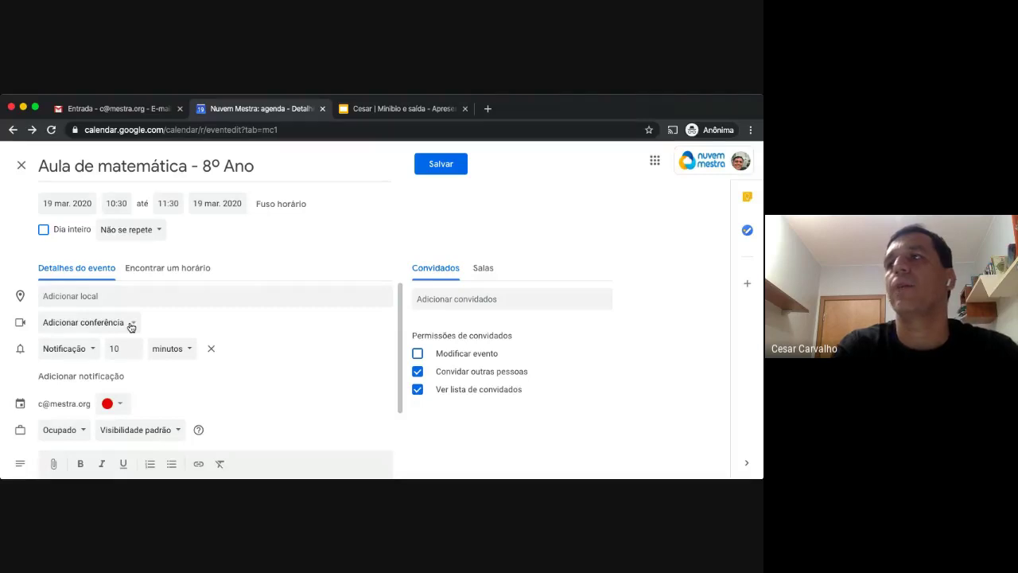
left_click(131, 327)
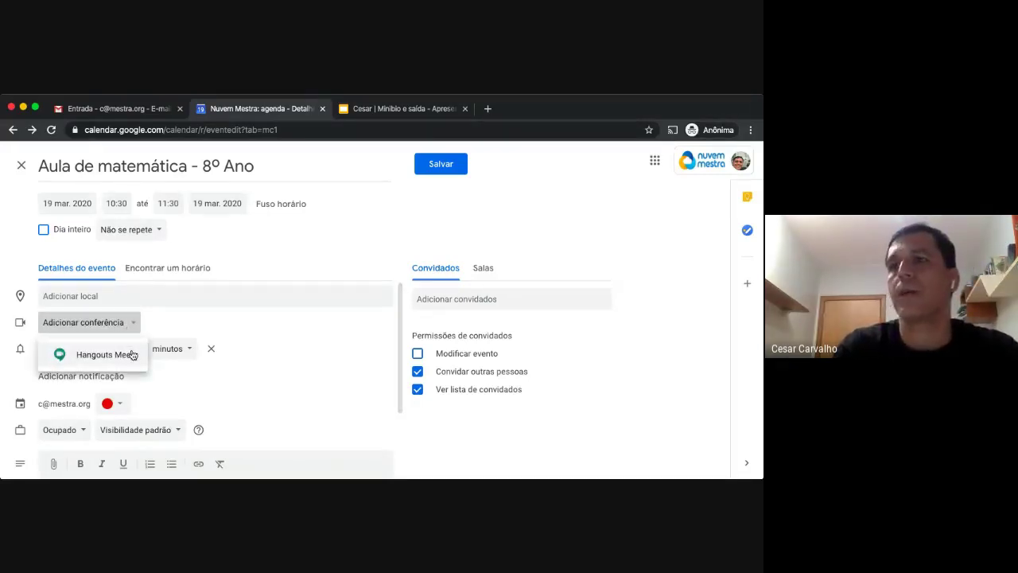
left_click(132, 354)
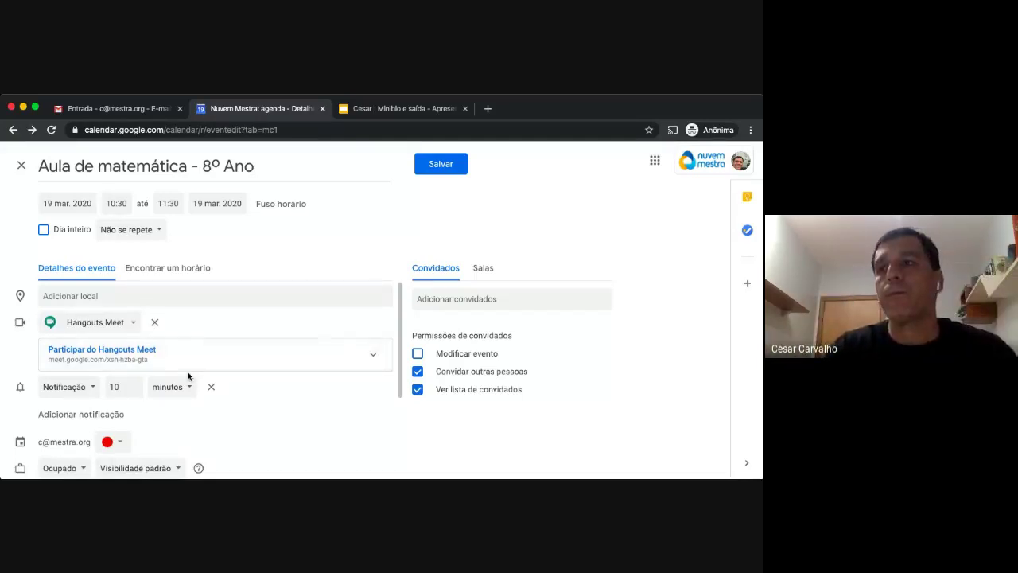
- Add four more notifications to the event, keeping the default 10 minutes for each
scroll(223, 395, "down", 2)
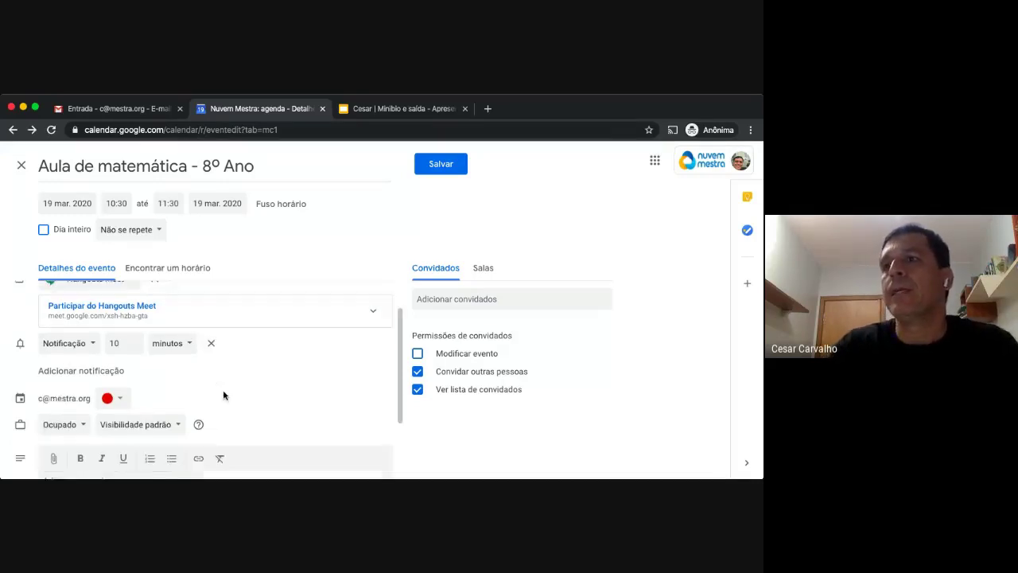
left_click(93, 363)
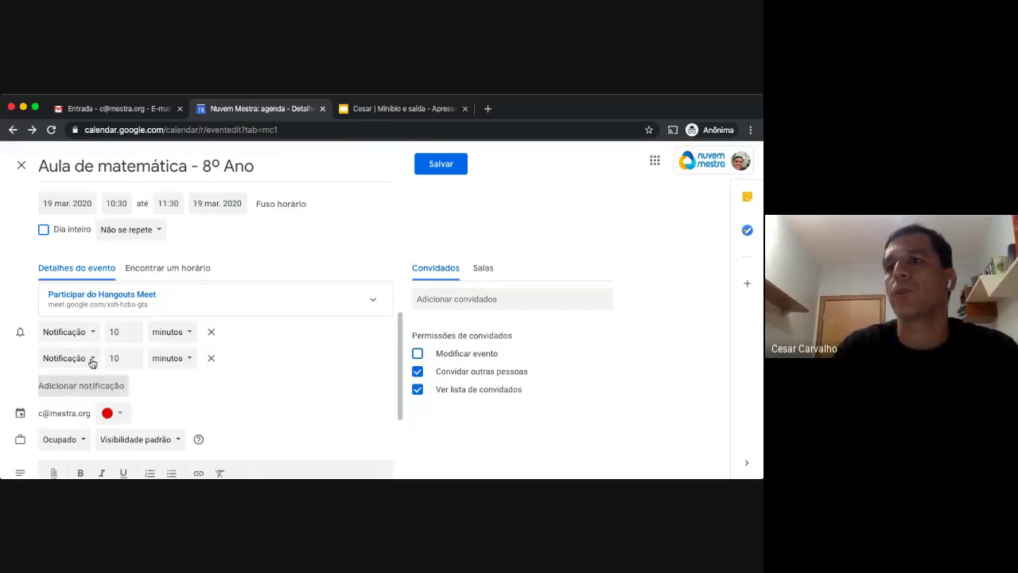
left_click(89, 387)
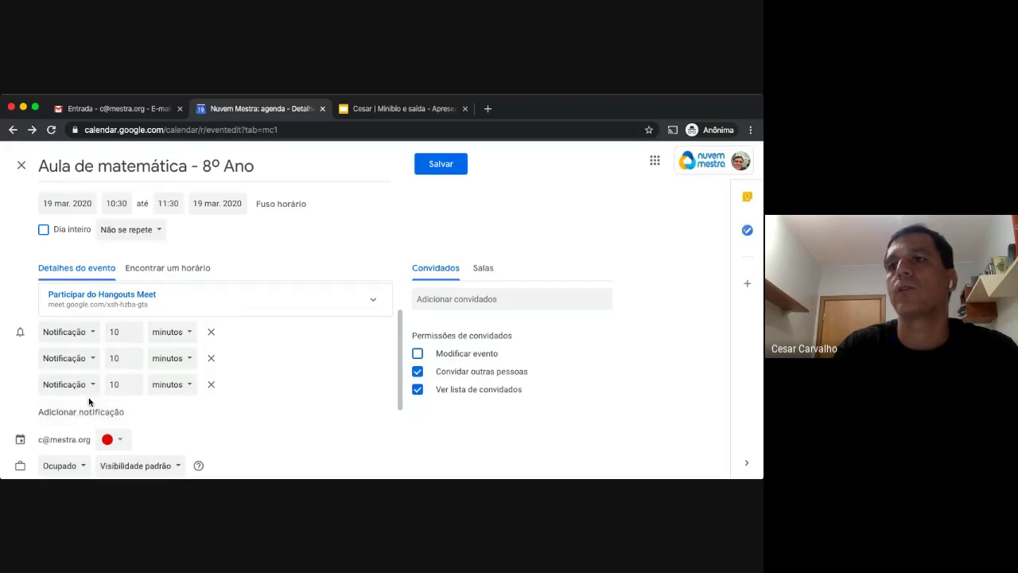
left_click(89, 411)
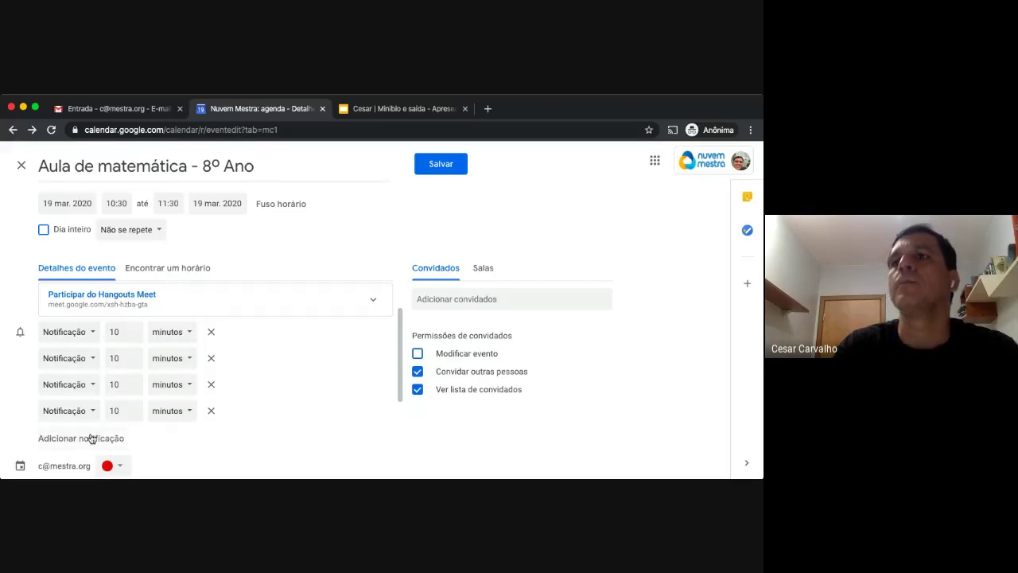
left_click(91, 437)
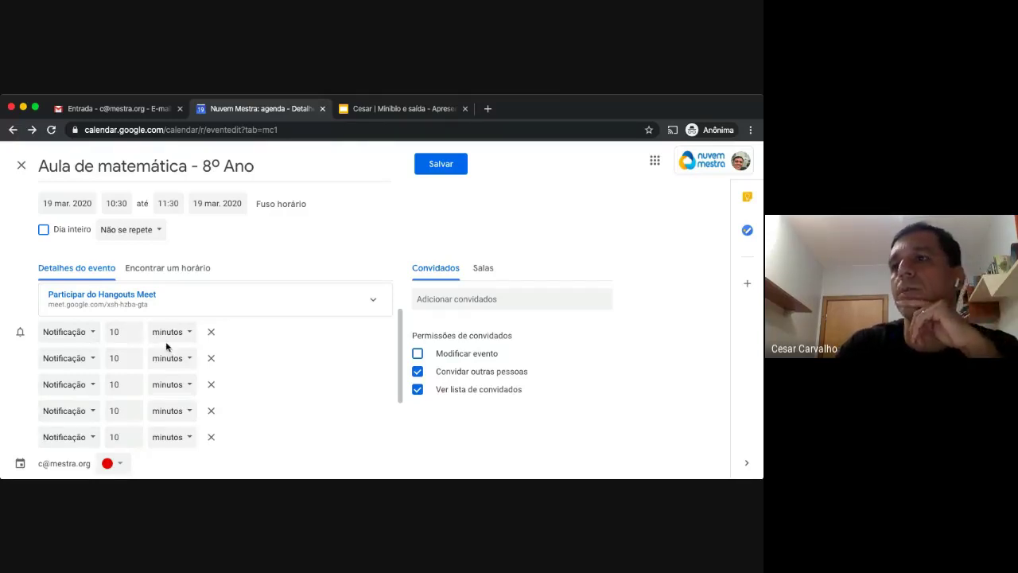
- Change the second notification to an e-mail sent 1 day (dias) before the event
left_click(89, 358)
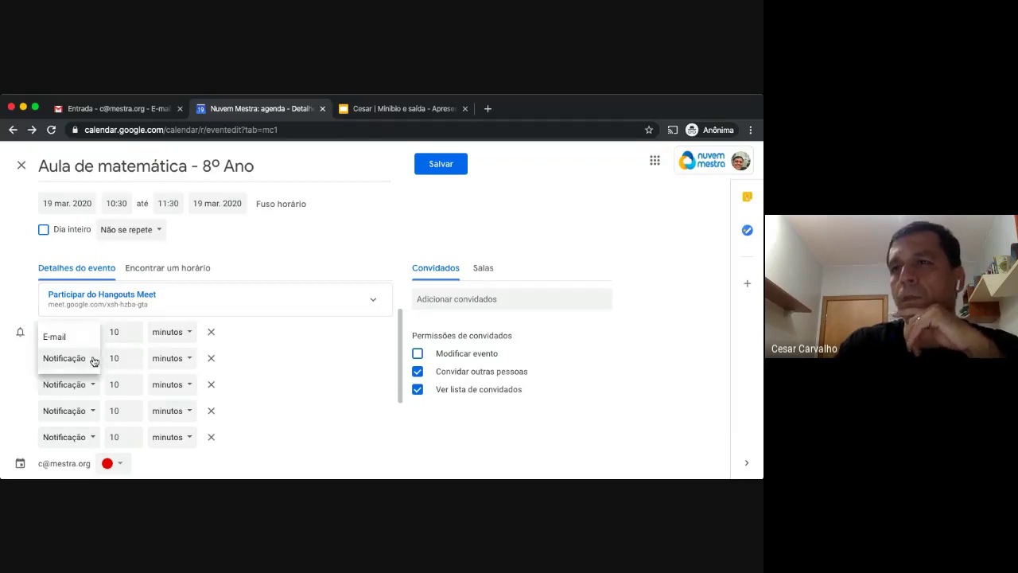
left_click(82, 337)
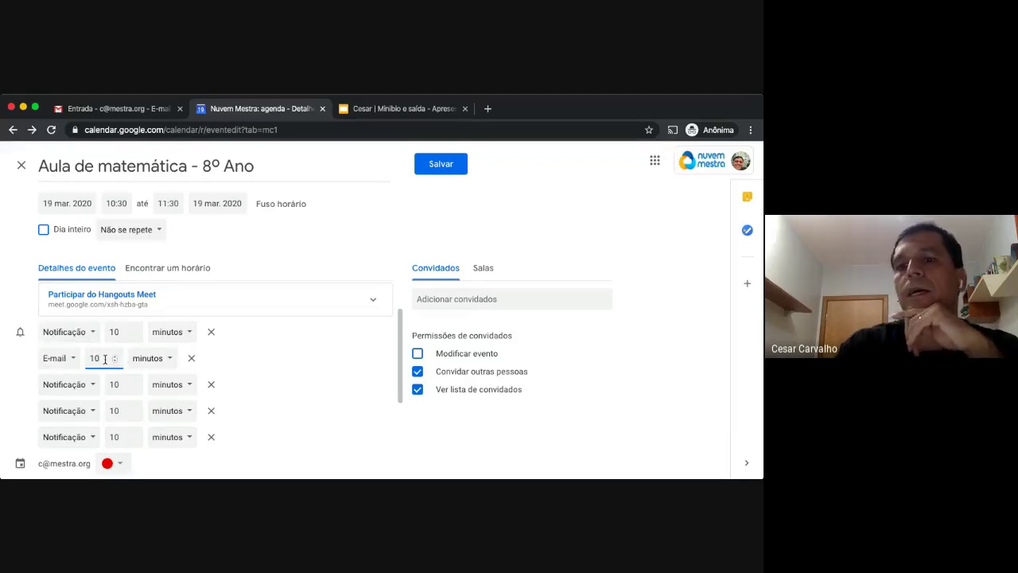
left_click(153, 364)
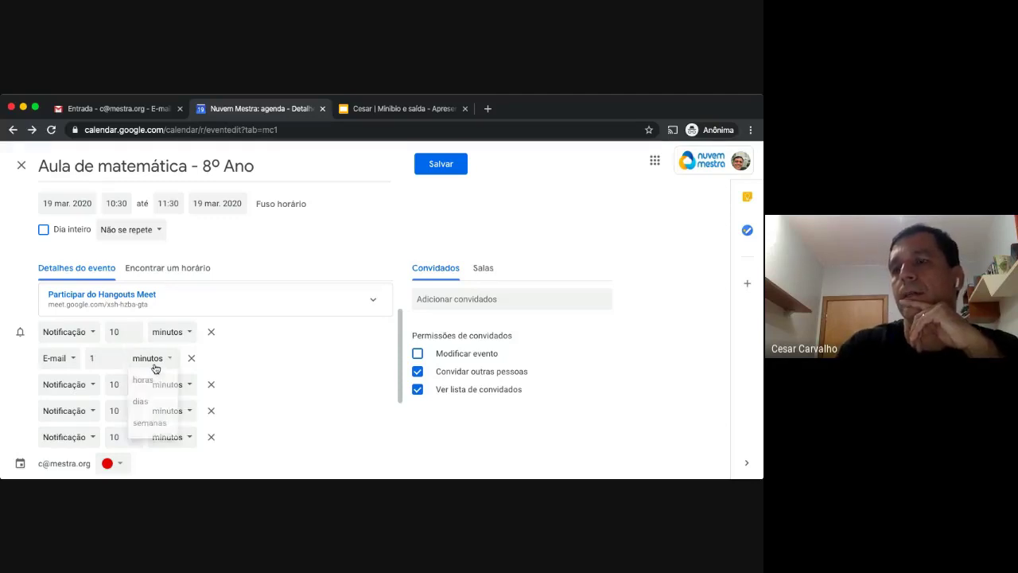
left_click(152, 401)
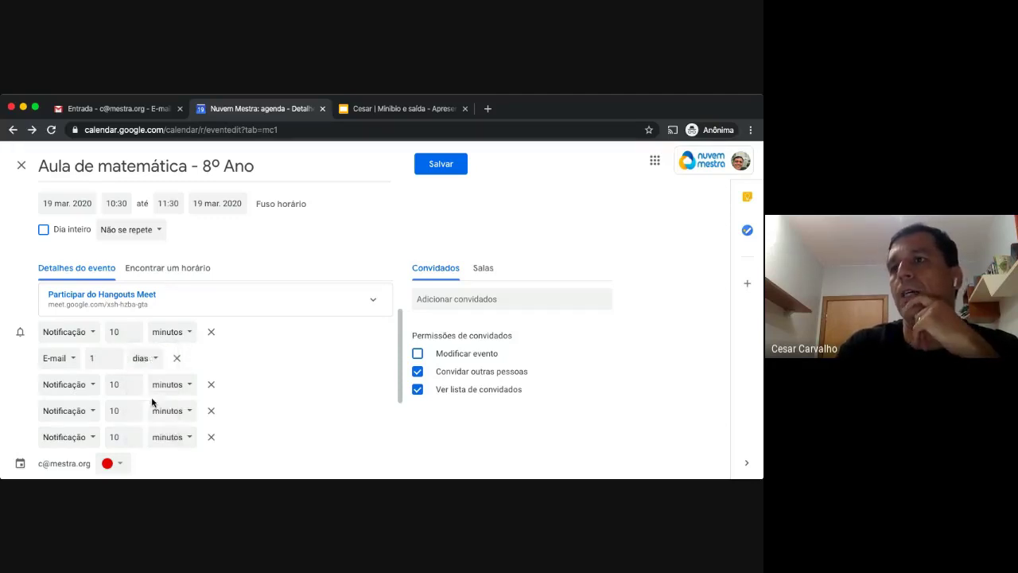
- Remove the three extra 10-minute notifications, keeping only one 10-minute notification and the 1-day e-mail reminder
left_click(211, 384)
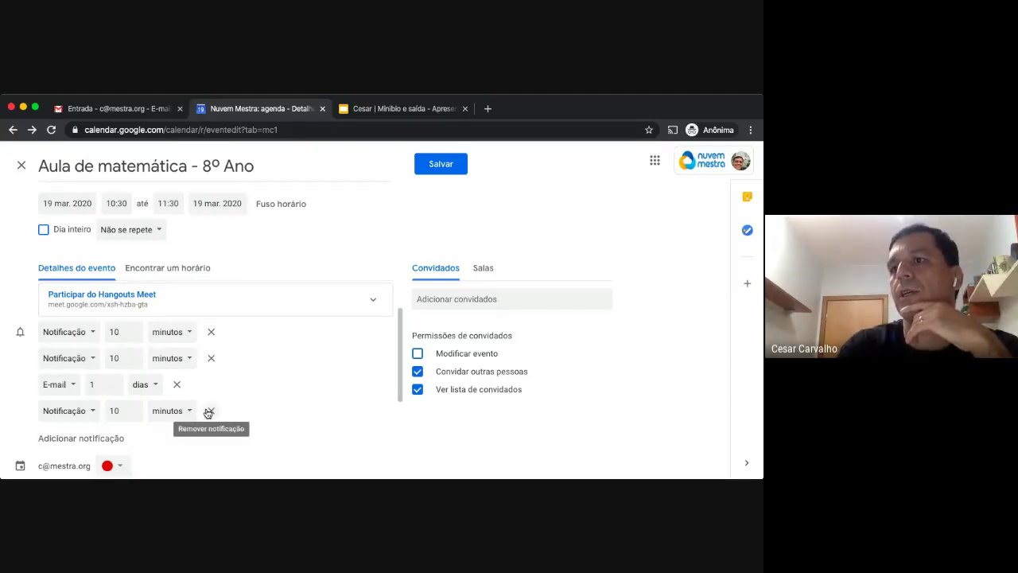
left_click(209, 411)
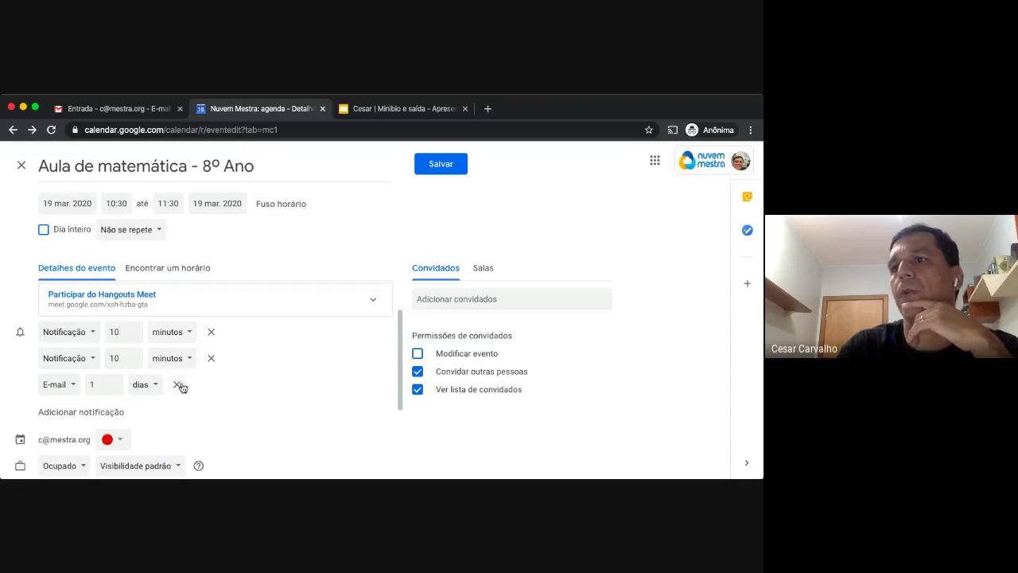
left_click(211, 360)
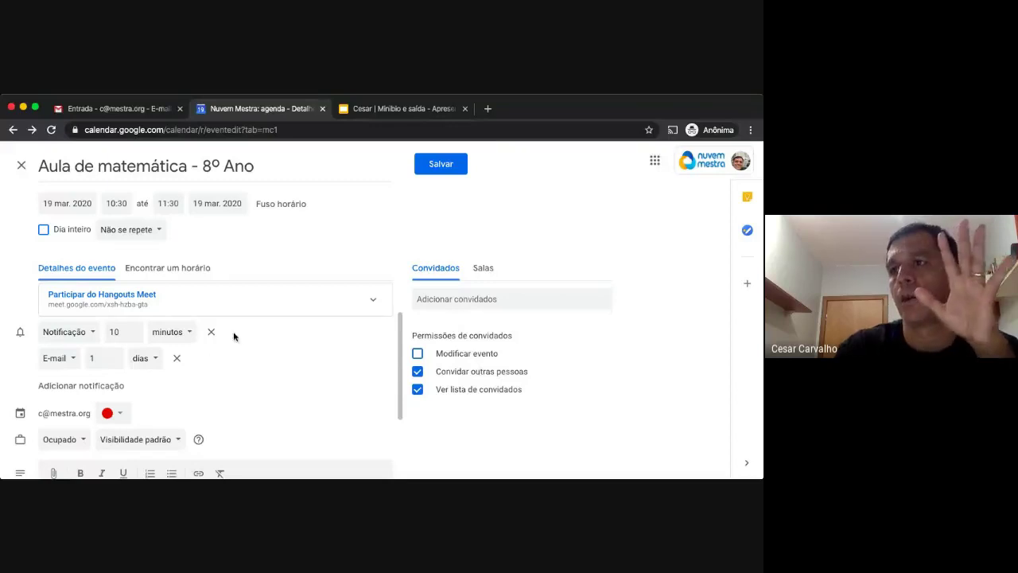
scroll(303, 390, "down", 2)
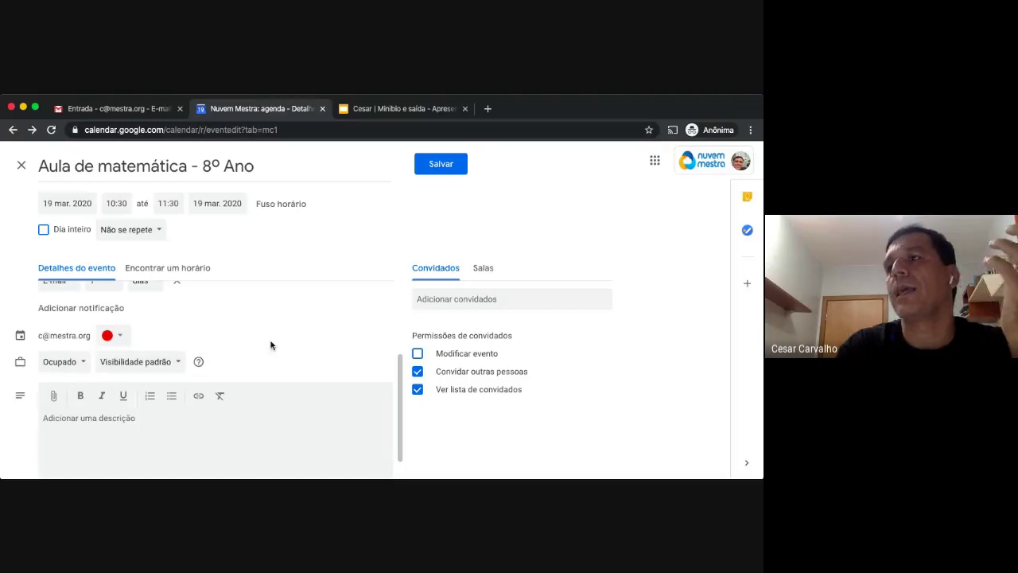
left_click(425, 302)
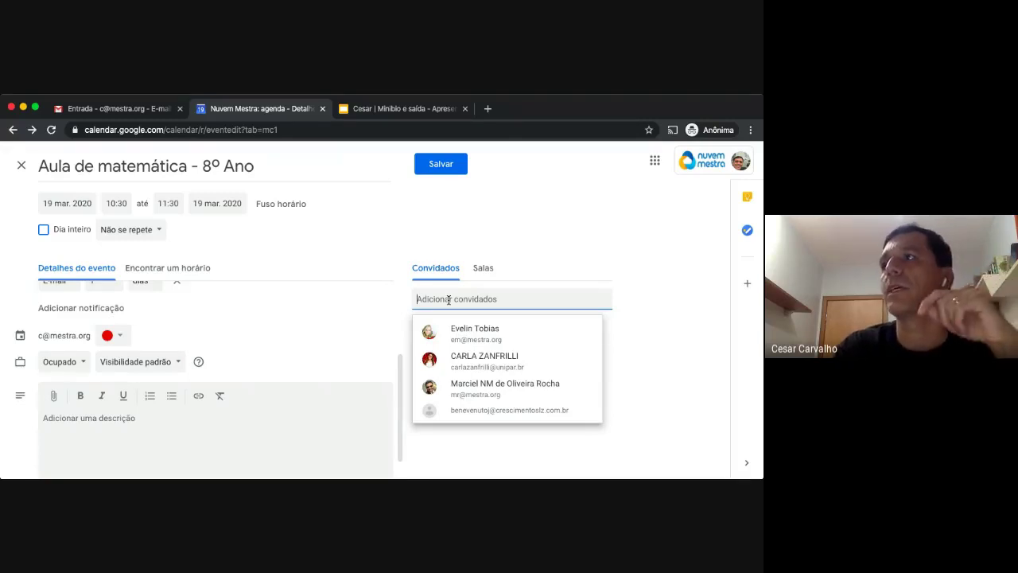
left_click(397, 302)
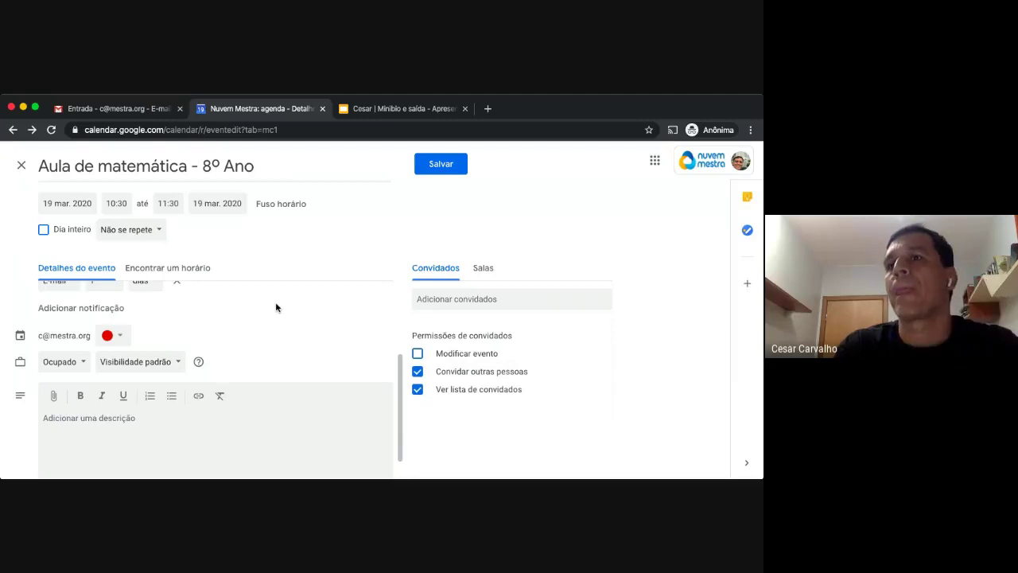
- Expand the Hangouts Meet conference details and add a live stream (transmissão ao vivo) to the event
scroll(275, 307, "up", 1)
scroll(275, 308, "up", 3)
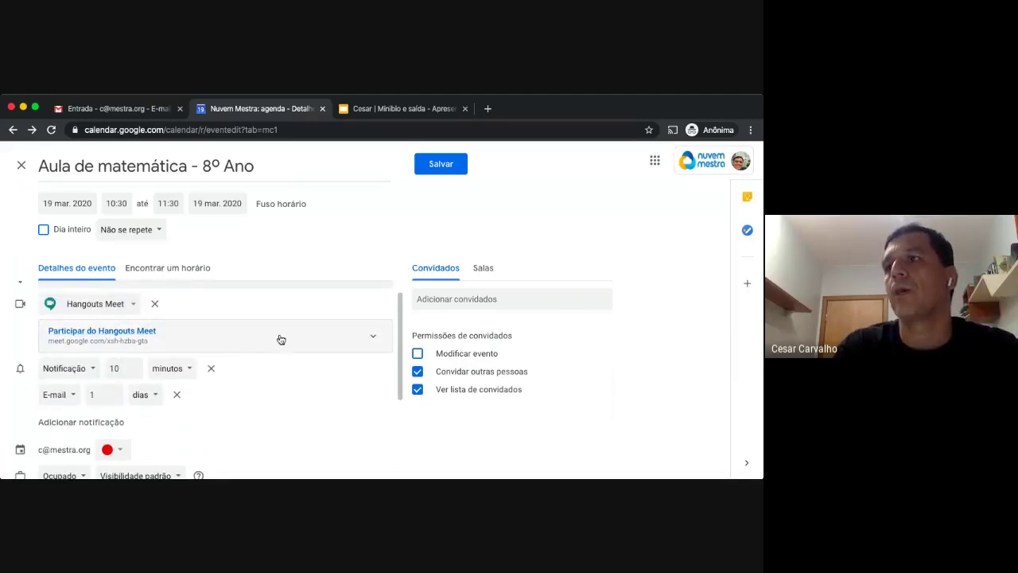
left_click(373, 341)
scroll(373, 342, "down", 2)
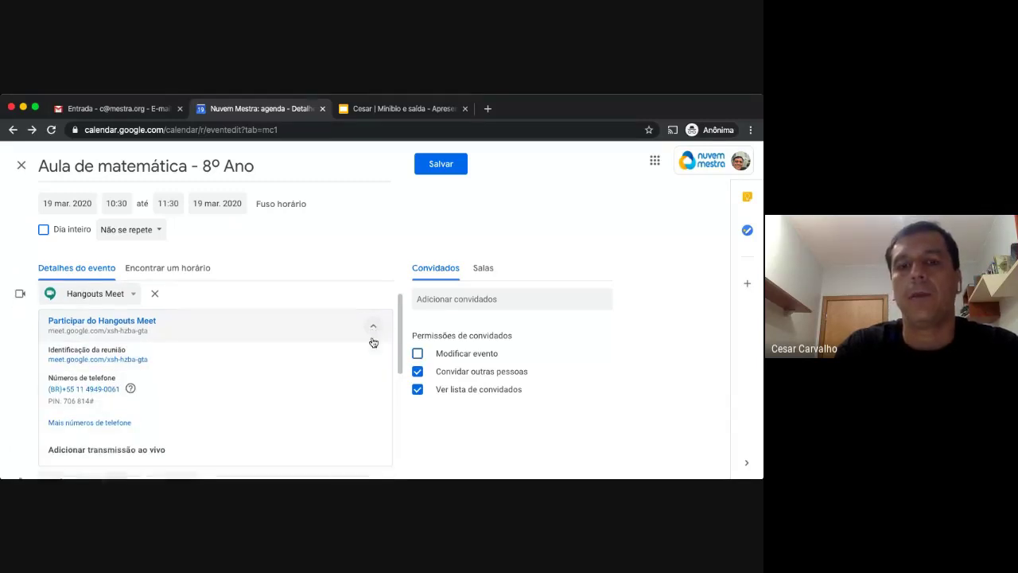
scroll(373, 342, "up", 1)
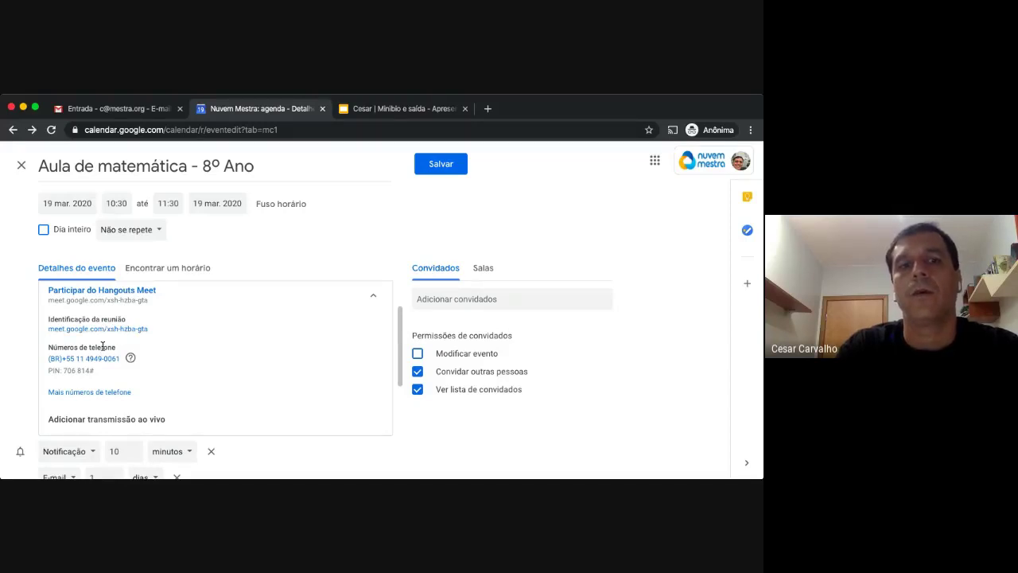
left_click(141, 421)
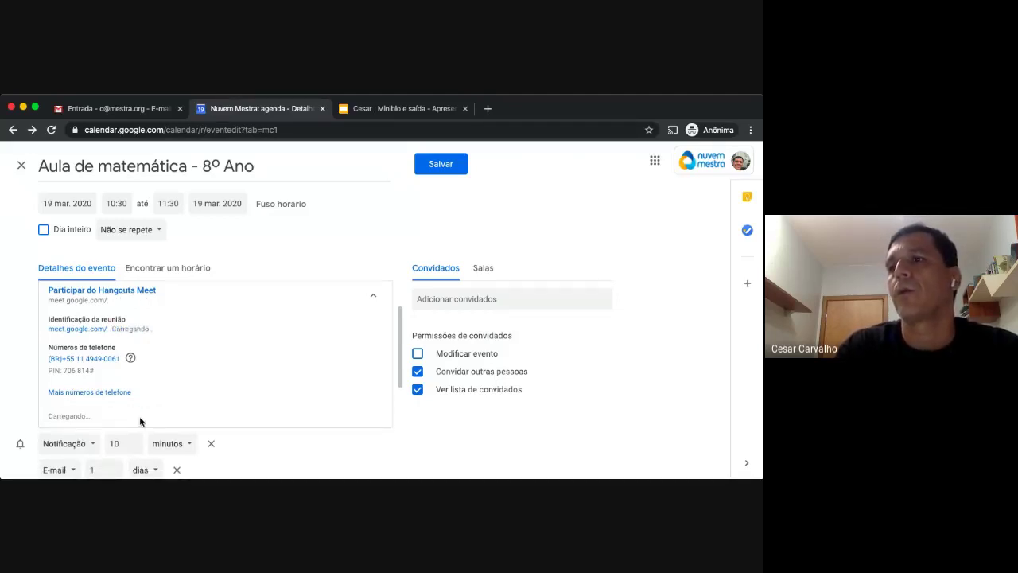
- Open the event's live stream link to check its viewing page, and close that page again
scroll(140, 422, "down", 2)
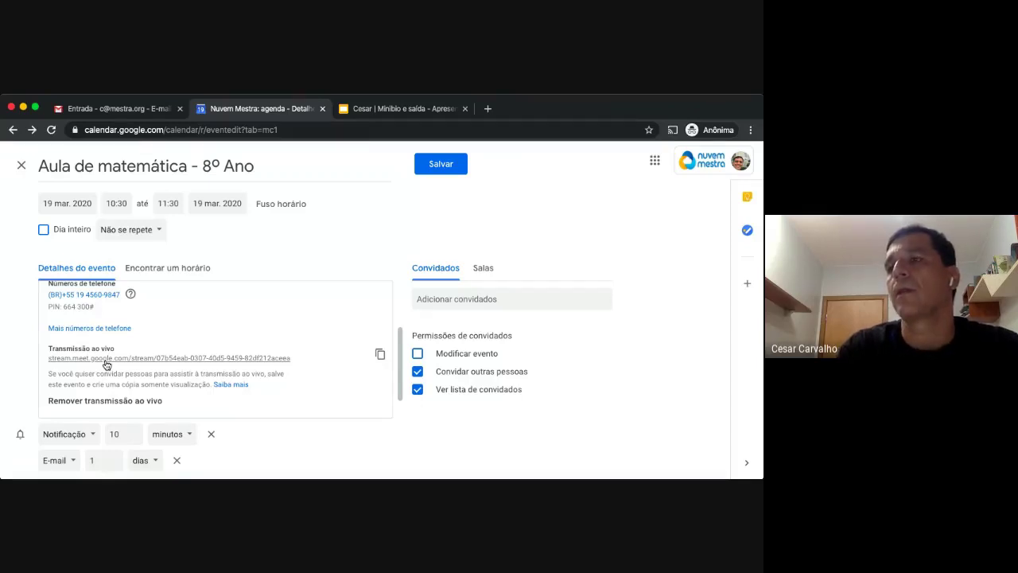
left_click(106, 359)
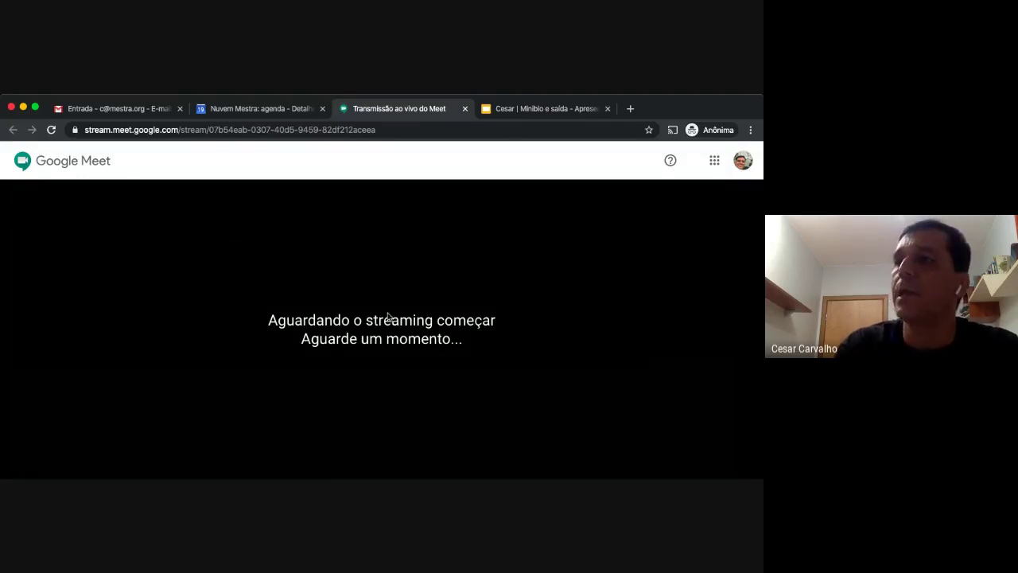
left_click(465, 109)
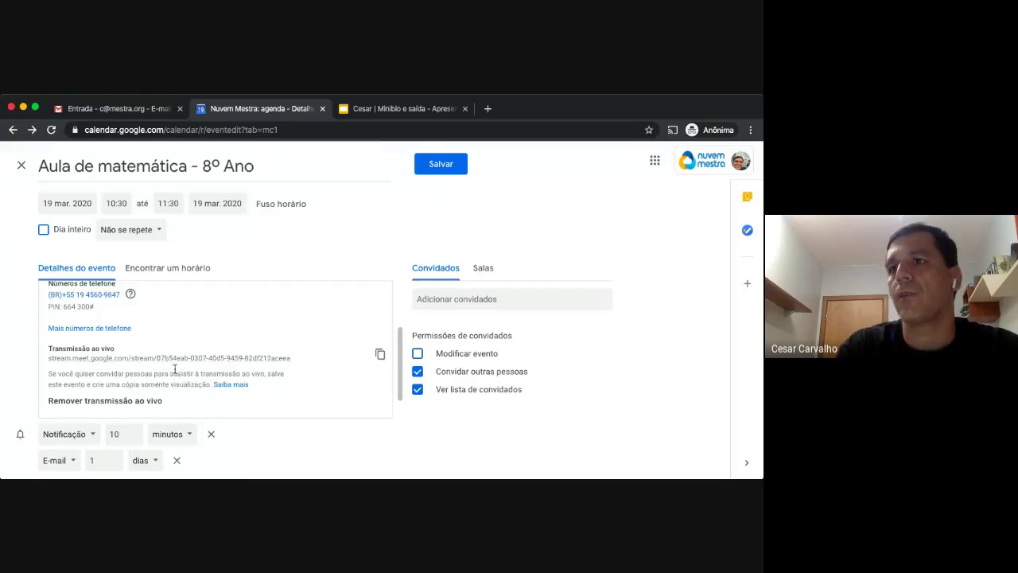
- Enter the event description "Estejam com os livros abertos para acompanhar nossa aula" with "Pág. 100 - 105" on a second line
scroll(175, 369, "down", 5)
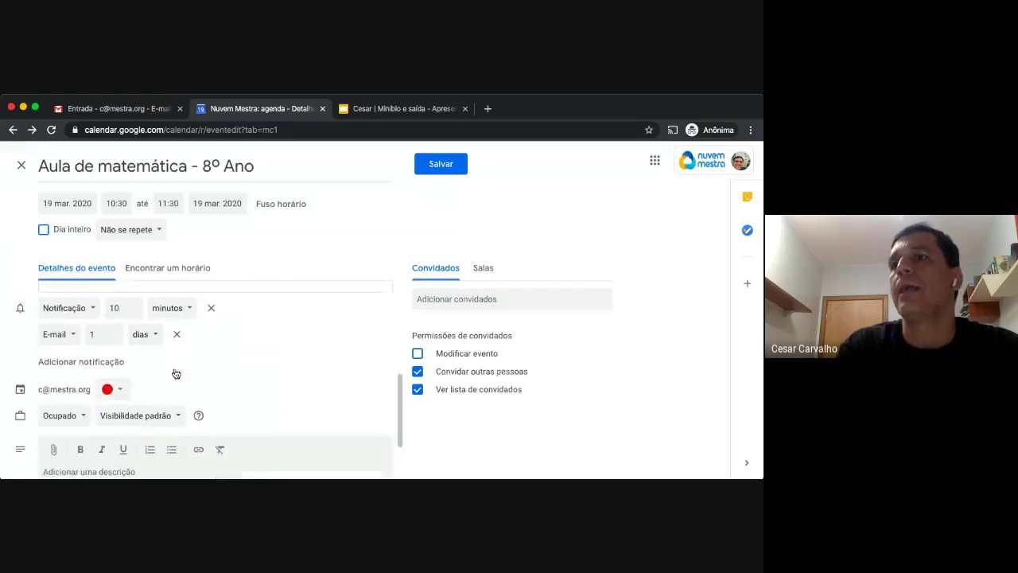
scroll(175, 372, "down", 2)
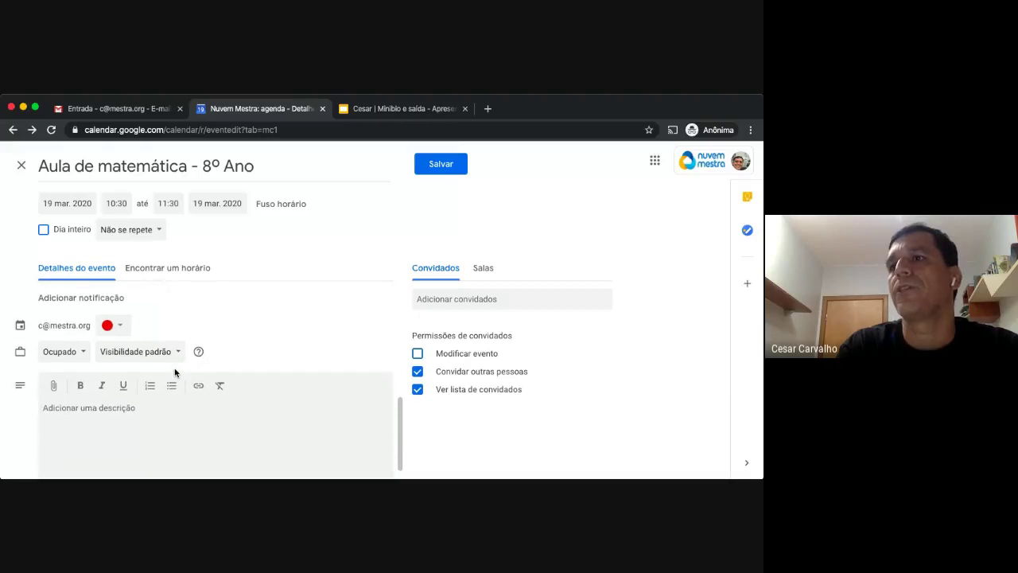
scroll(175, 373, "down", 1)
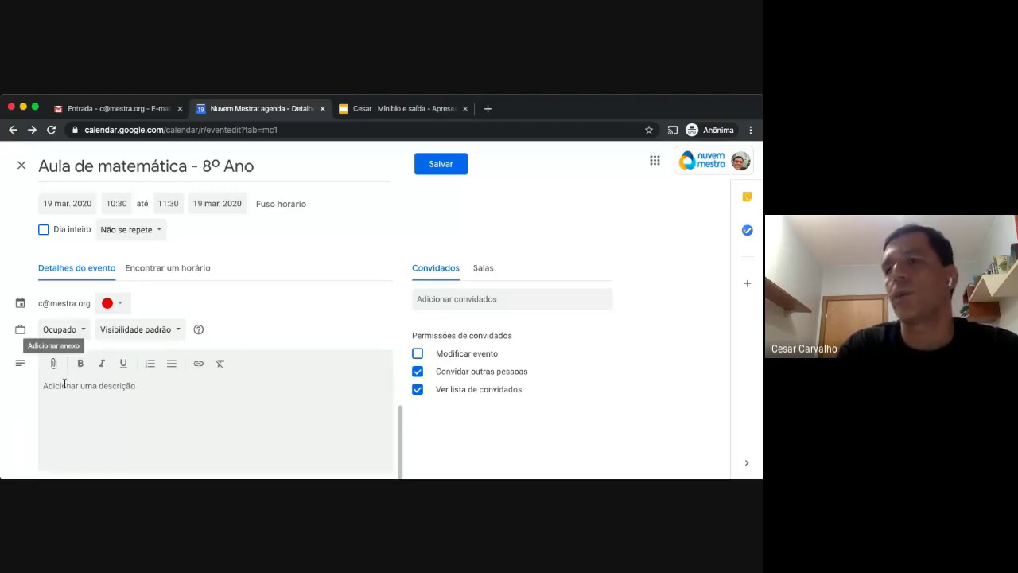
left_click(63, 384)
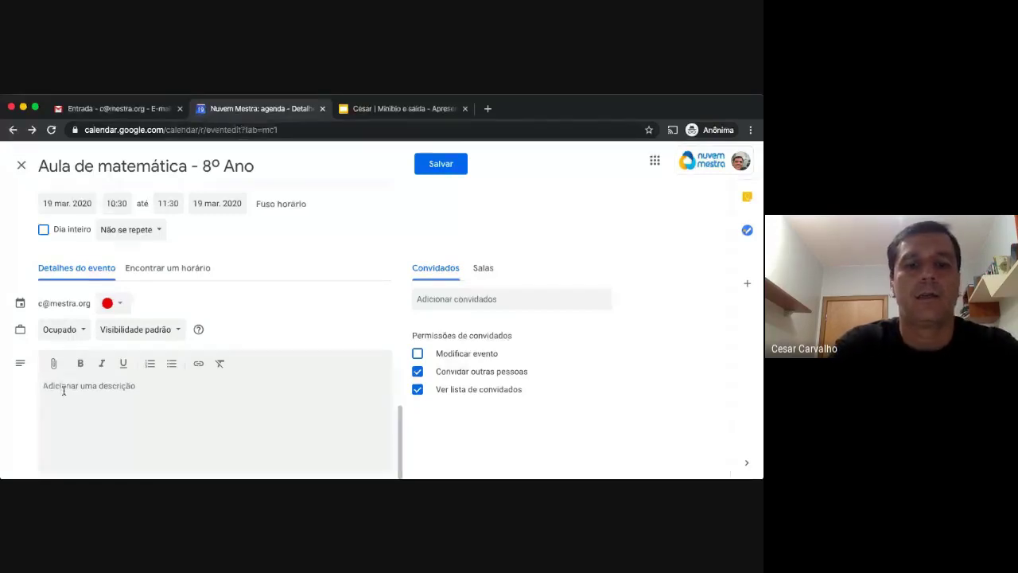
type("Estejam com ")
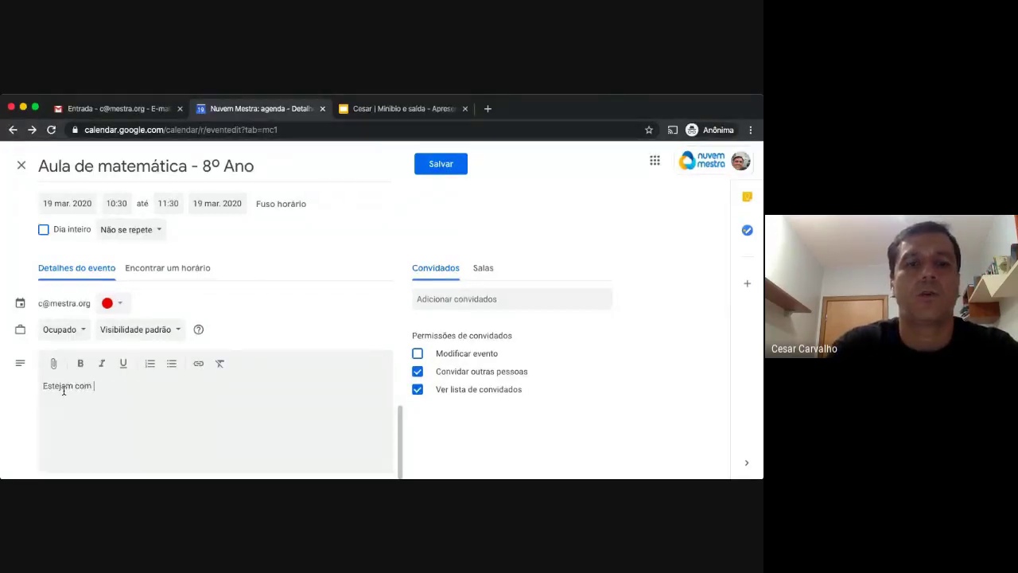
type("os livros a")
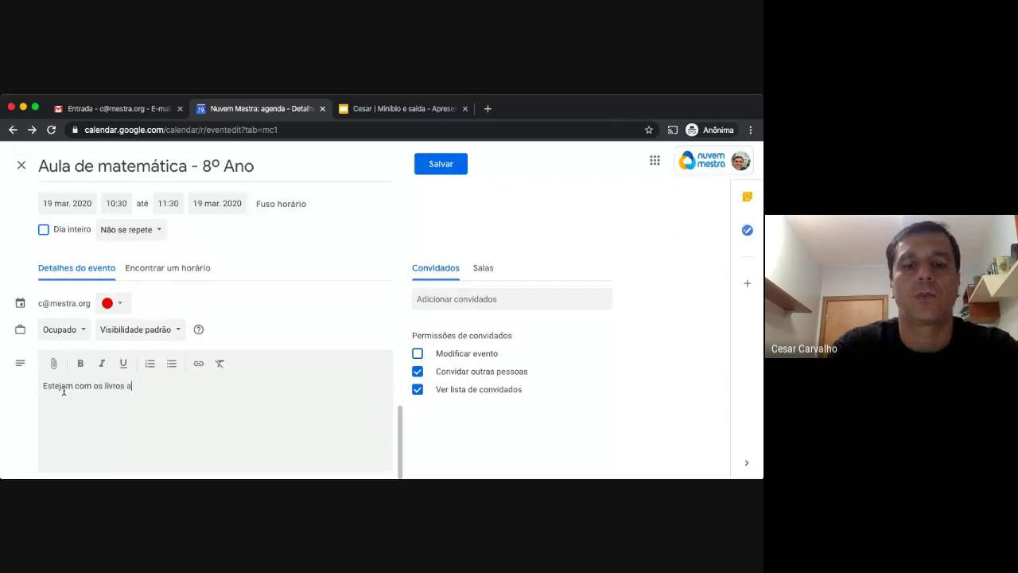
type("bertos para acom")
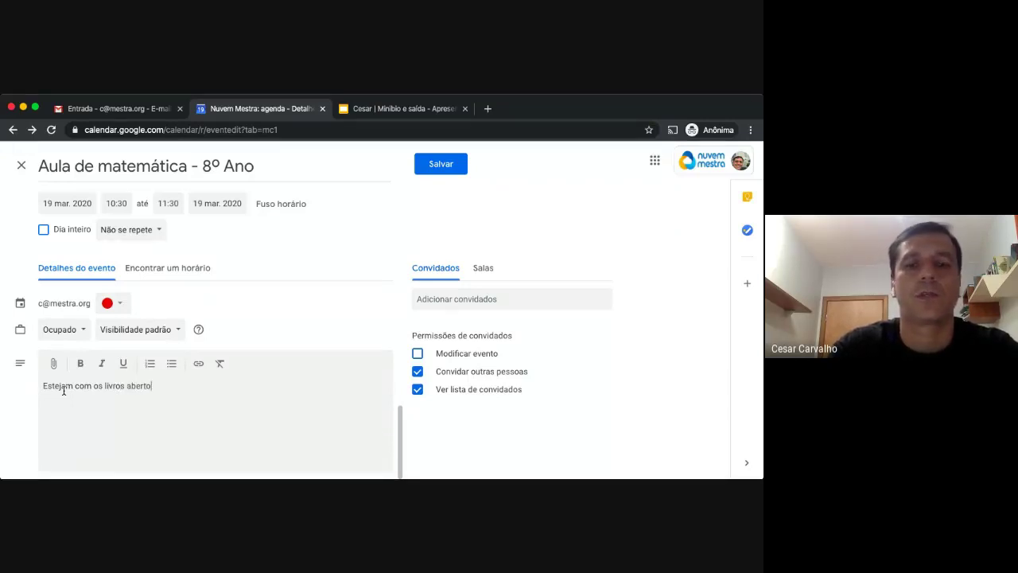
type("pan")
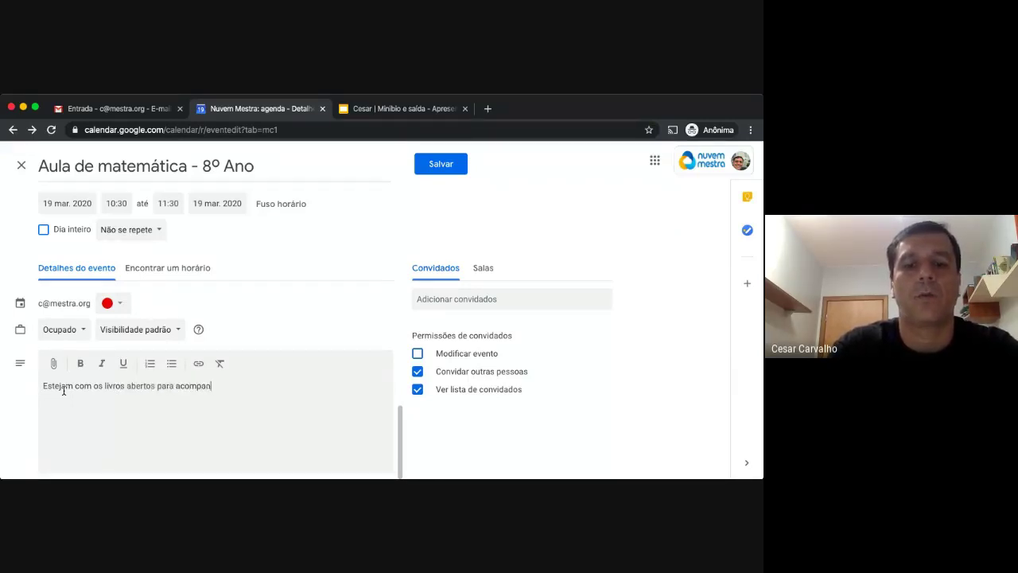
type("har nossa aula")
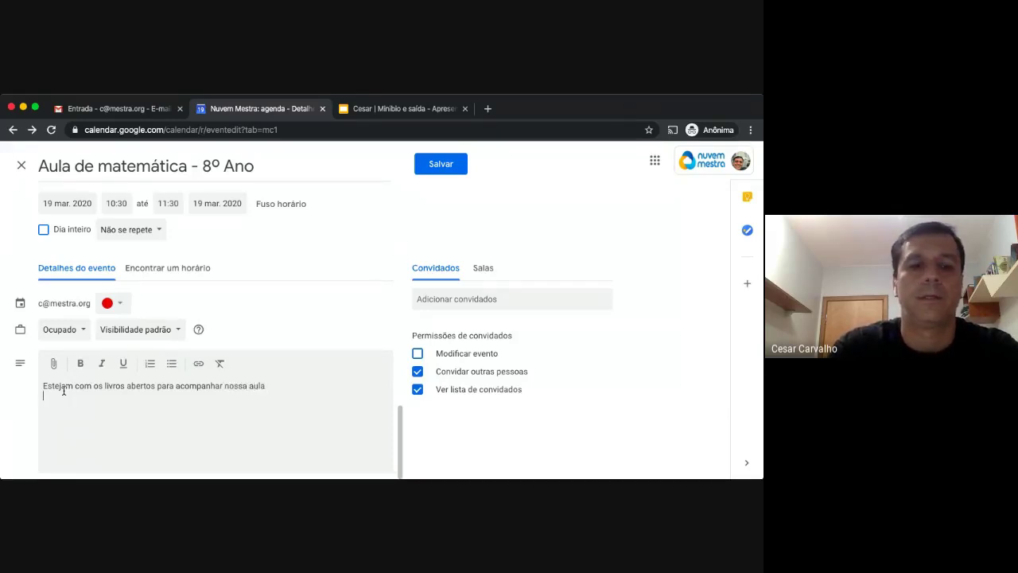
key("Return")
type("Pág")
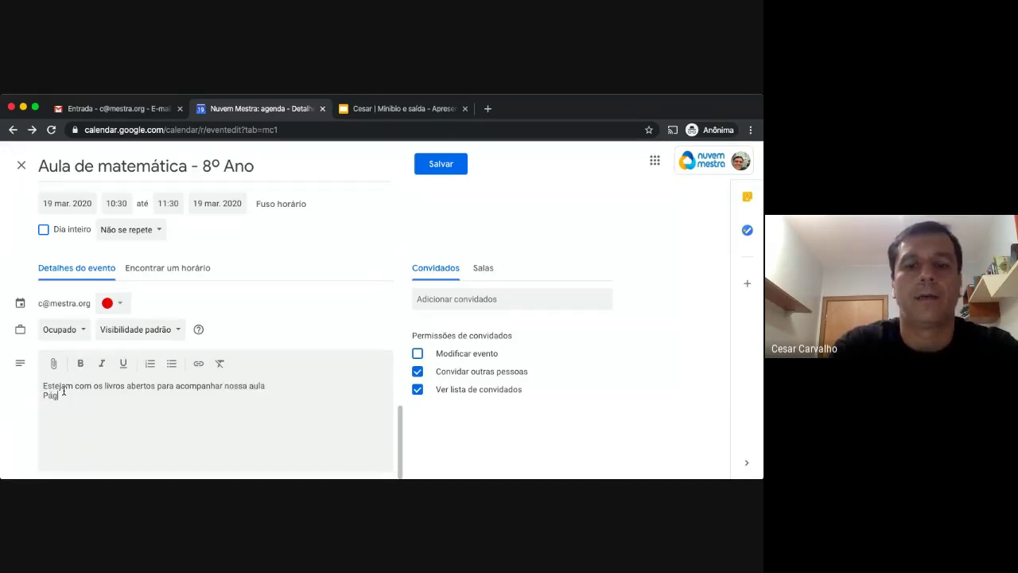
type(". 100")
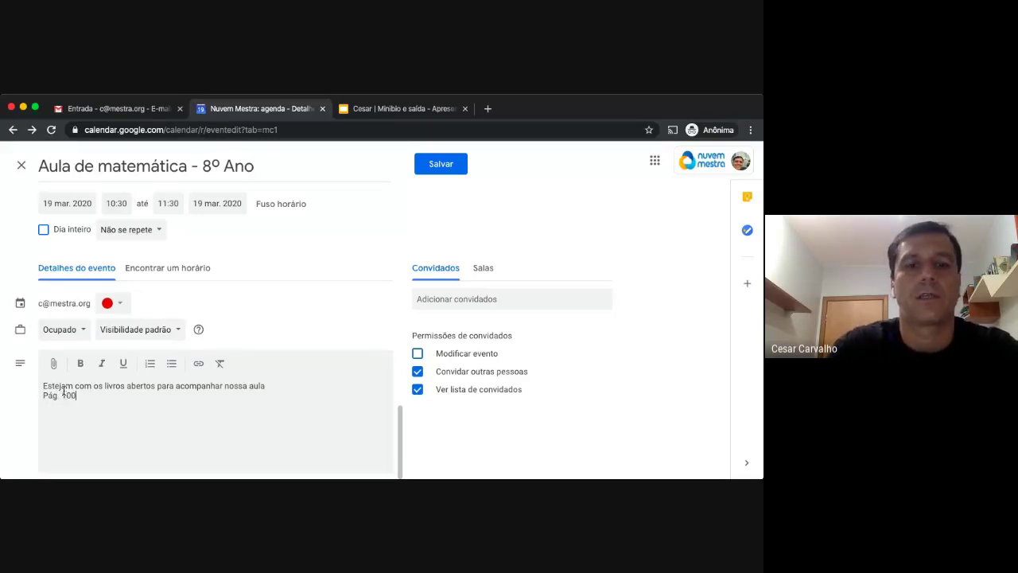
type(" - 105")
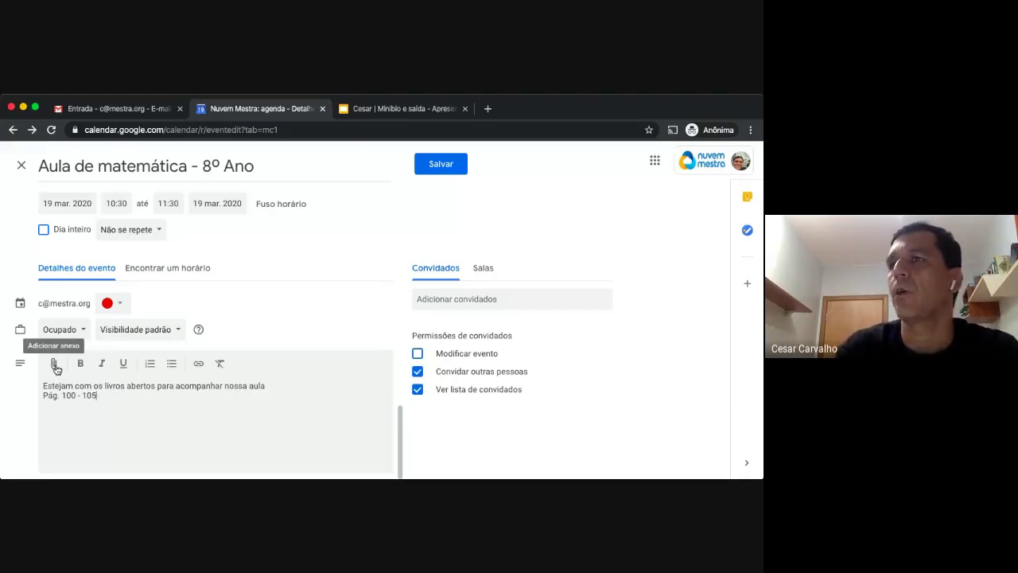
- Attach the document "Teste" from Meu Drive to the event description
left_click(56, 366)
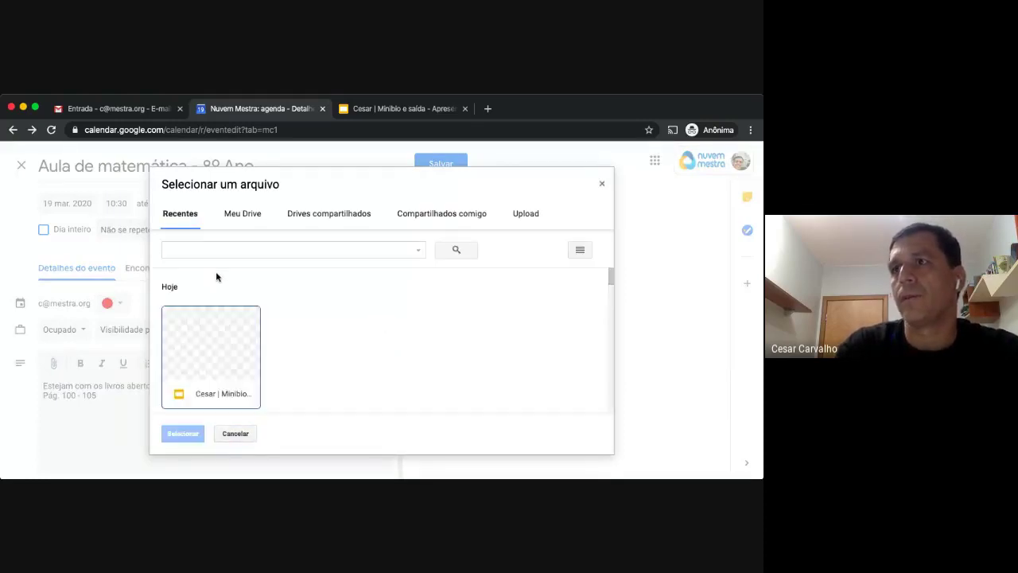
left_click(246, 217)
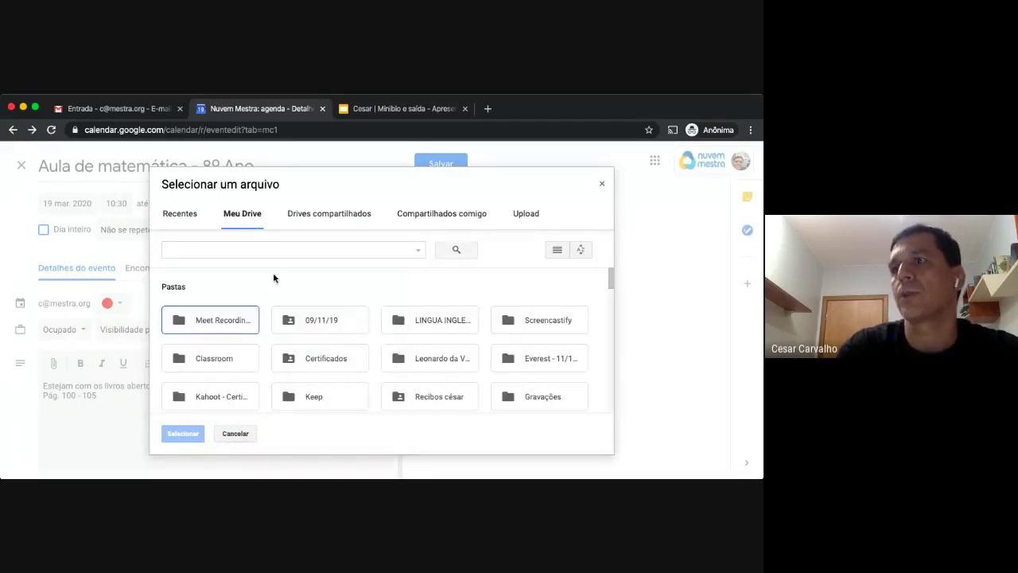
scroll(311, 329, "down", 6)
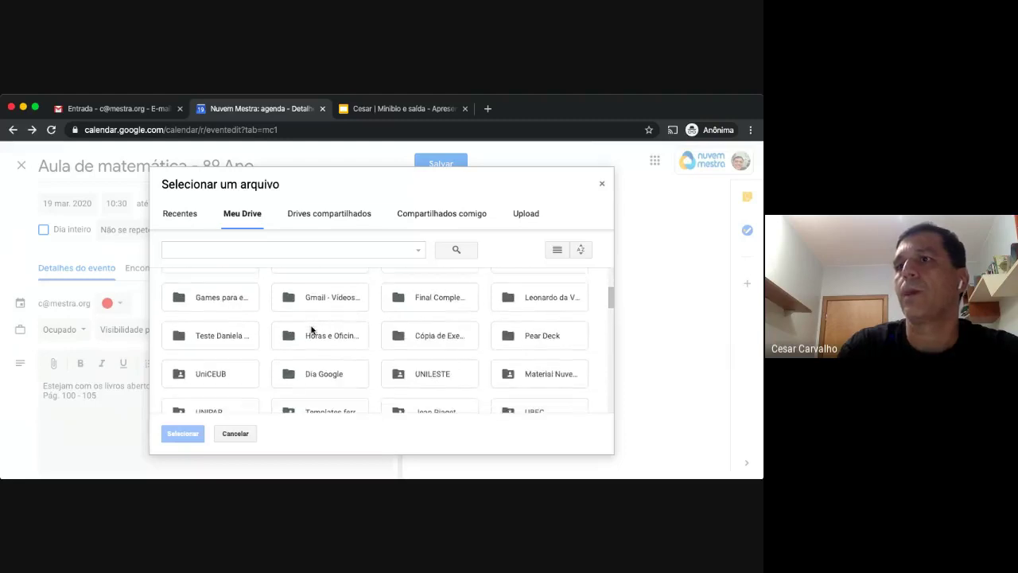
scroll(311, 329, "down", 3)
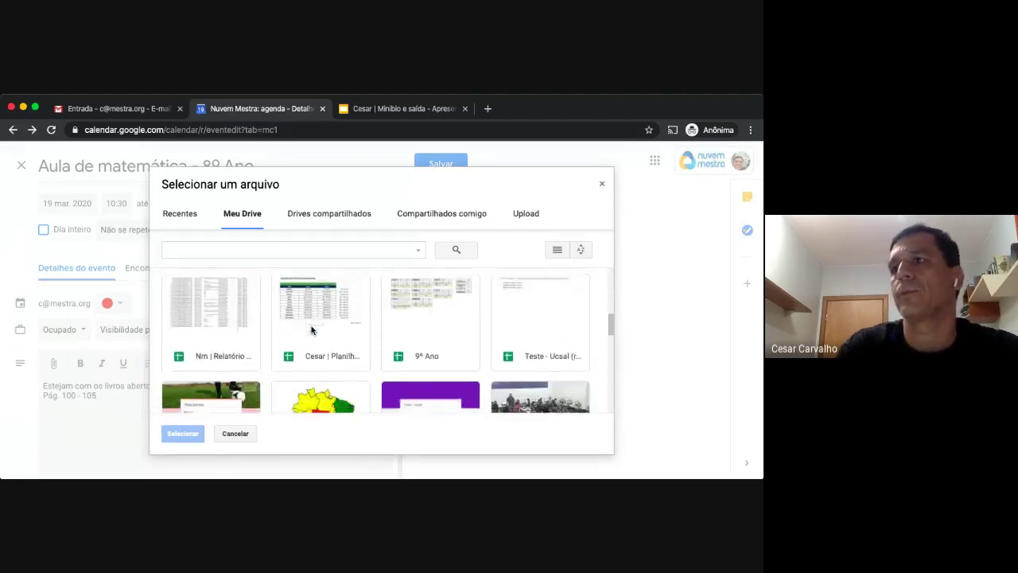
scroll(312, 329, "down", 3)
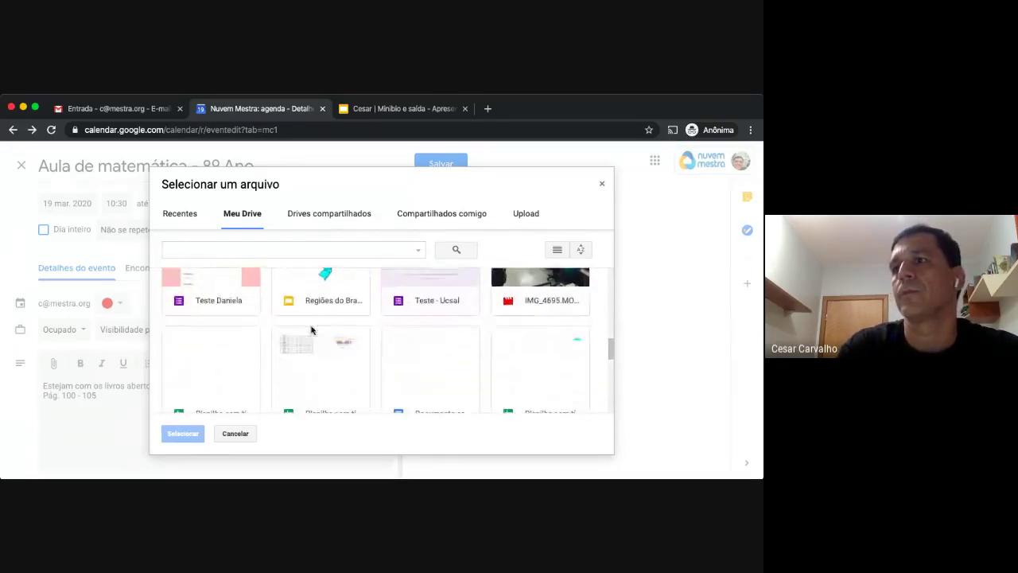
scroll(311, 330, "down", 2)
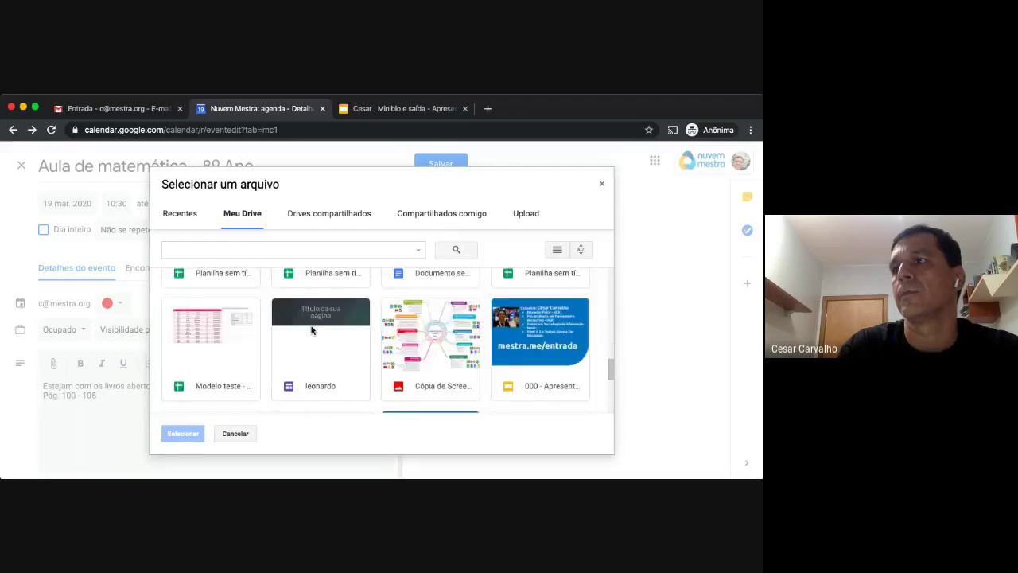
scroll(311, 330, "down", 4)
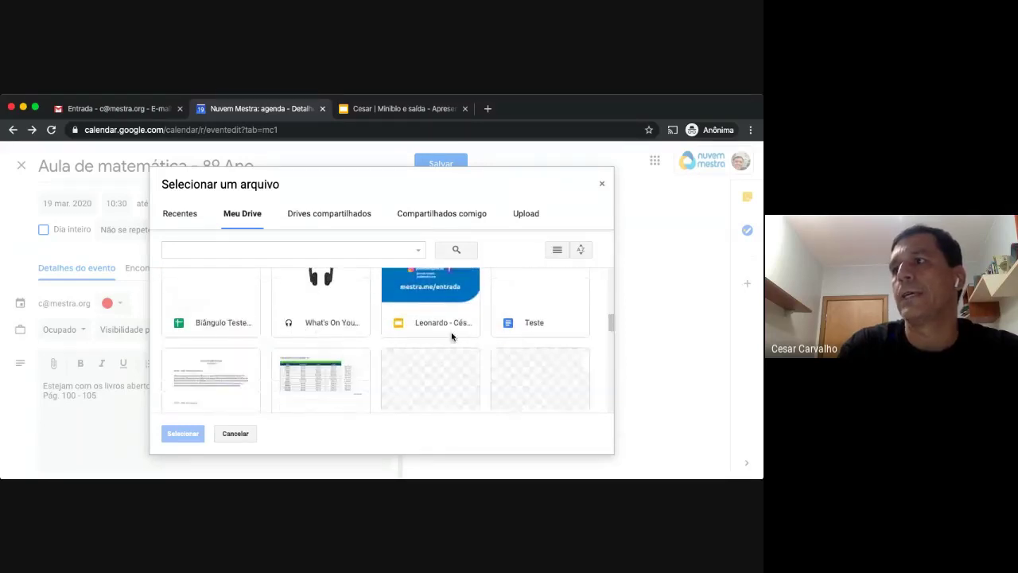
left_click(510, 312)
double_click(510, 313)
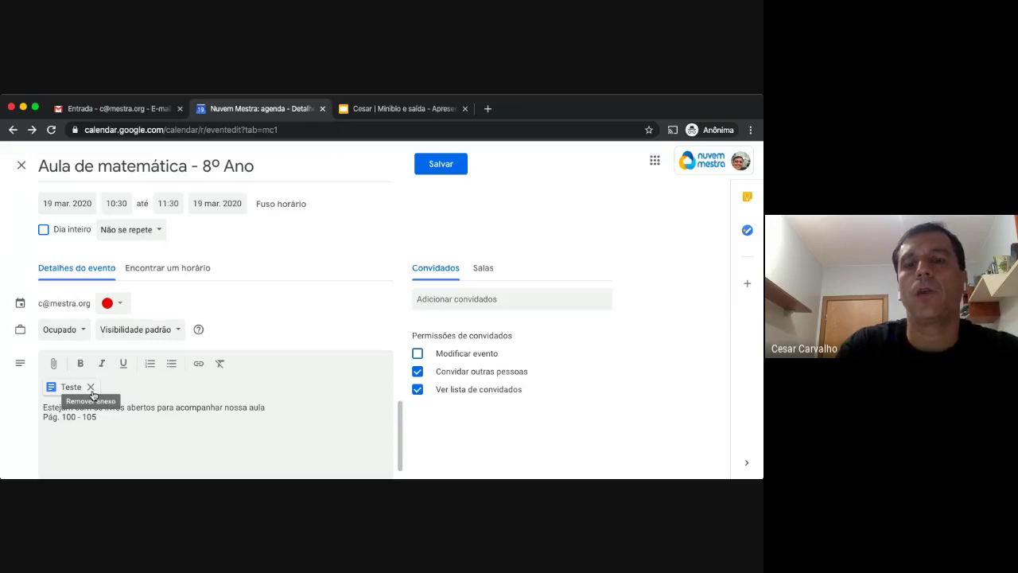
- Add one colleague from the contact suggestions as a guest of the math class event
left_click(421, 300)
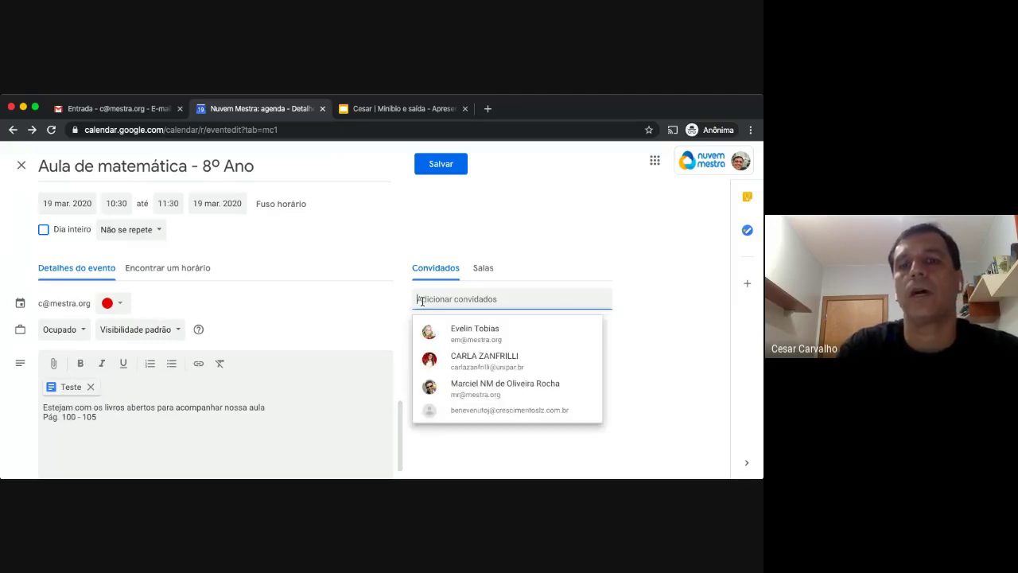
type("die")
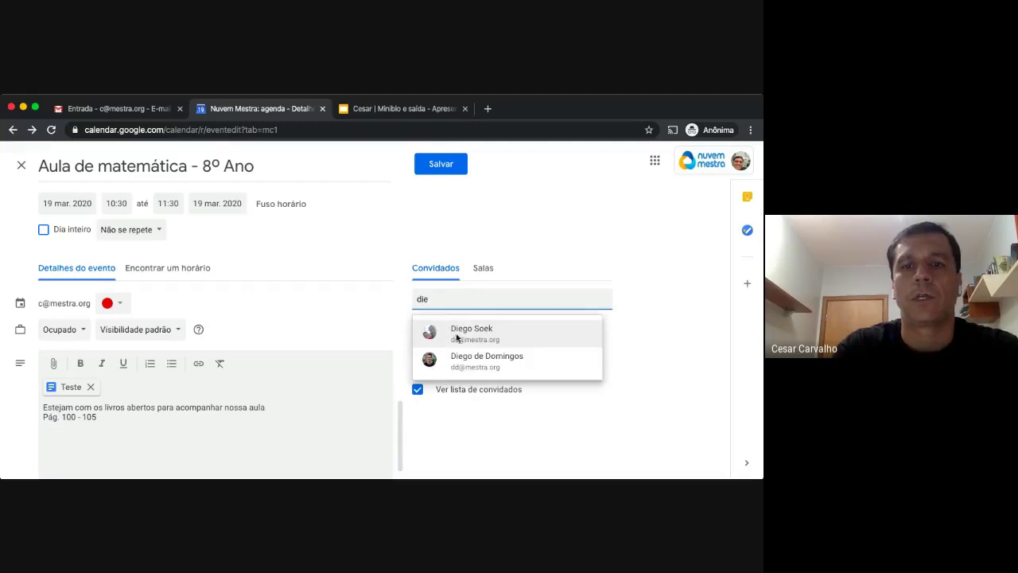
left_click(482, 362)
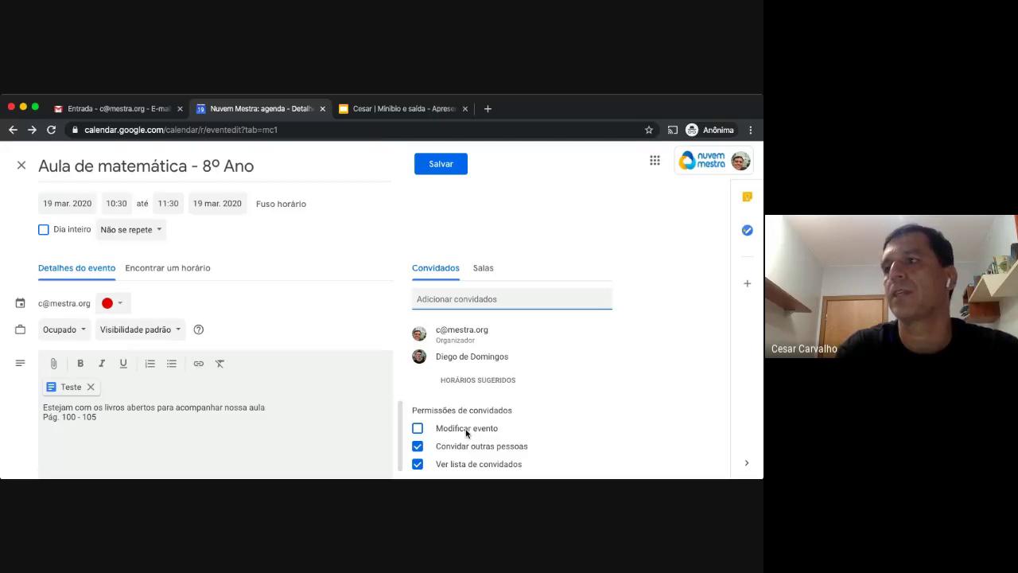
scroll(397, 371, "up", 3)
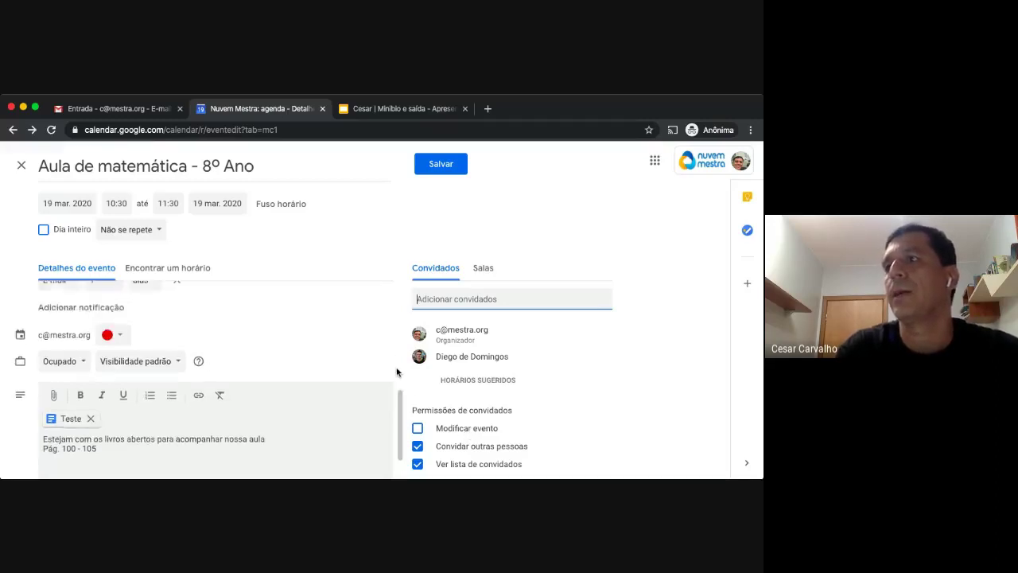
left_click(434, 165)
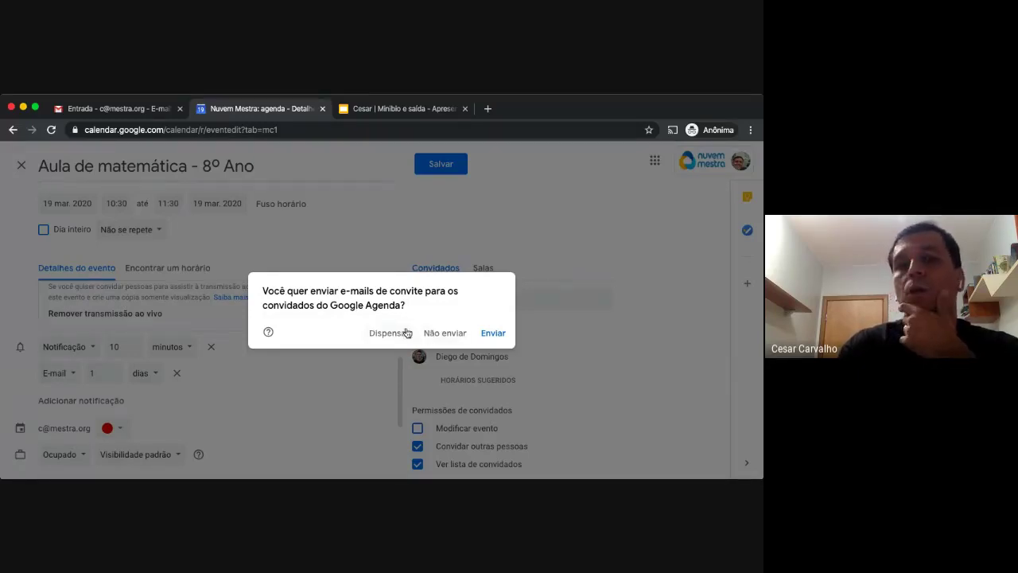
left_click(492, 334)
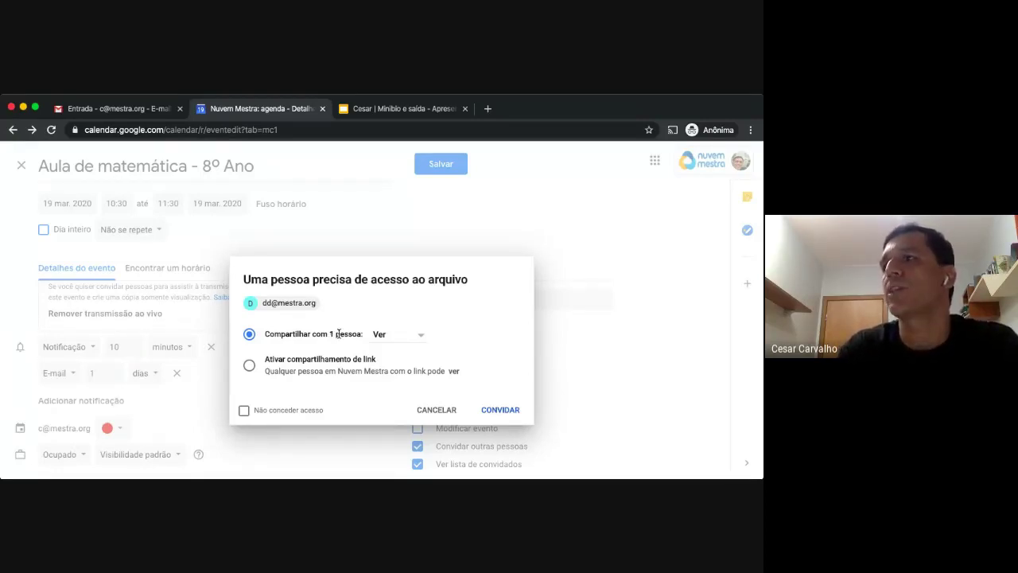
left_click(422, 337)
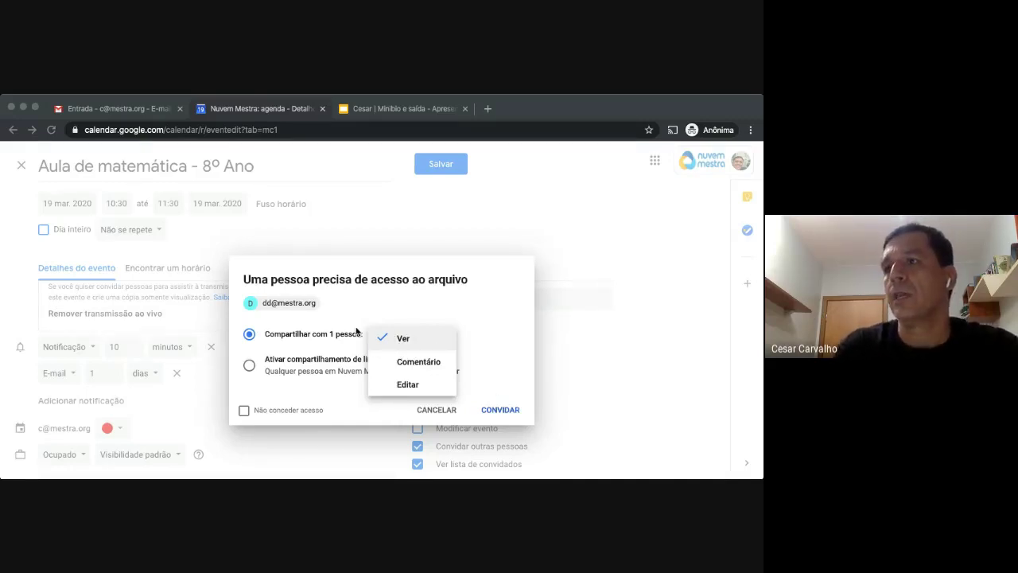
left_click(432, 407)
left_click(437, 411)
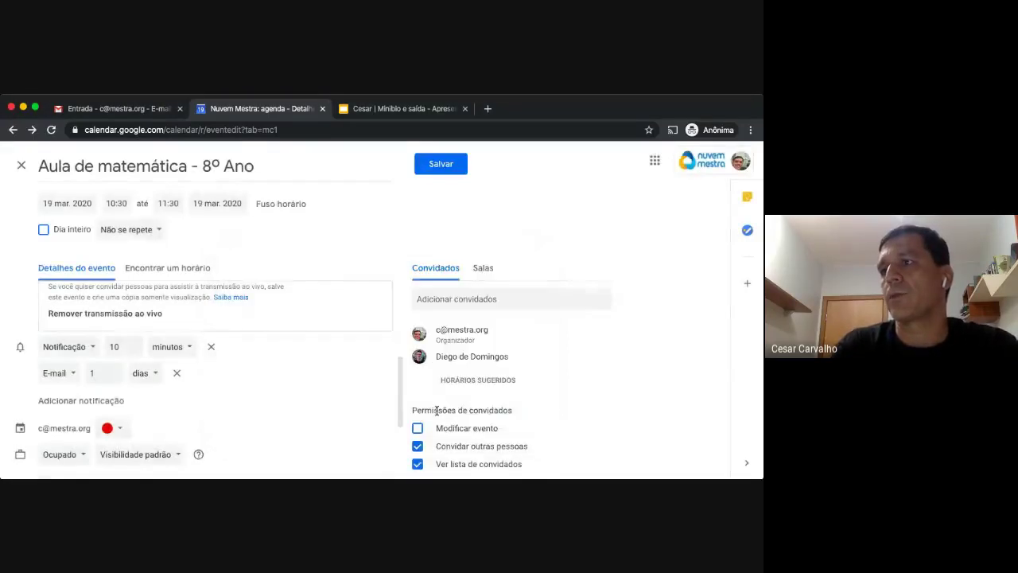
- Save the event, send the invitation e-mail to the guest, and share the attached file with that guest with Editar access
scroll(263, 369, "down", 2)
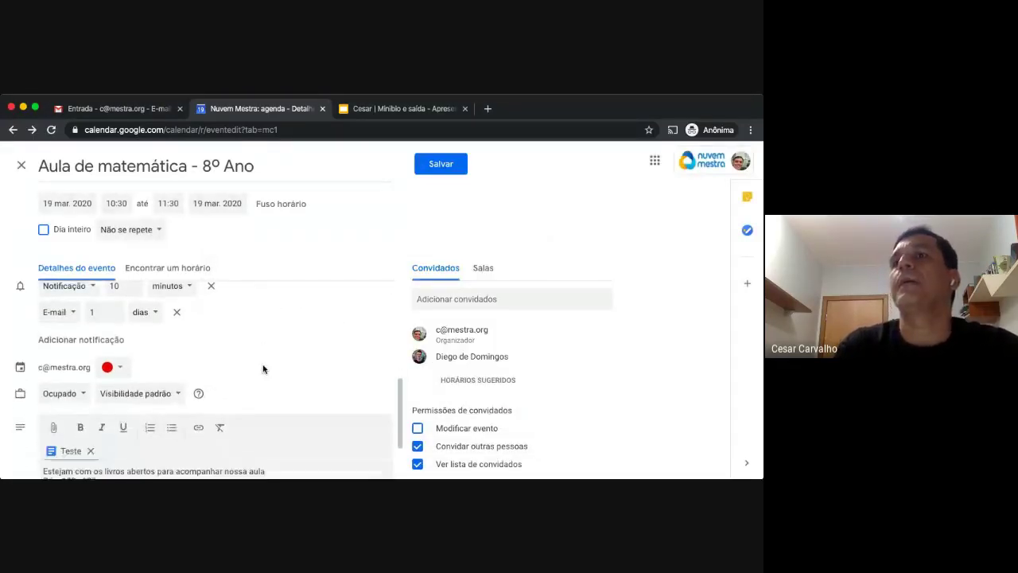
scroll(263, 368, "down", 1)
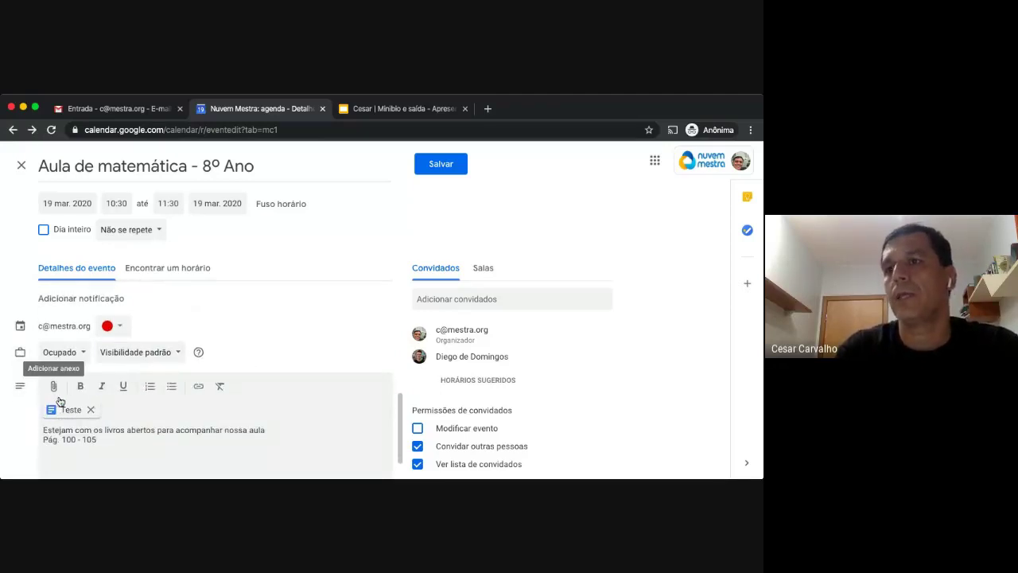
left_click_drag(70, 409, 95, 428)
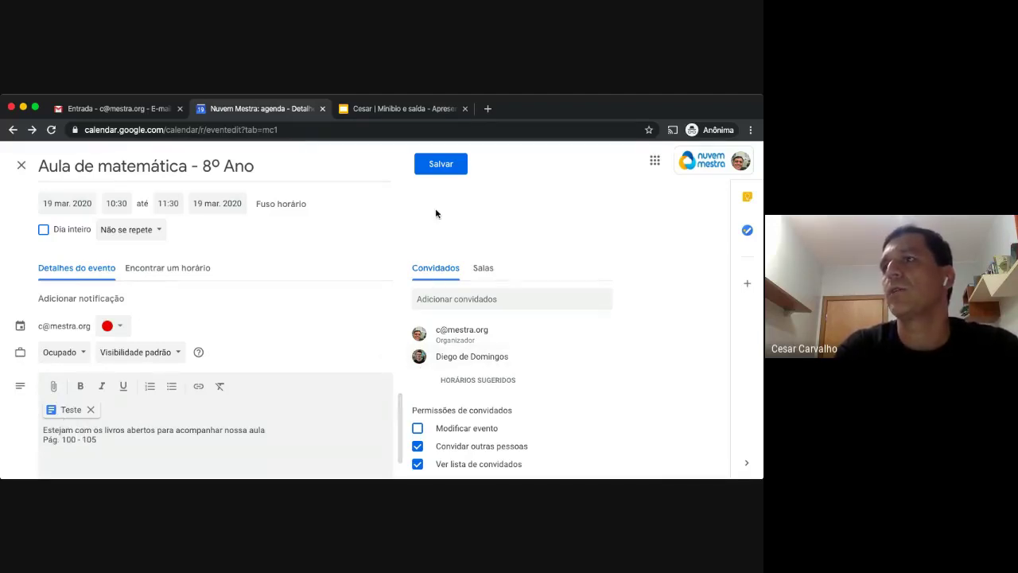
left_click(438, 170)
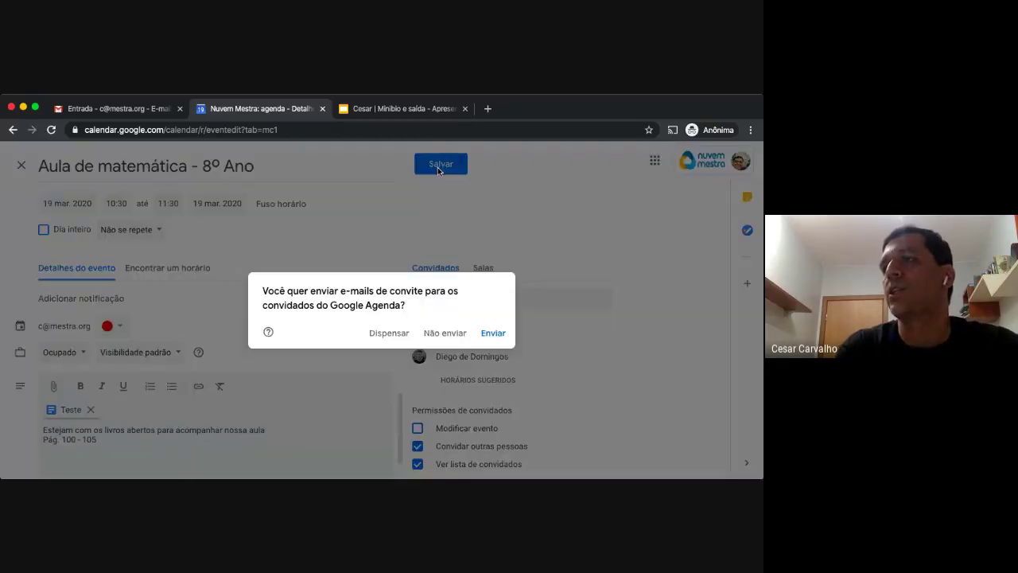
left_click(486, 332)
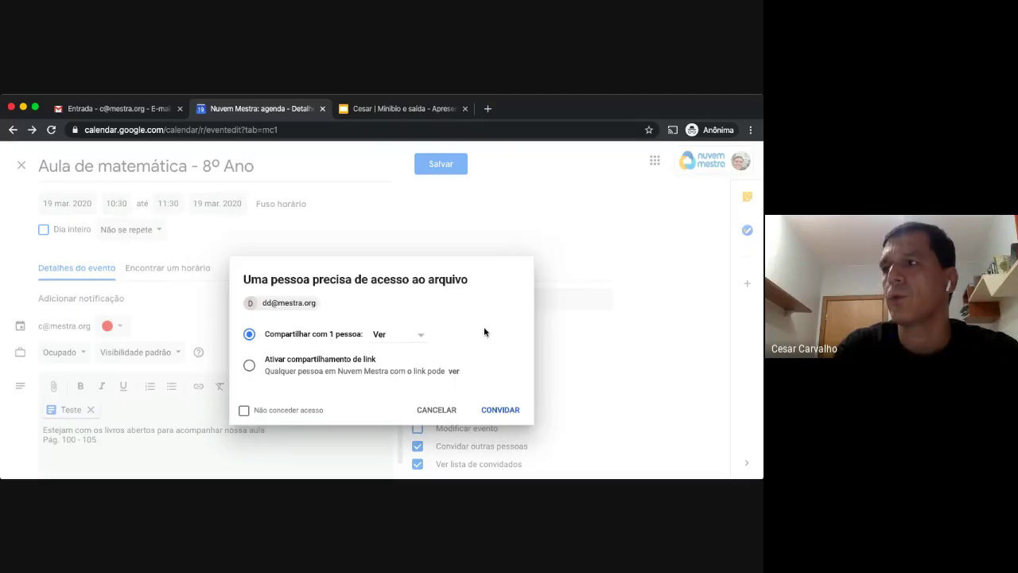
left_click(411, 337)
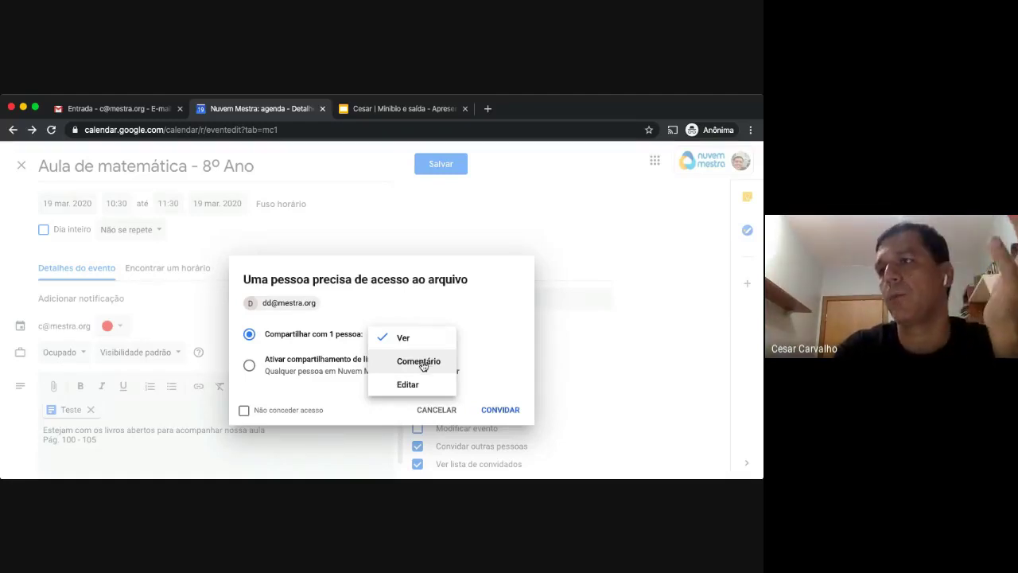
left_click(409, 385)
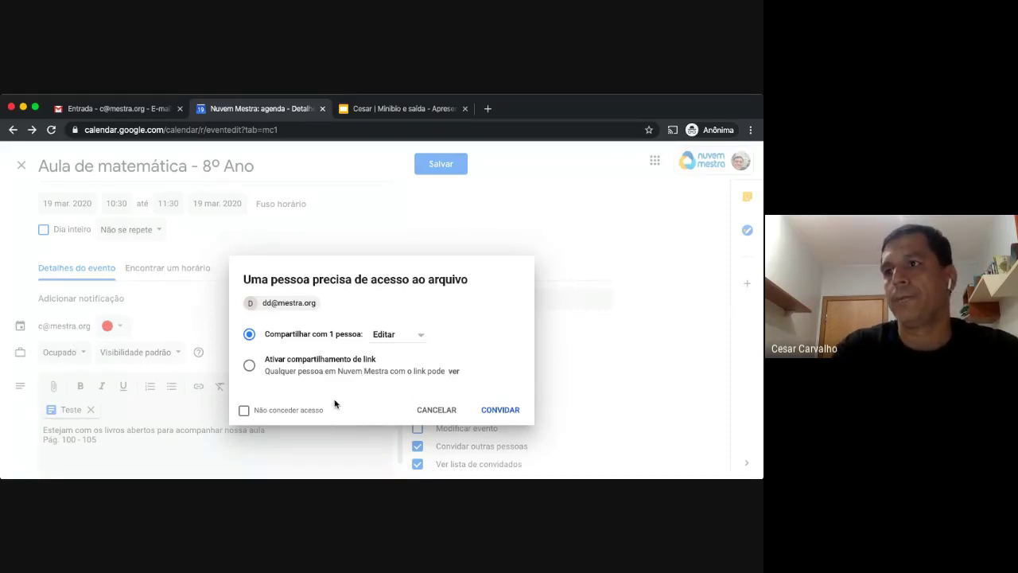
left_click(491, 412)
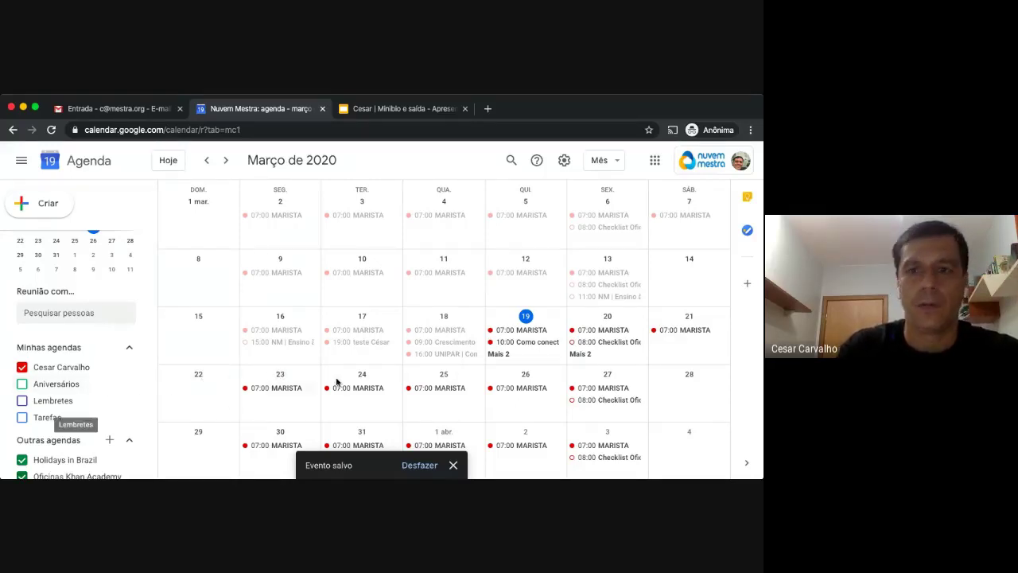
- Copy the live stream link from the saved "Aula de matemática - 8º Ano" event on 19 March, and close its details
left_click(497, 354)
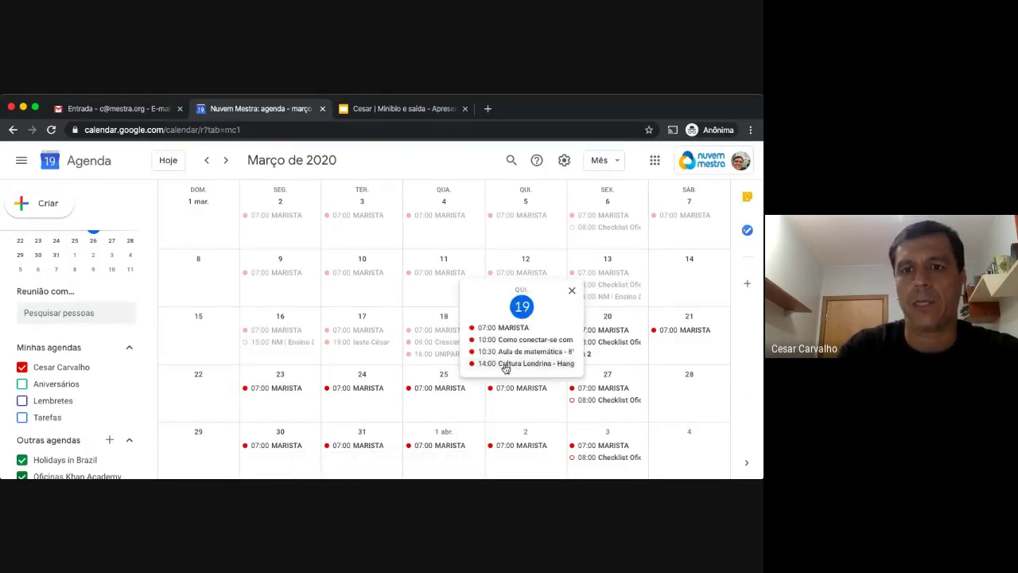
left_click(510, 355)
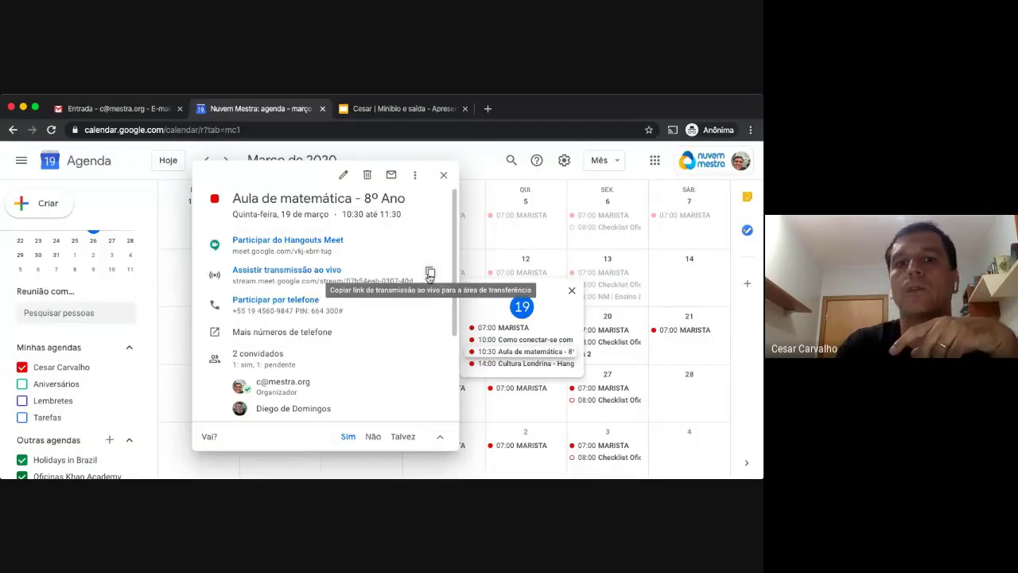
left_click(429, 274)
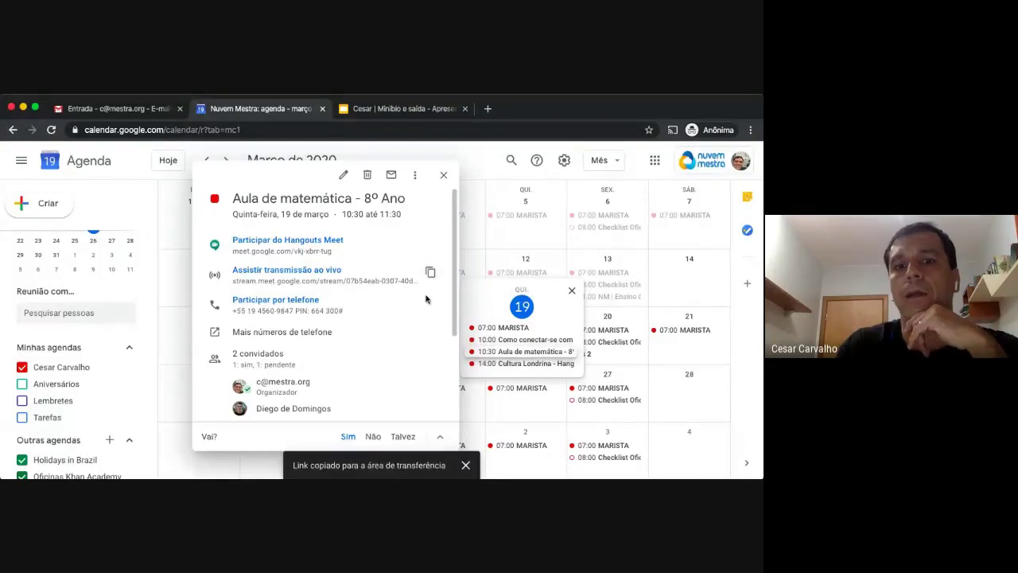
left_click(443, 177)
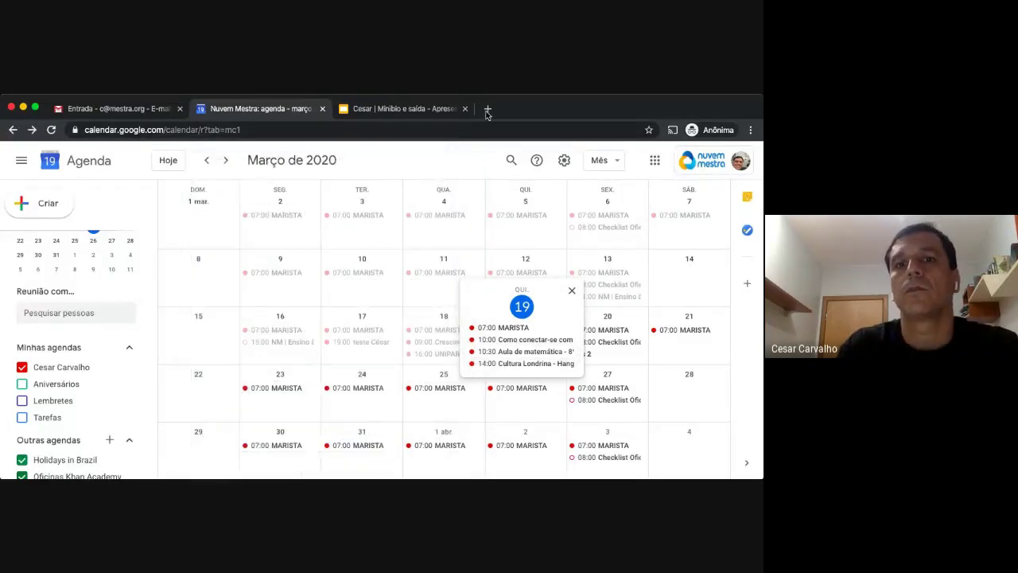
- Load the copied live stream link in a new browser tab
left_click(487, 108)
key("super+v")
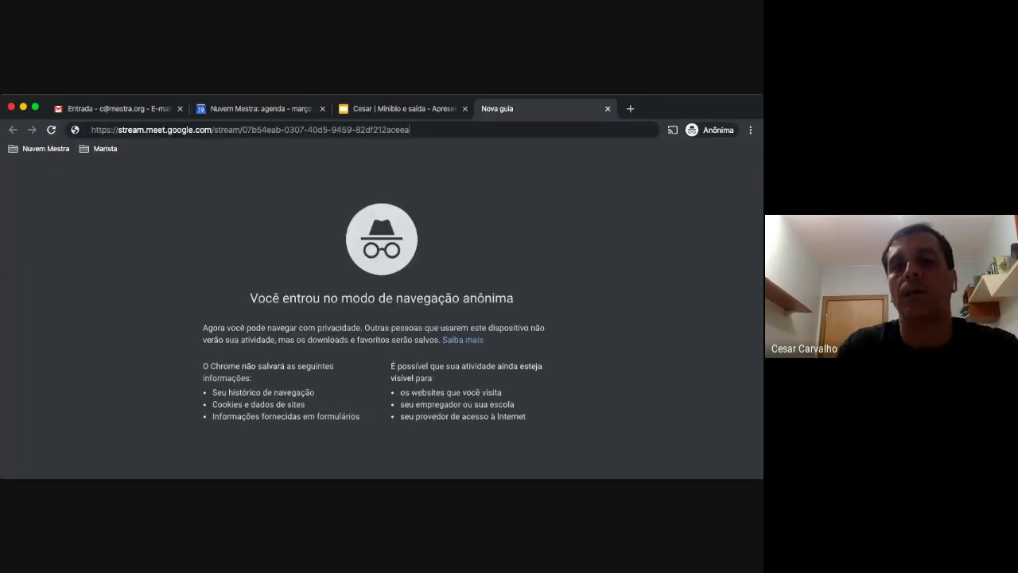
key("Return")
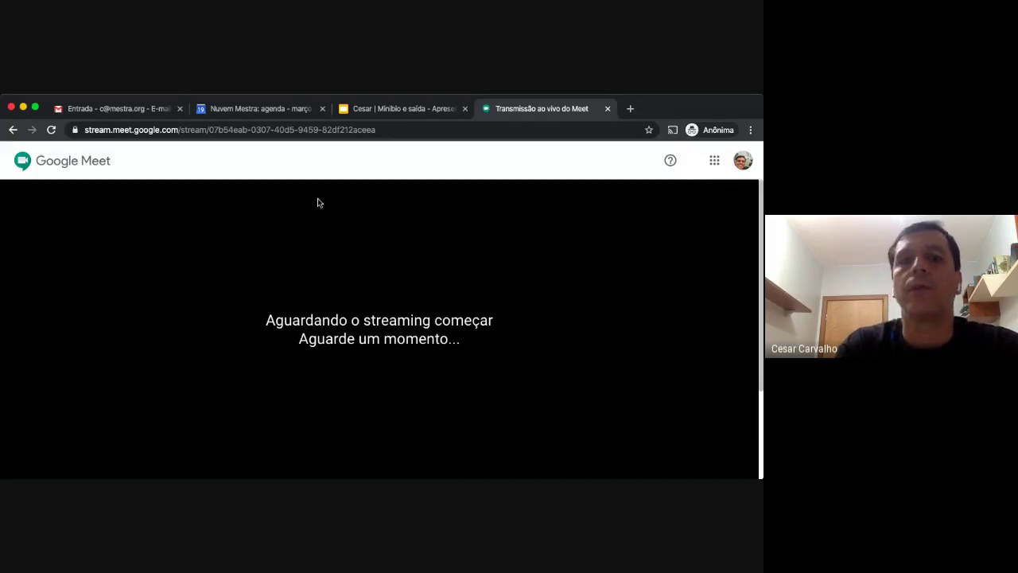
- Join the Hangouts Meet call of the "Aula de matemática - 8º Ano" event from the calendar with the microphone muted
left_click(285, 110)
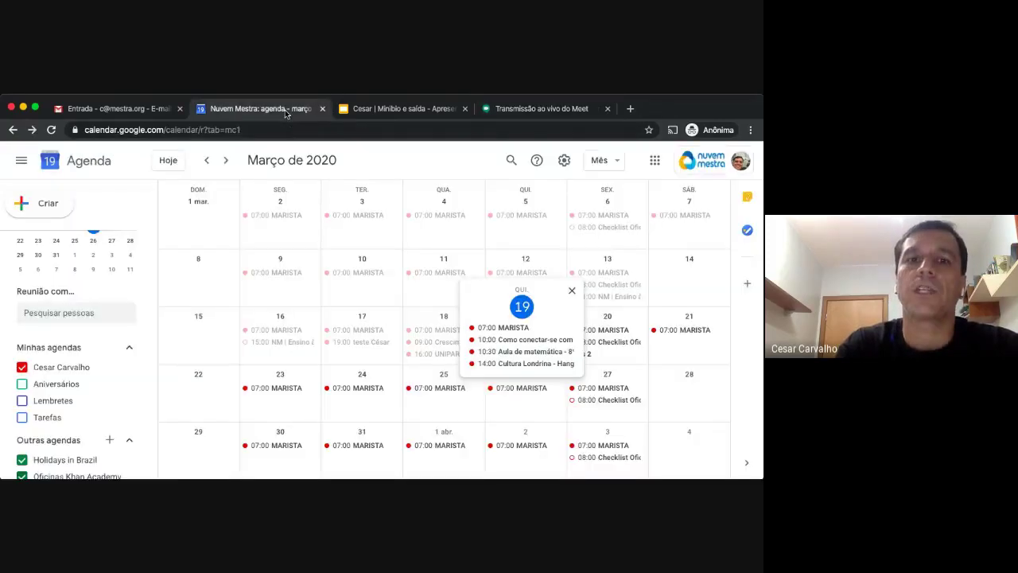
left_click(514, 352)
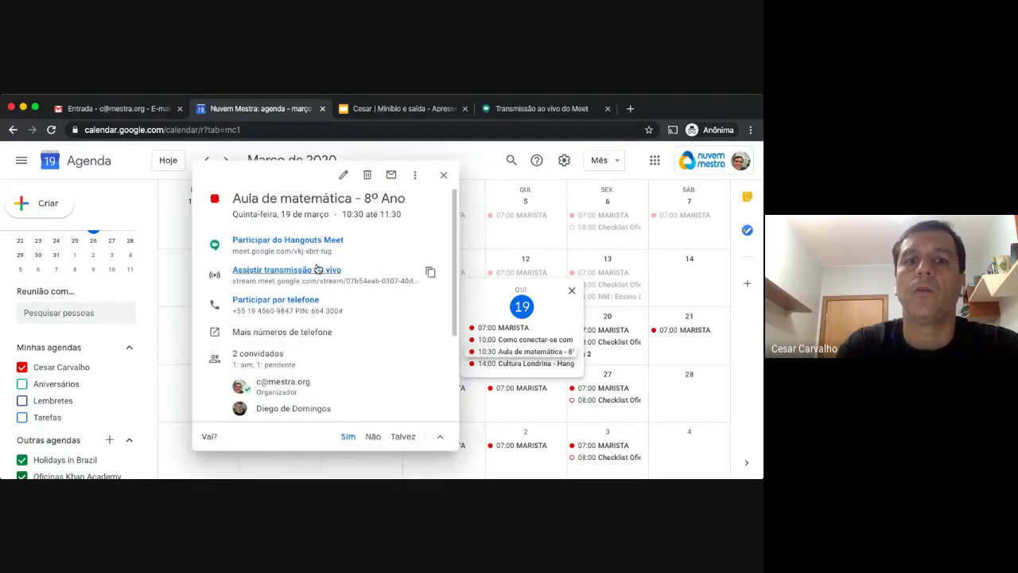
left_click(306, 241)
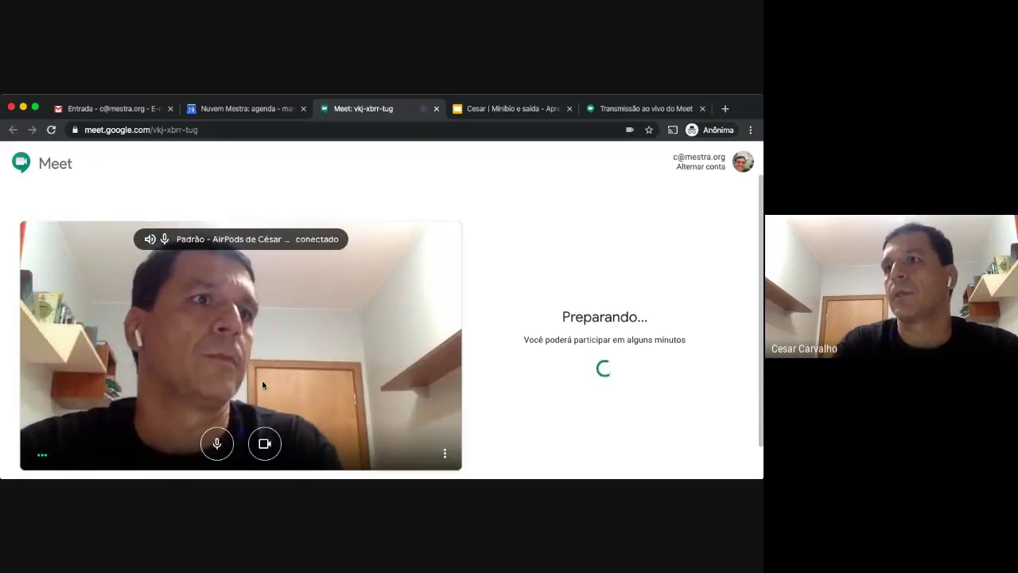
left_click(217, 443)
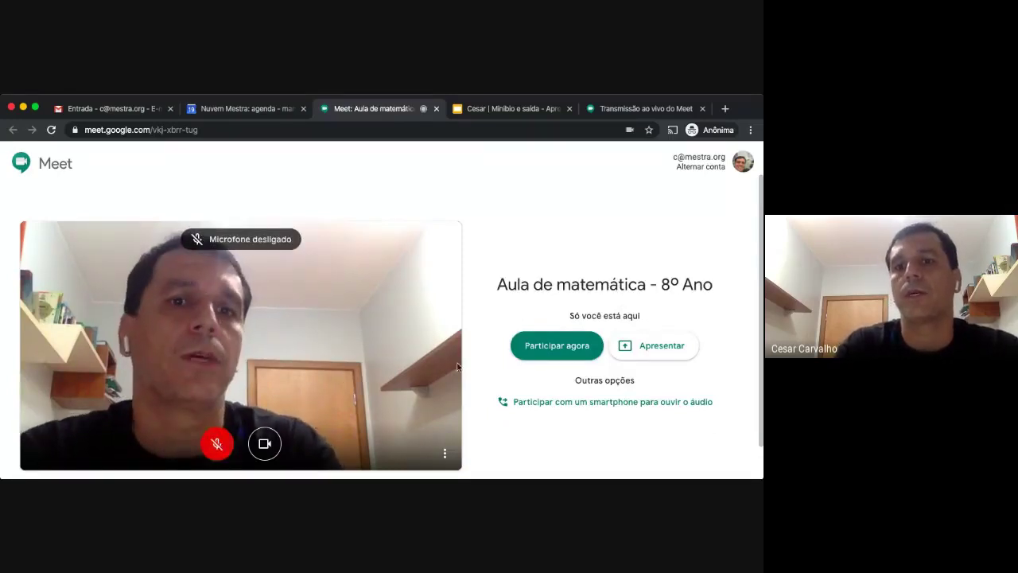
left_click(531, 352)
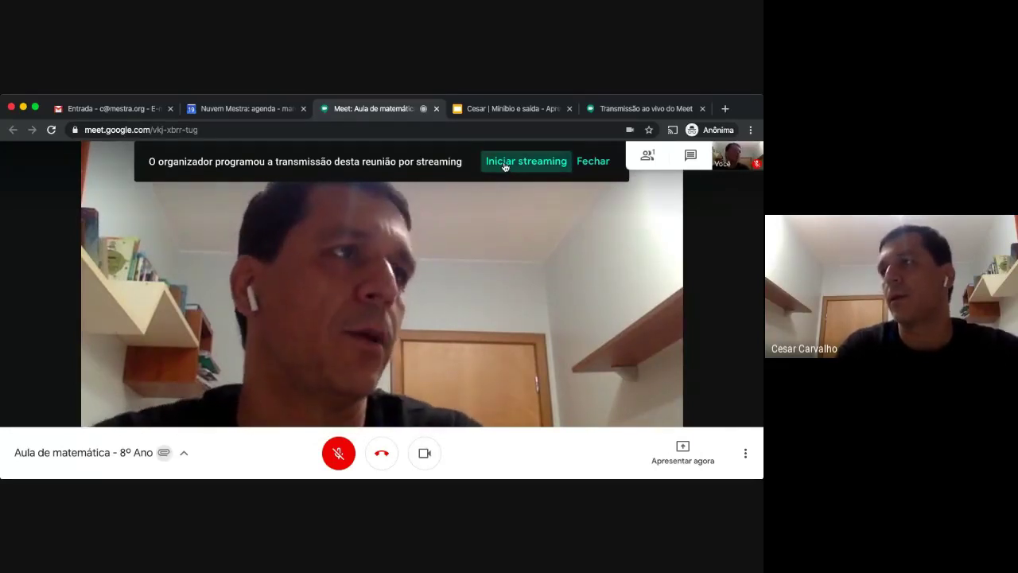
- Start streaming the meeting, confirming that everyone is ready, and play the broadcast on the live stream viewing page
left_click(503, 162)
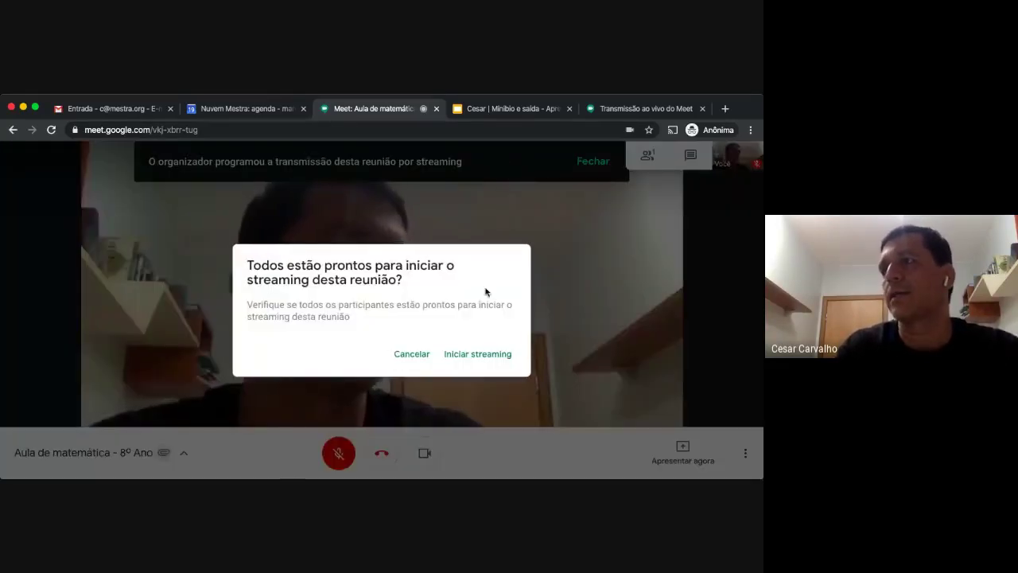
left_click(482, 354)
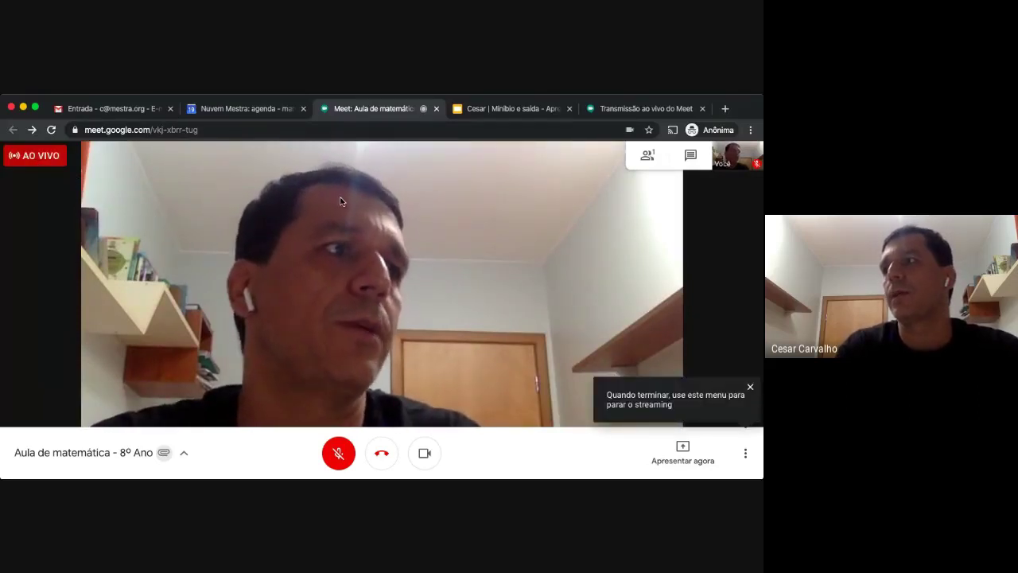
left_click(603, 111)
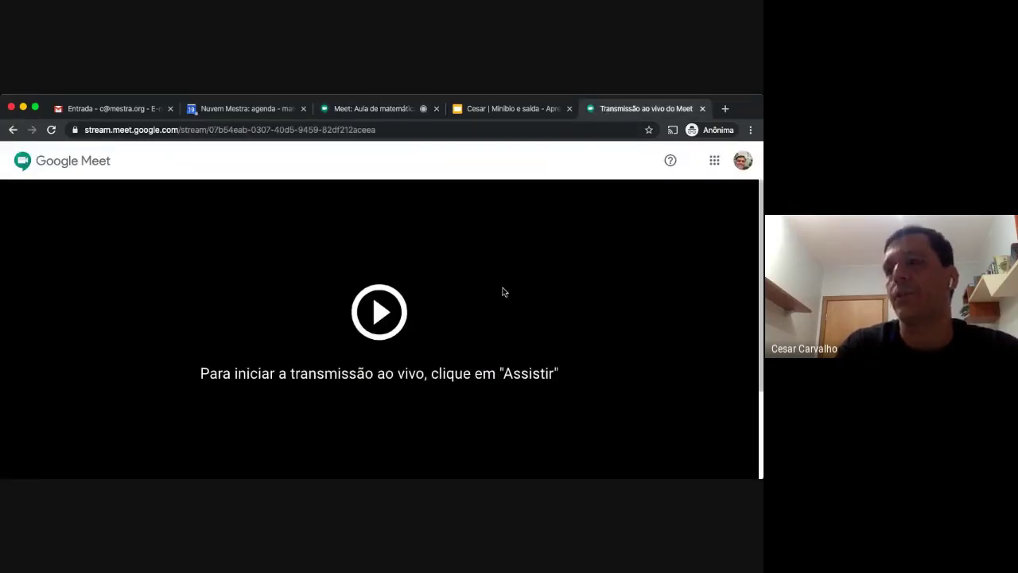
left_click(387, 314)
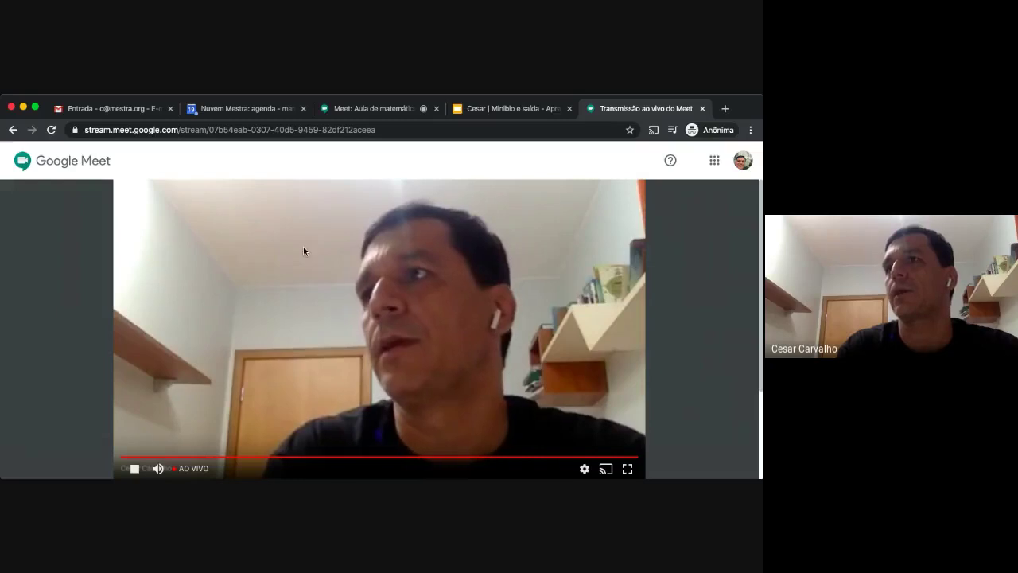
- Pin the presenter's own video from the meeting's participant list, and return to the live stream page to check the broadcast
left_click(368, 109)
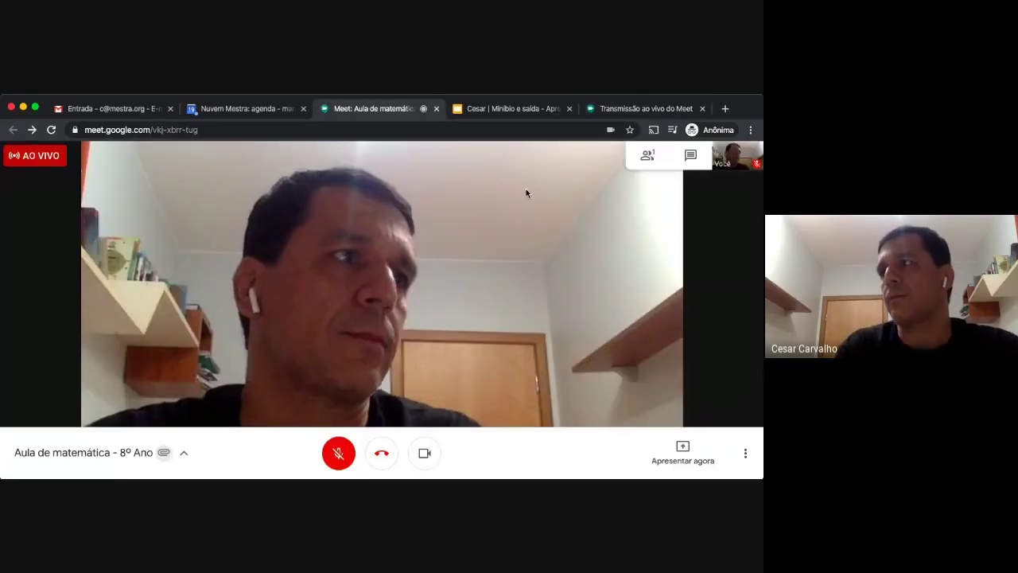
left_click(646, 157)
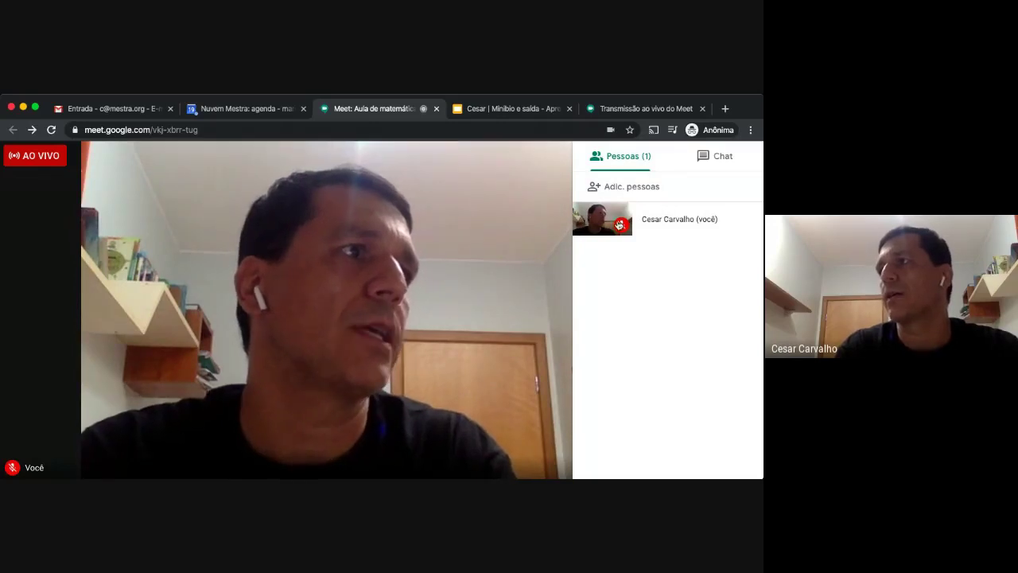
left_click(602, 219)
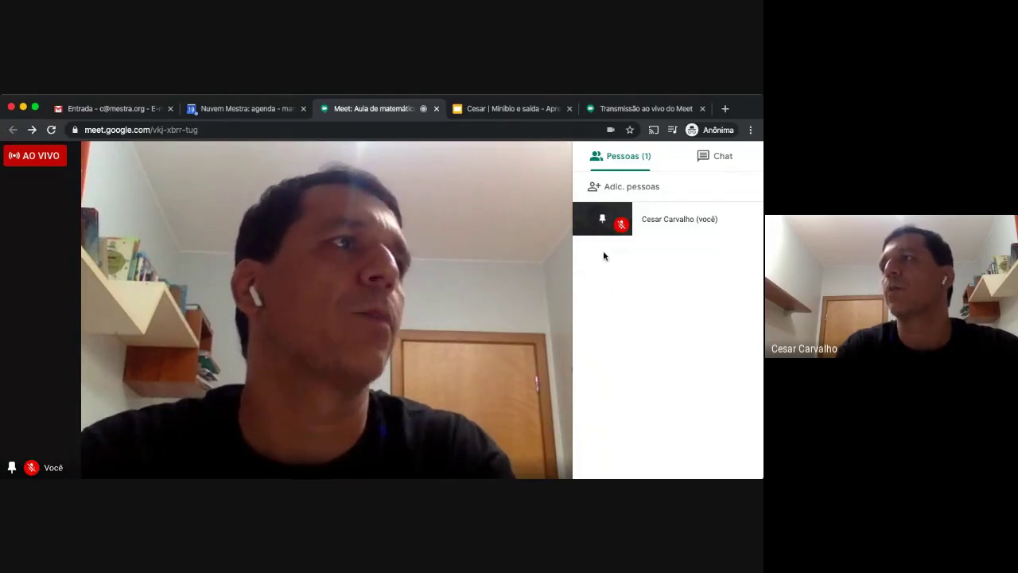
left_click(606, 109)
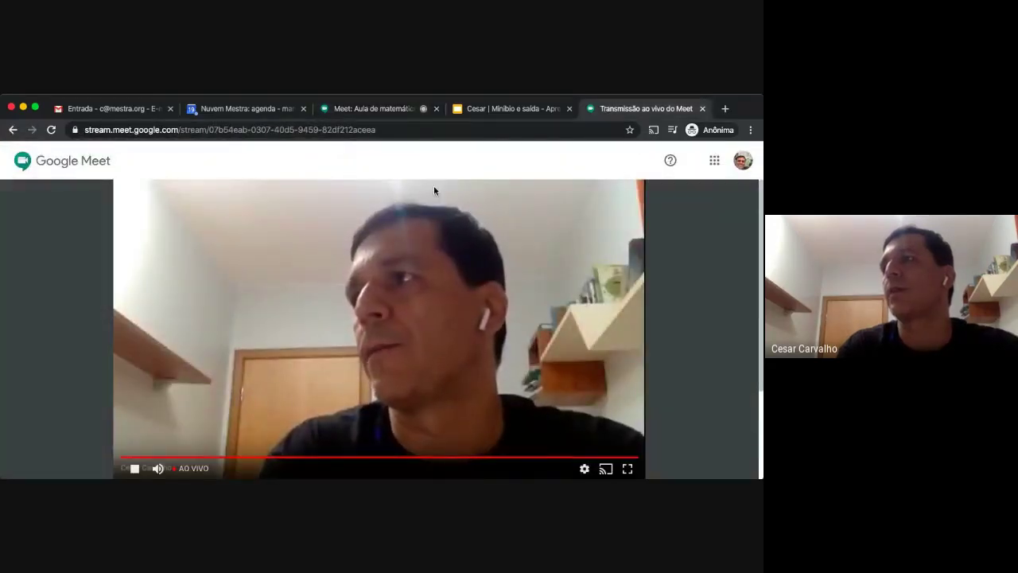
- Return to the math class meeting with the participant list closed, and try presenting a window
left_click(390, 108)
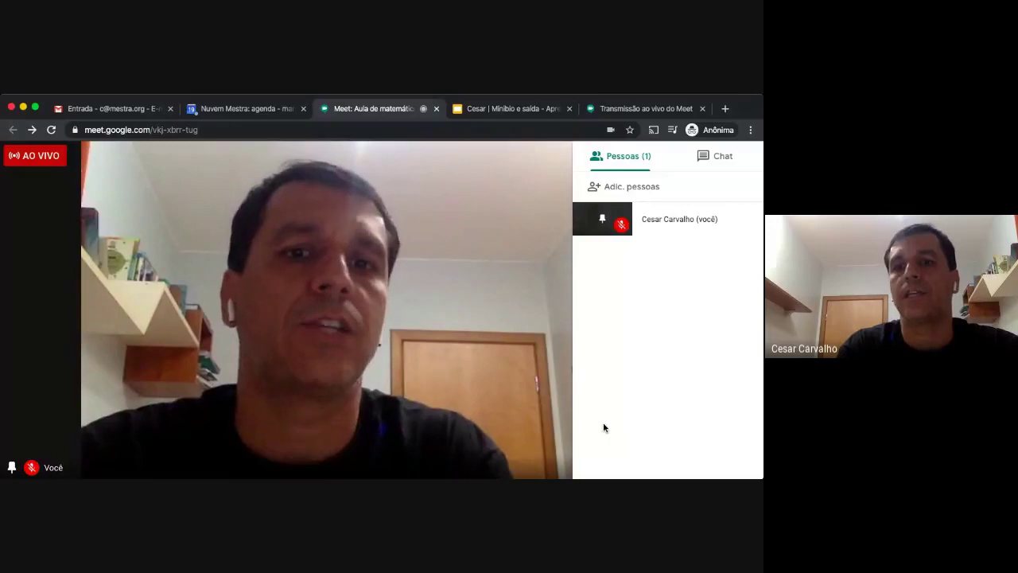
left_click(469, 407)
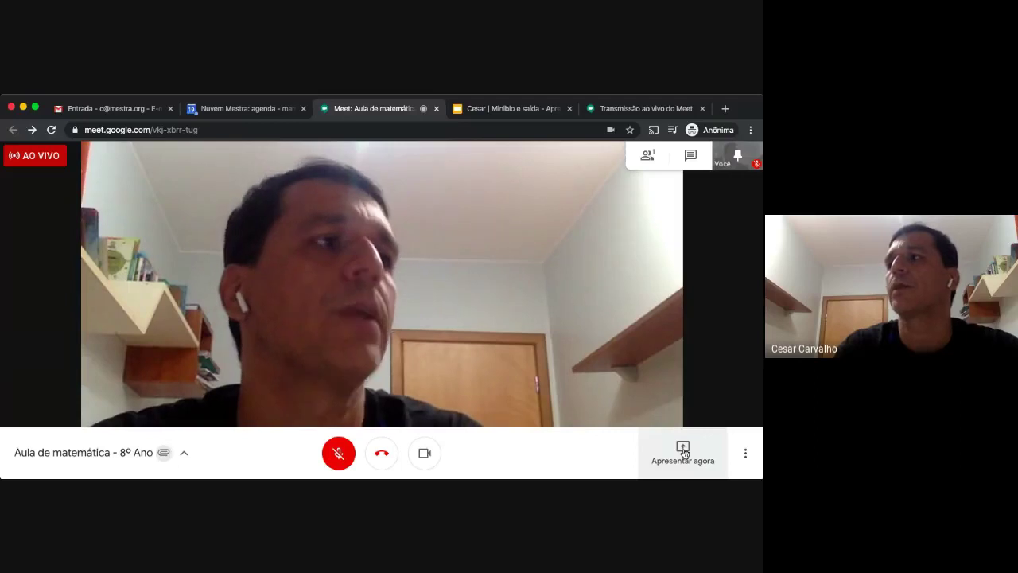
left_click(683, 453)
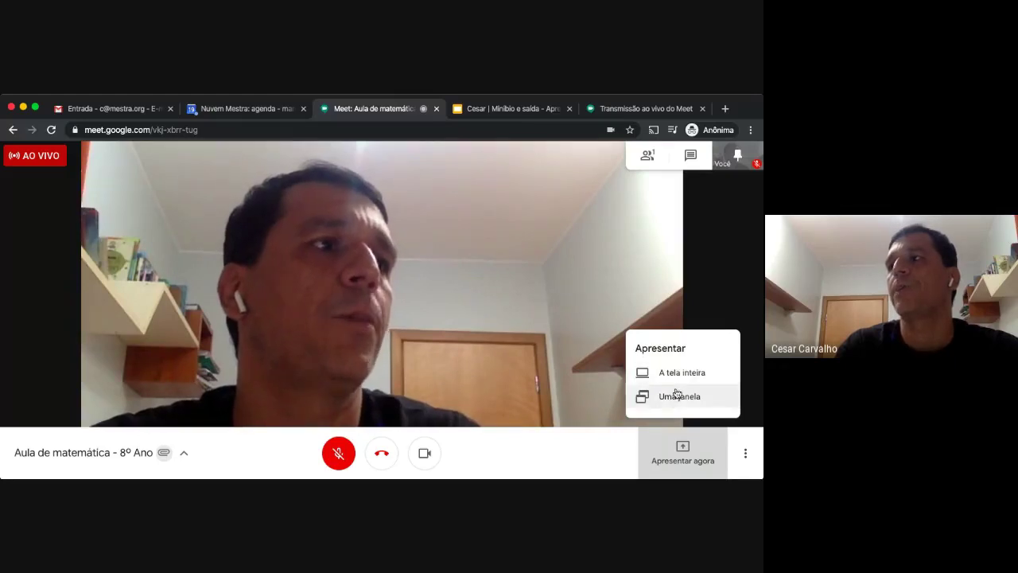
left_click(680, 397)
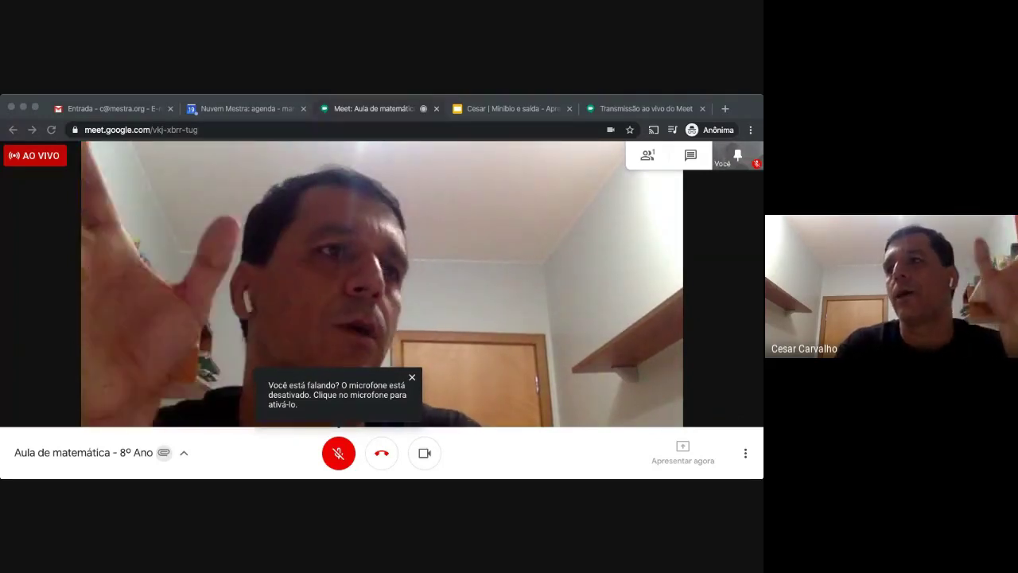
left_click(467, 321)
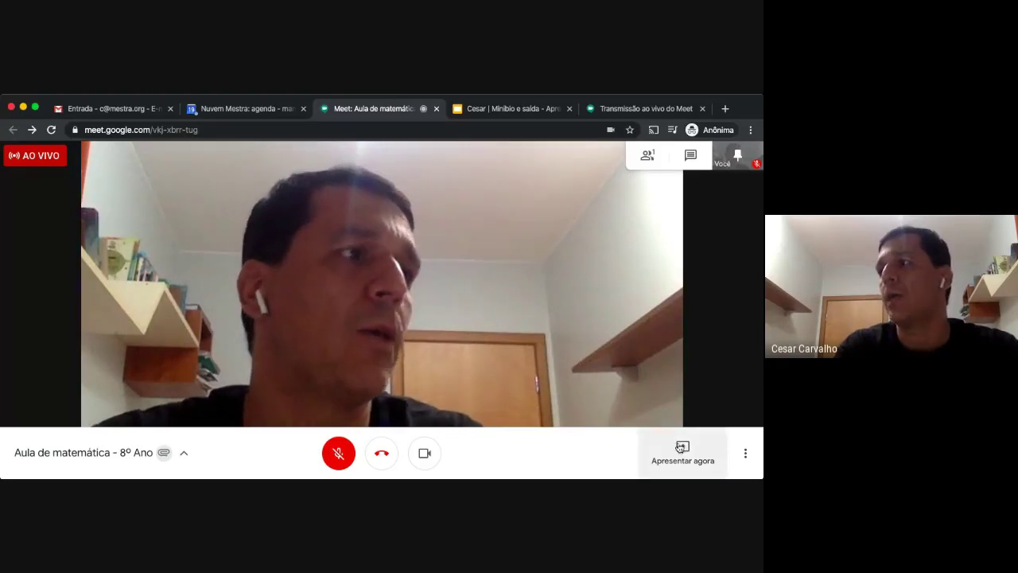
- Change the meeting layout to "Barra lateral"
left_click(744, 457)
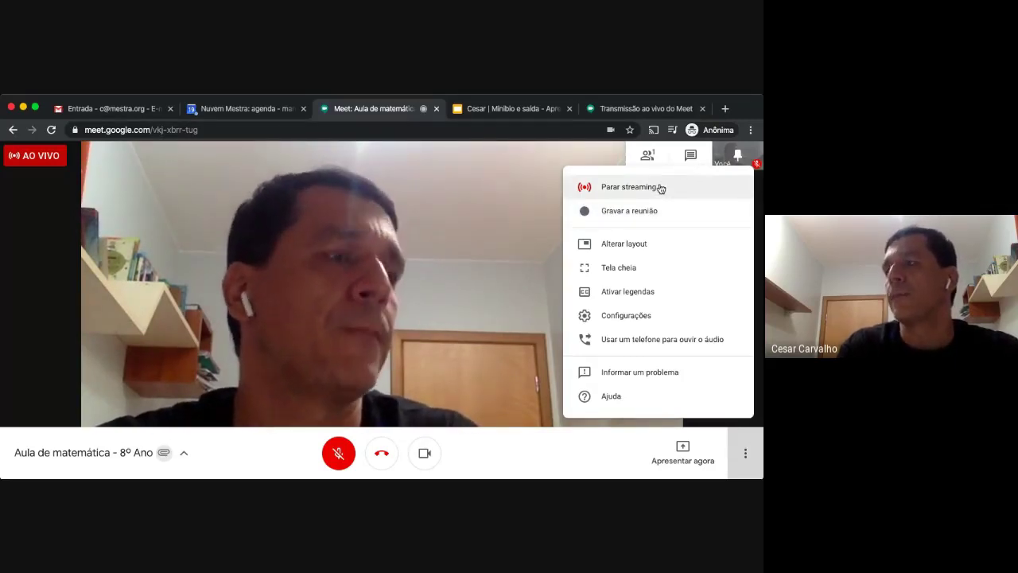
left_click(672, 246)
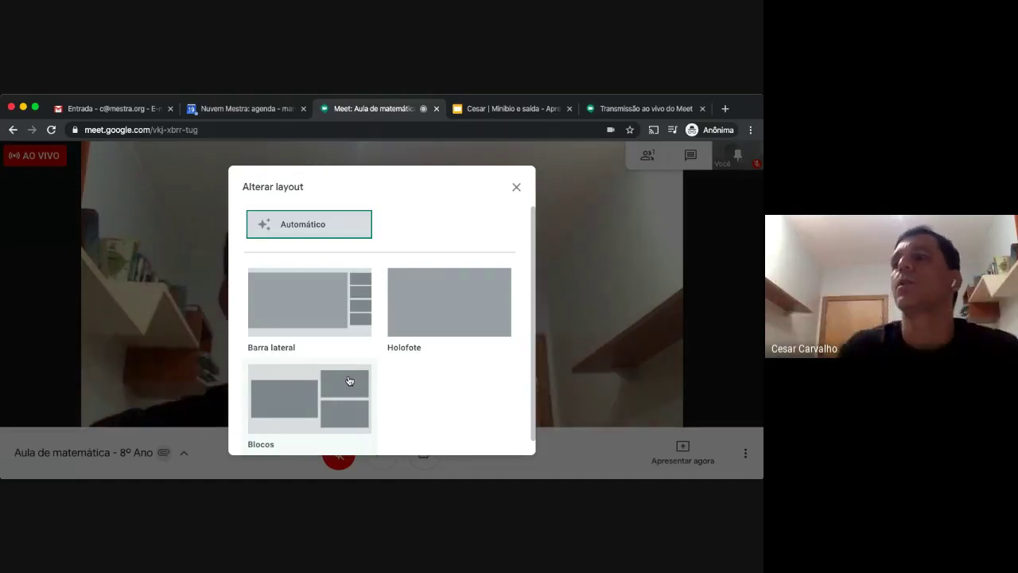
left_click(330, 300)
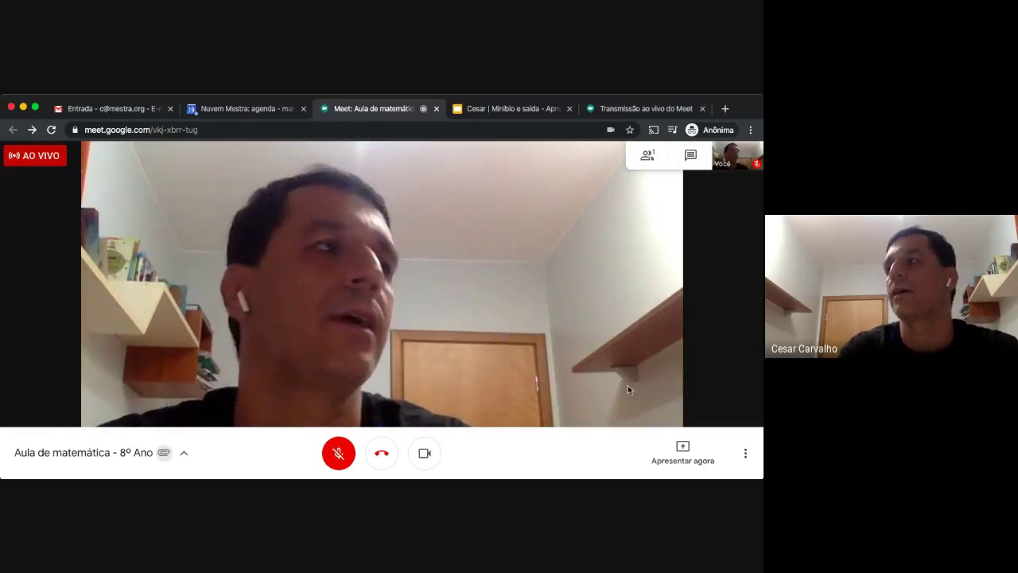
- Turn the meeting's captions on and then off again
left_click(741, 453)
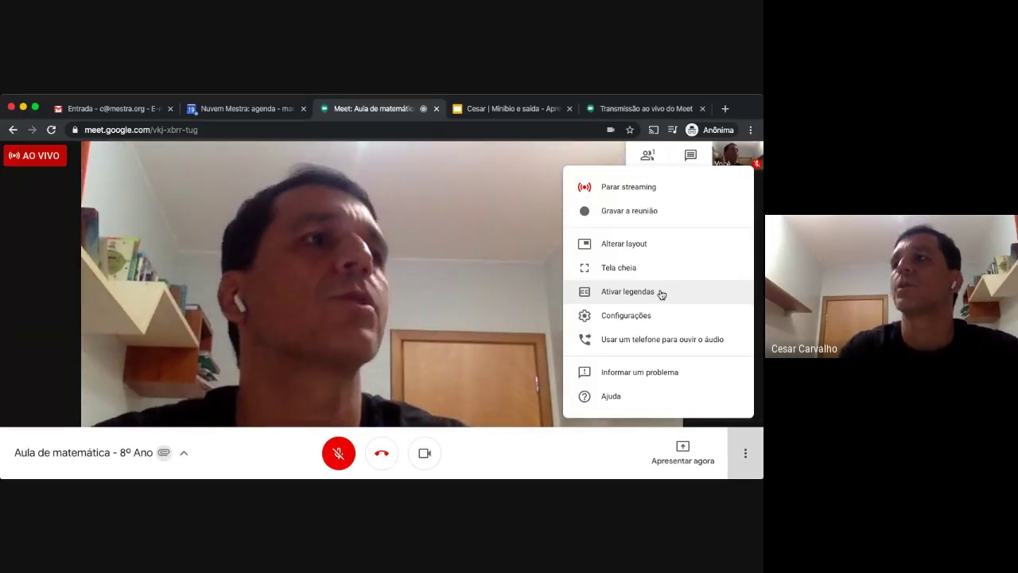
left_click(661, 294)
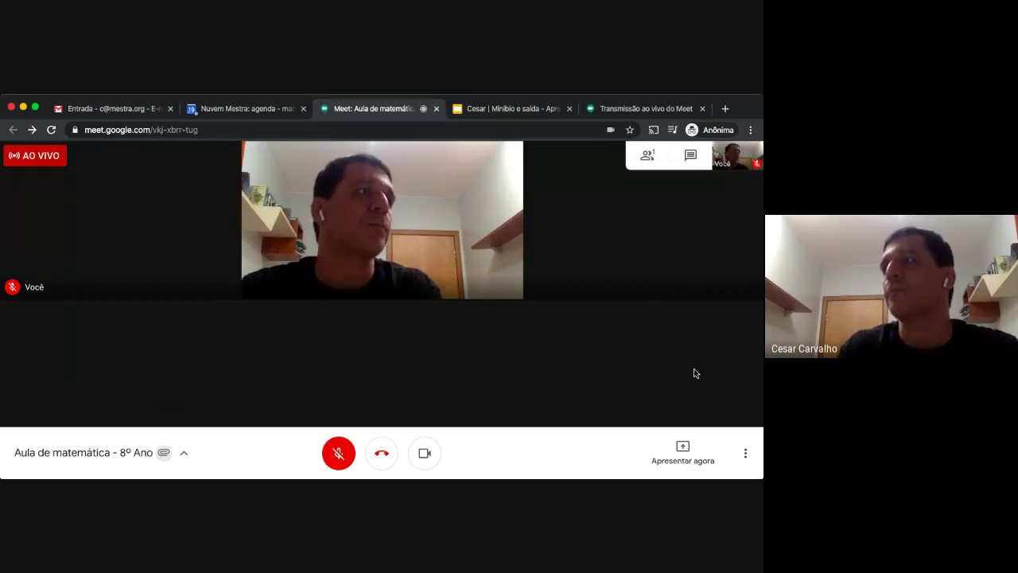
left_click(742, 449)
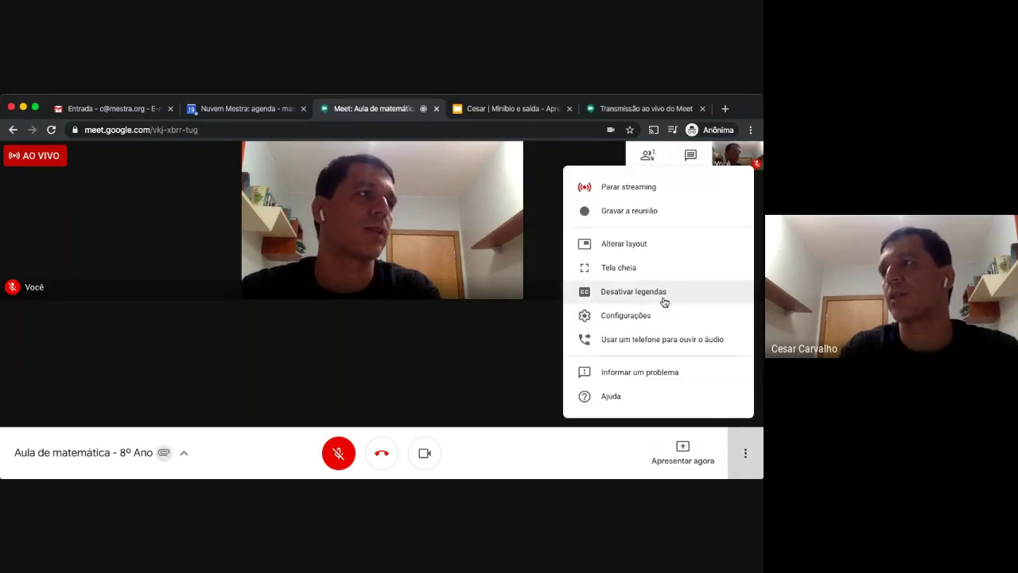
left_click(664, 292)
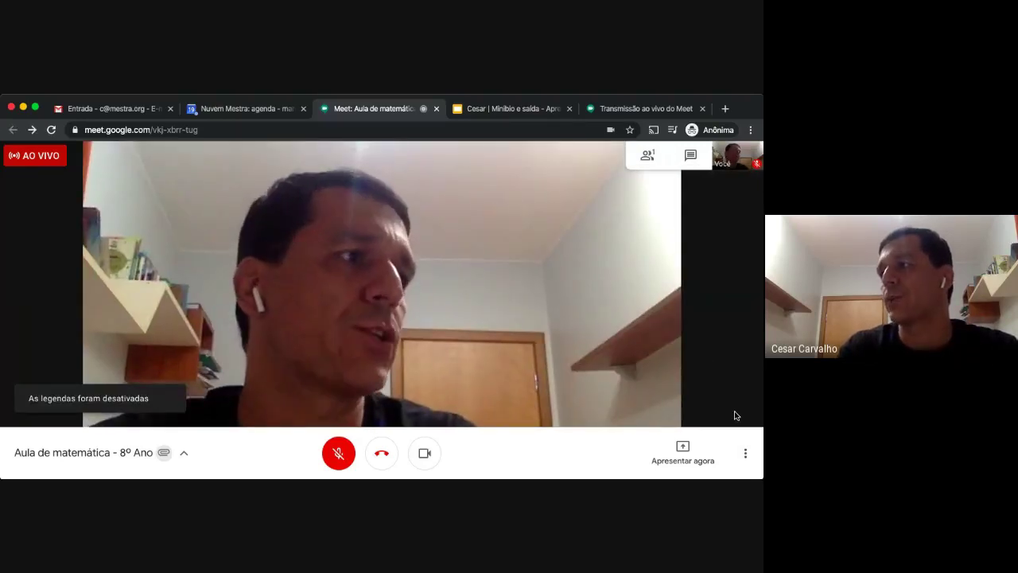
- Review the meeting's audio and video settings, keeping the maximum output resolution at "Definição padrão (360p)"
left_click(742, 450)
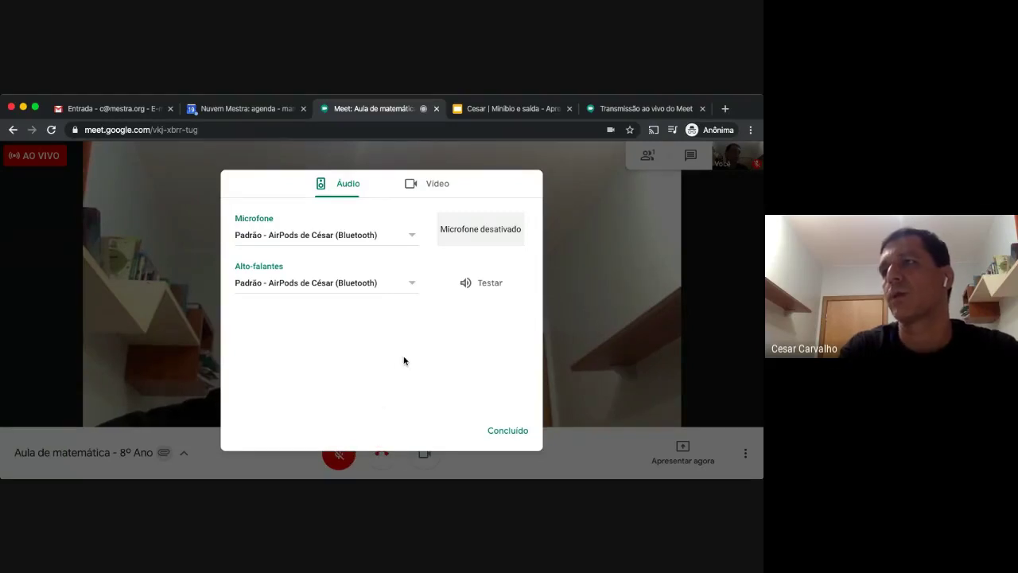
left_click(426, 189)
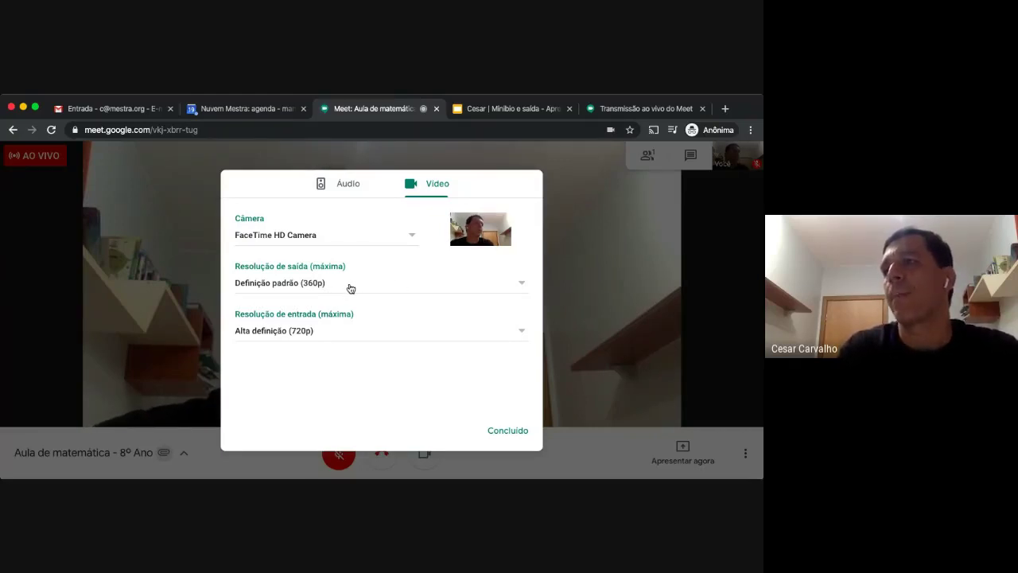
left_click(520, 286)
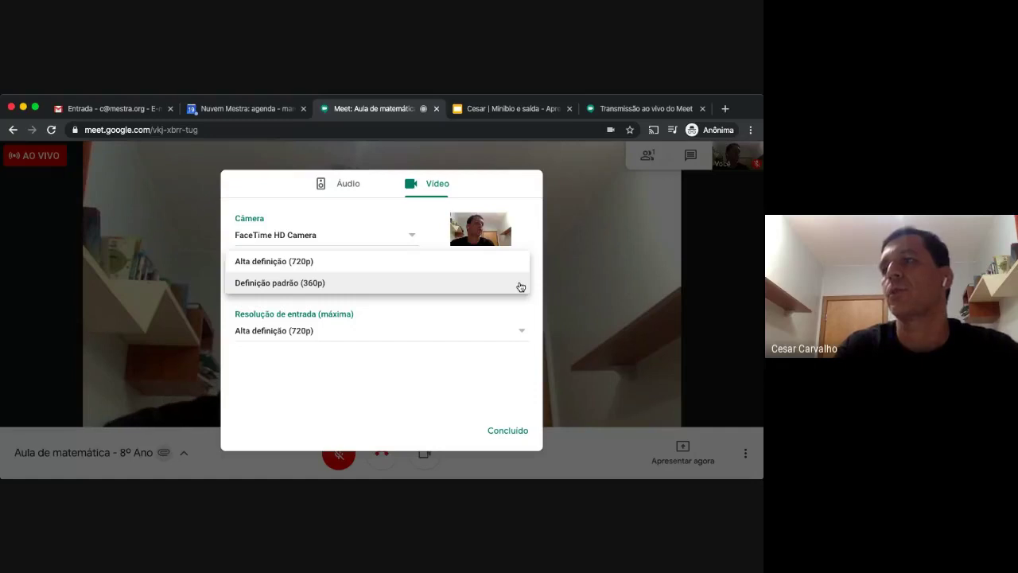
left_click(520, 286)
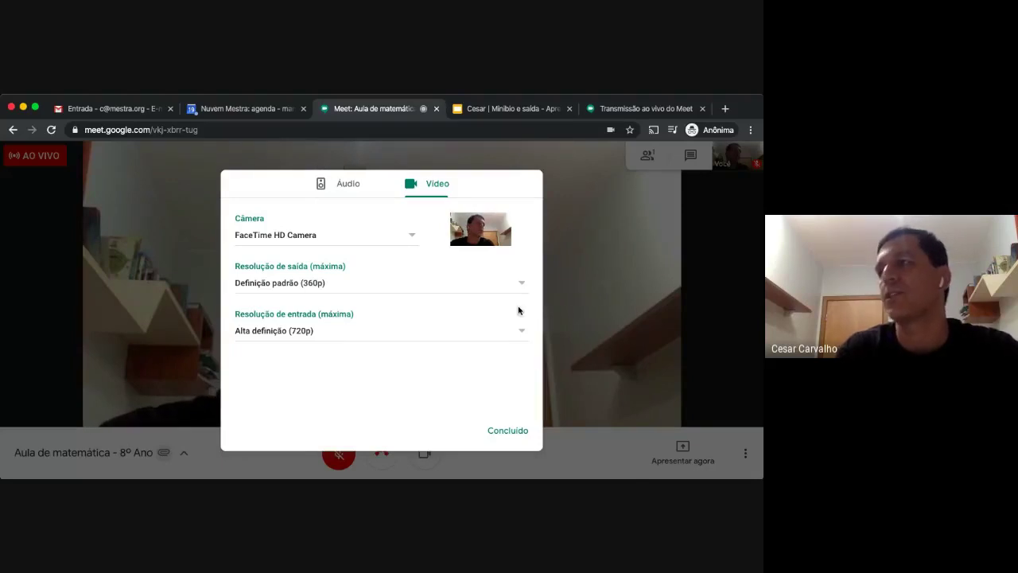
left_click(507, 430)
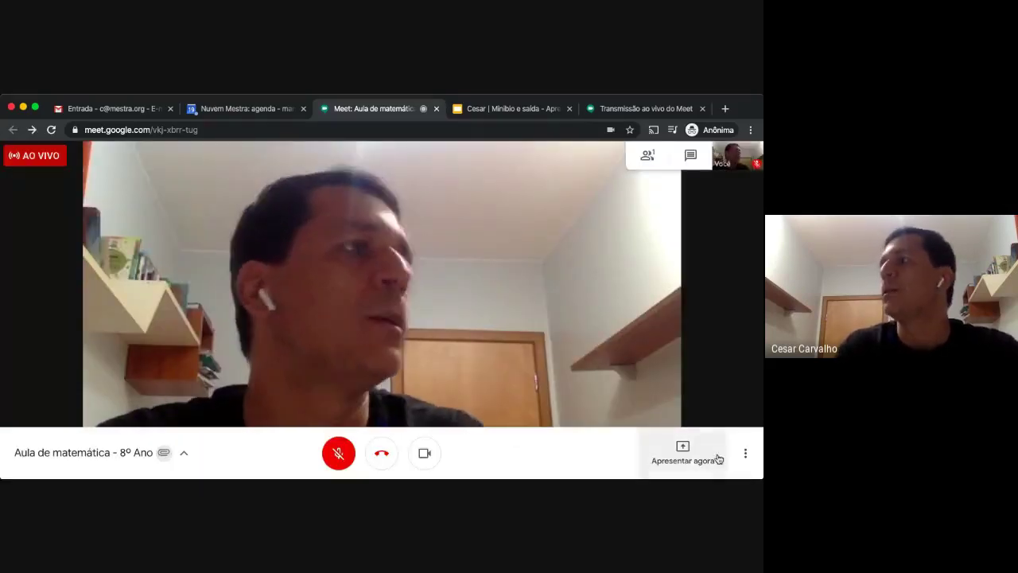
- Review the meeting's joining and streaming details, and open its attached "Teste" document
left_click(738, 453)
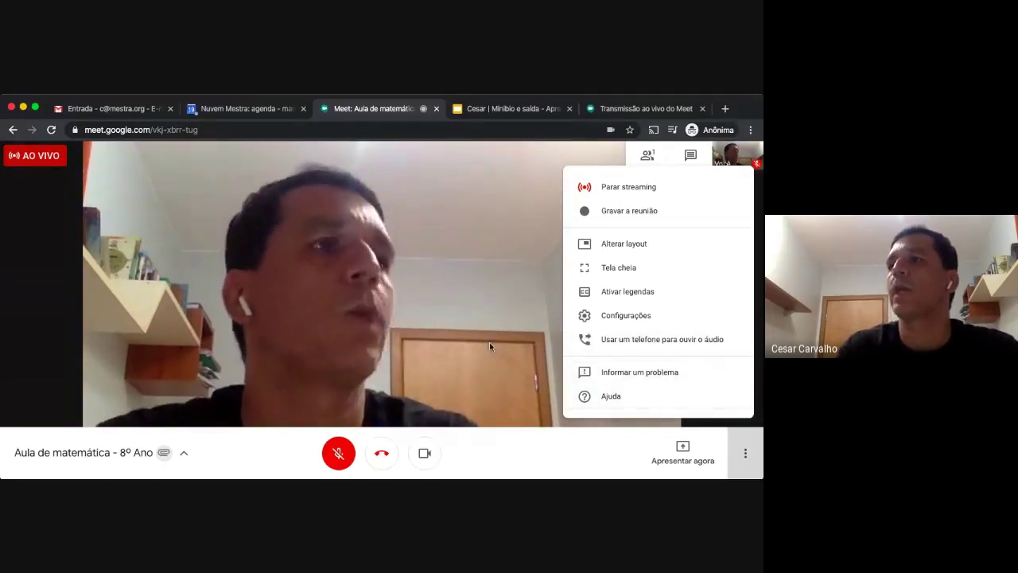
left_click(235, 447)
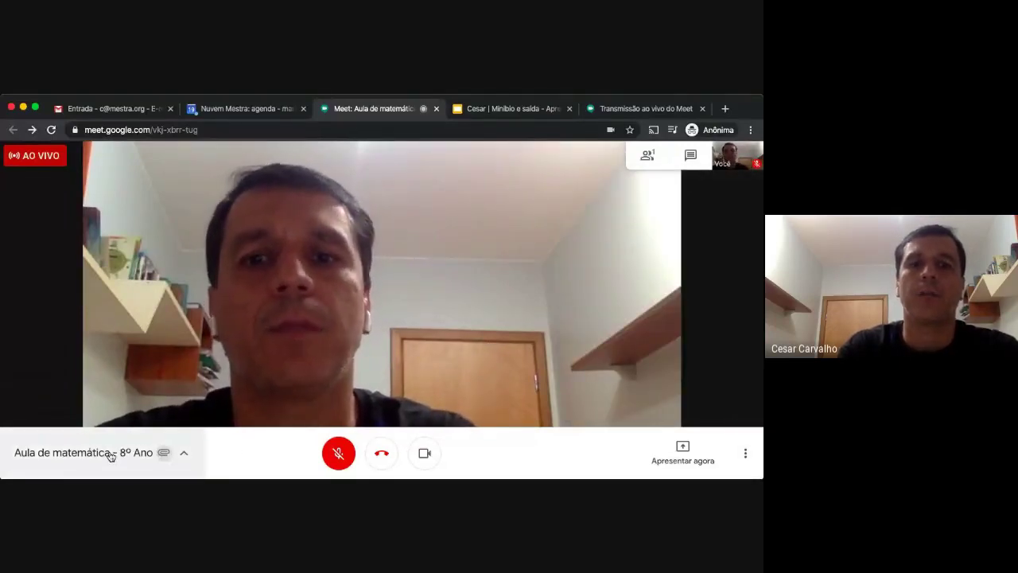
left_click(163, 454)
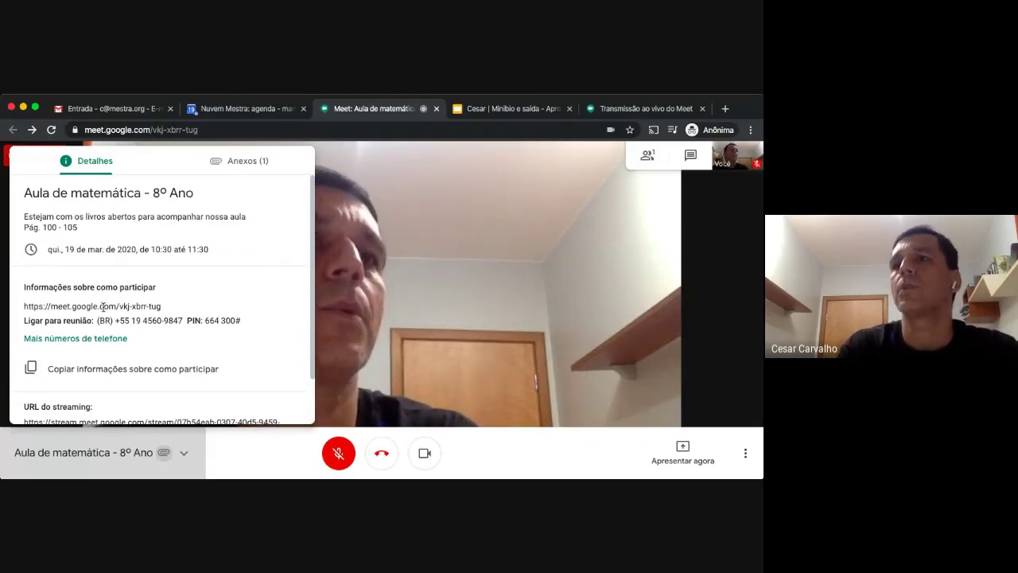
scroll(103, 311, "down", 2)
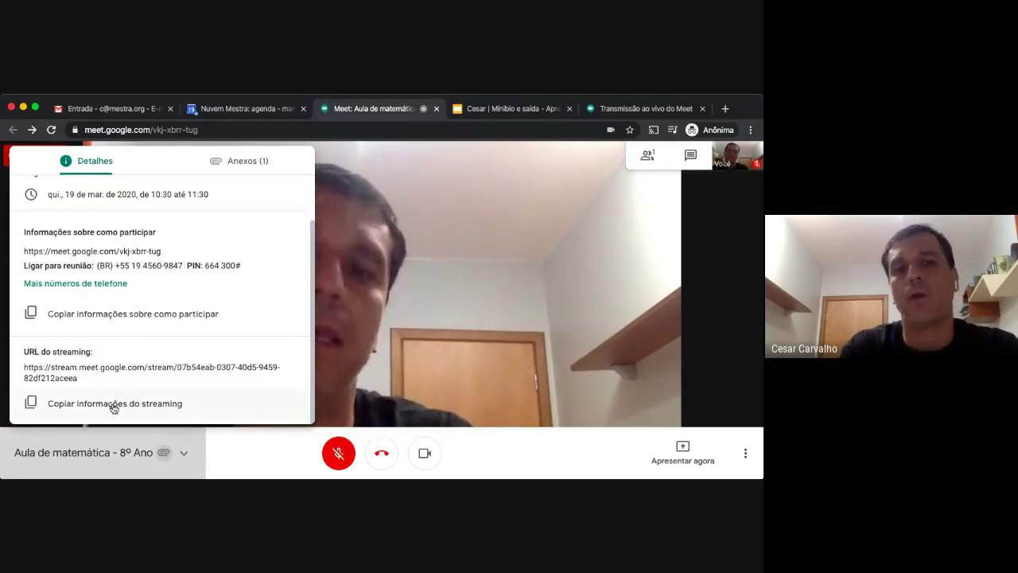
left_click(237, 162)
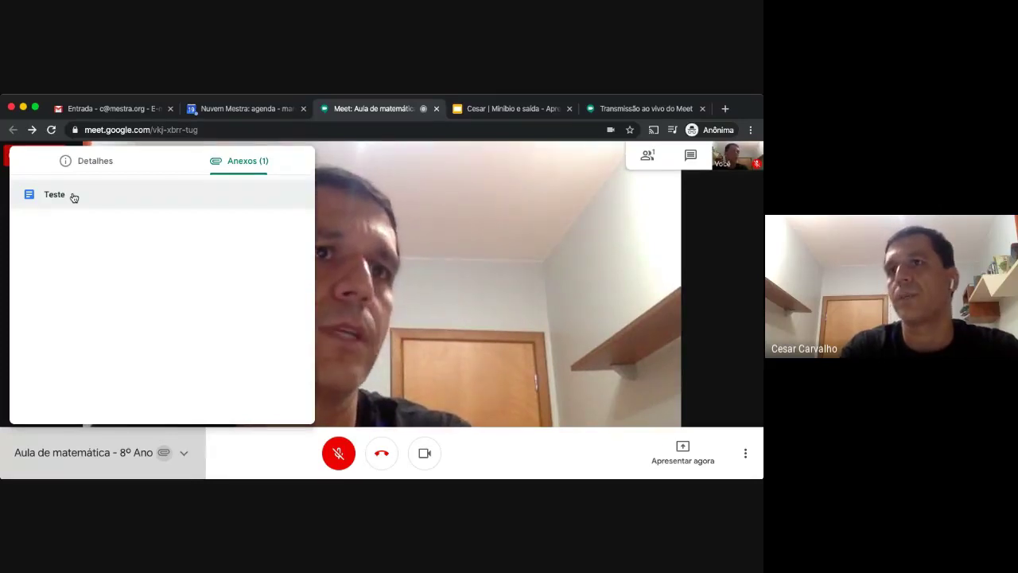
left_click(72, 197)
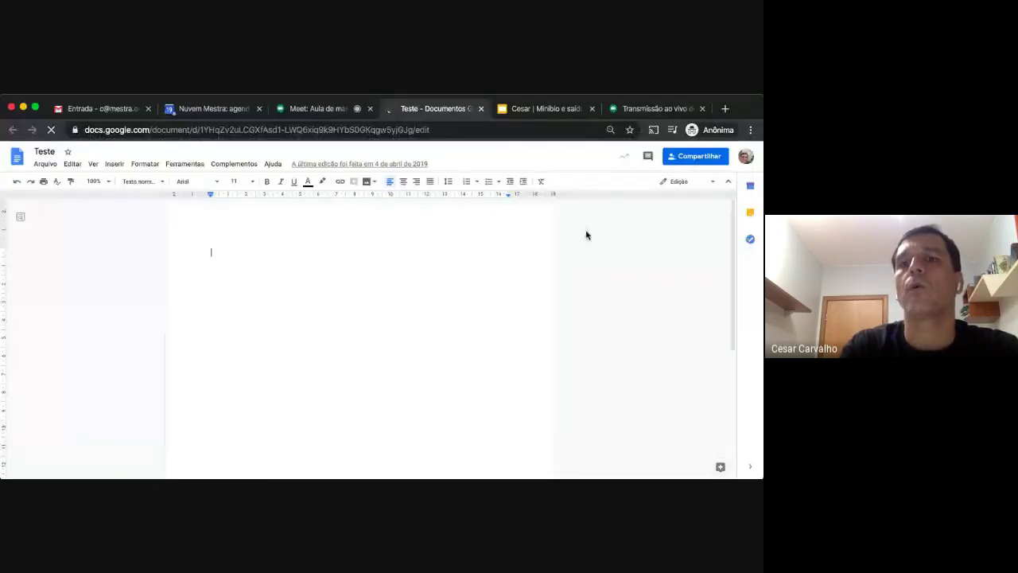
- Change the other collaborator's access to the "Teste" document to "Pode comentar" and save the sharing settings
left_click(683, 159)
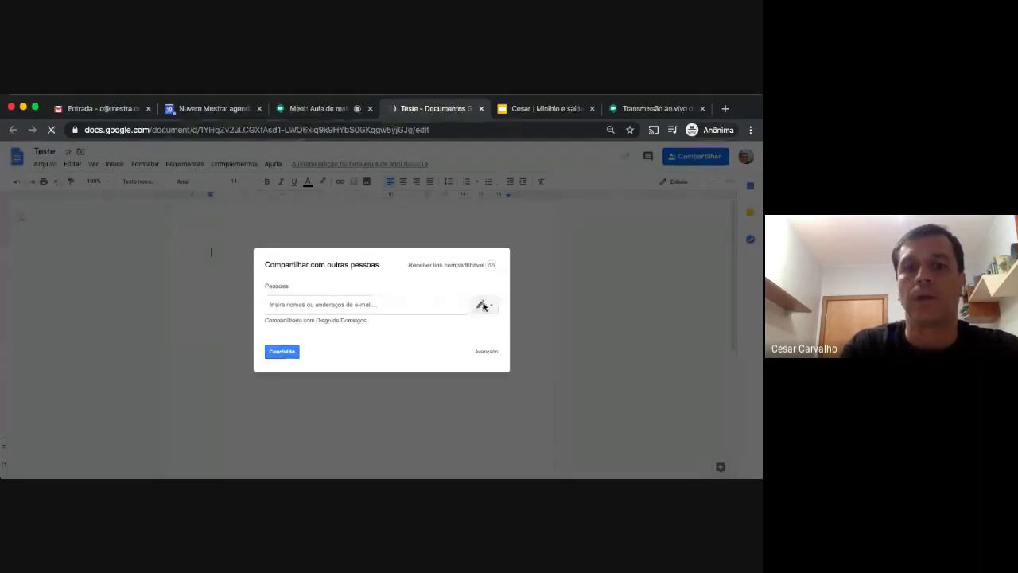
left_click(348, 321)
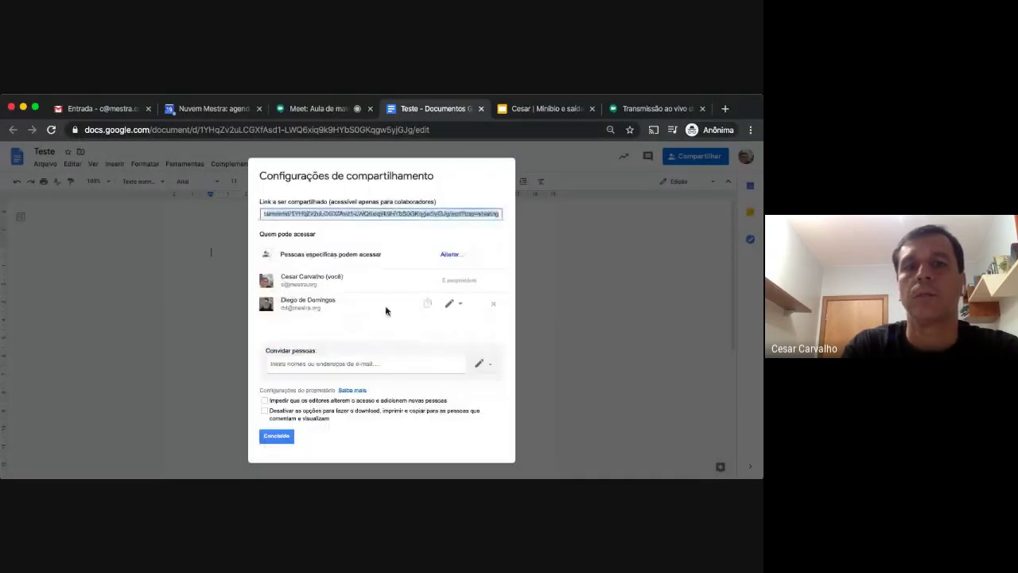
left_click(455, 307)
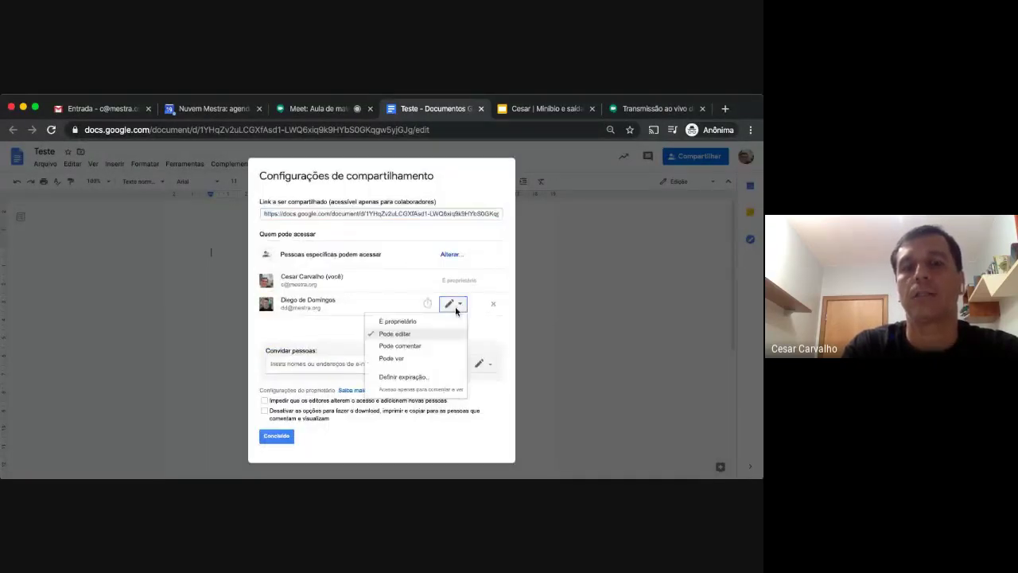
left_click(432, 348)
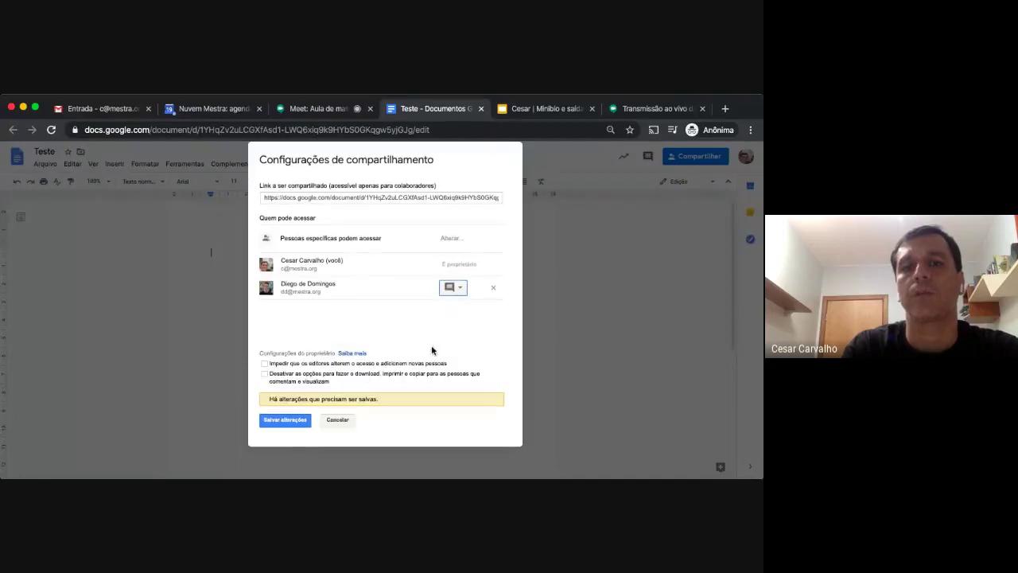
left_click(303, 419)
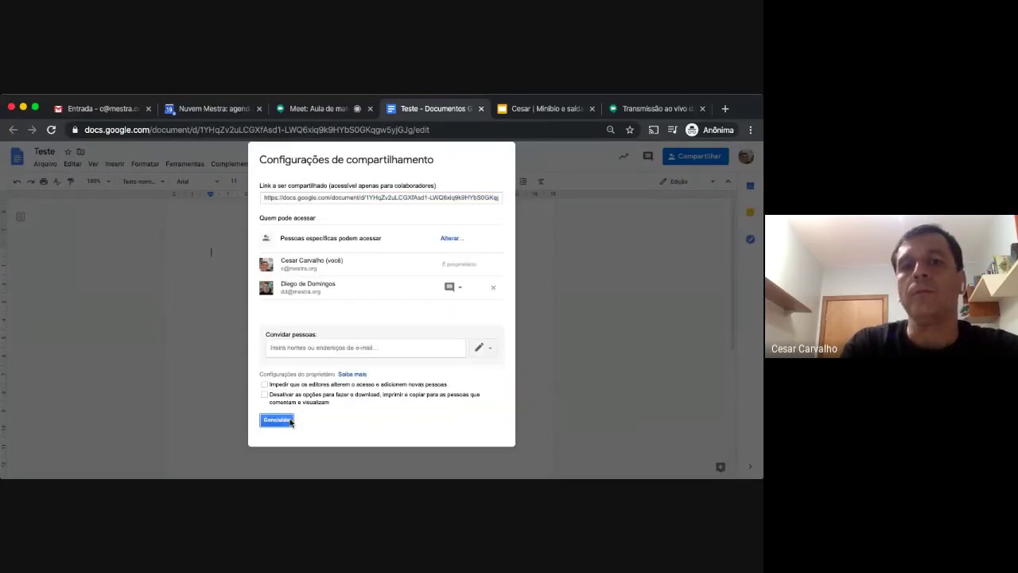
left_click(289, 419)
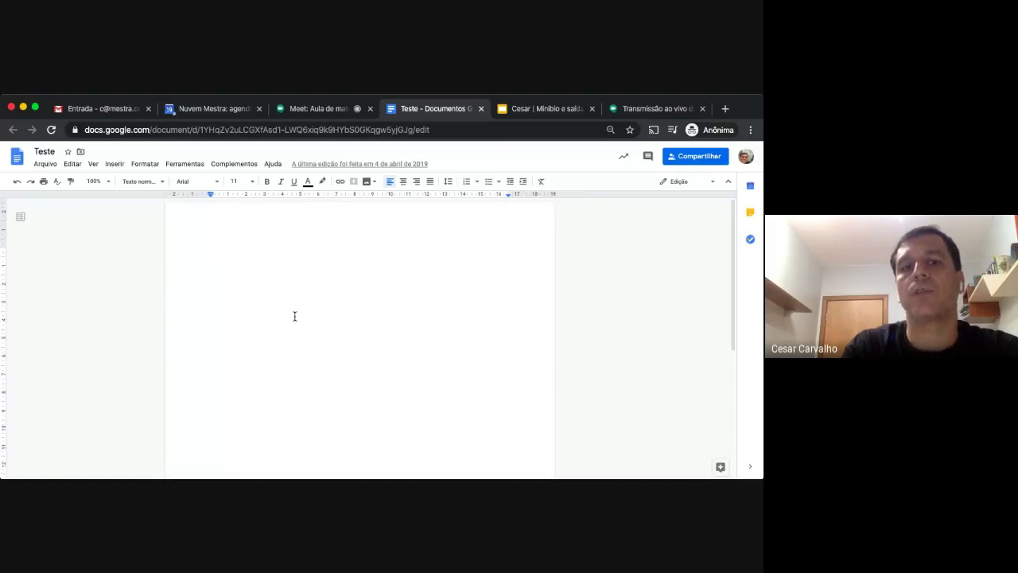
- Enter the sample text "jvjxnvxjvnxnvjcnjn.vc.,mcvnm" in the empty document
type("I")
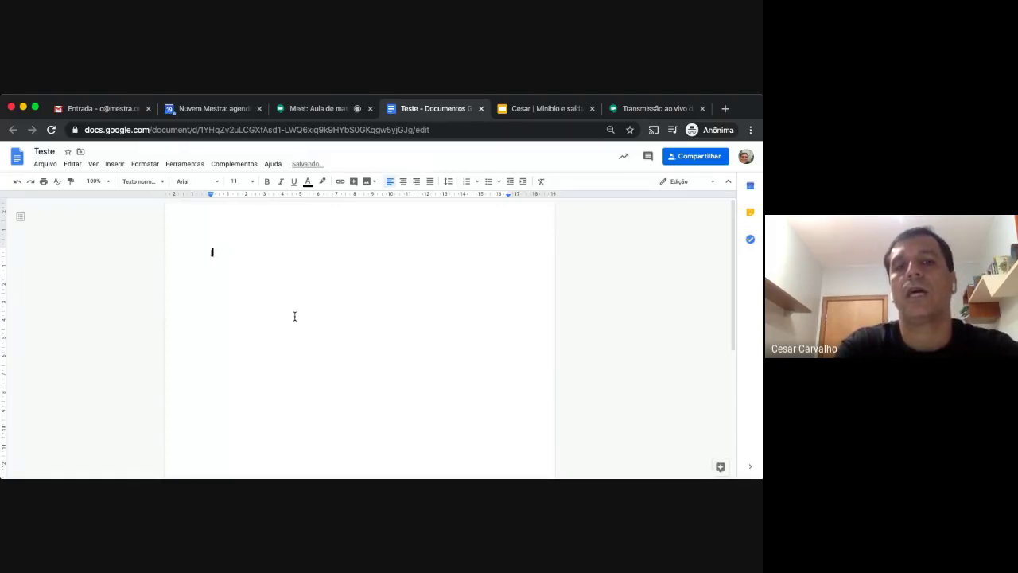
type("vjxnvxjvnxnvjcnjn.vc.,mcvnm")
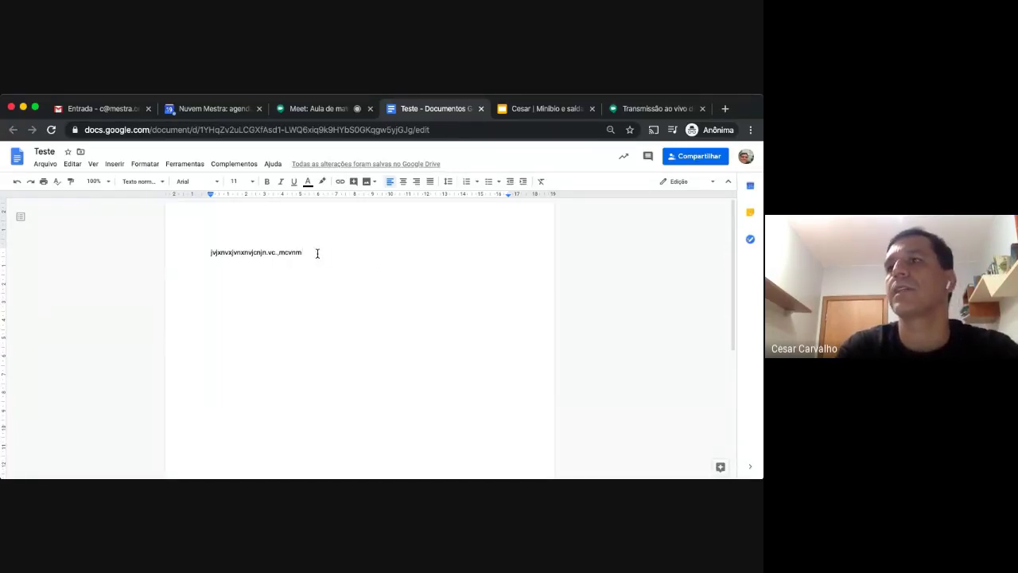
- Try a comment on the final "vc.,mcvnm" of the sample text, cancel it, and open the document's comment history
left_click_drag(317, 253, 269, 252)
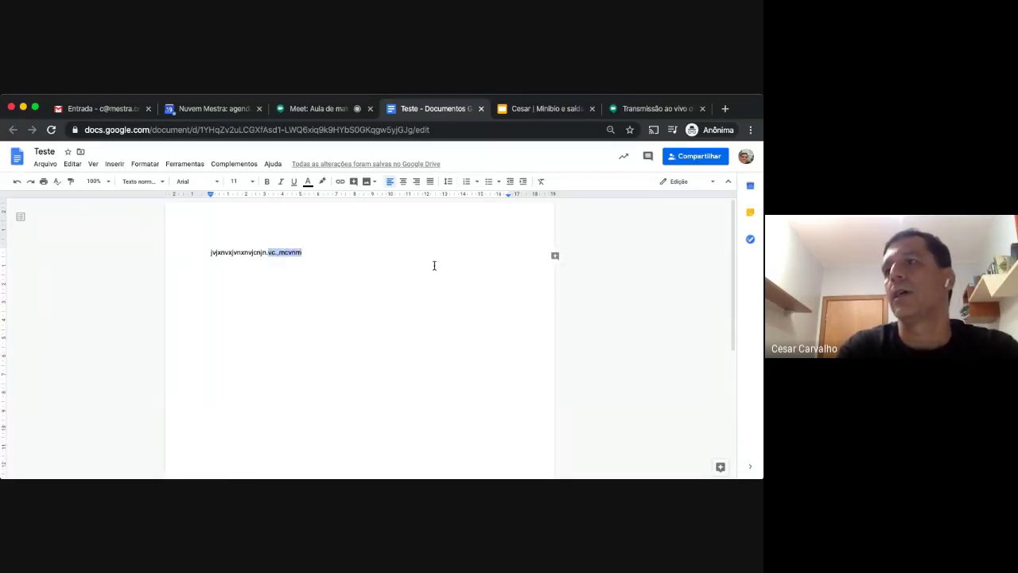
left_click(555, 255)
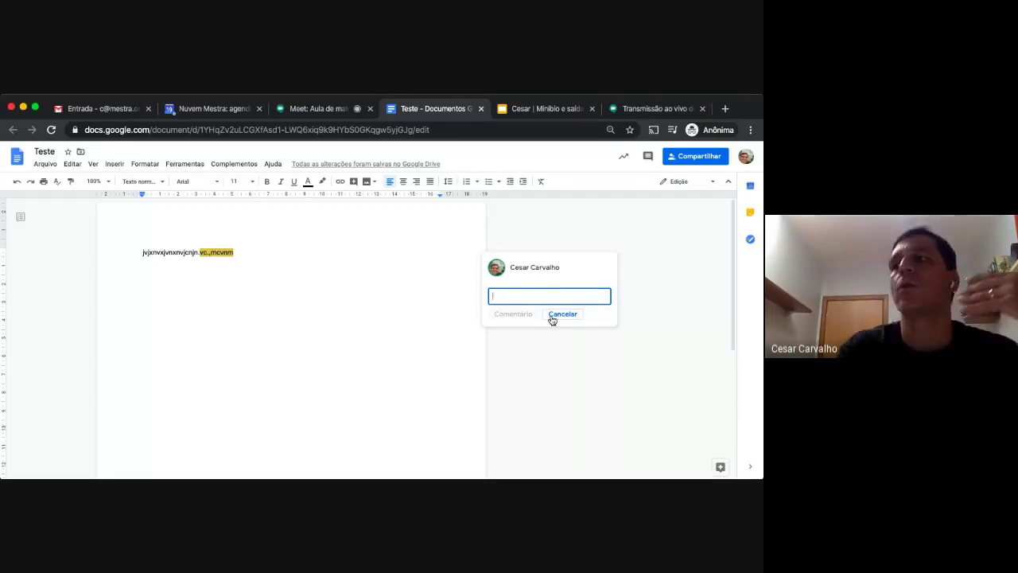
left_click(561, 314)
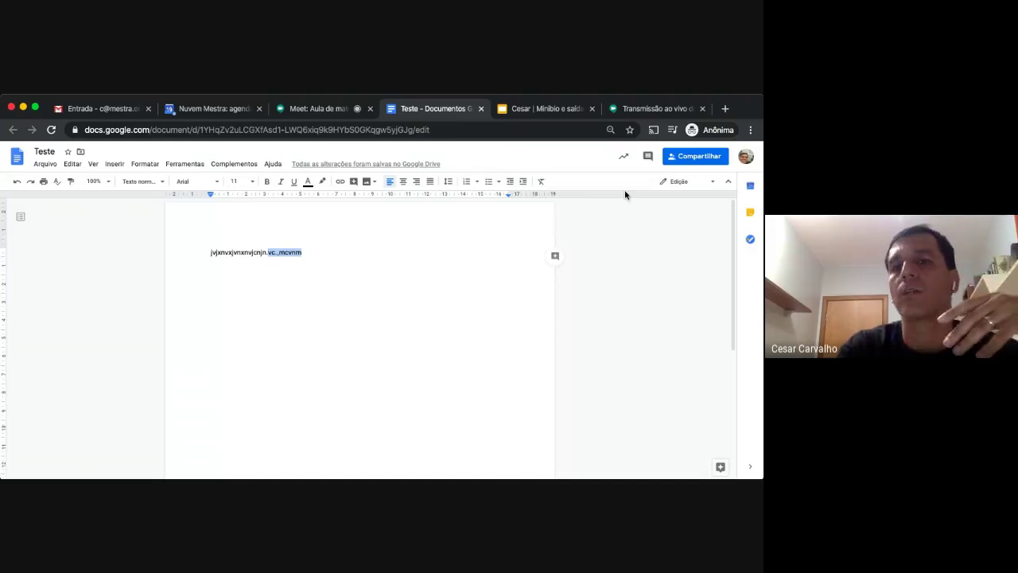
left_click(649, 162)
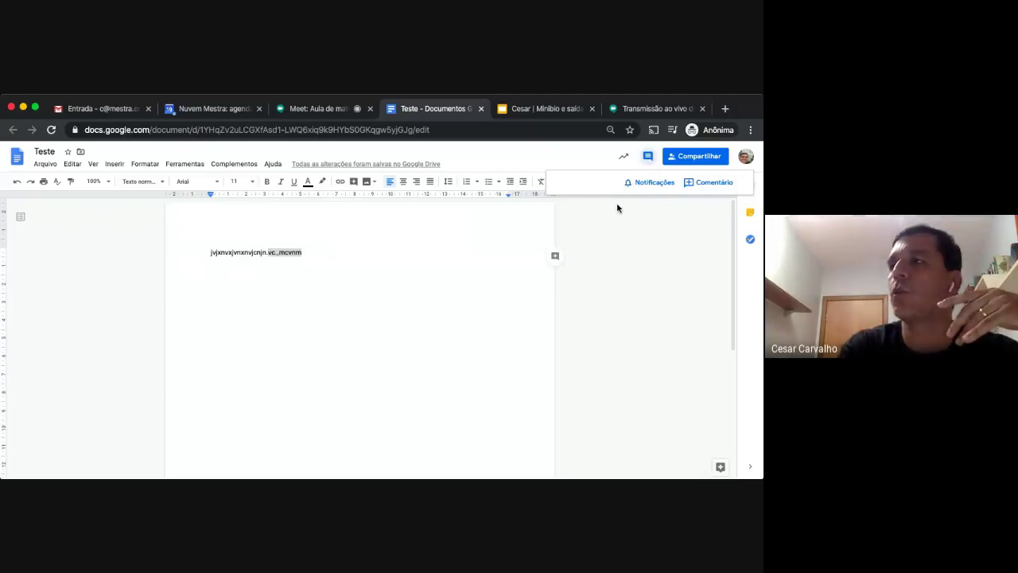
- Comment "jxhvjhvzhjkvnjkfxbj" on the final "jn.vc.,mcvnm" of the sample text and mark the comment as resolved
left_click(547, 298)
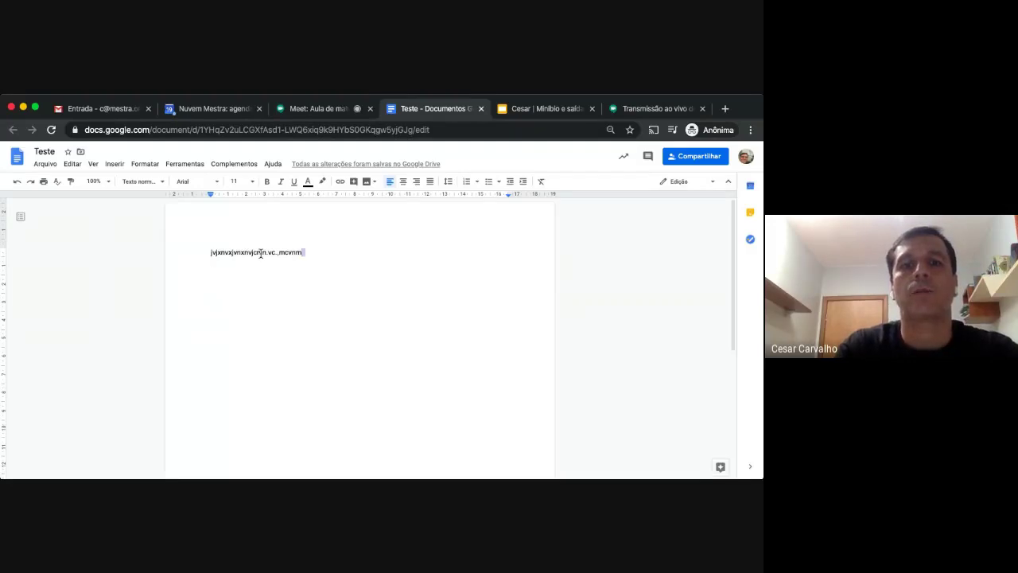
left_click(553, 259)
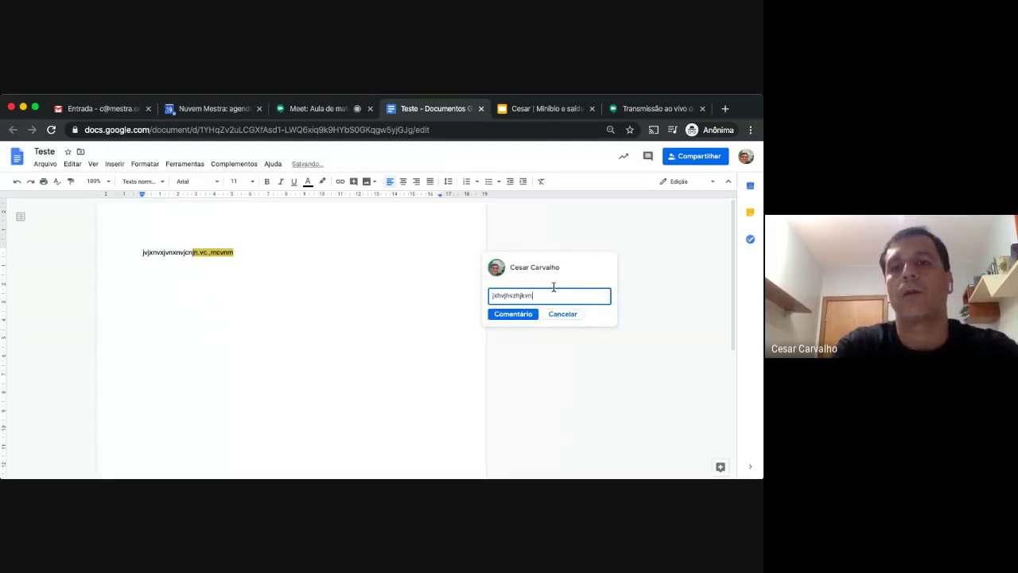
left_click(514, 314)
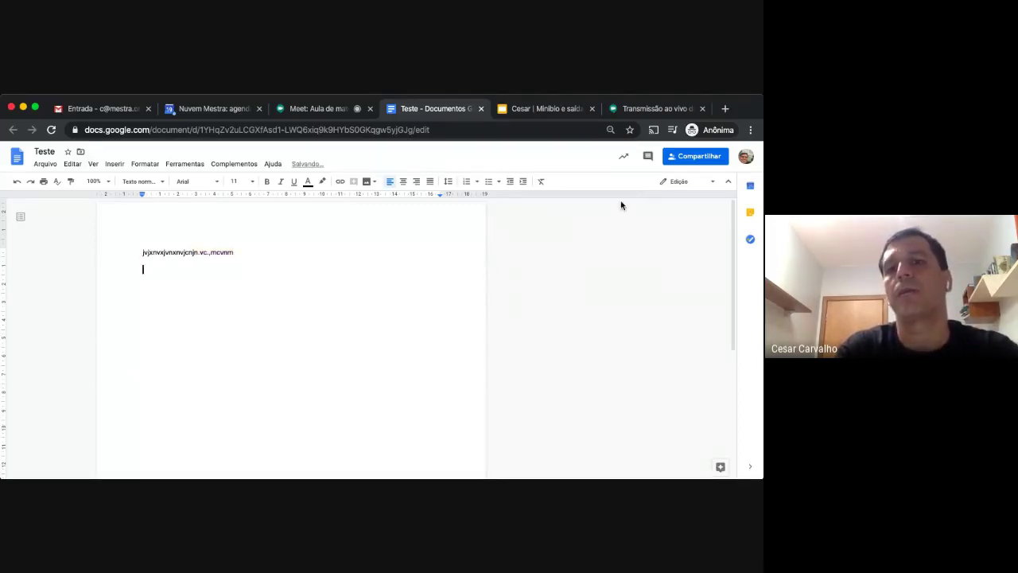
- Review the resolved comment in the document's comment history and close the "Teste" document
left_click(649, 157)
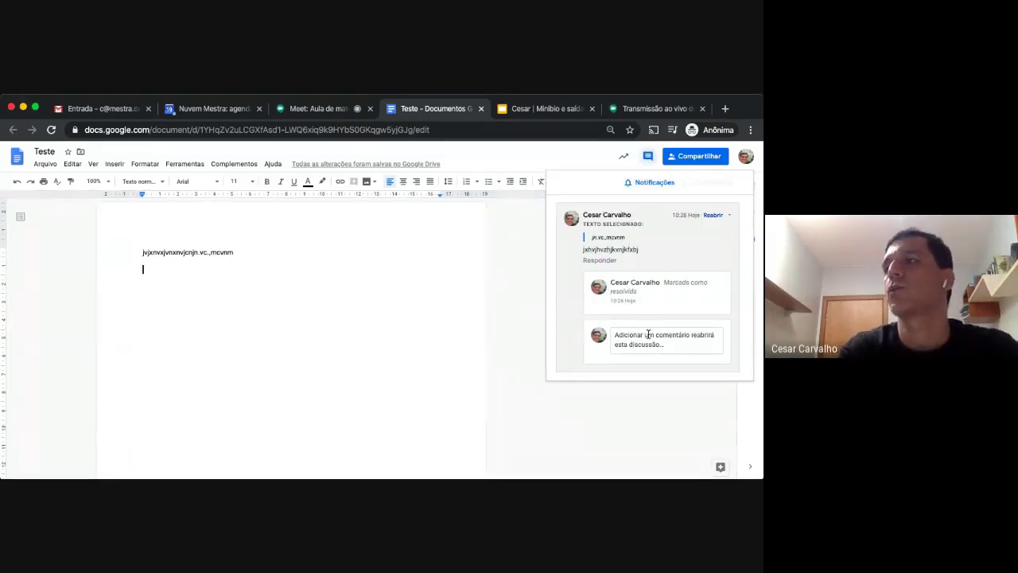
left_click(509, 300)
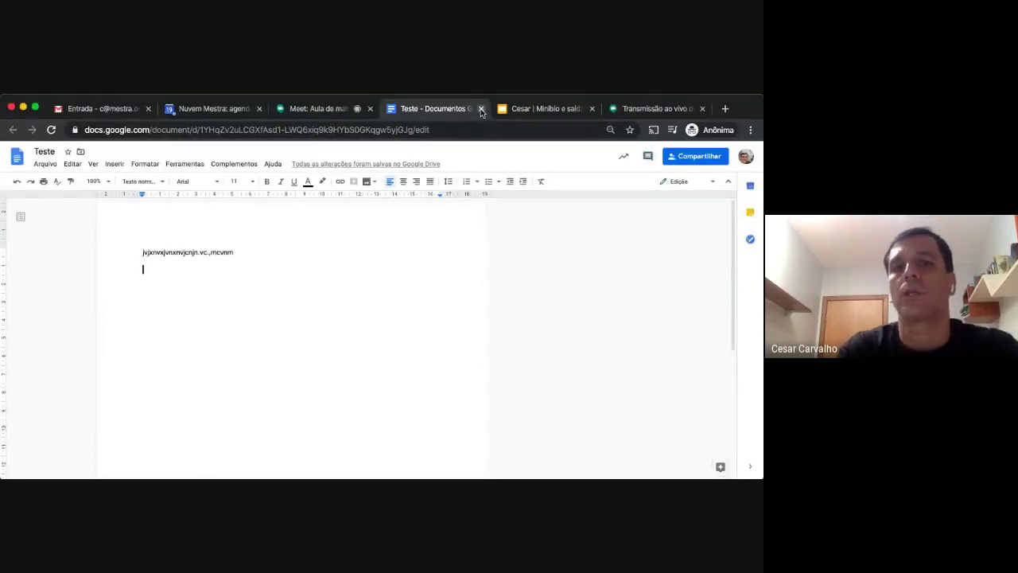
key("super+w")
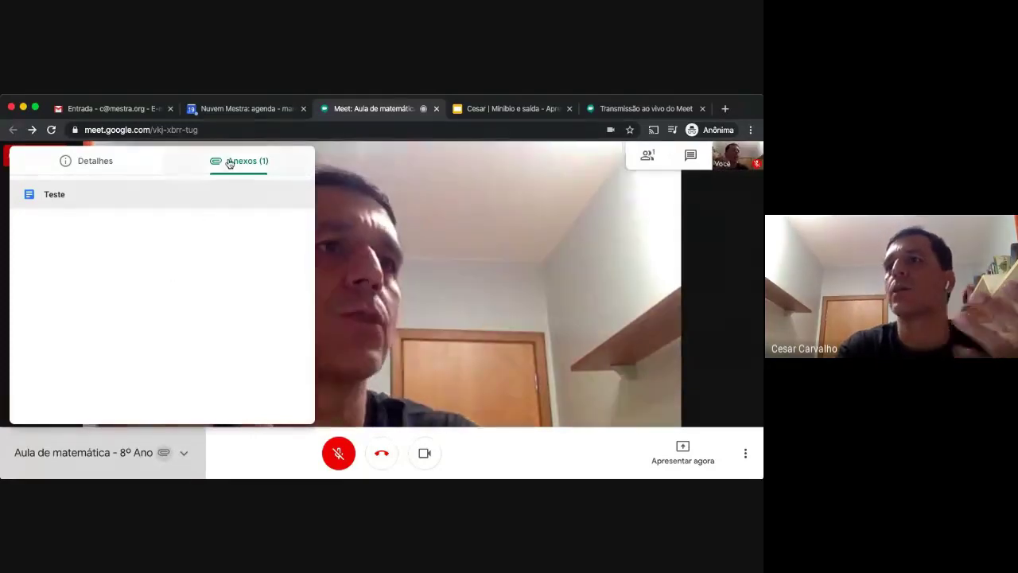
- Review the "Aula de matemática - 8º Ano" meeting's details, including its joining information and streaming URL
left_click(132, 162)
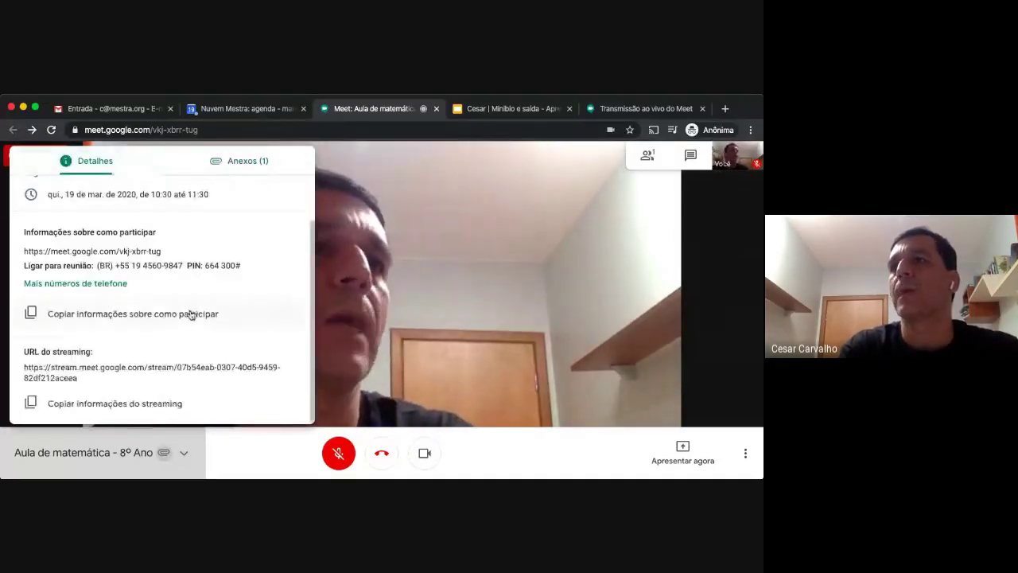
left_click(185, 444)
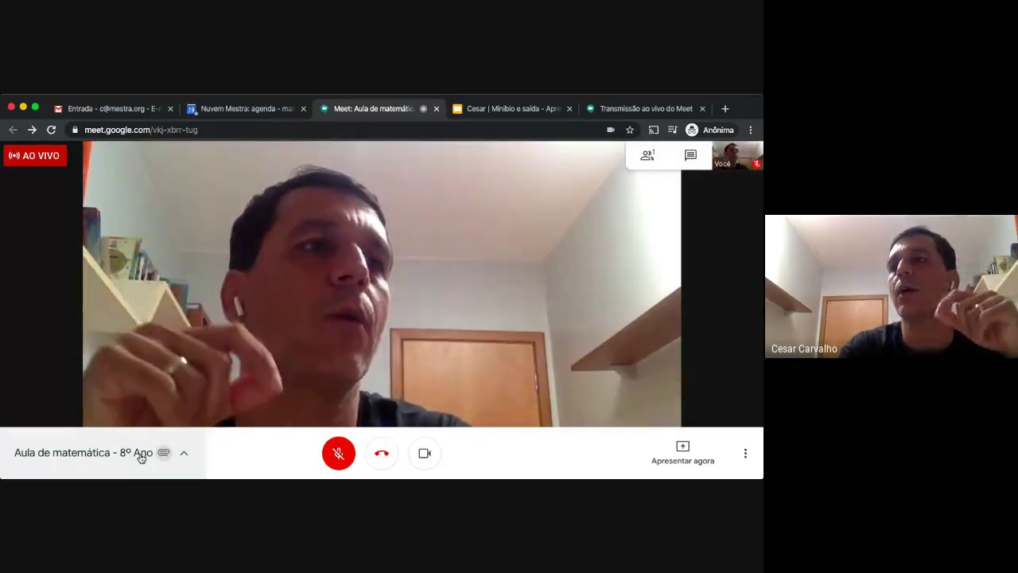
left_click(141, 457)
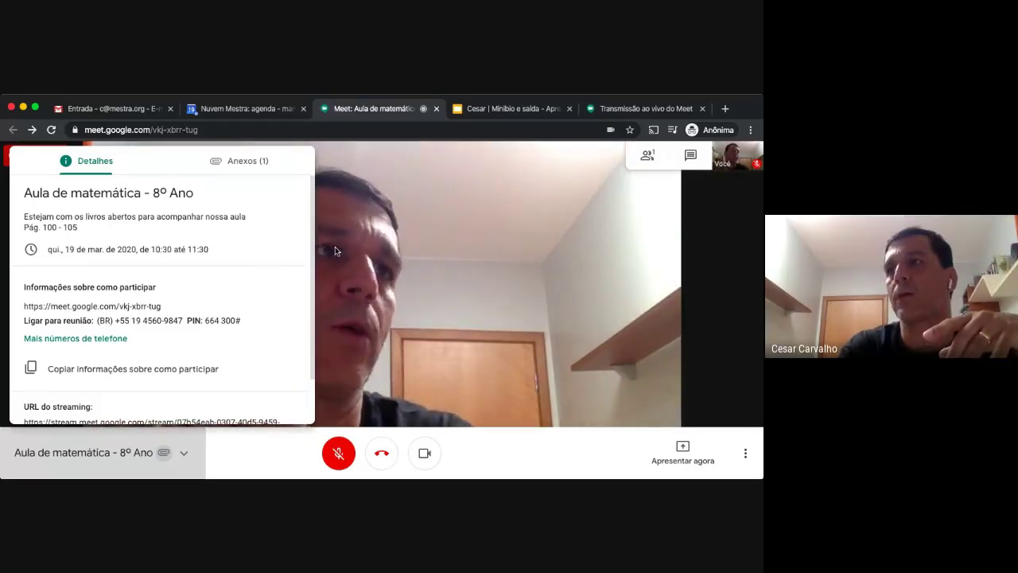
left_click(335, 246)
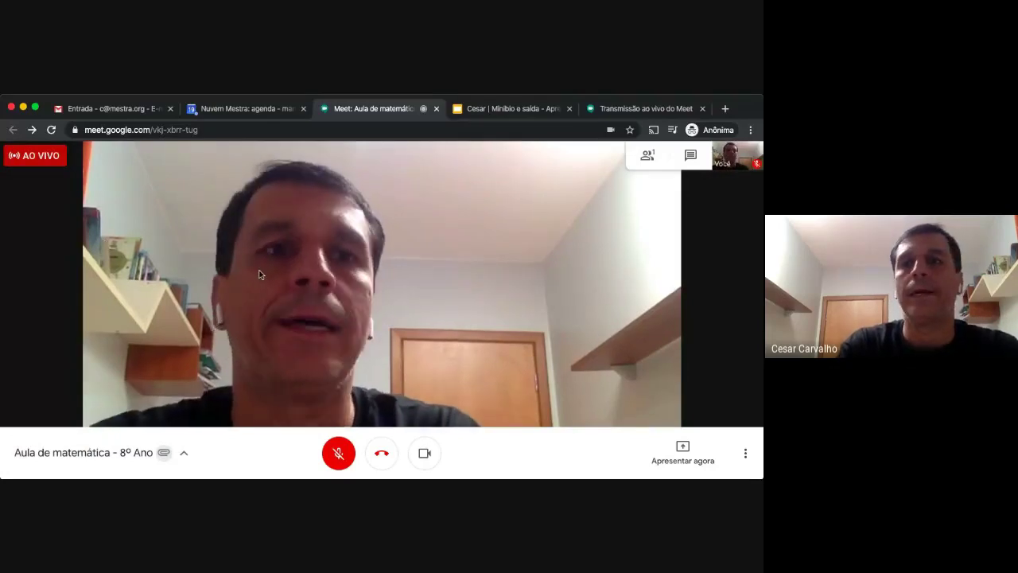
- Look at the class call's chat and participant list, trying the pin on your own video
left_click(691, 157)
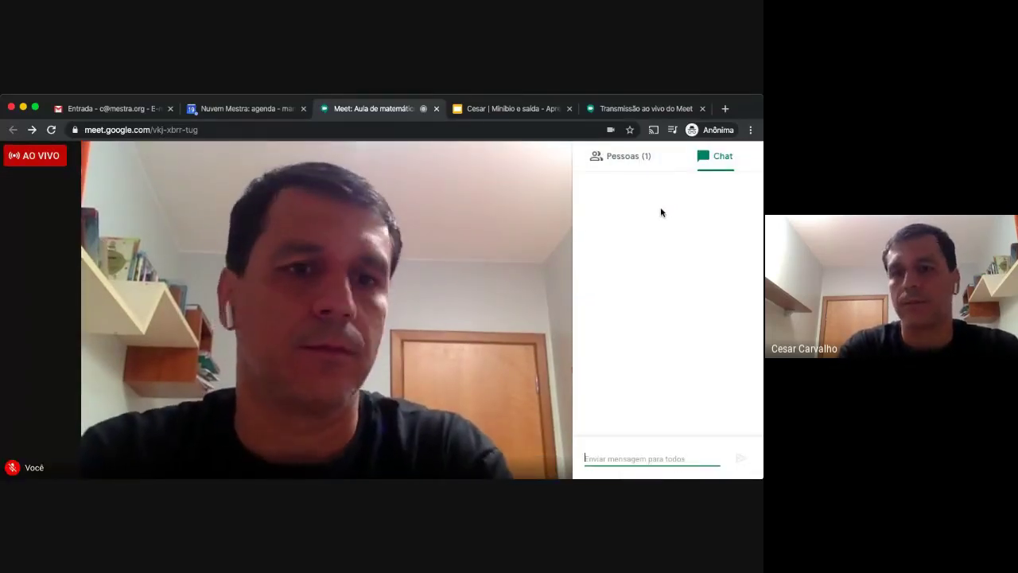
left_click(621, 159)
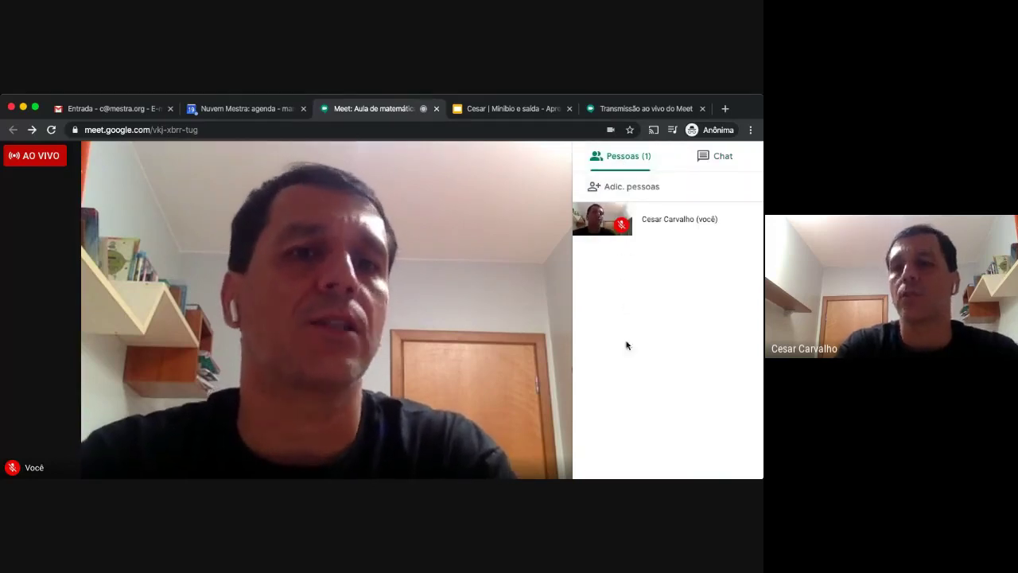
mouse_move(591, 230)
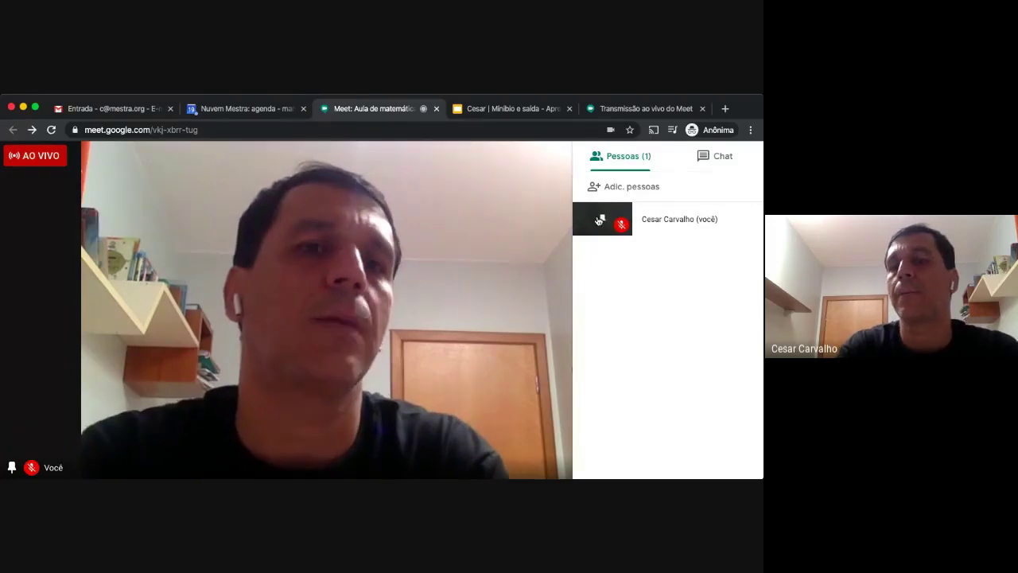
left_click(603, 225)
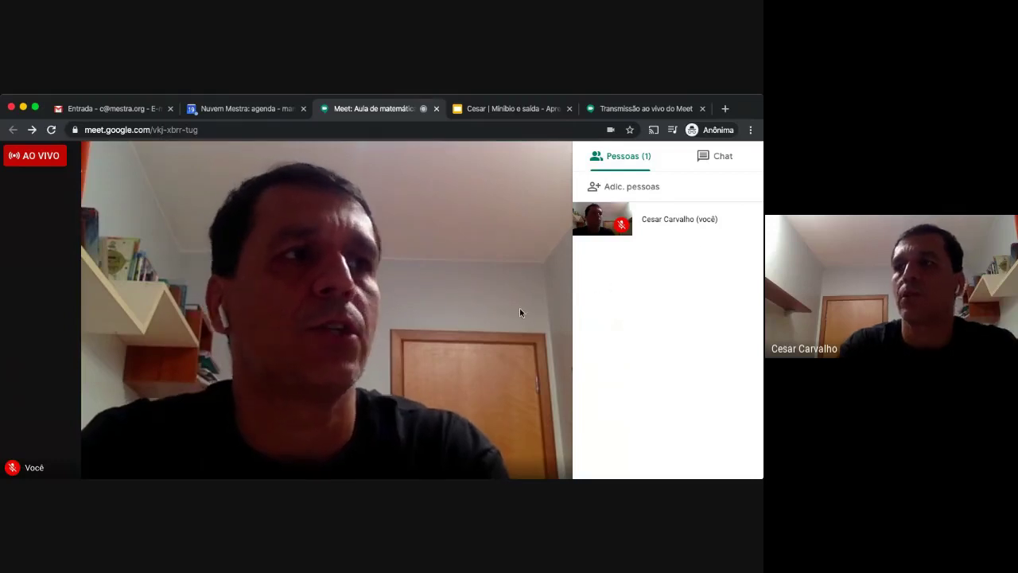
left_click(426, 317)
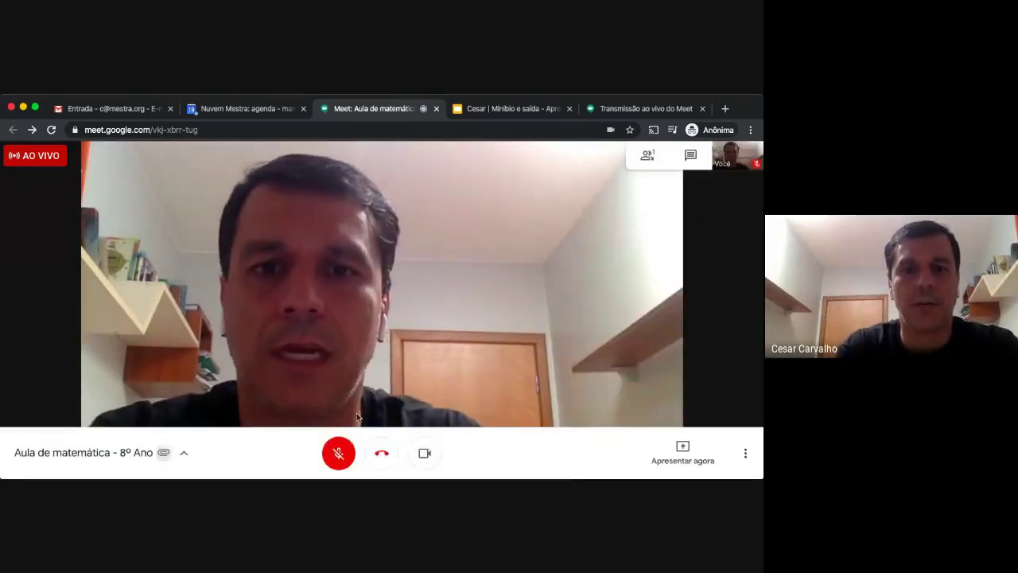
- Leave the "Aula de matemática - 8º Ano" call and close its page
left_click(379, 450)
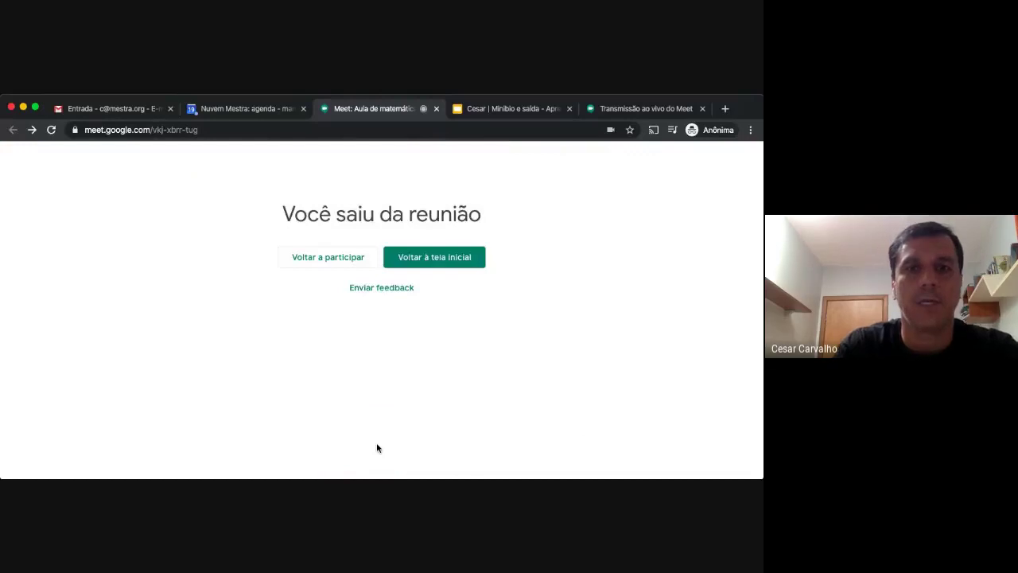
left_click(436, 109)
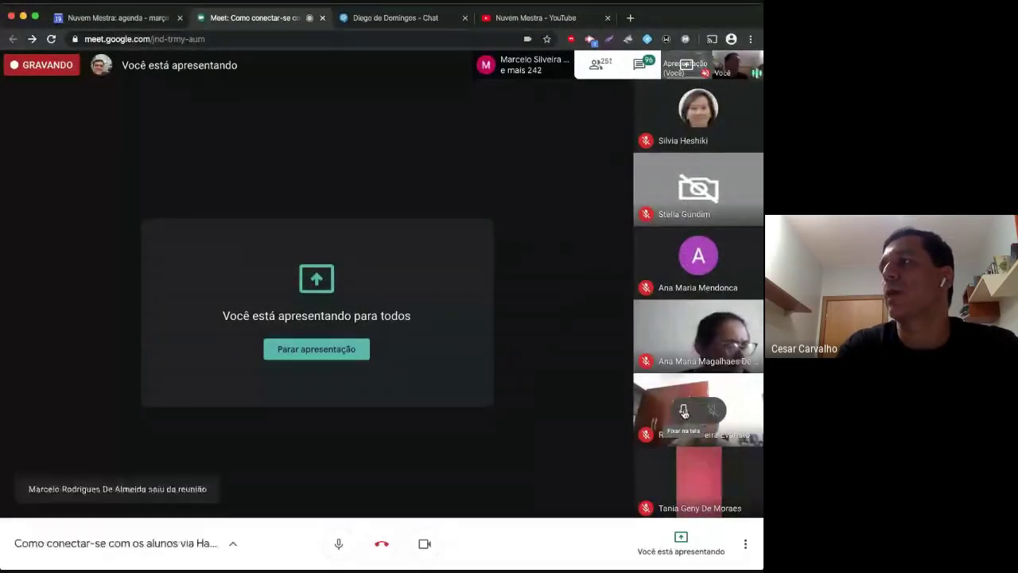
- Pin a participant's video in the "Como conectar-se com os alunos" meeting and look through the list of people
left_click(684, 411)
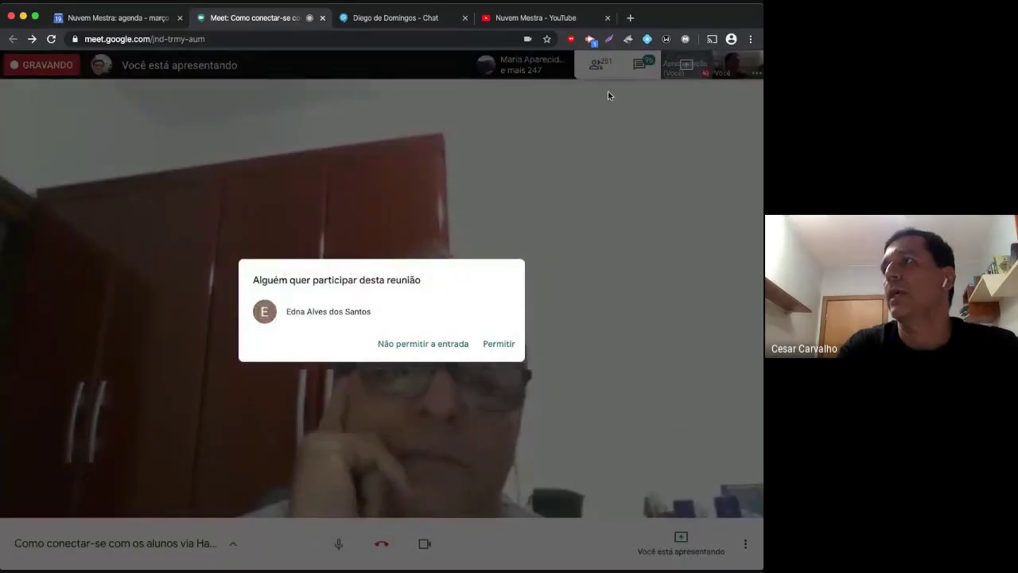
left_click(595, 63)
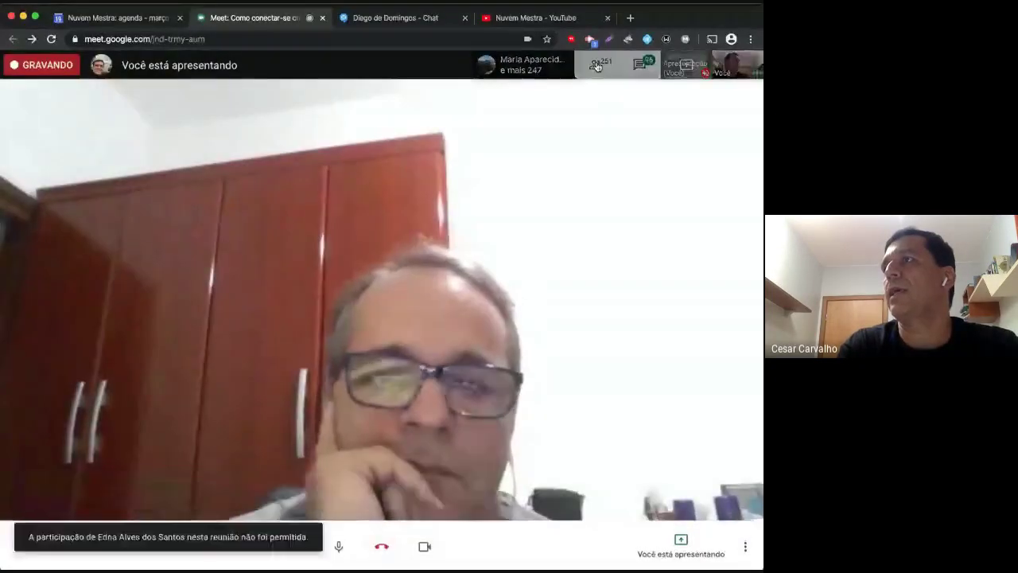
left_click(597, 65)
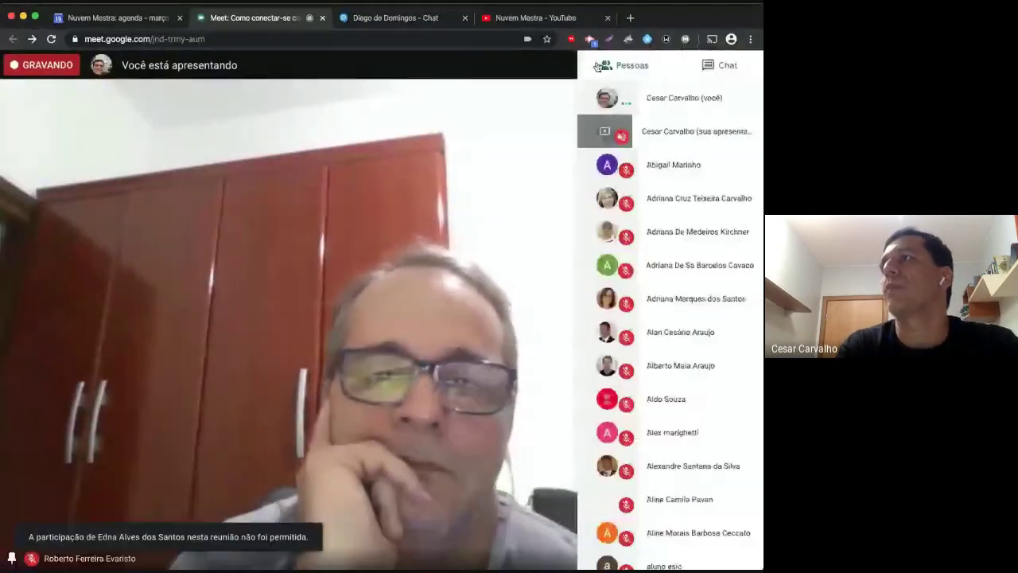
left_click(555, 162)
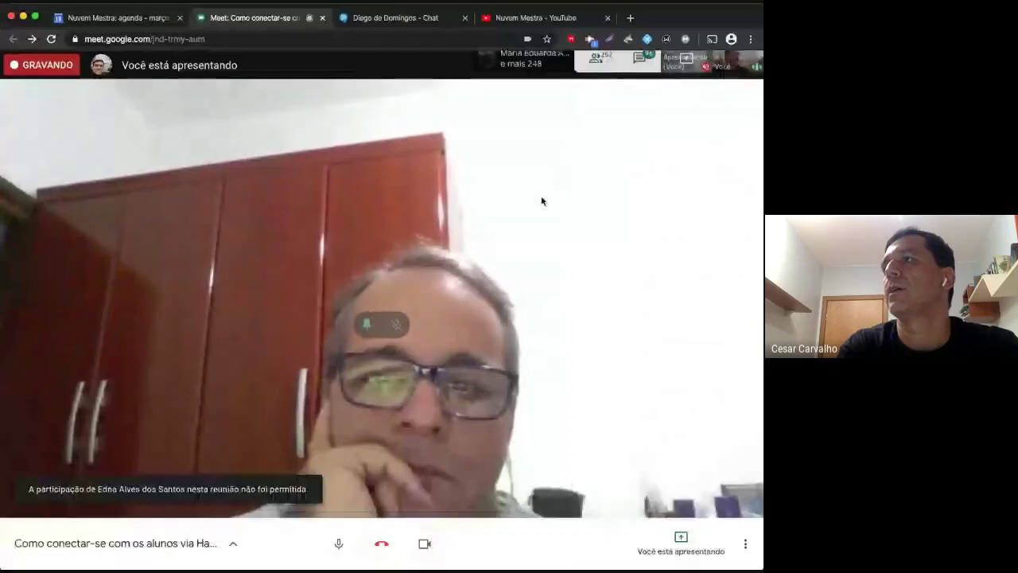
- Alternate the pinned main view between your own presentation and your camera, leaving your camera pinned
left_click(675, 73)
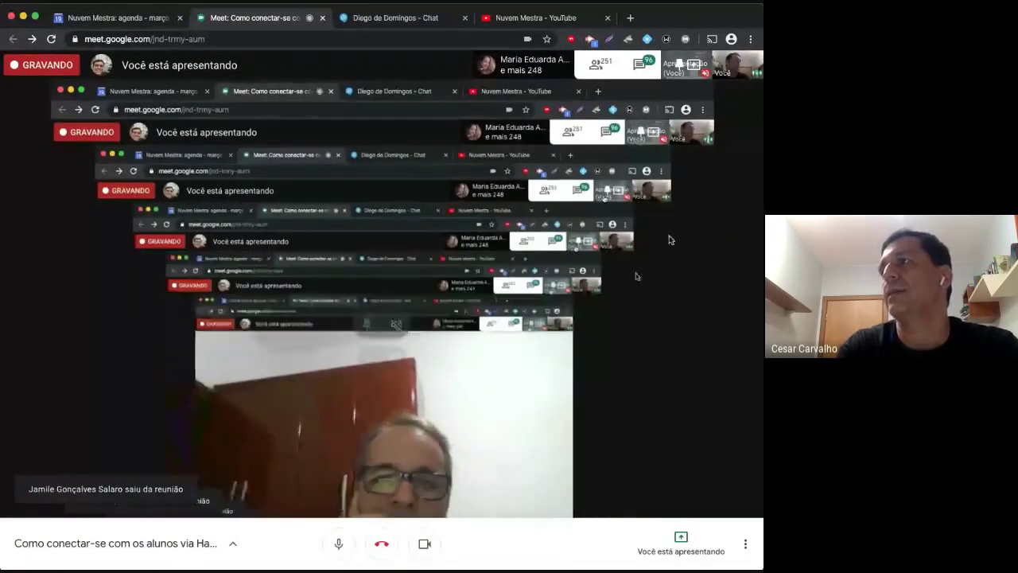
left_click(731, 71)
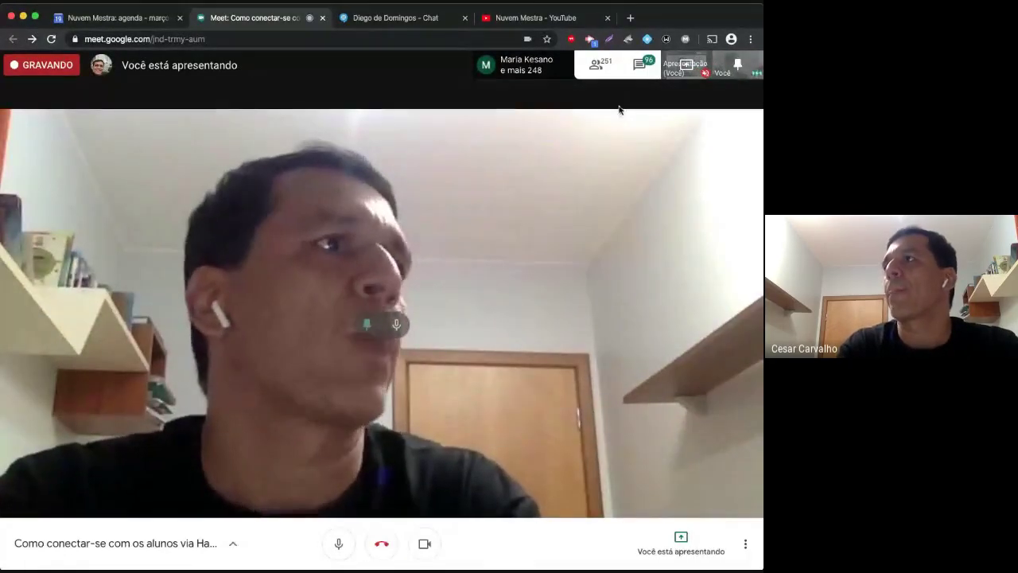
left_click(671, 74)
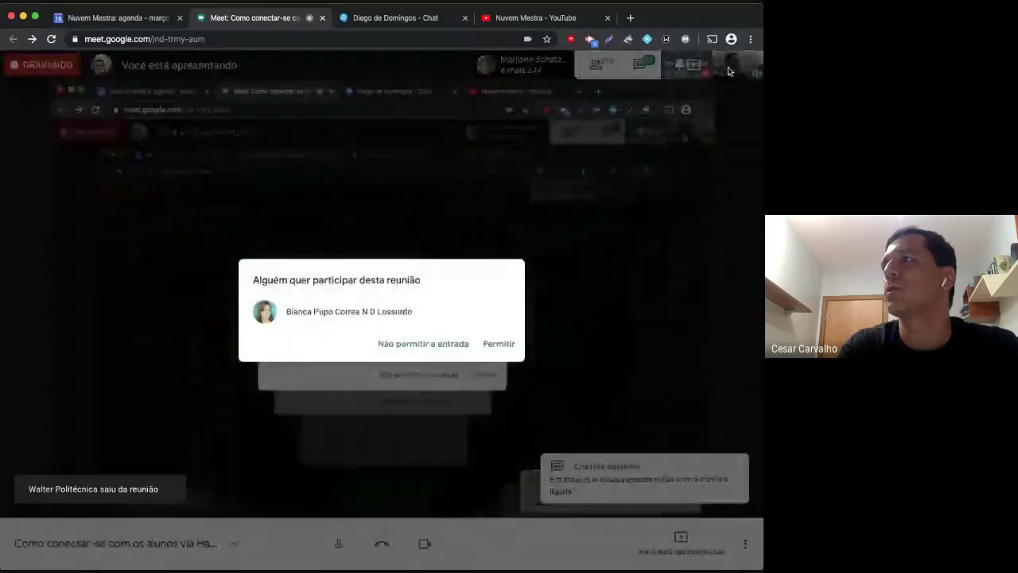
left_click(729, 71)
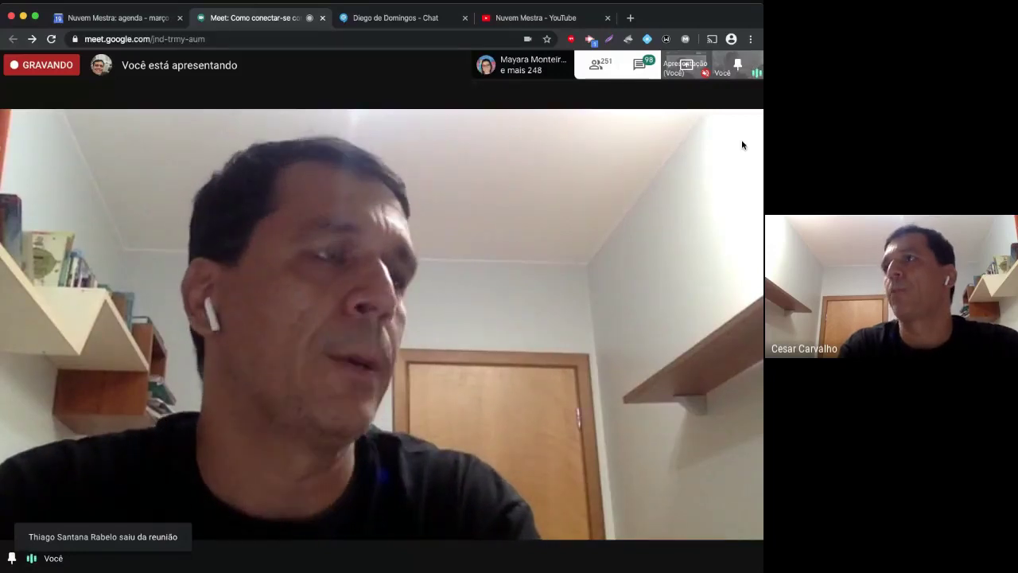
- Switch to Google Calendar and review the details of the "Aula de matemática - 8º Ano" event on 19 March
left_click(140, 20)
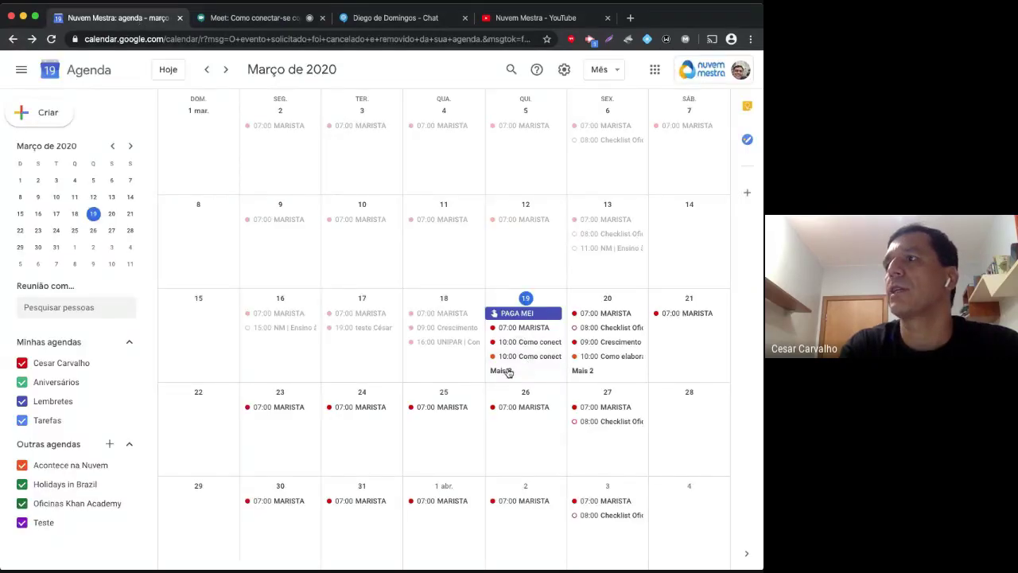
left_click(509, 372)
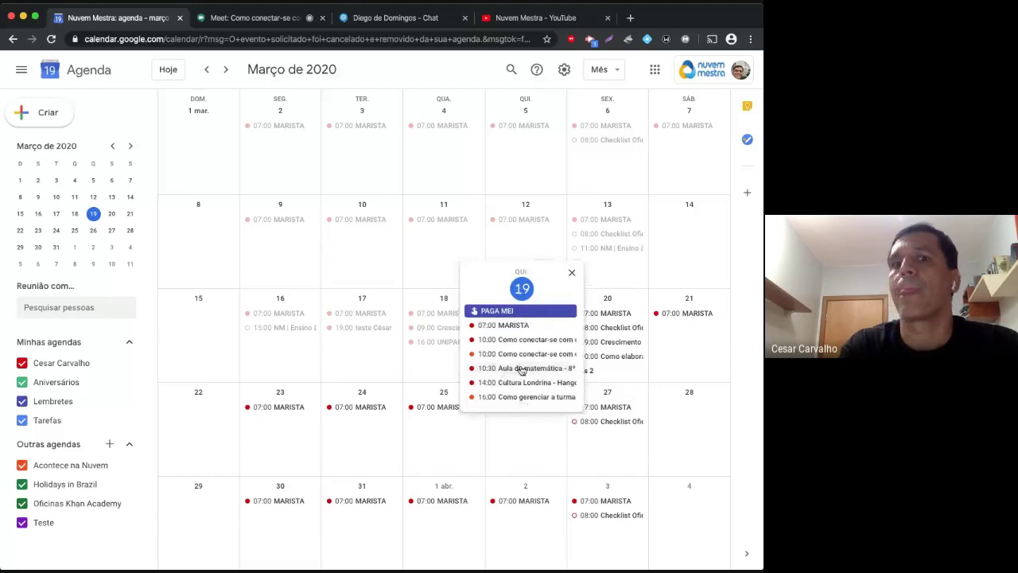
left_click(521, 369)
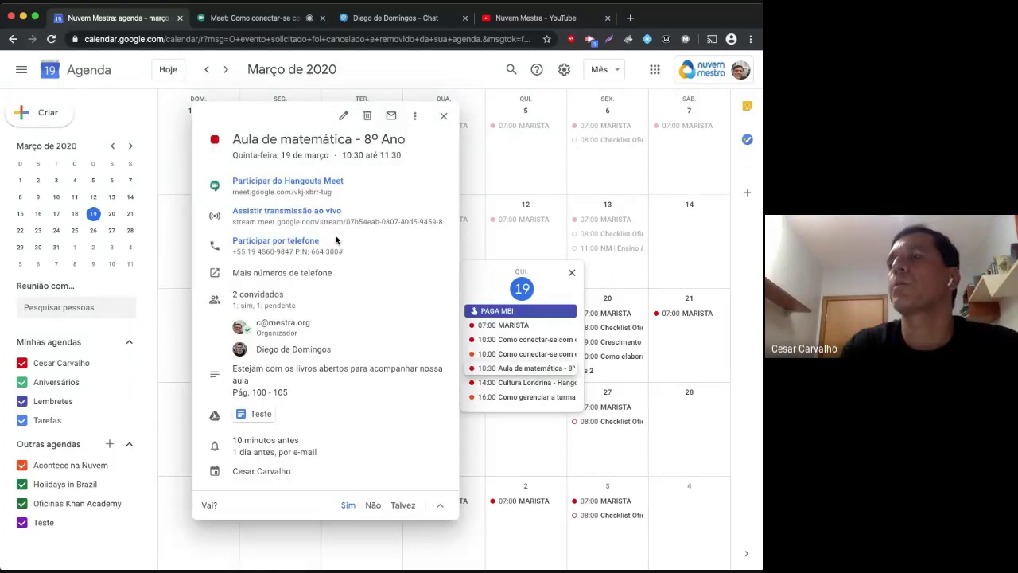
left_click(237, 95)
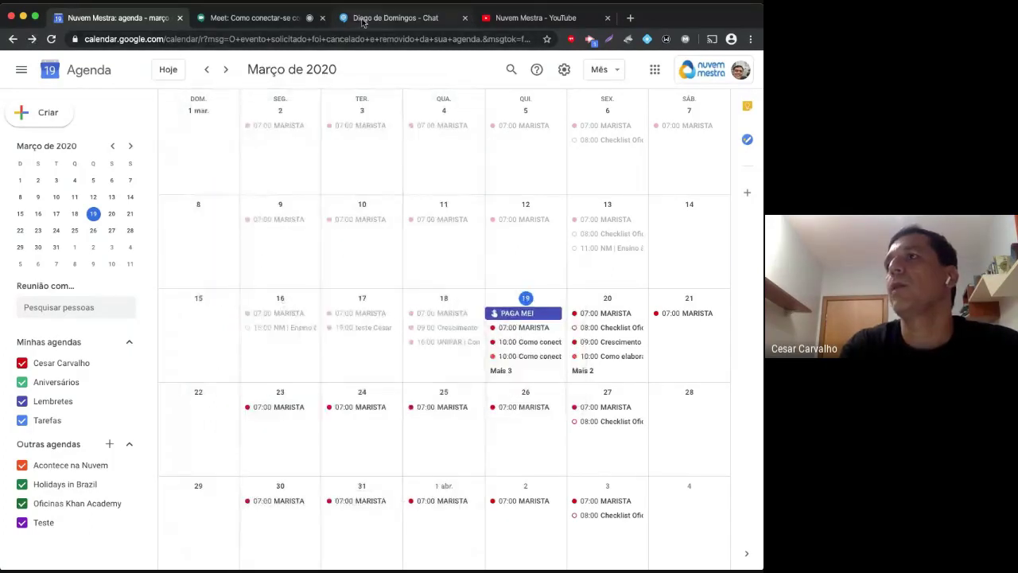
- Return to the "Como conectar-se com os alunos" Meet call and stop the screen presentation
left_click(390, 18)
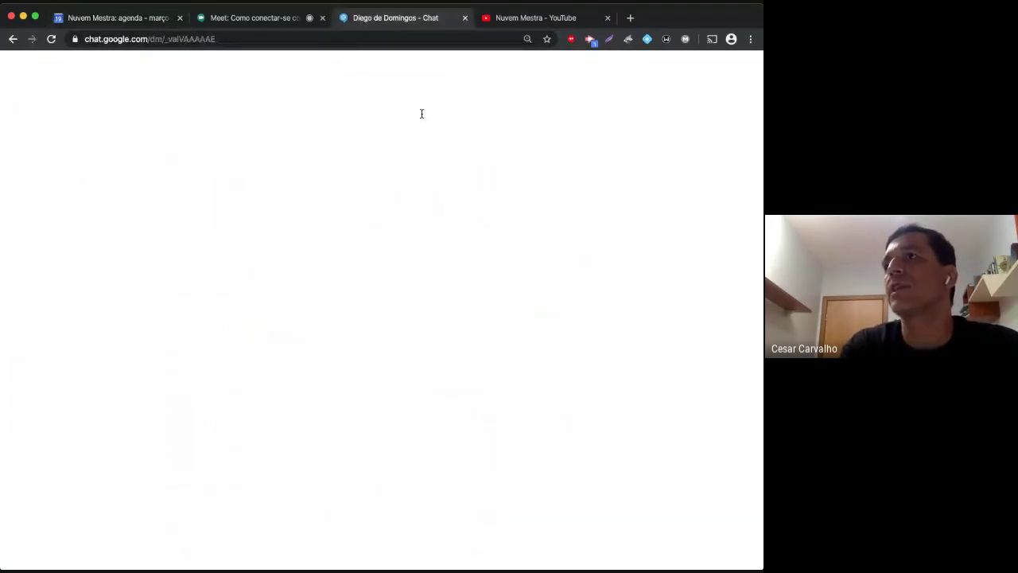
key("ctrl+shift+Tab")
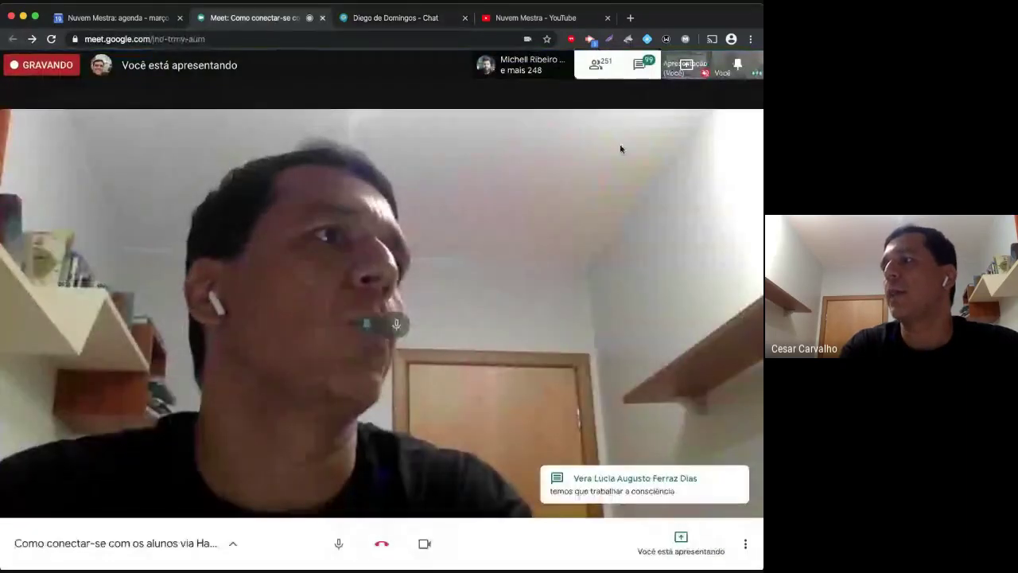
left_click(668, 521)
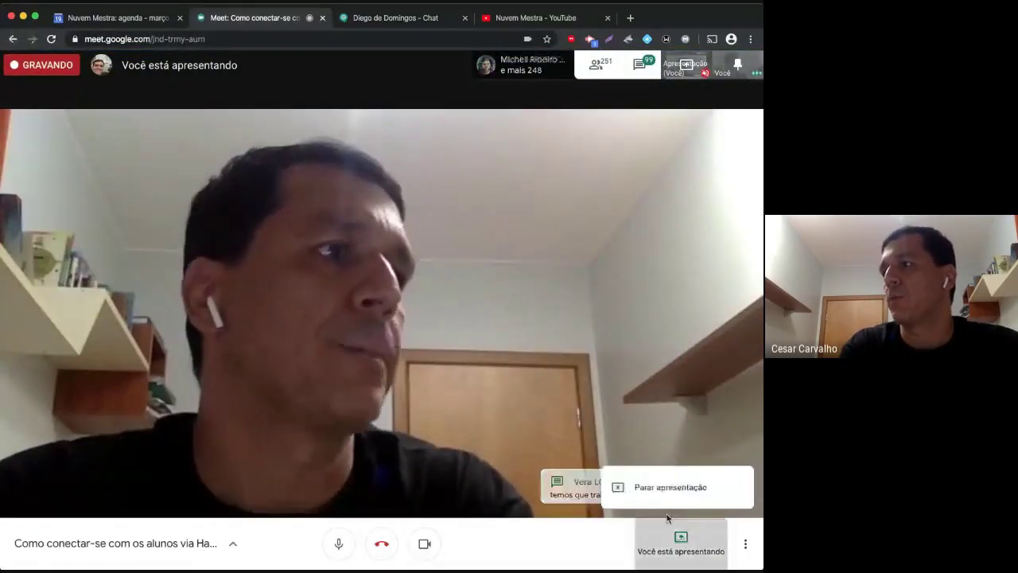
left_click(655, 488)
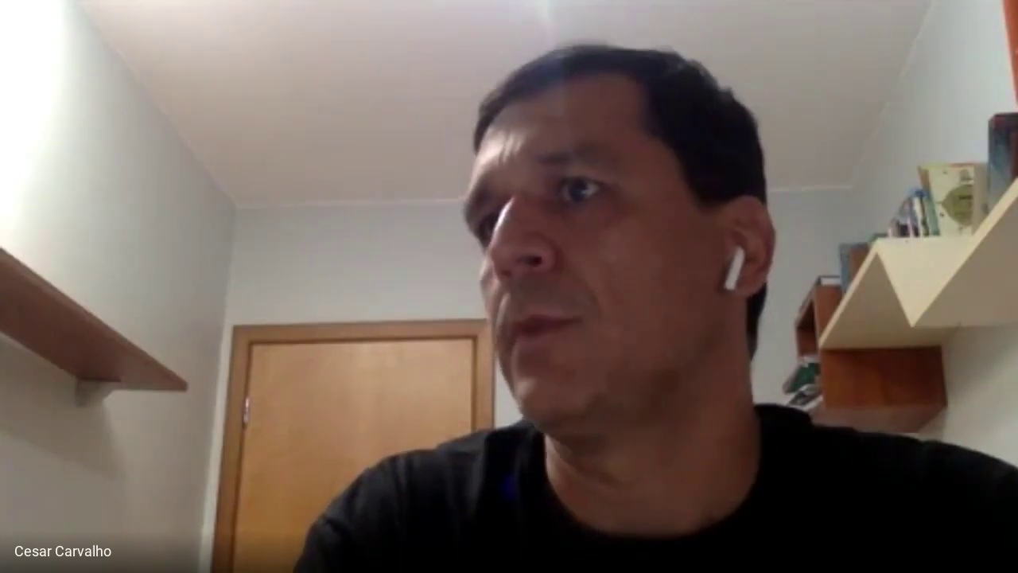
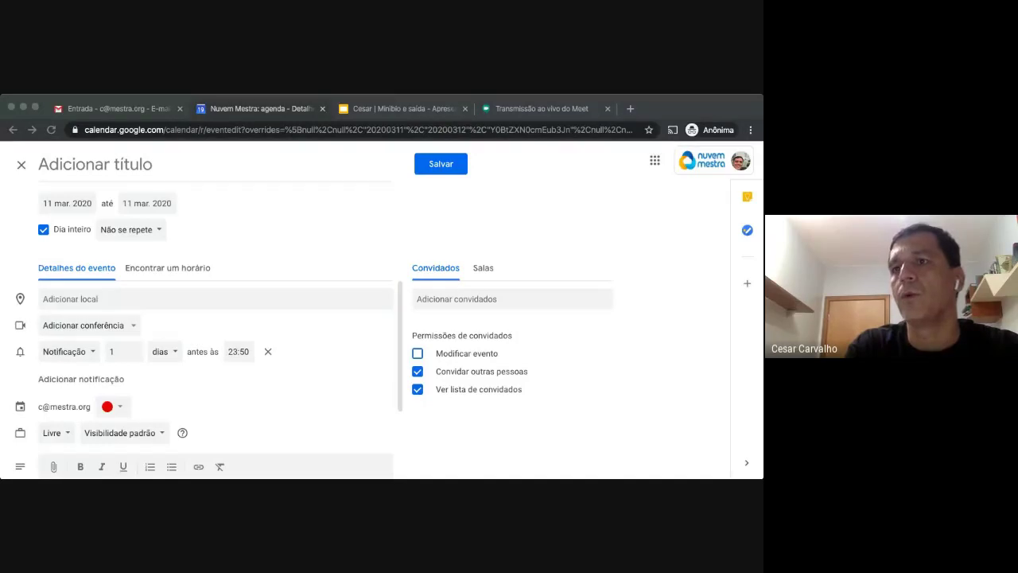
left_click(122, 409)
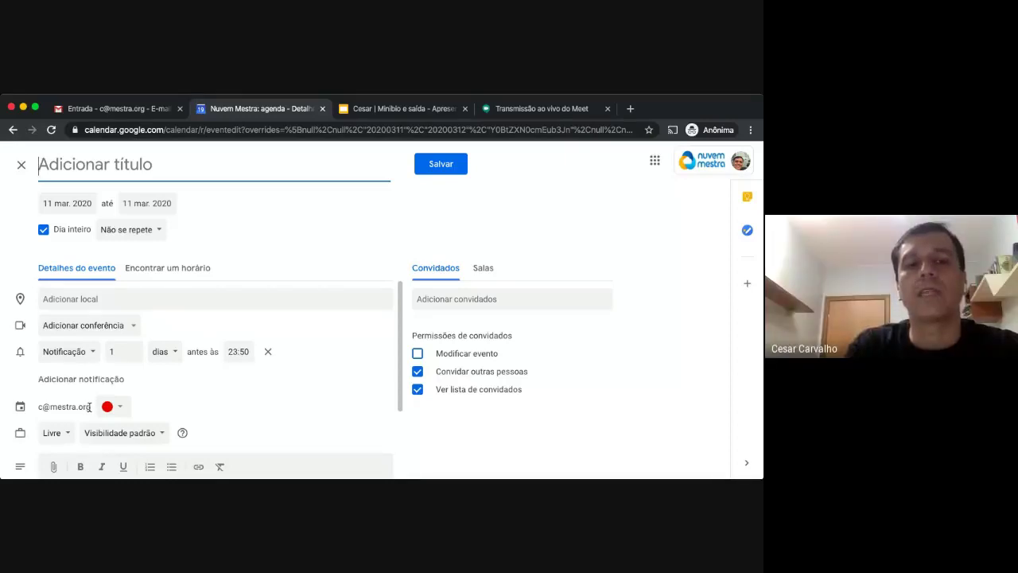
- Look through the colour choices for the new calendar event on 11 March 2020 and turn off its all-day setting
left_click(89, 406)
left_click(120, 409)
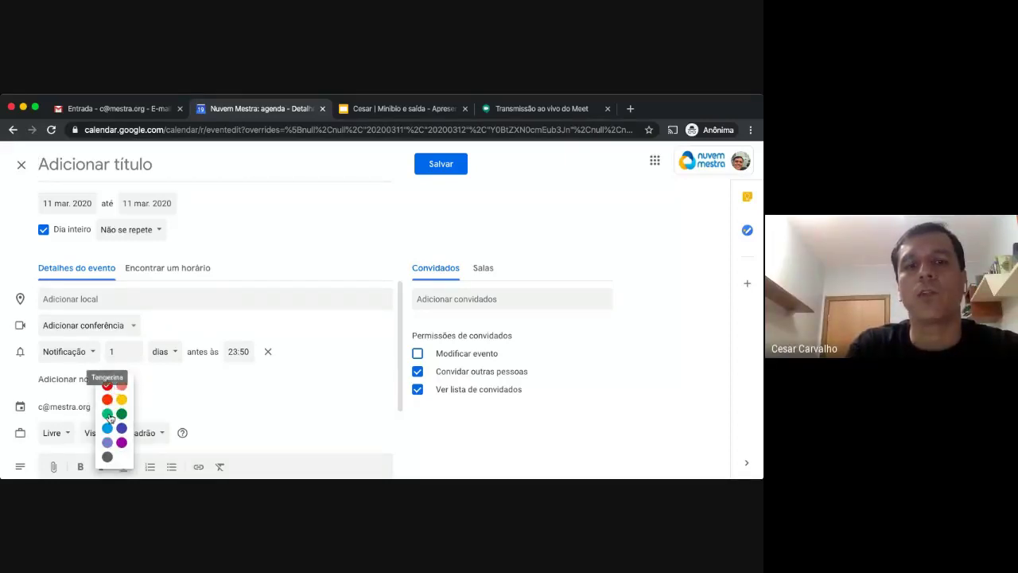
left_click(190, 395)
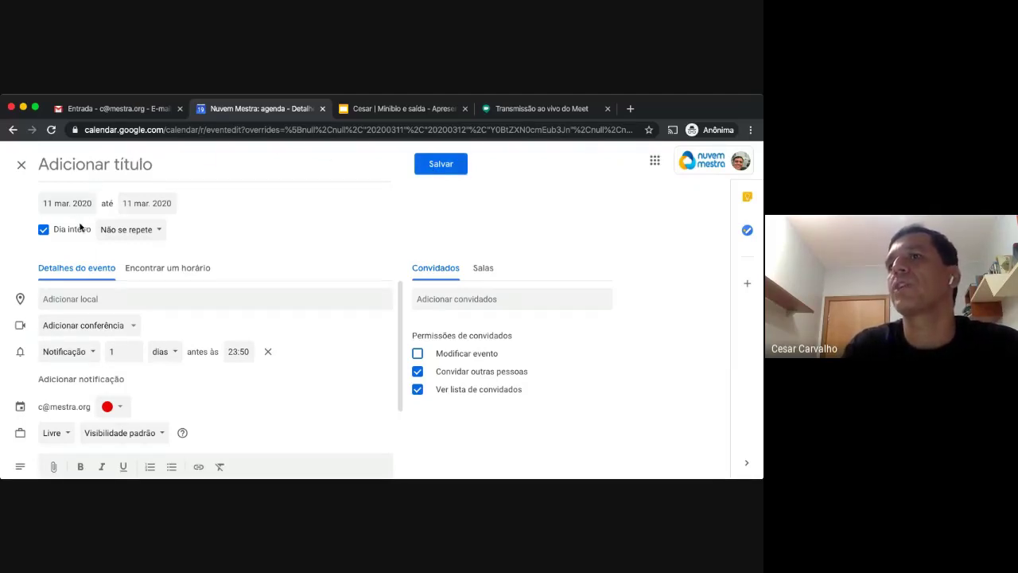
left_click(44, 230)
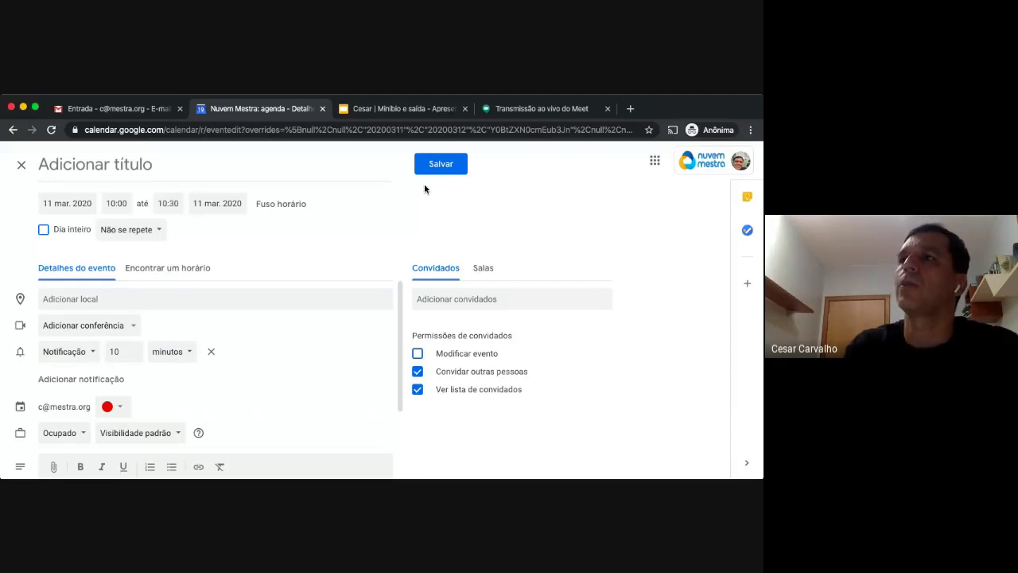
- Open Google Classroom (Sala de Aula) from the list of Google apps
left_click(655, 162)
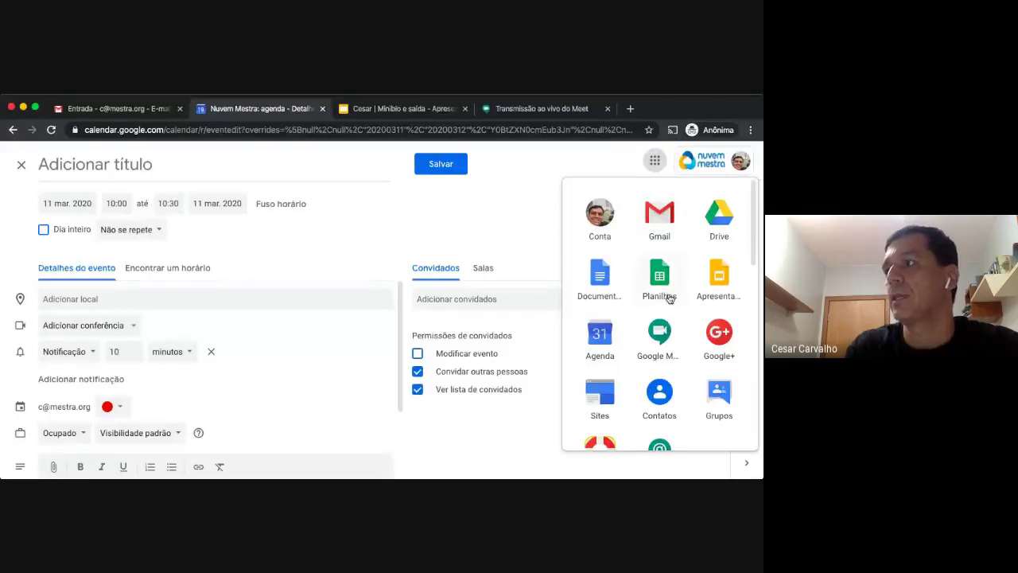
scroll(670, 299, "down", 4)
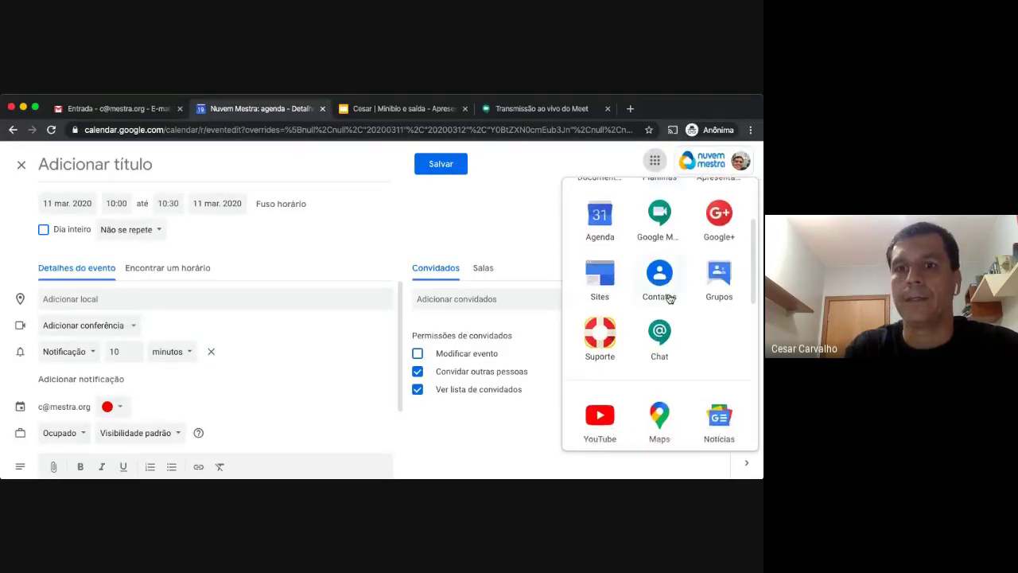
scroll(670, 298, "down", 4)
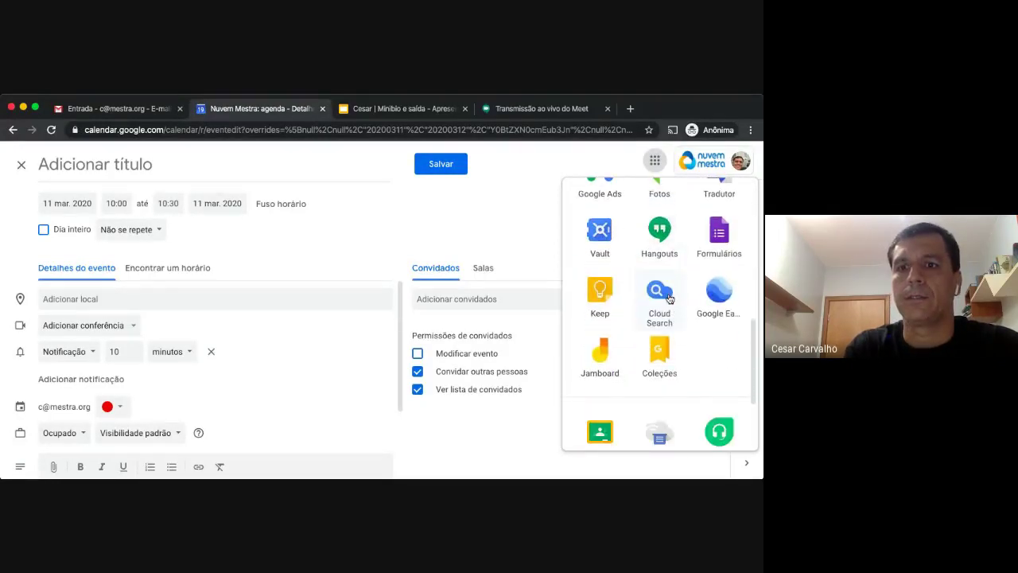
left_click(601, 378)
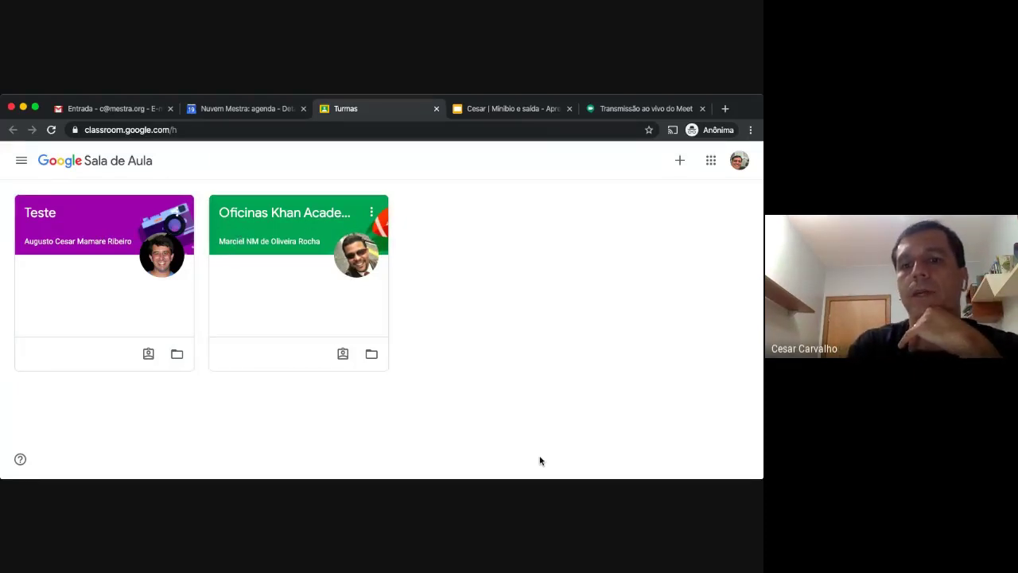
- Review the stream and the classwork of the existing "Teste" class, and return to the class overview
left_click(45, 215)
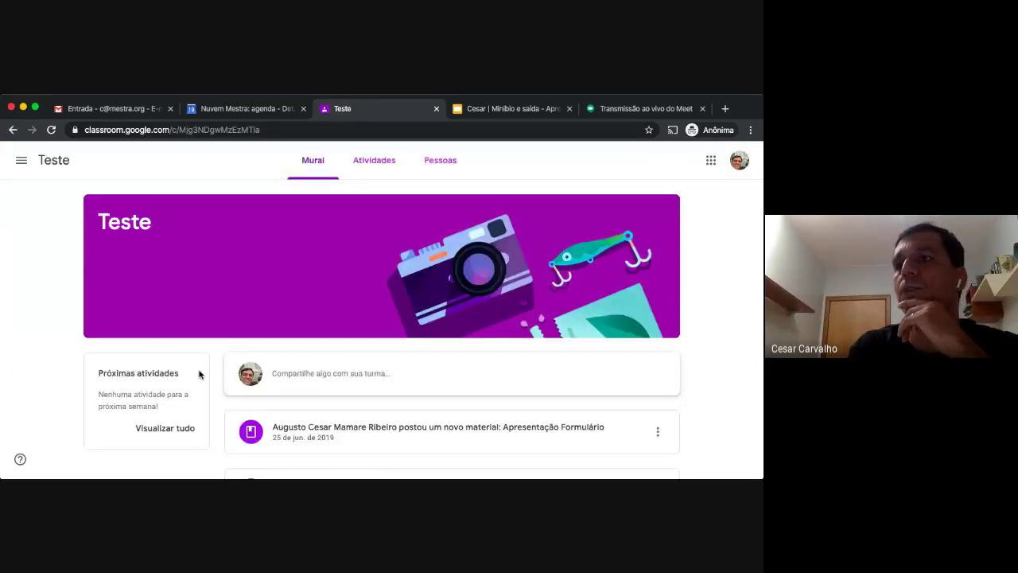
scroll(210, 382, "down", 1)
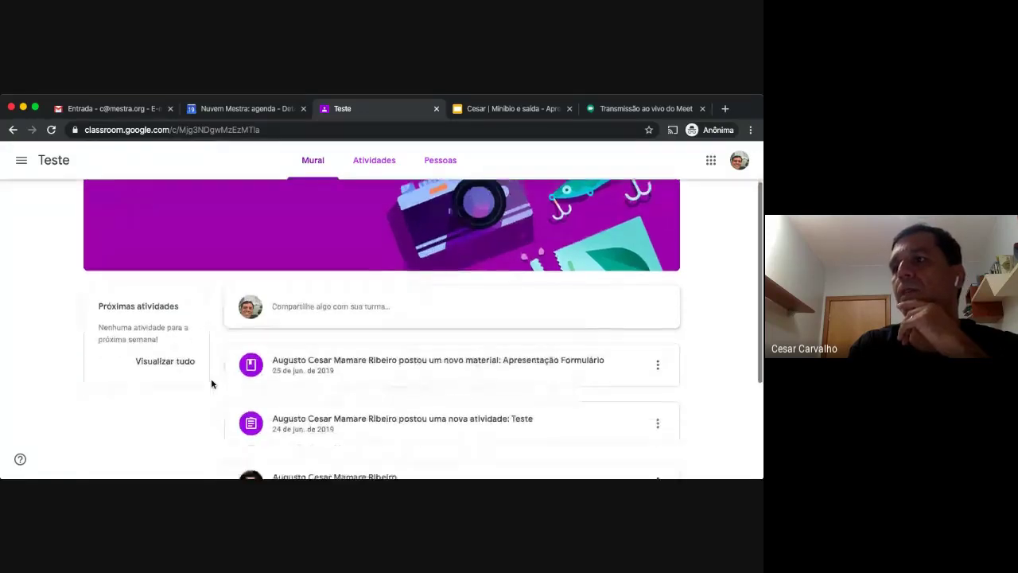
scroll(212, 382, "up", 1)
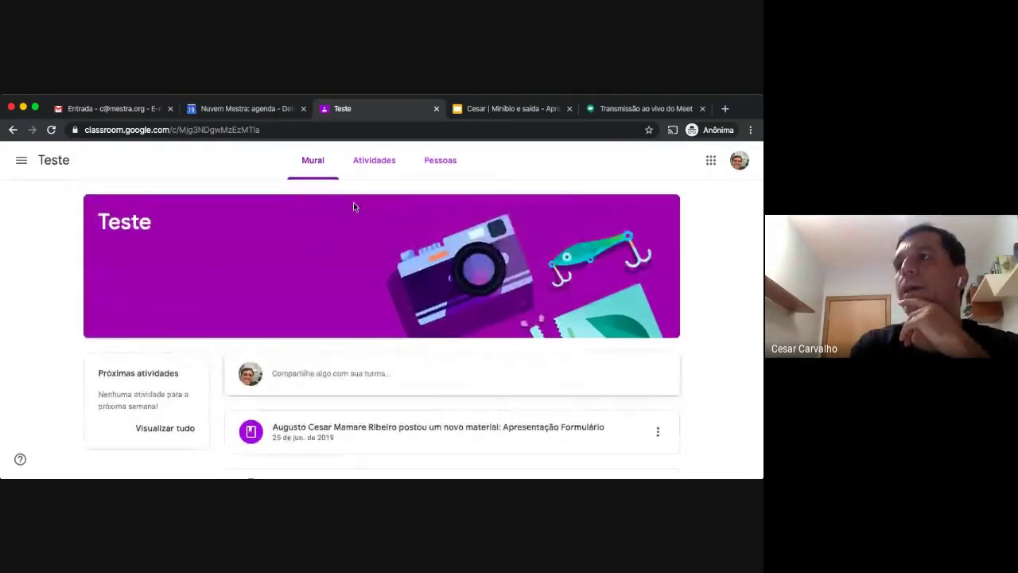
left_click(371, 166)
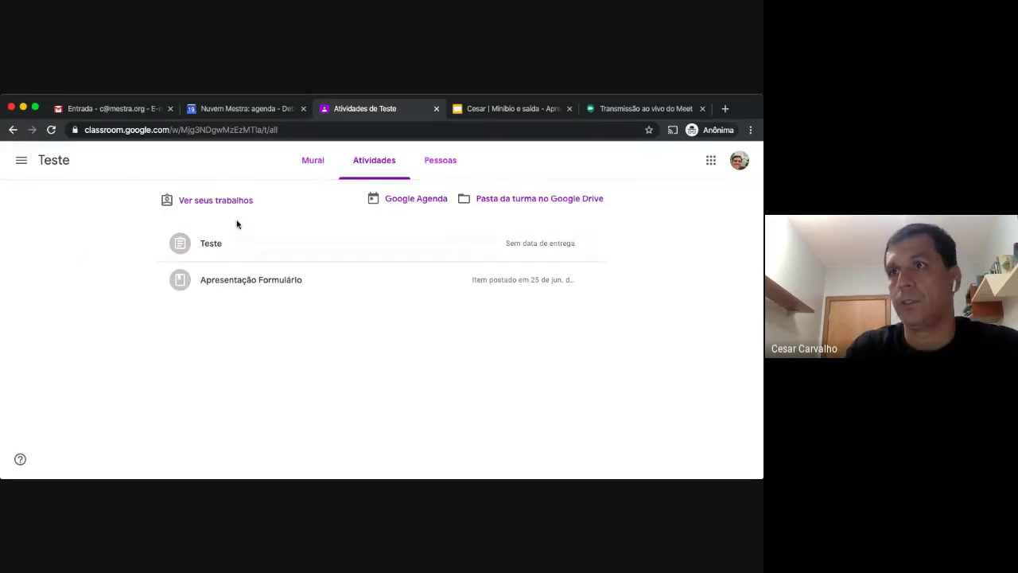
left_click(23, 161)
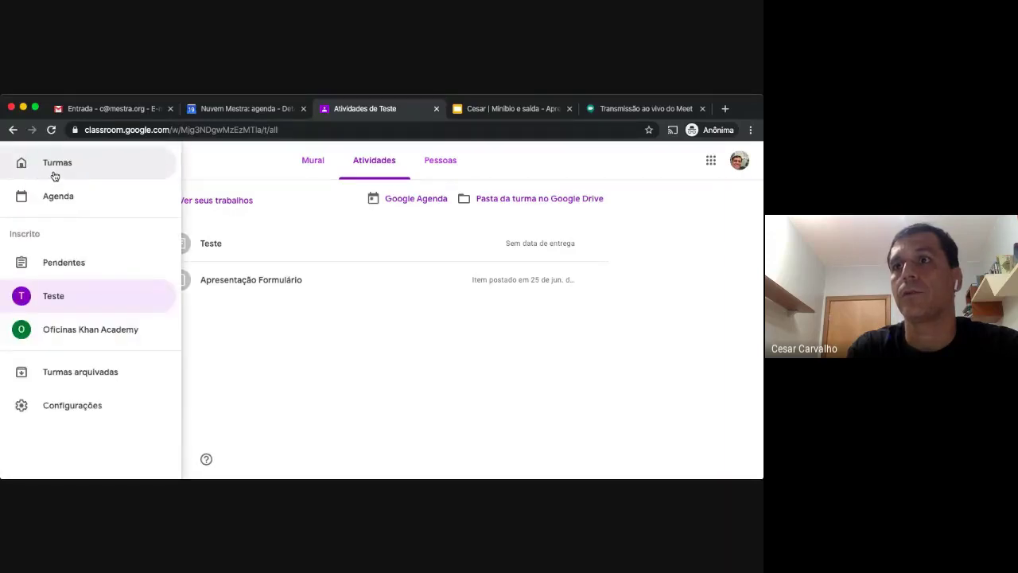
left_click(54, 175)
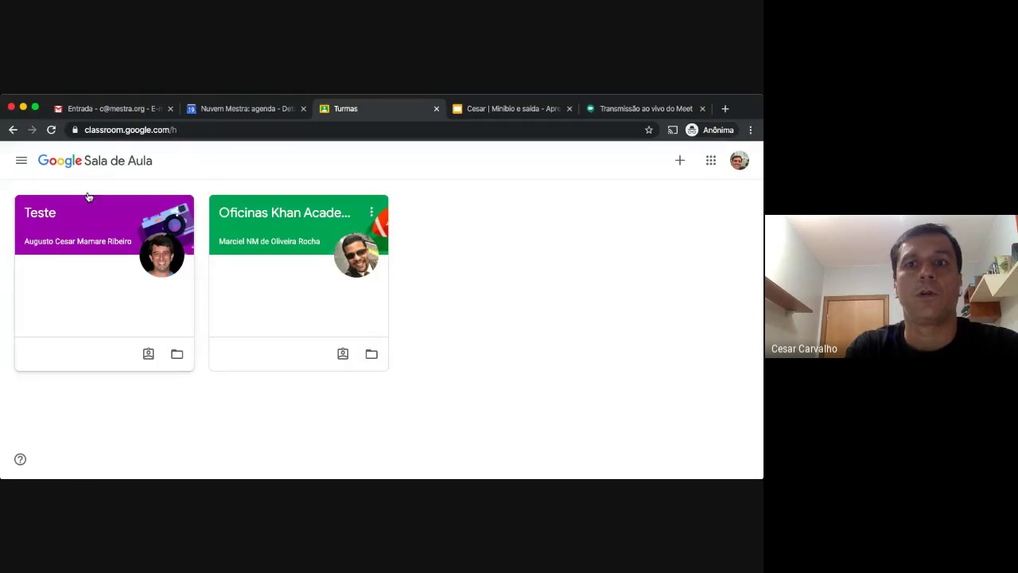
- Create a new class named "teste" and dismiss the introduction to inviting students
left_click(680, 162)
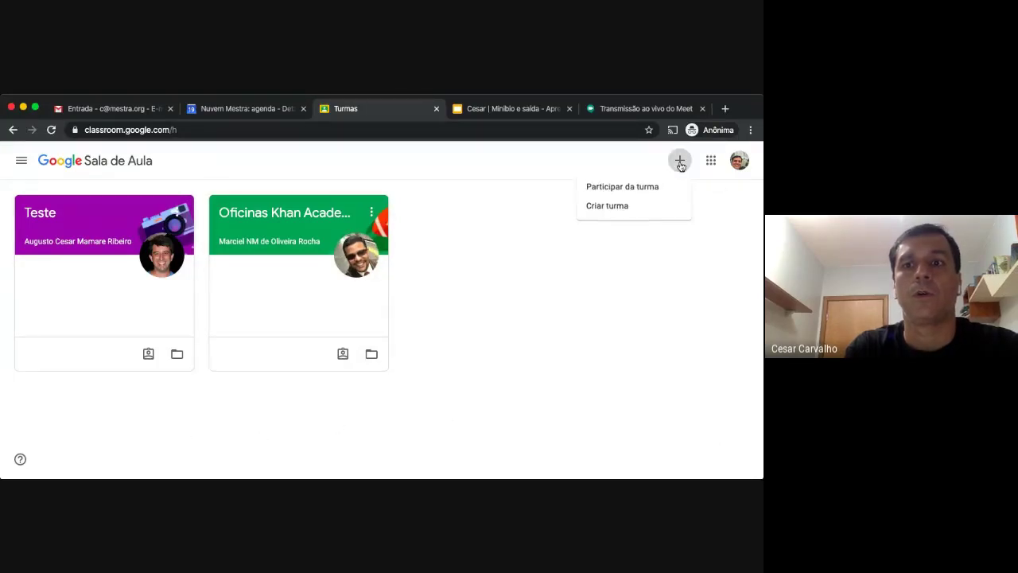
left_click(628, 207)
left_click(401, 239)
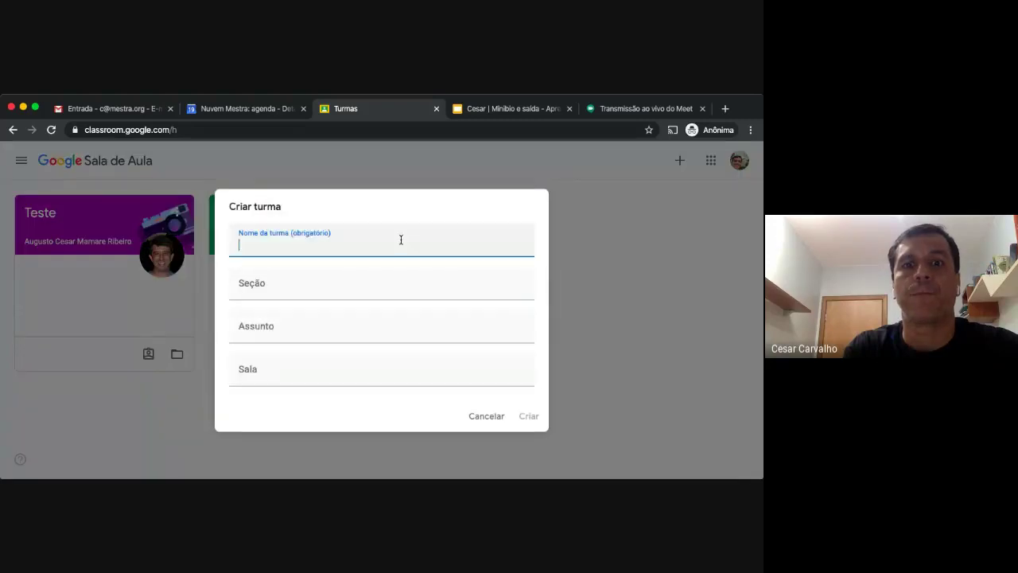
type("teste")
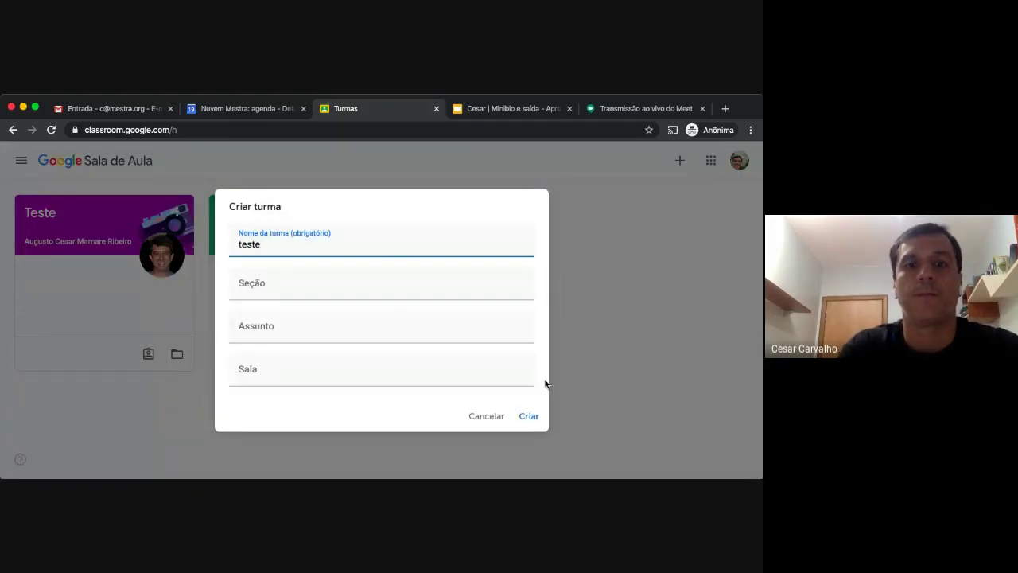
left_click(529, 416)
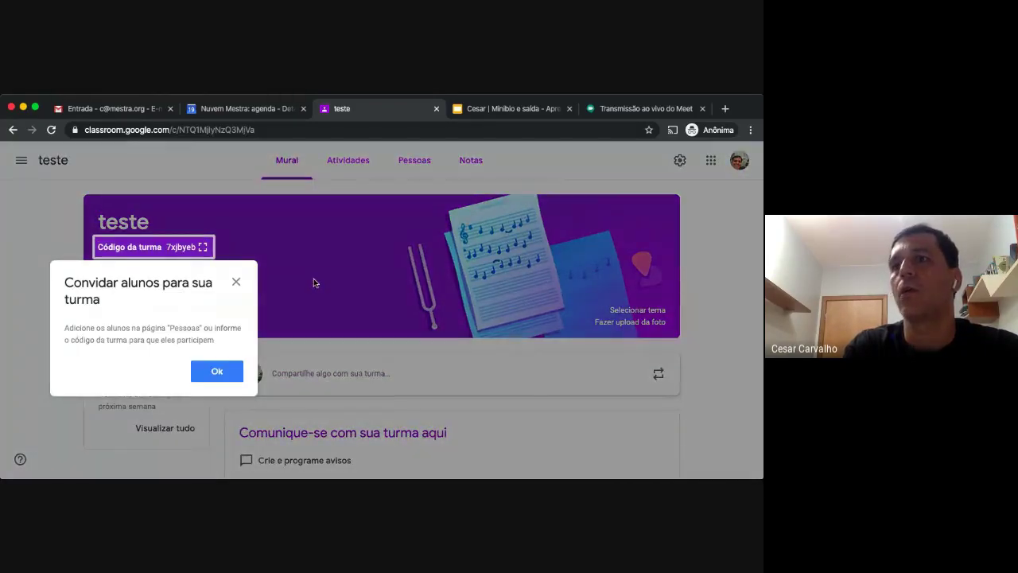
left_click(236, 284)
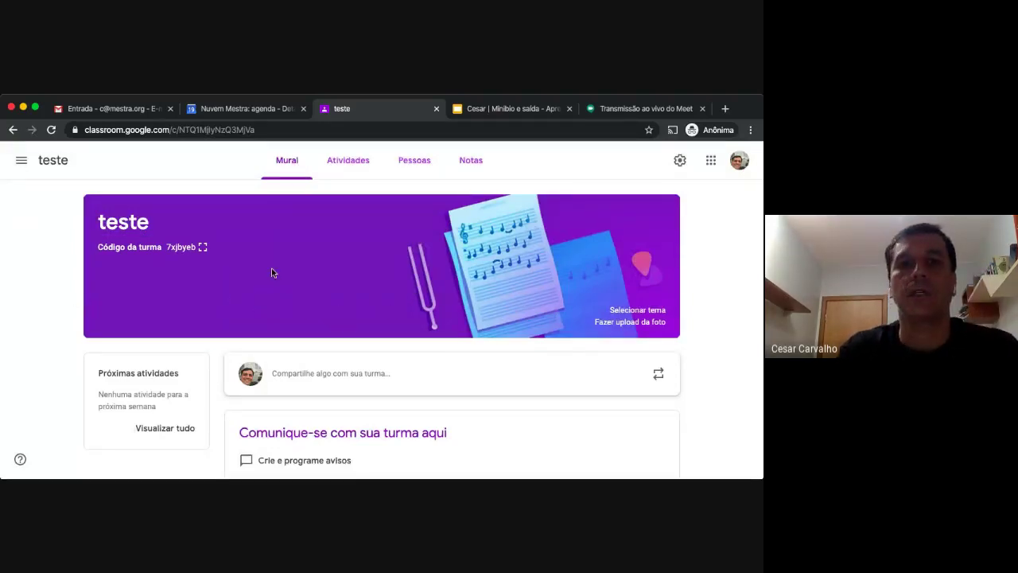
- Start a new assignment in the "teste" class, titled "Aula de matemática 8º Ano - 19/03"
left_click(349, 163)
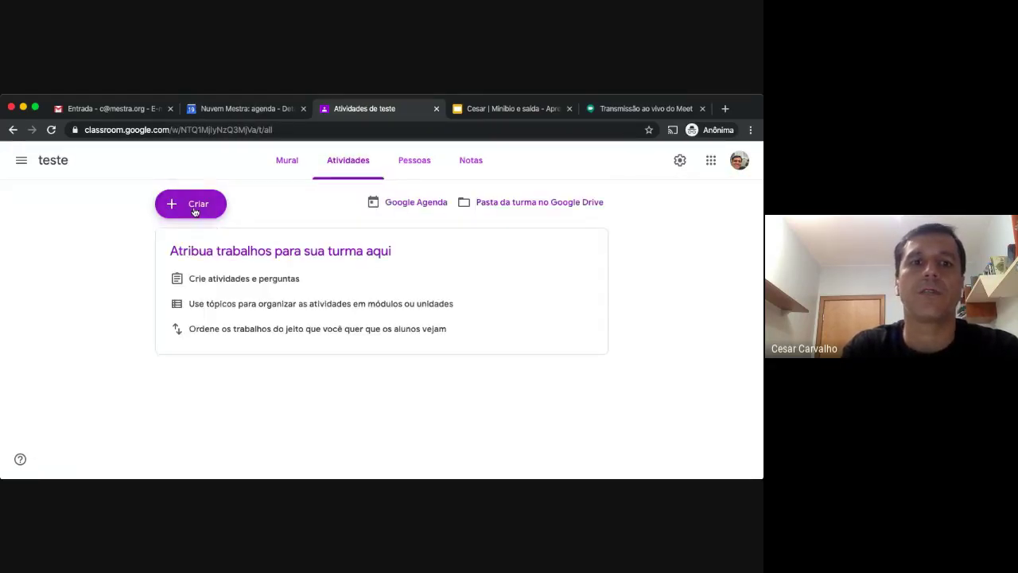
left_click(194, 208)
left_click(209, 238)
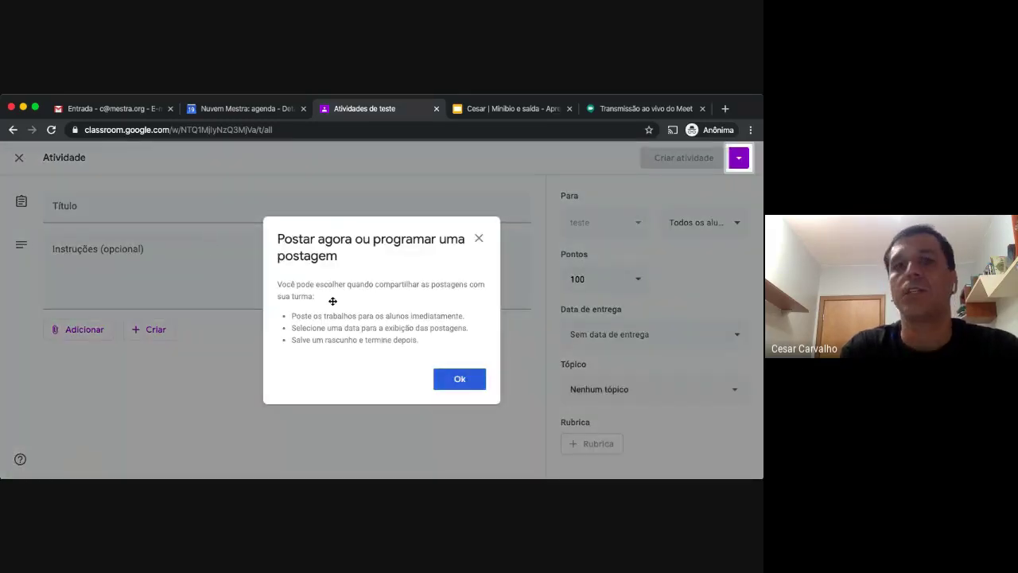
left_click(460, 378)
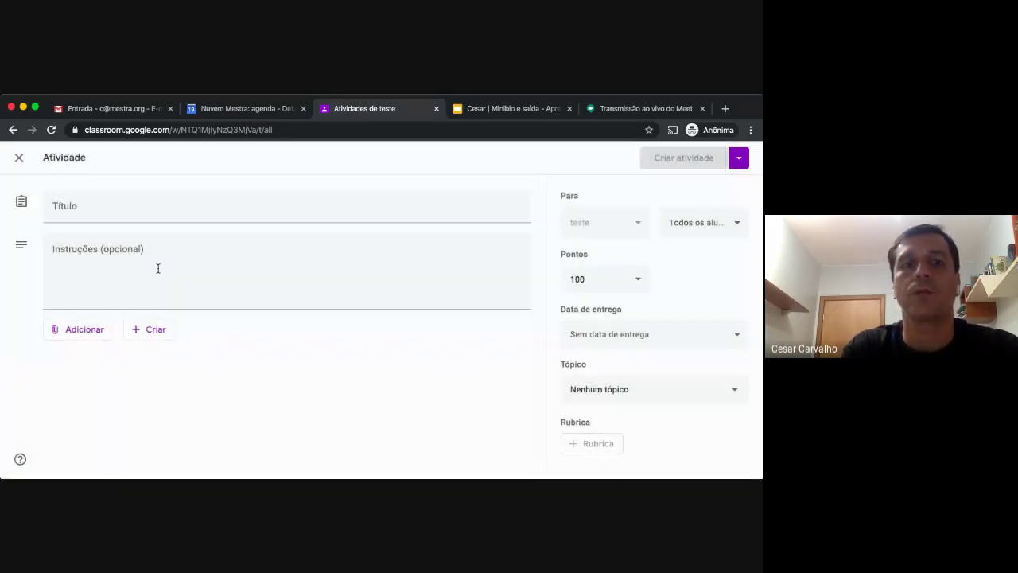
left_click(88, 212)
type("A")
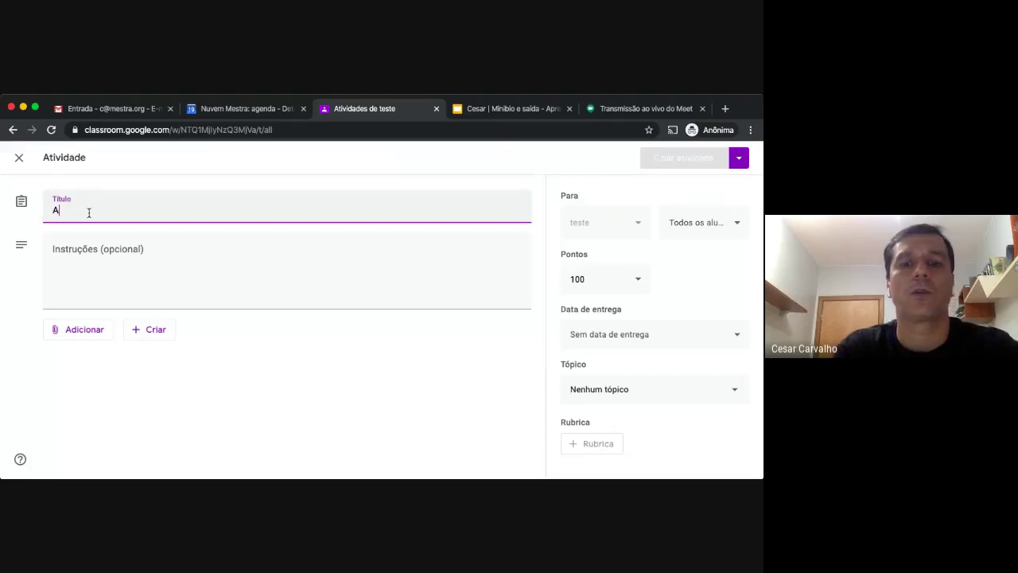
type("ula de mate")
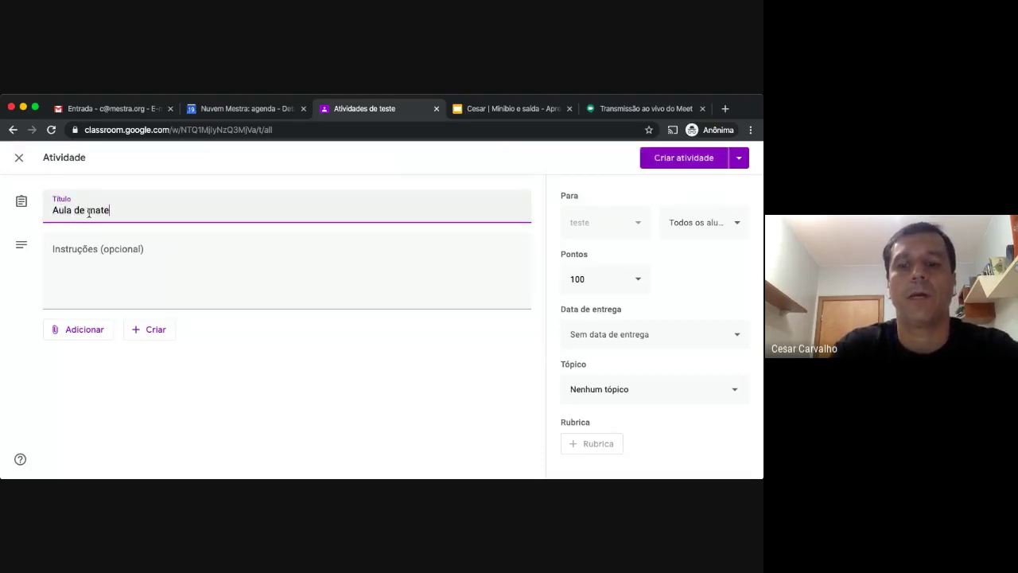
type("mática 8")
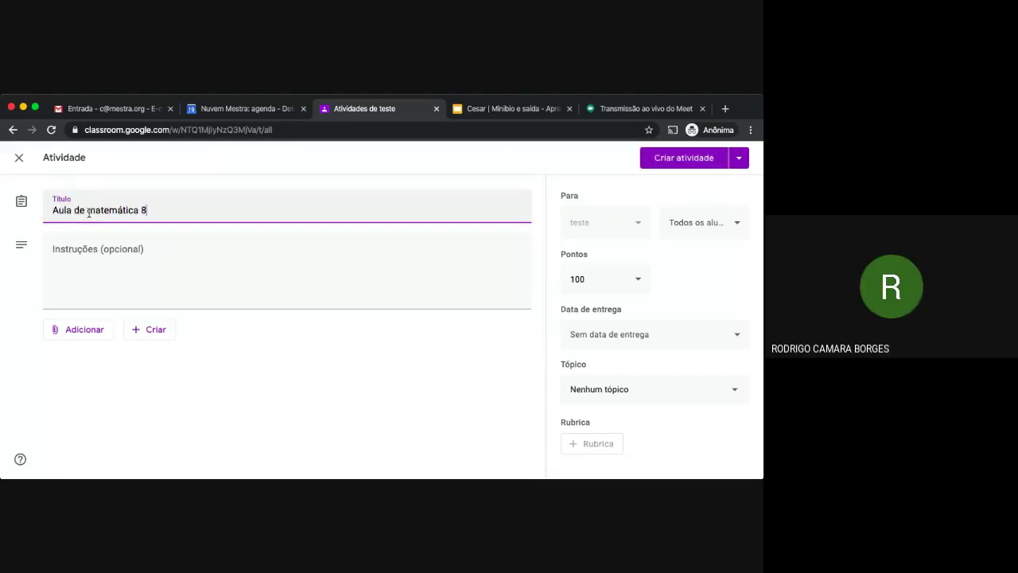
type("º Ano")
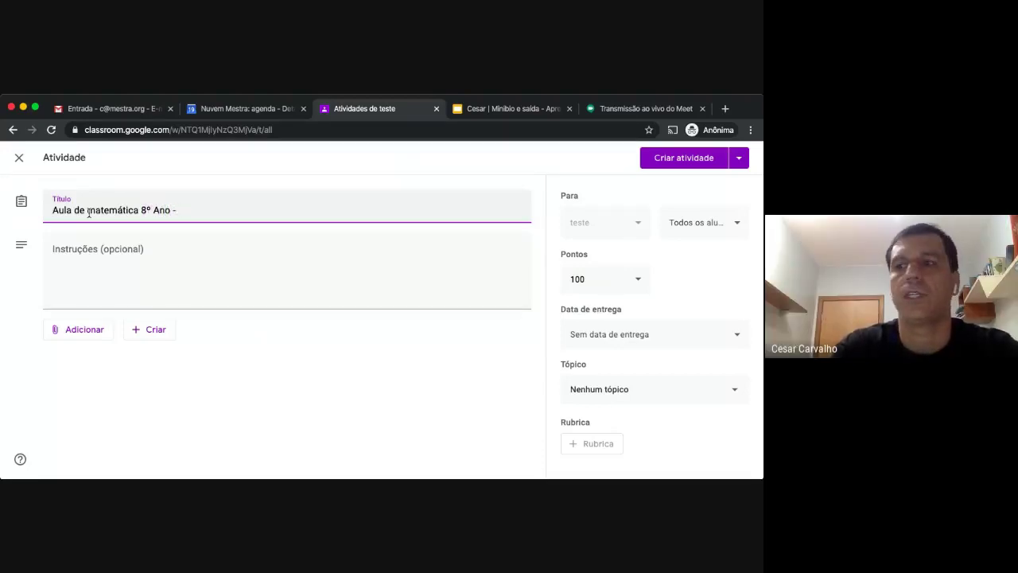
type(" - 19")
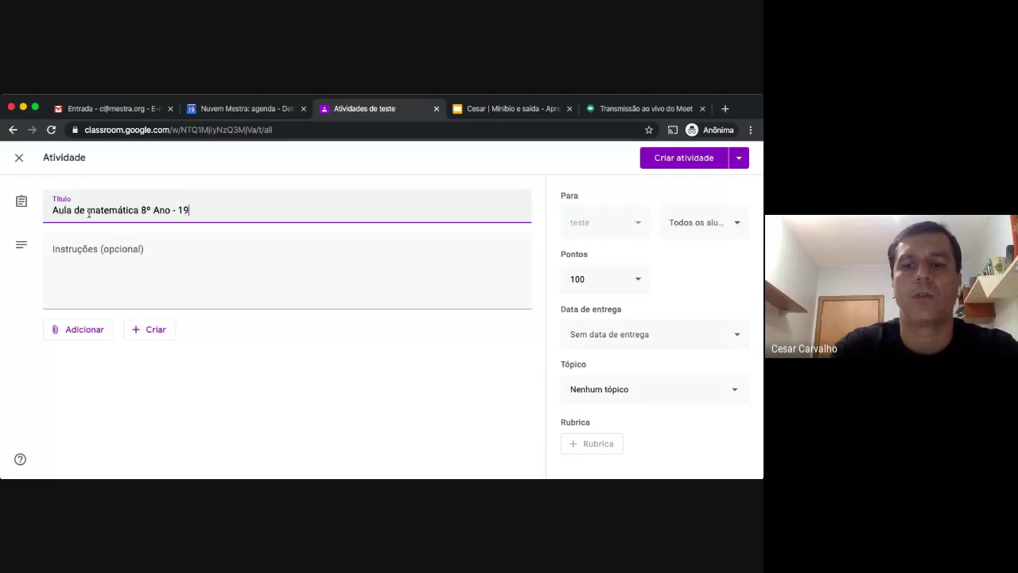
type("/03")
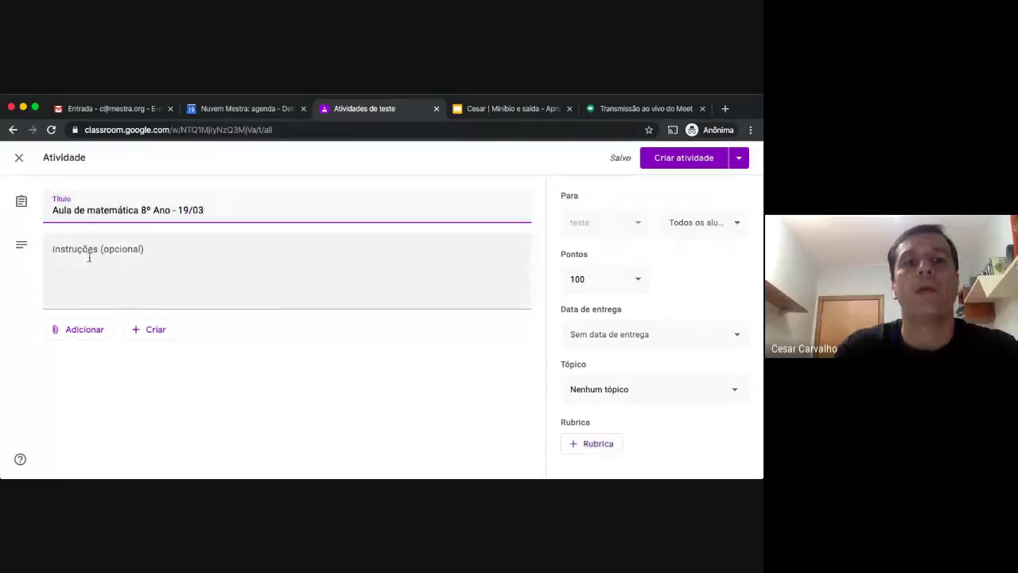
- Enter the assignment instructions "Assistam nossa aula e utilizem oi livro didático das paginas 100 - 103 para possíveis dúvidas"
left_click(86, 255)
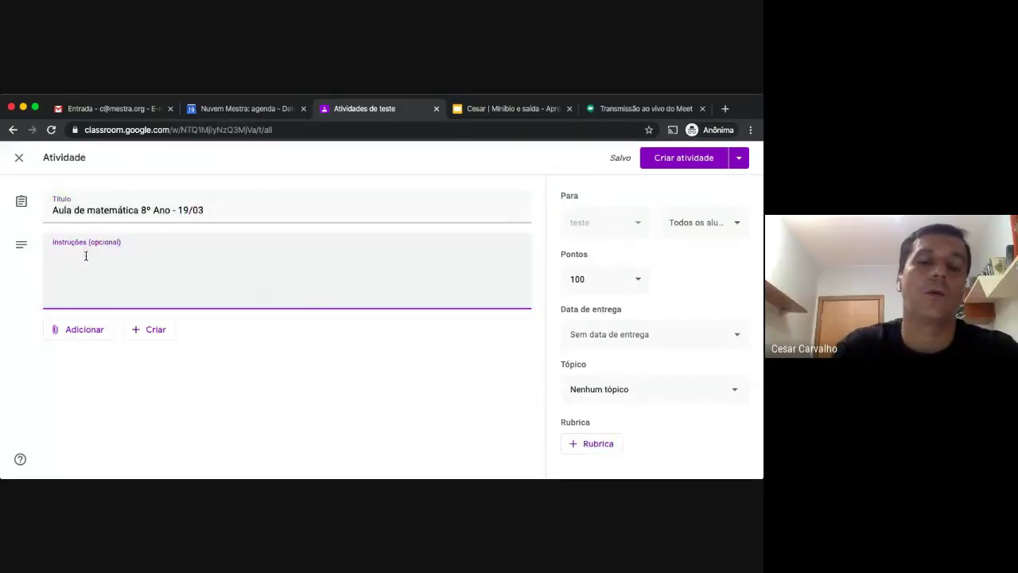
type("Assistam ")
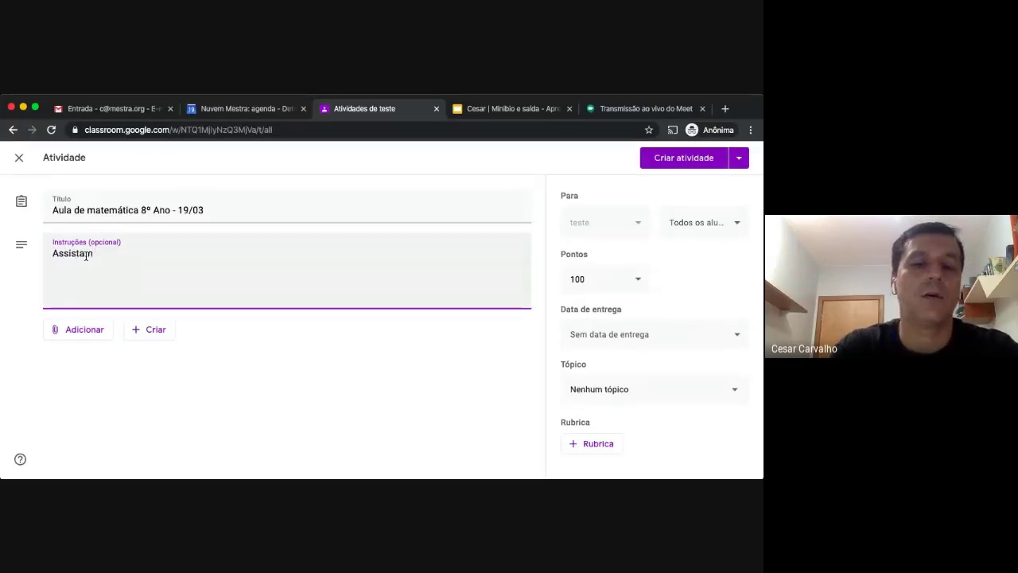
type("nossa aula e")
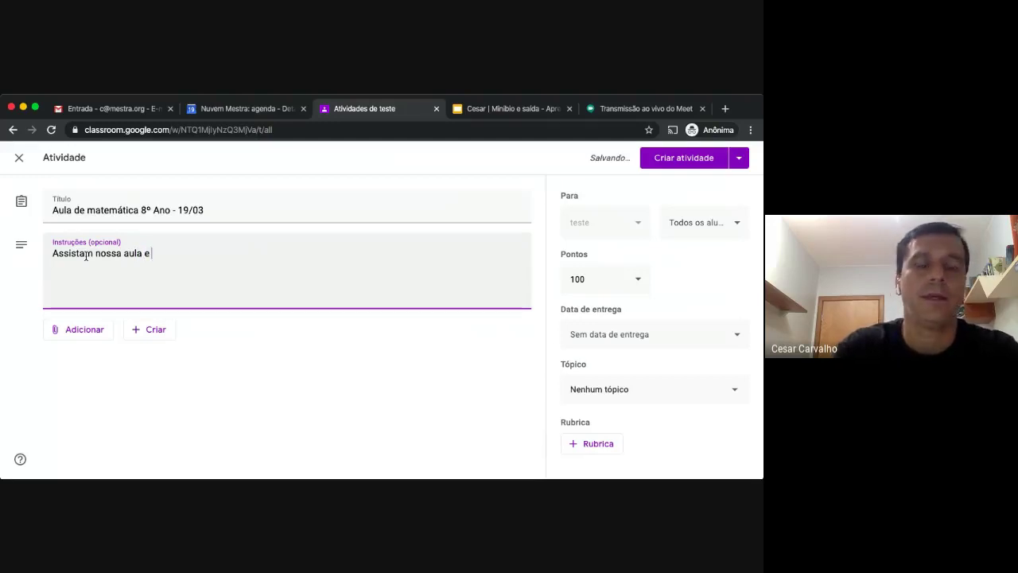
type(" utili")
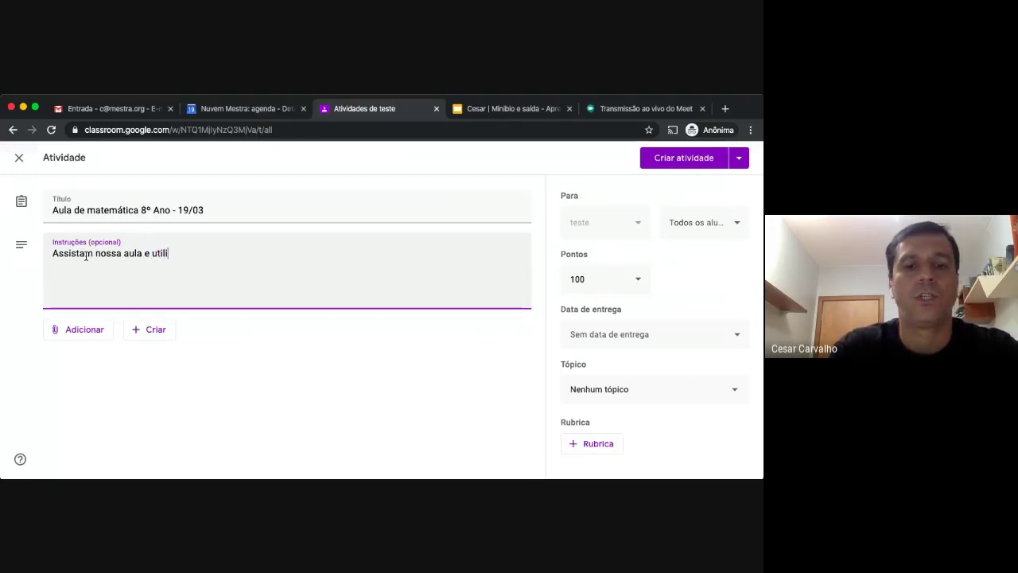
type("zem oi li")
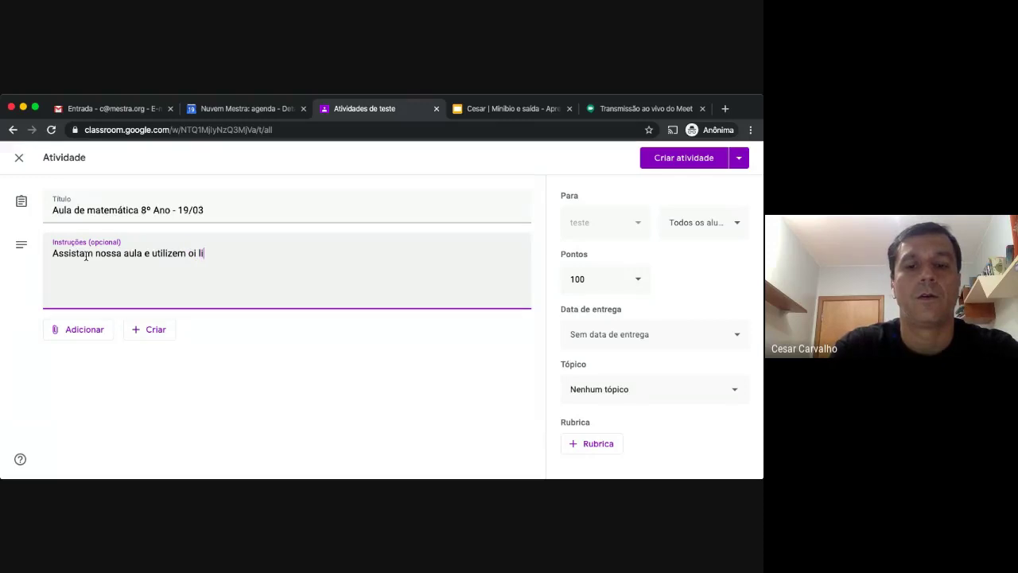
type("vro di")
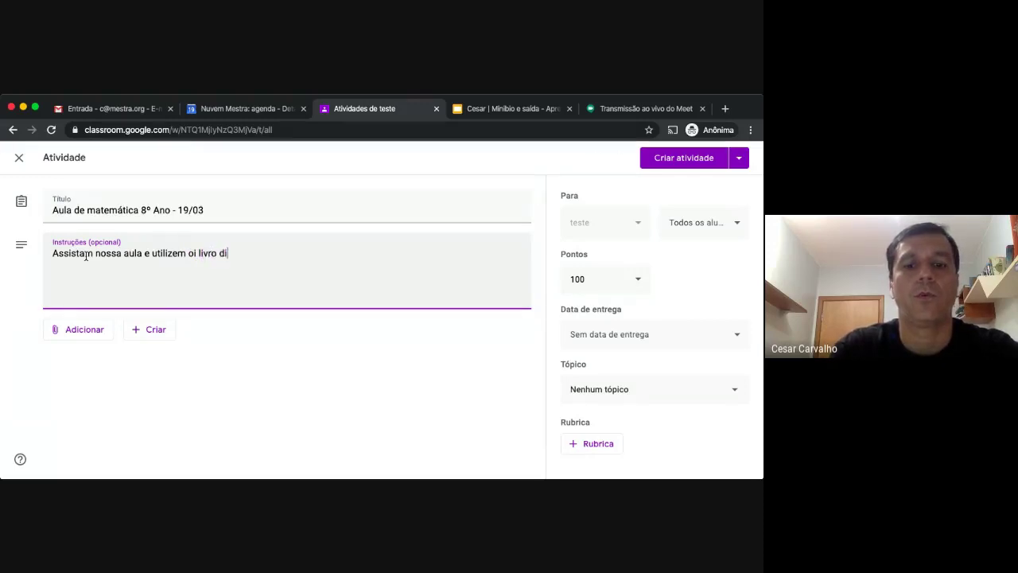
type("dático ")
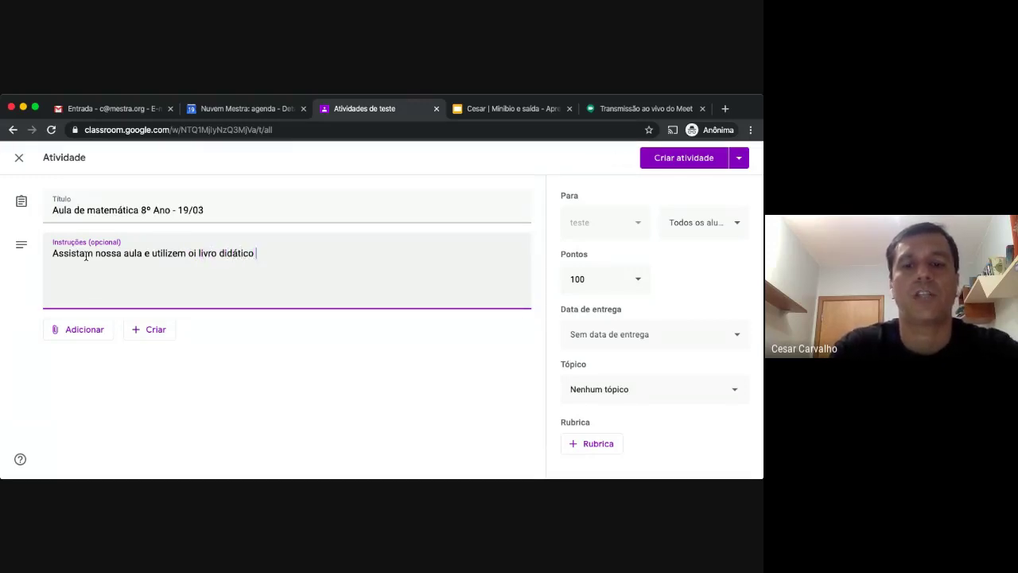
type("das pag")
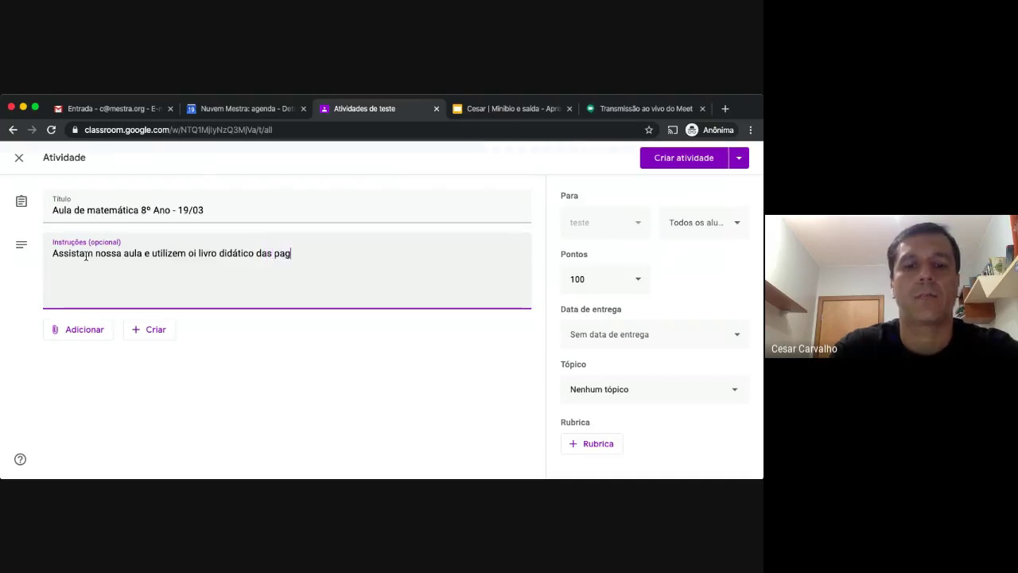
type("inas 10")
type("0 ")
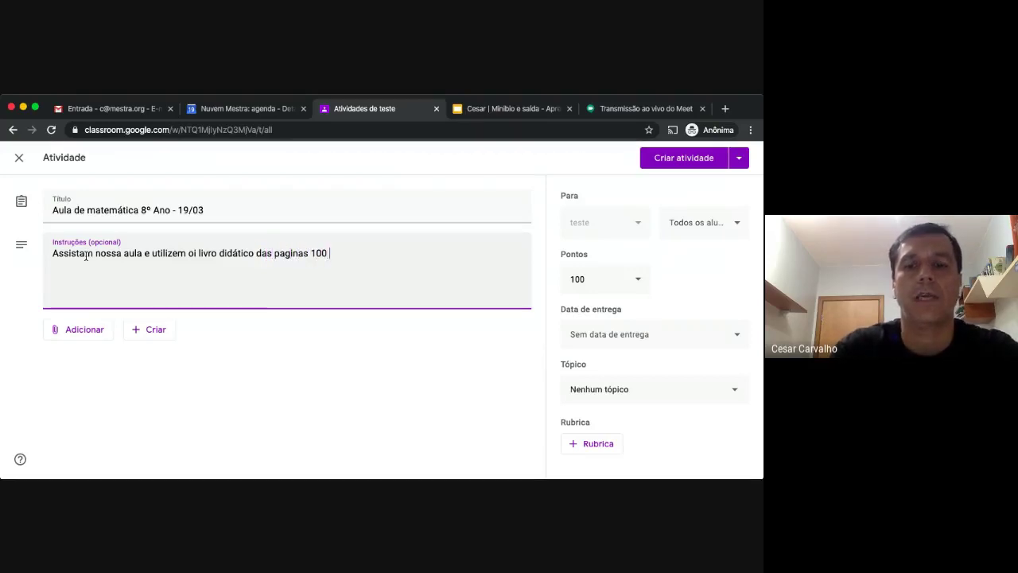
type("- 103")
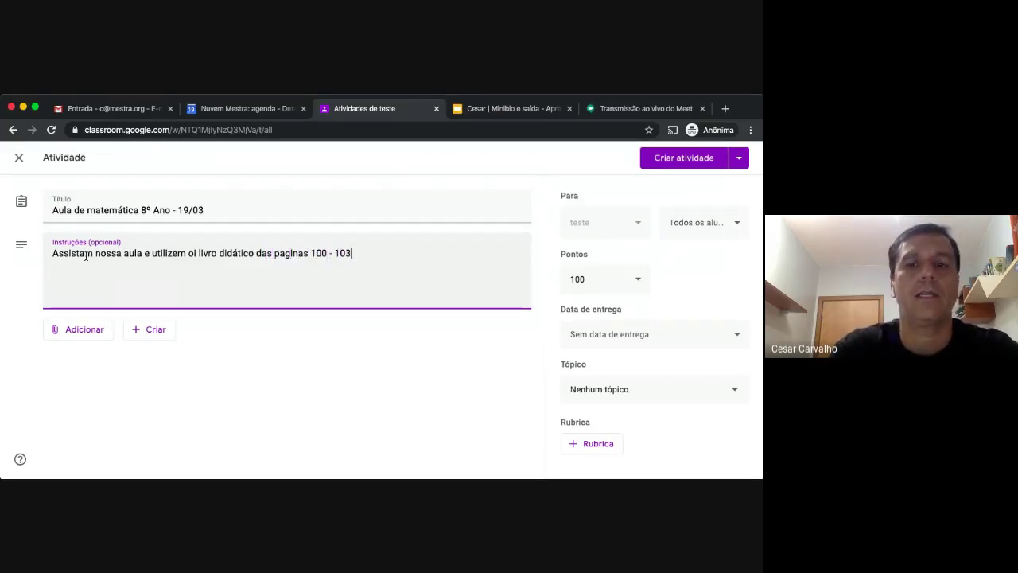
type(" para ")
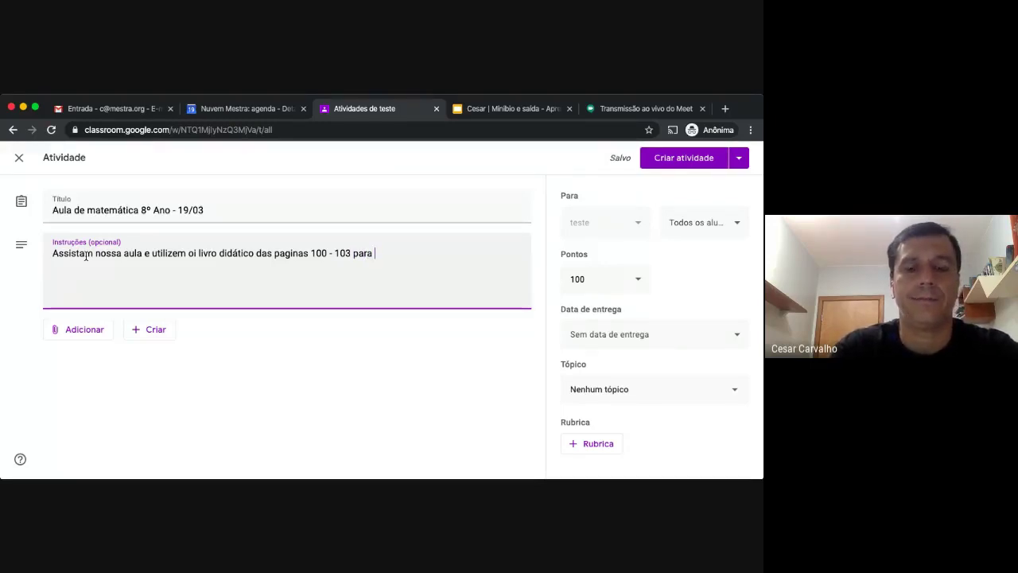
type("possív")
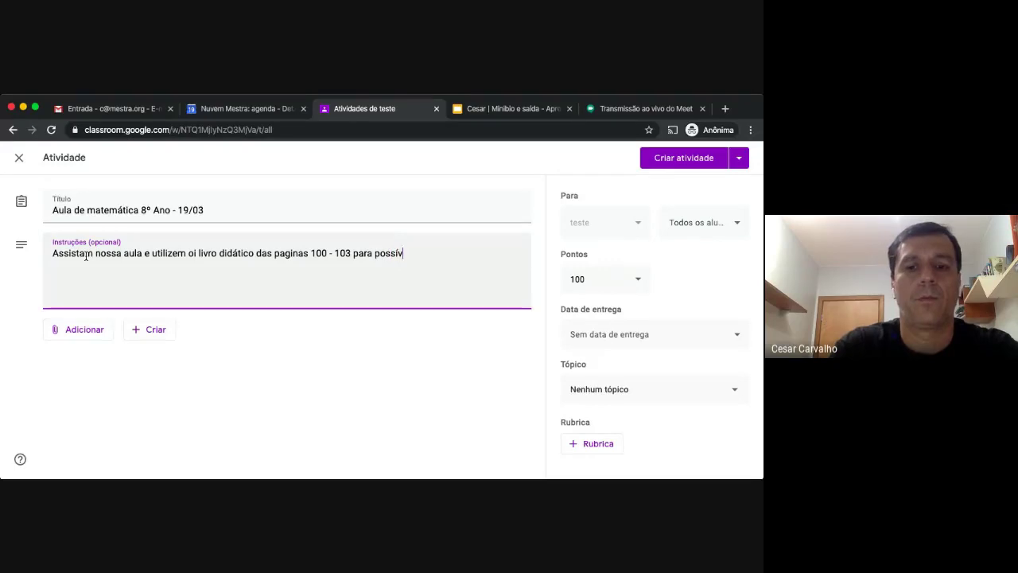
type("eis dú")
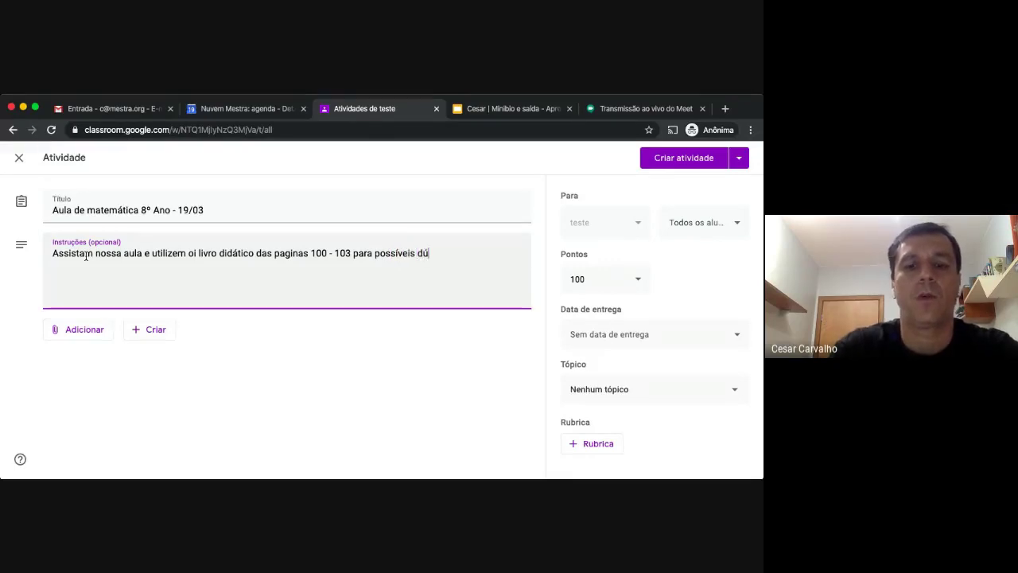
type("vid")
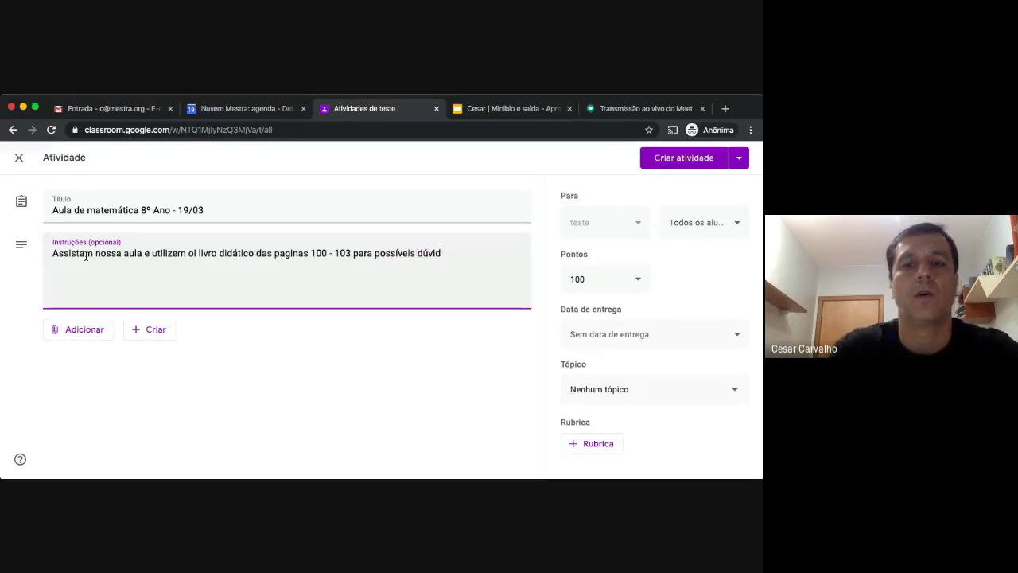
type("as")
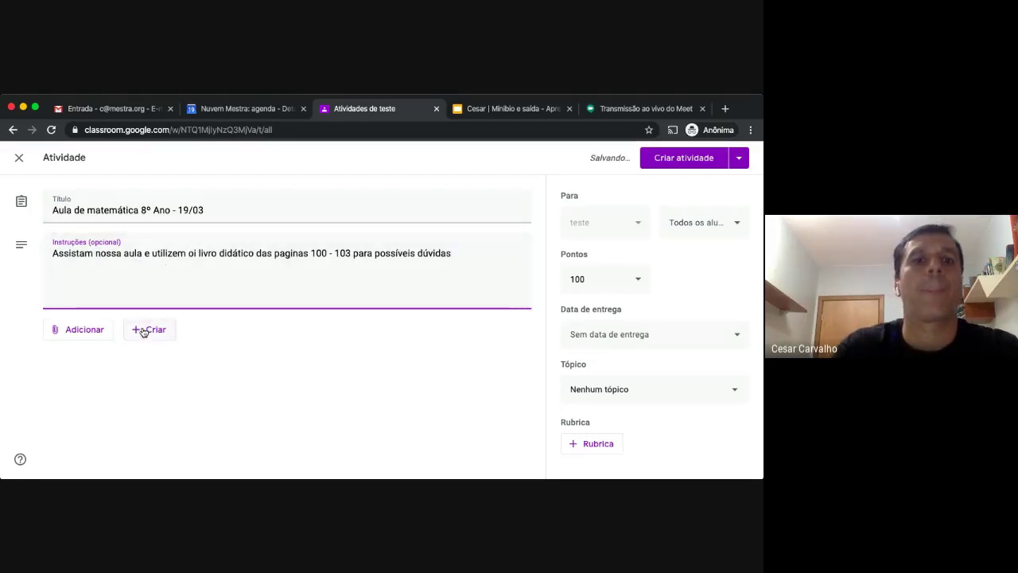
- Start a link attachment for the assignment, and add a Hangouts Meet conference with expanded details to the draft event in Google Calendar
left_click(80, 336)
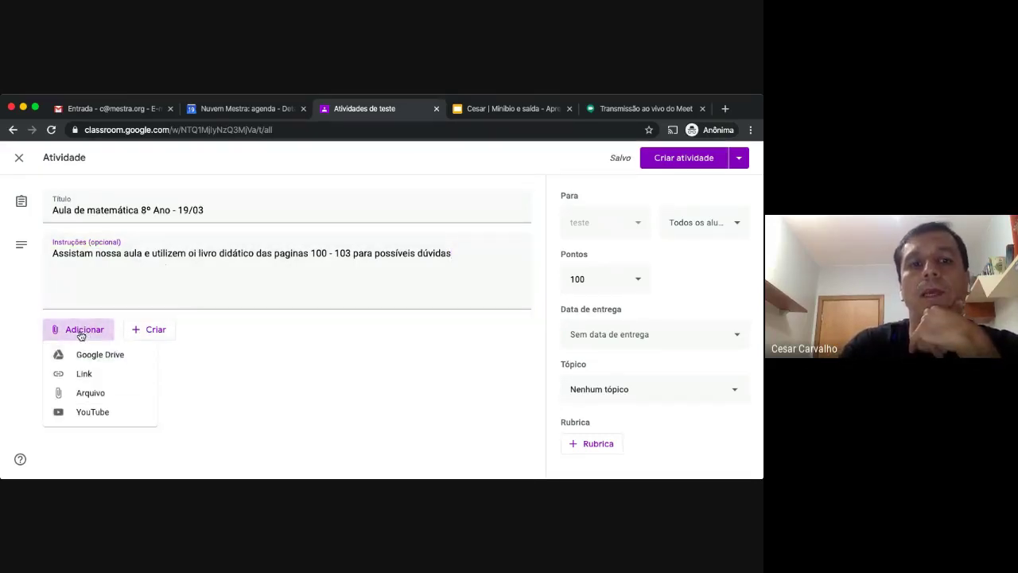
left_click(88, 374)
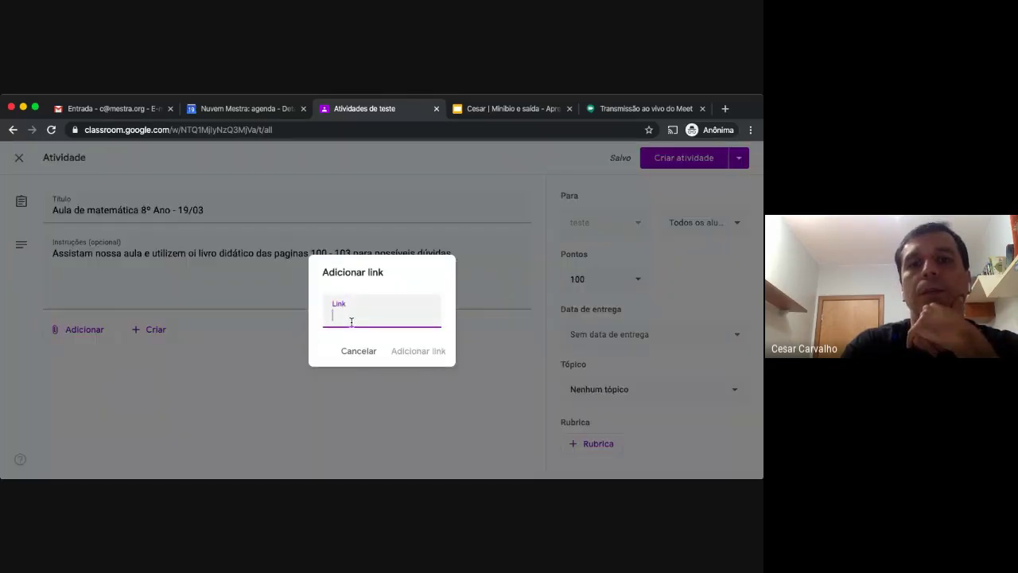
left_click(255, 112)
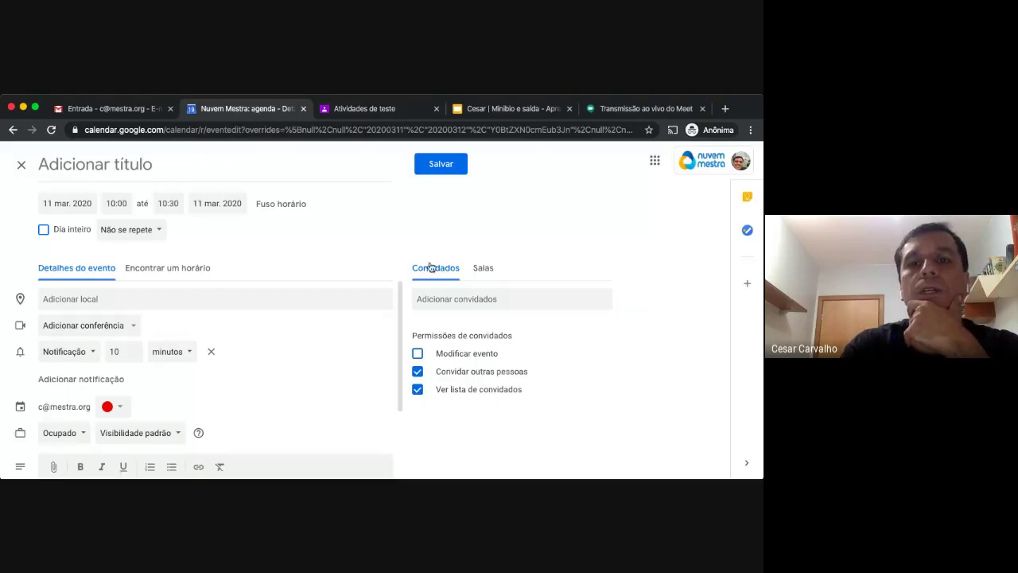
left_click(130, 326)
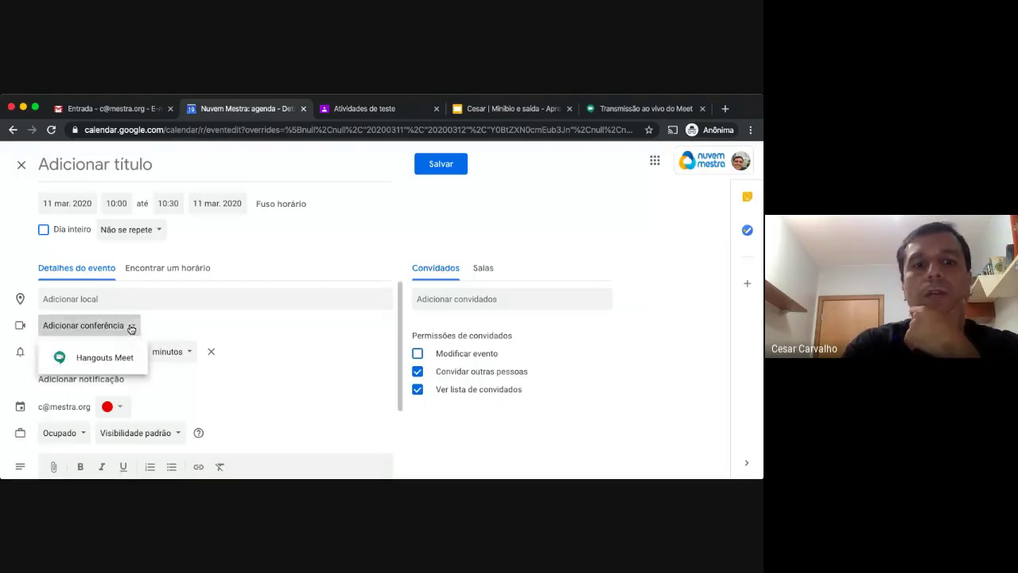
left_click(124, 362)
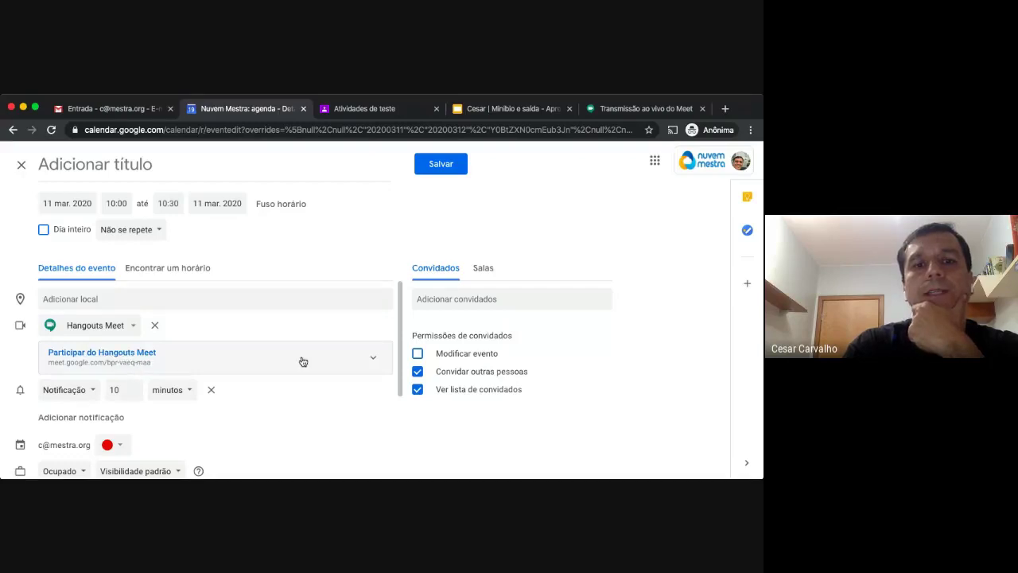
left_click(371, 359)
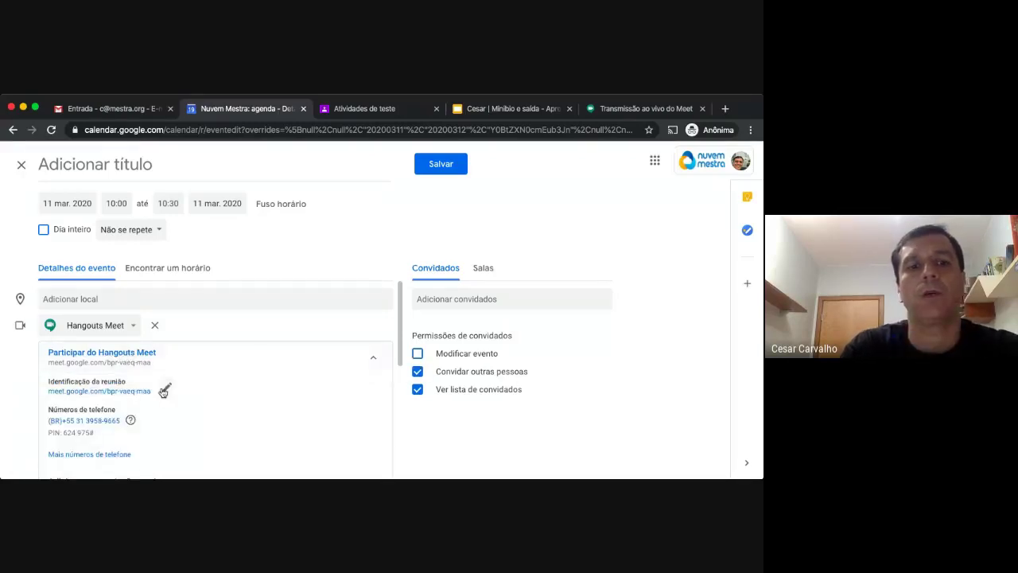
- Copy the event's Meet address and attach it as a link to the assignment in Google Classroom
left_click_drag(152, 391, 50, 392)
key("super+c")
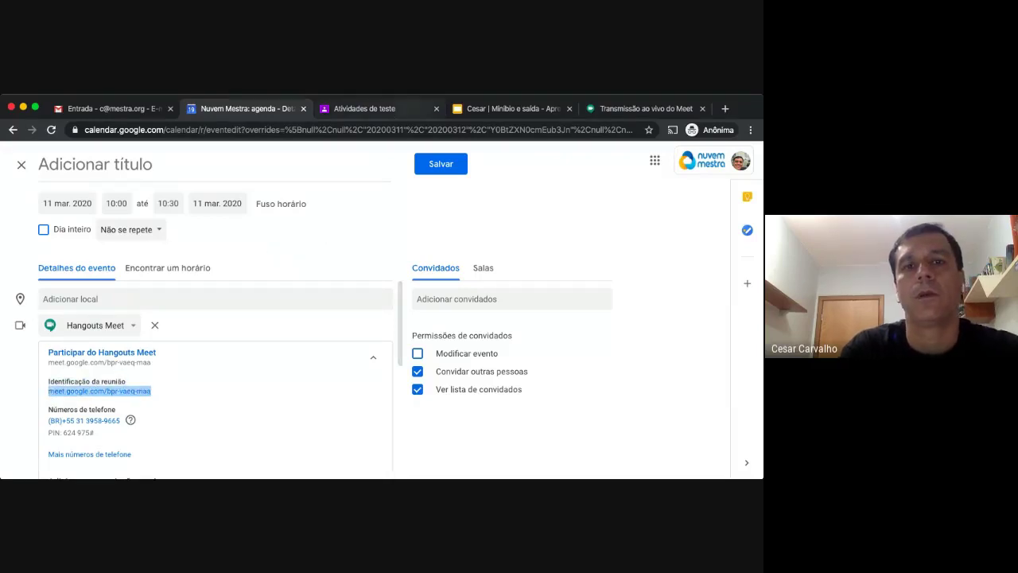
left_click(398, 117)
key("super+v")
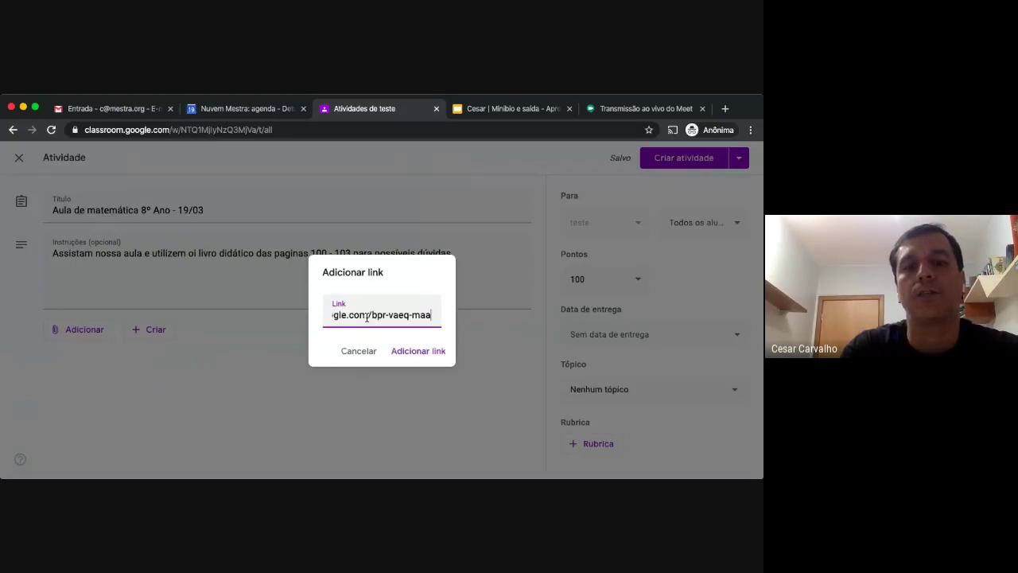
left_click(419, 351)
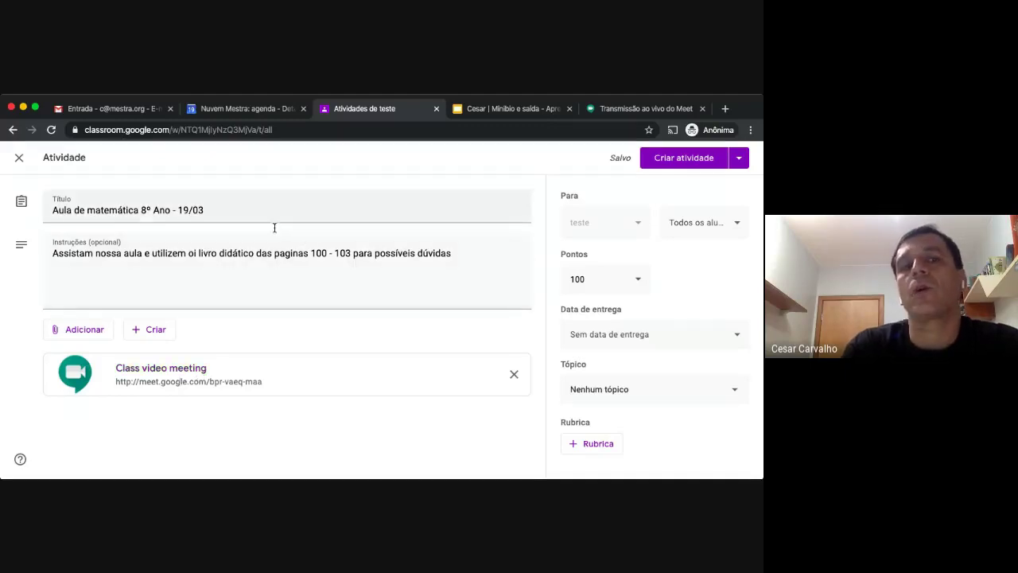
left_click(156, 210)
key("BackSpace")
type("A")
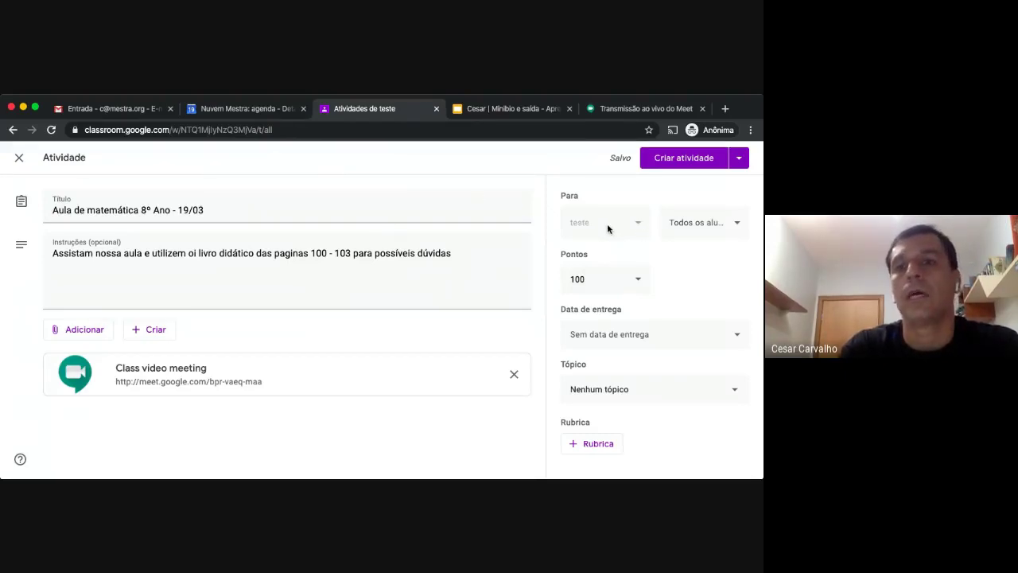
- Check which students receive the assignment, and set its points to "Sem nota"
left_click(735, 224)
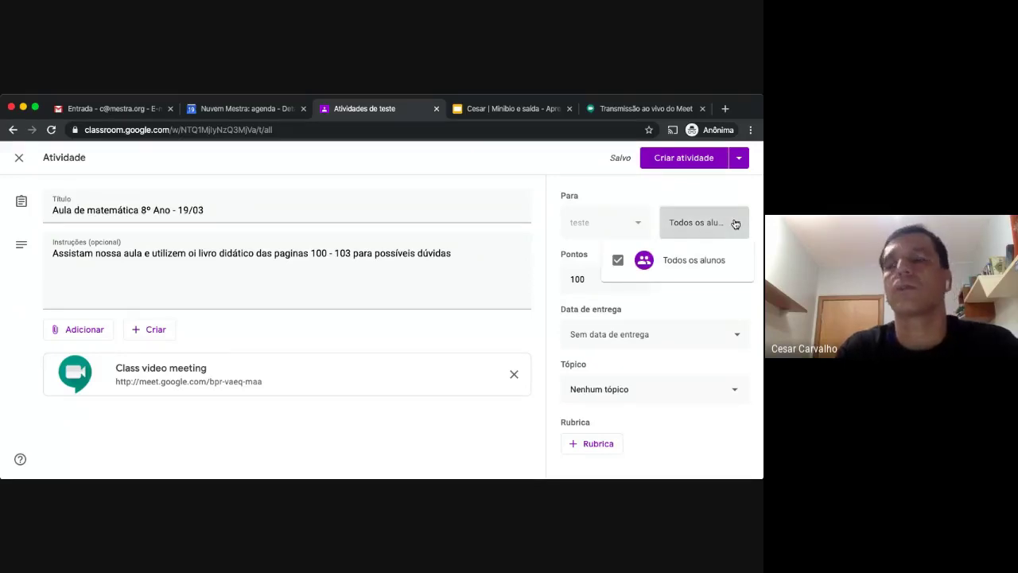
left_click(735, 225)
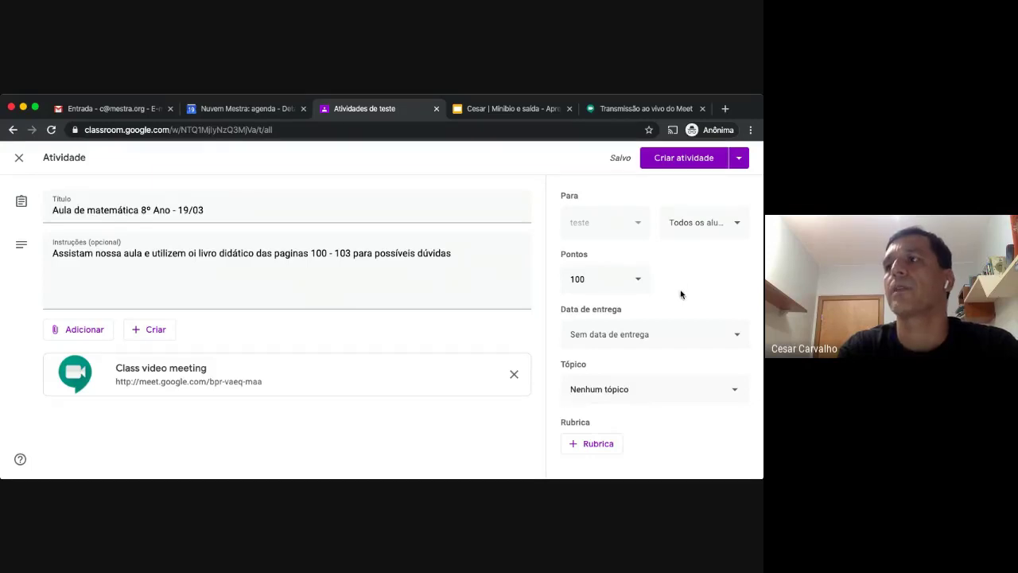
left_click(638, 280)
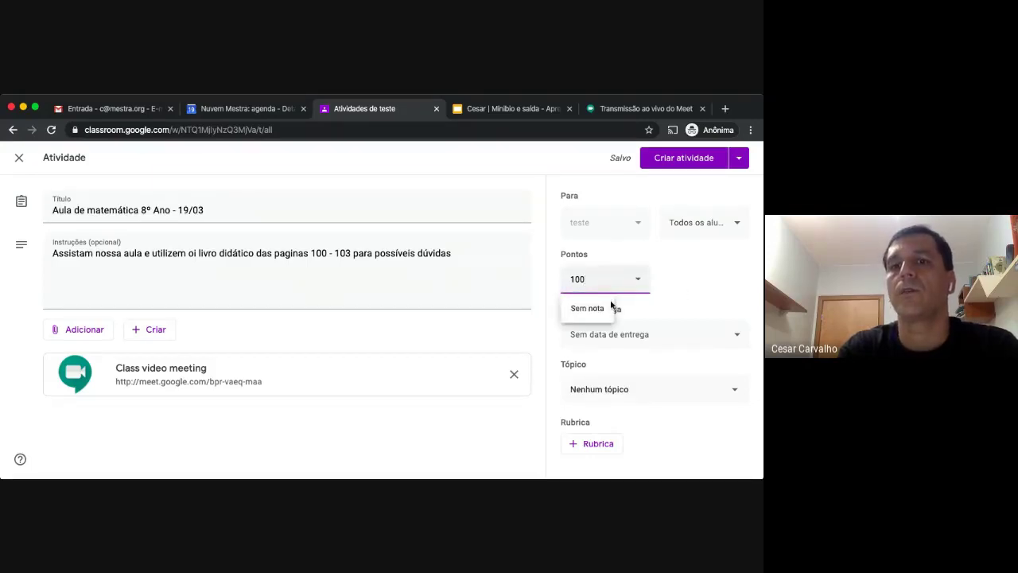
left_click(609, 308)
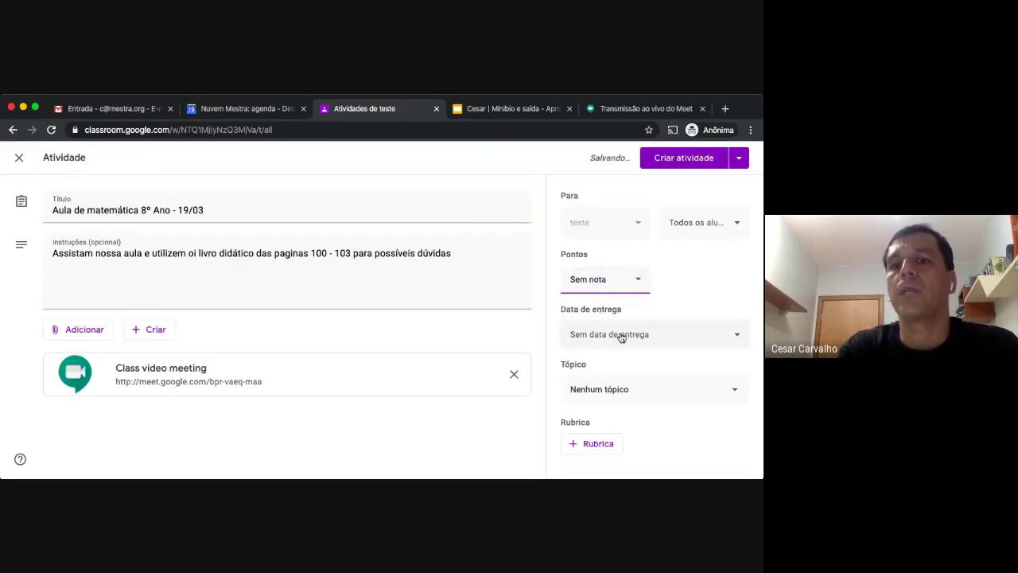
- Set the assignment's due date to 19 March 2020 at 12:00
left_click(621, 336)
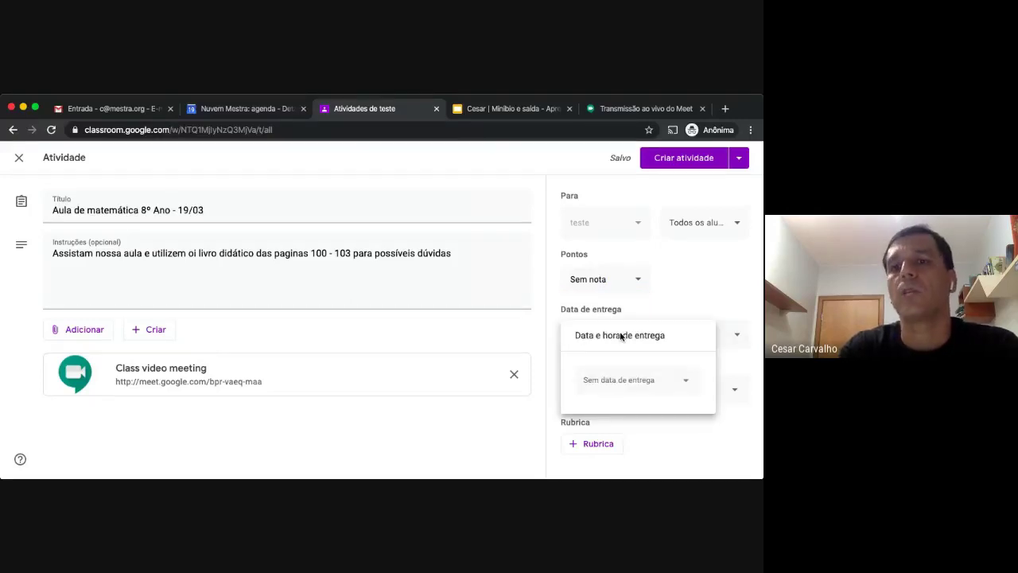
left_click(632, 382)
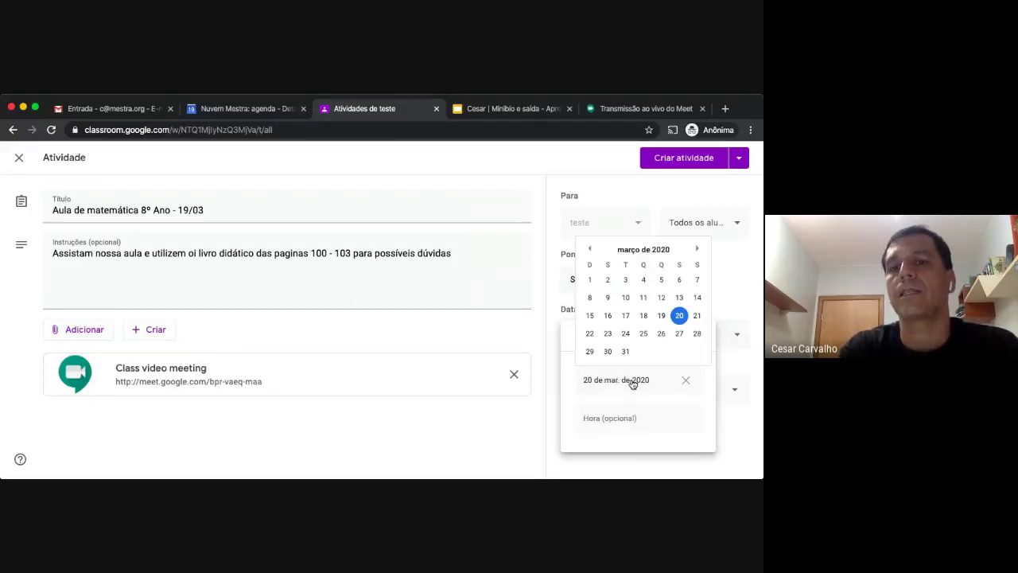
left_click(662, 316)
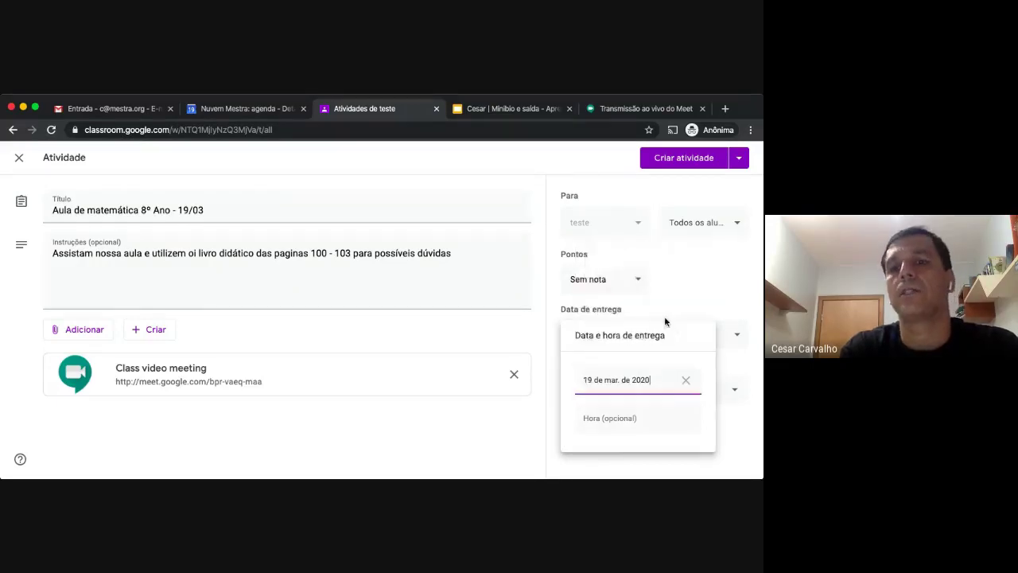
left_click(621, 416)
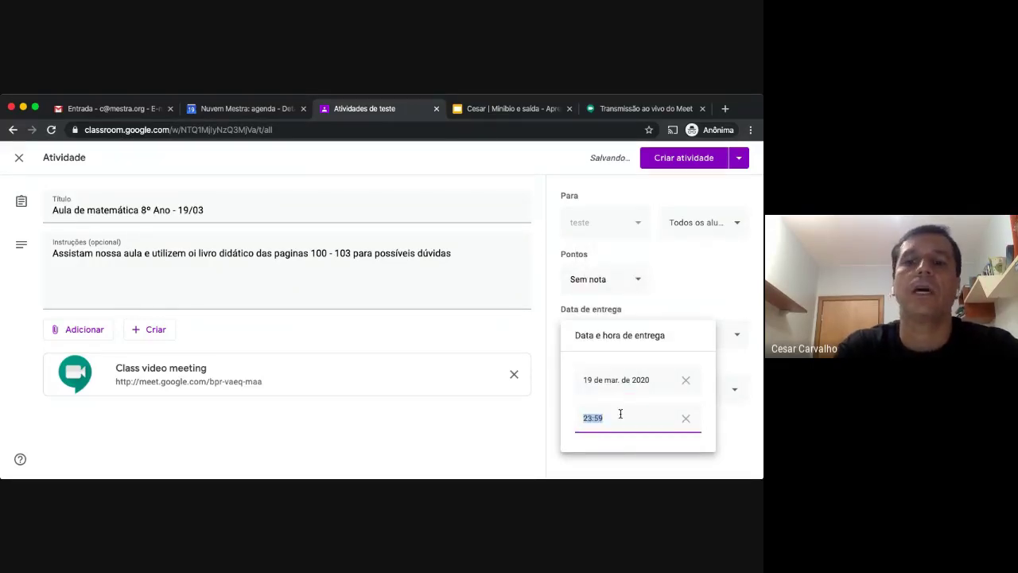
type("12:00")
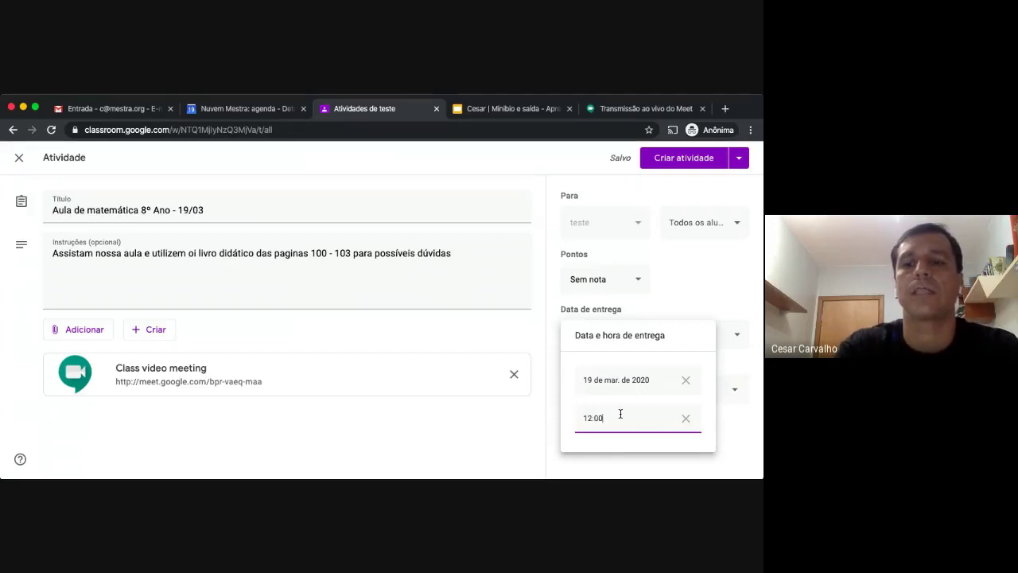
left_click(552, 420)
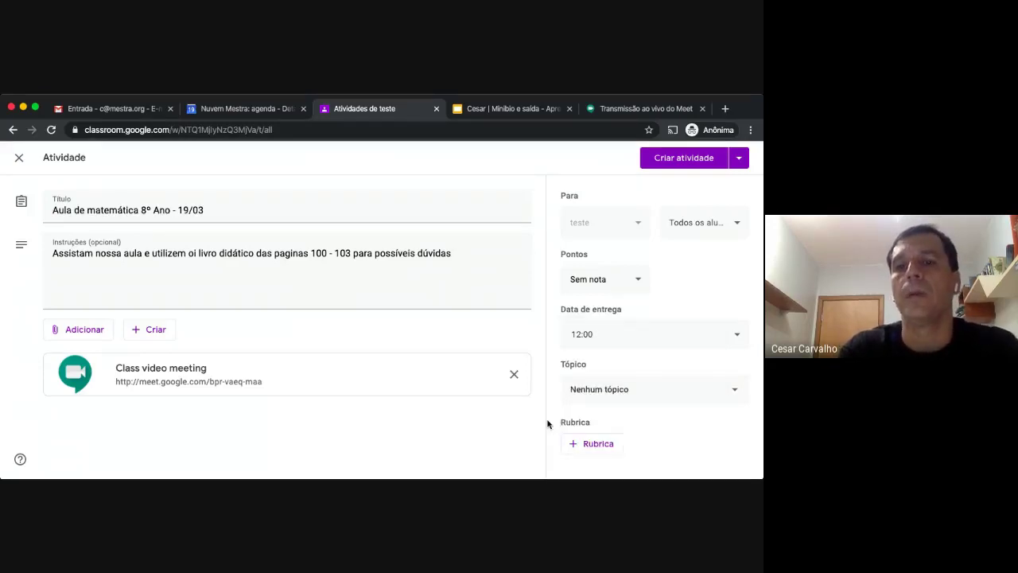
- Publish the "Aula de matemática 8º Ano - 19/03" assignment to the class and dismiss the hint about adding topics
left_click(673, 163)
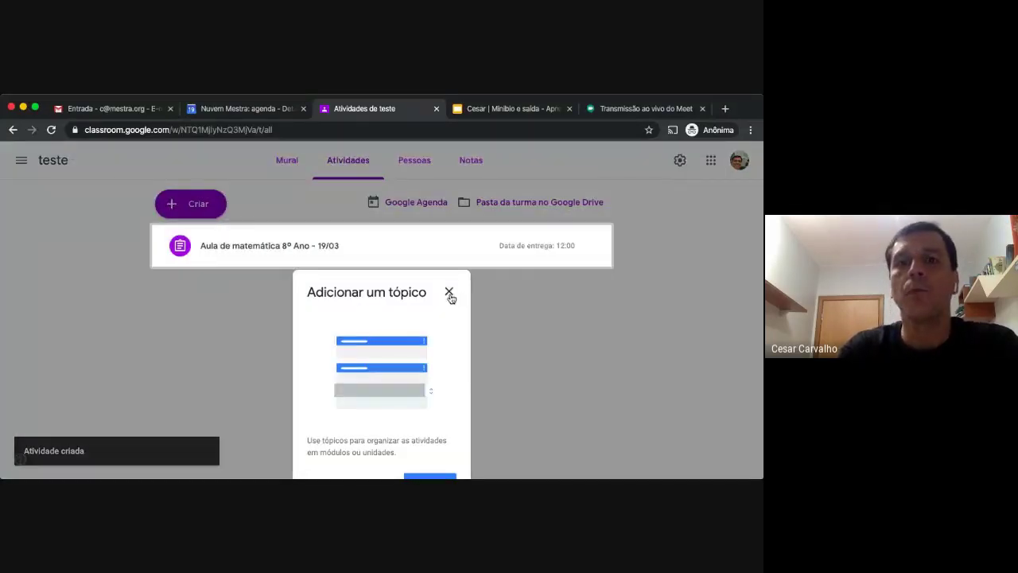
left_click(450, 294)
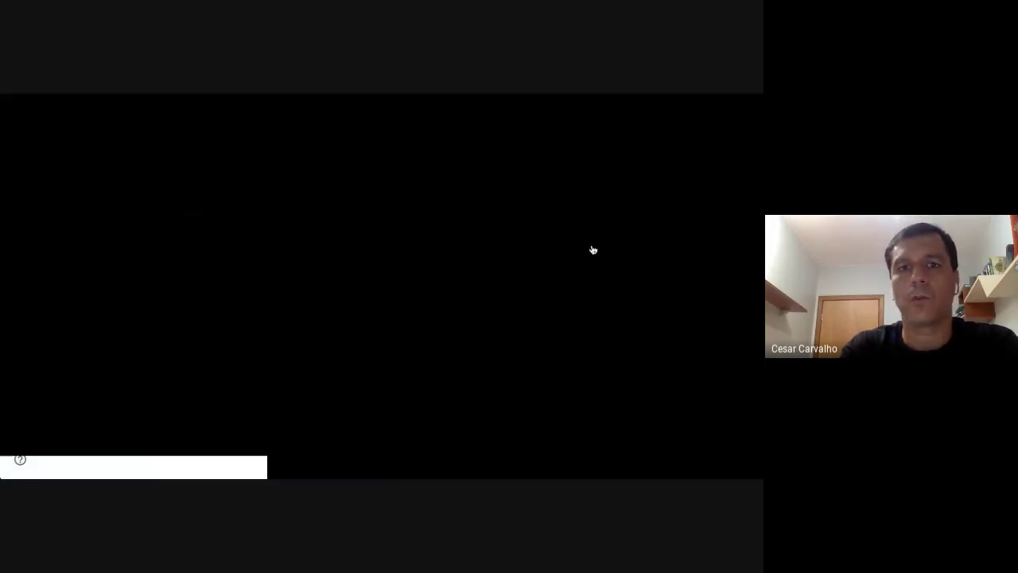
- Reopen the math class assignment for editing and enter "Link" as the name of a new topic for it
left_click(591, 247)
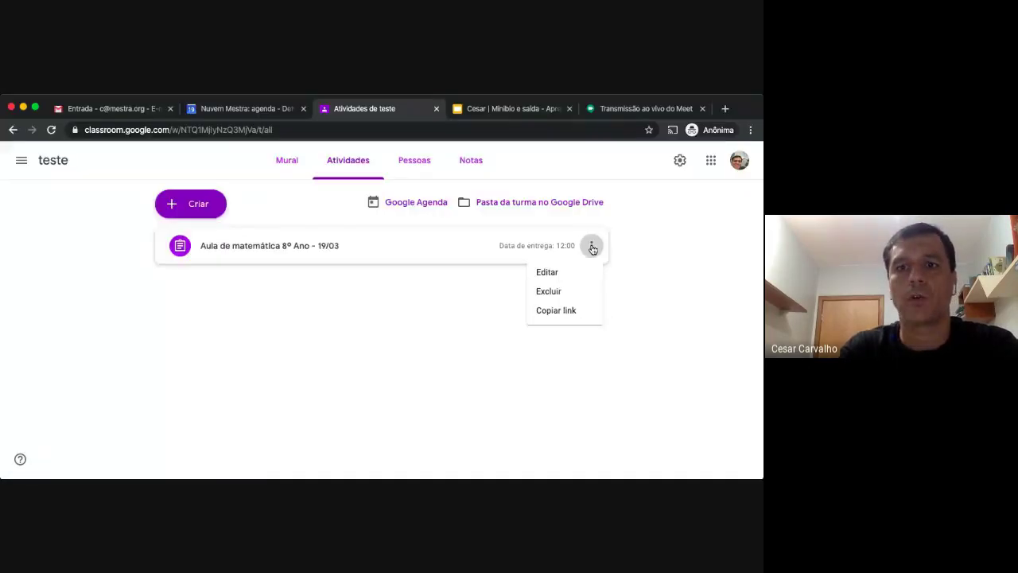
left_click(549, 272)
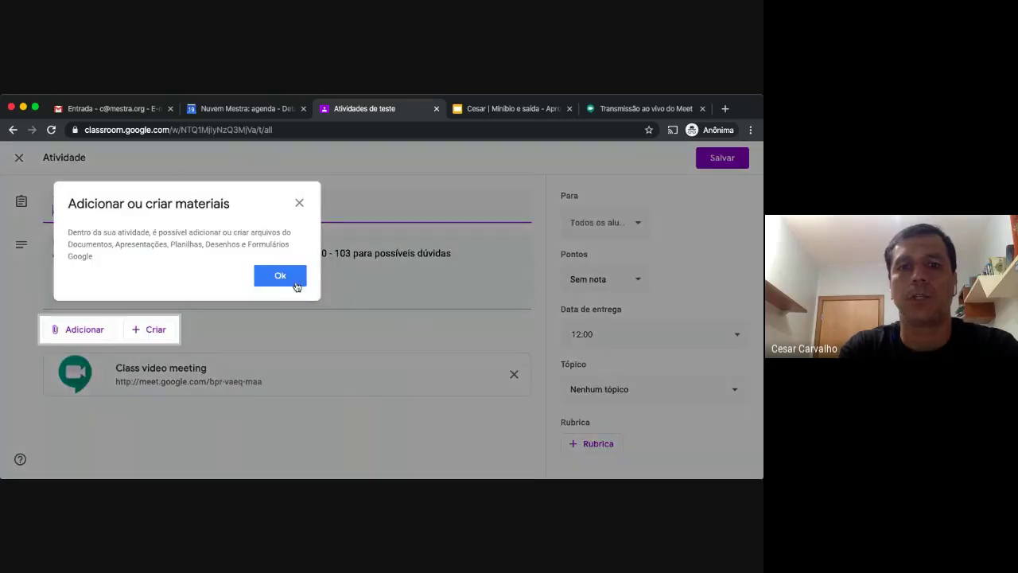
left_click(280, 279)
left_click(610, 390)
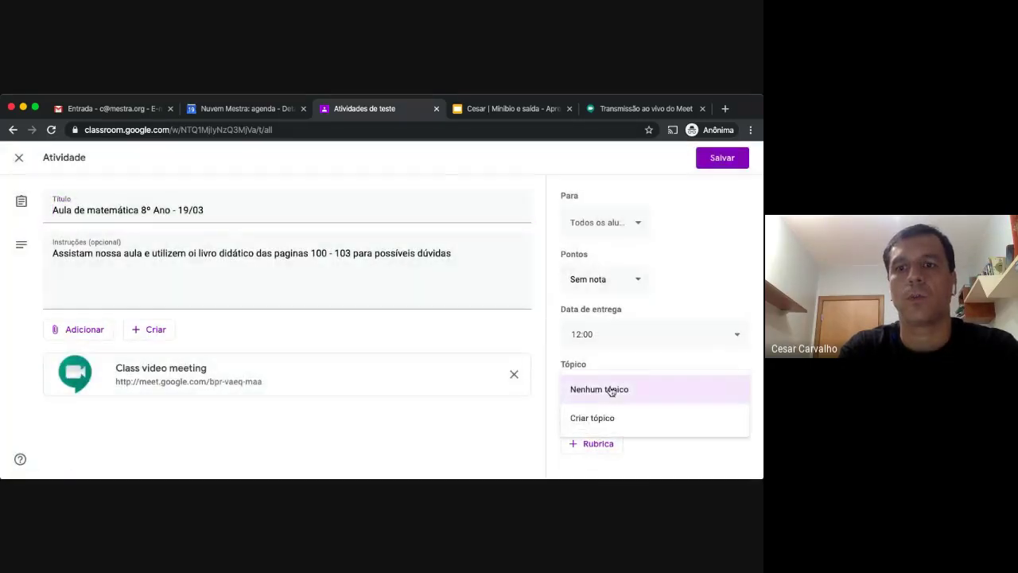
left_click(610, 418)
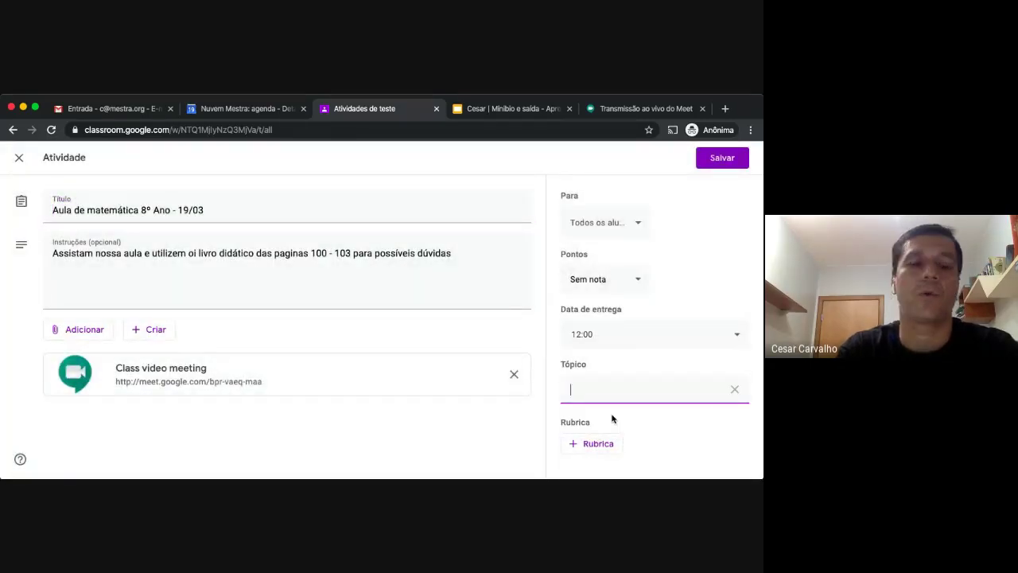
type("Link")
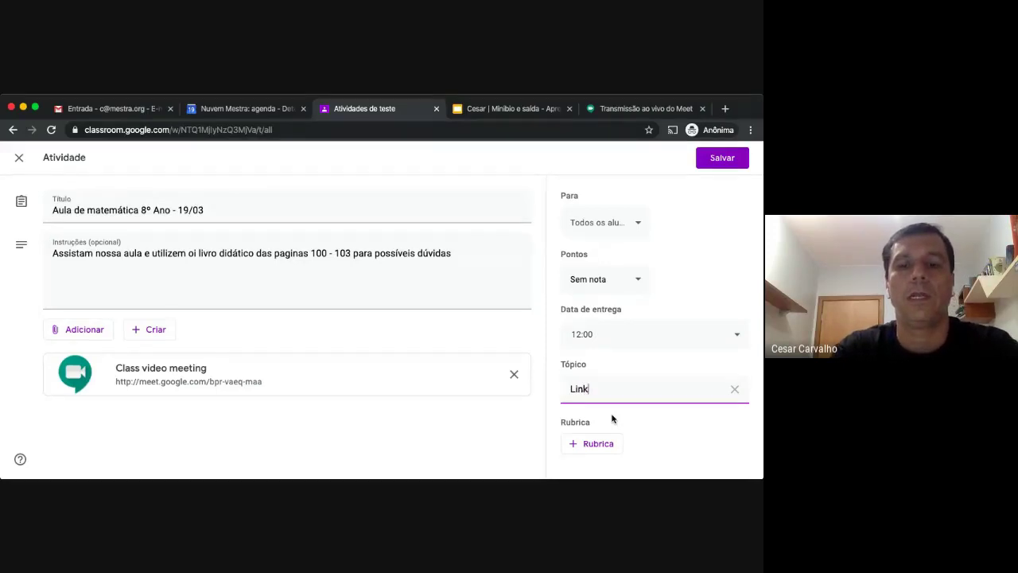
- Assign the math class activity to a new topic named "Links das aulas" and save the activity
type("s das aulas")
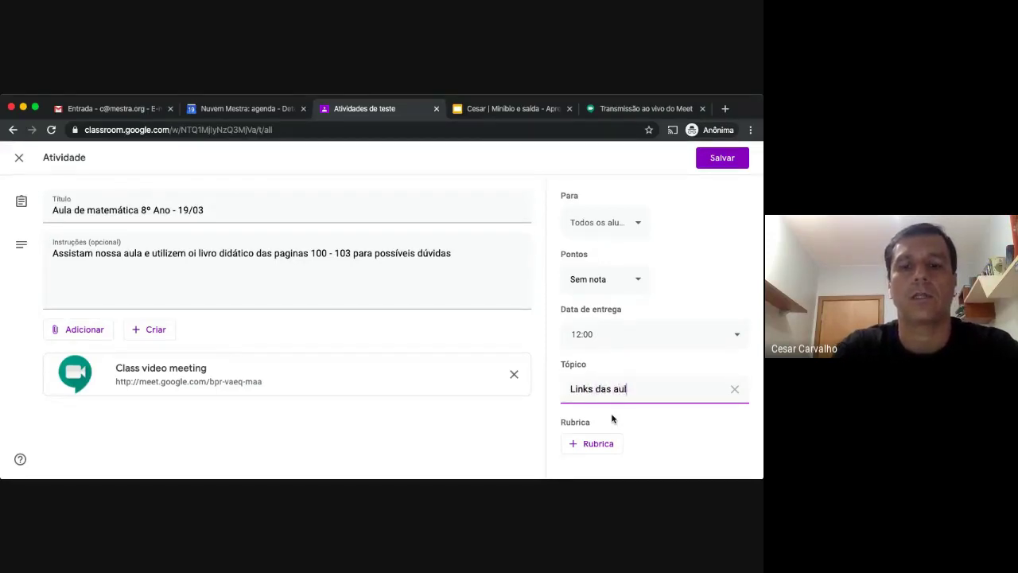
left_click(721, 158)
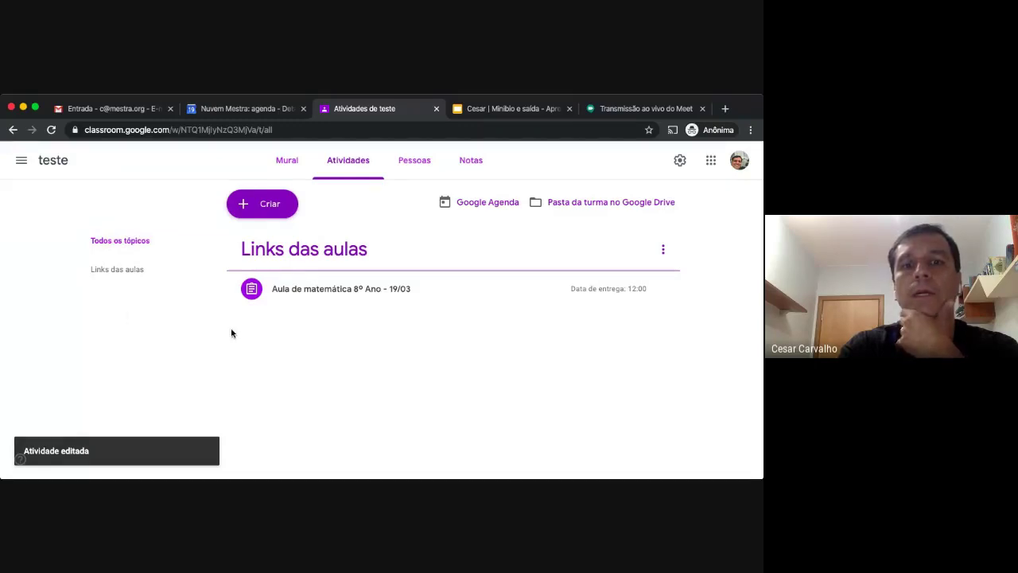
- Check how the "Aula de matemática 8º Ano - 19/03" activity appears in the class stream, the class list and its student work page
left_click(287, 162)
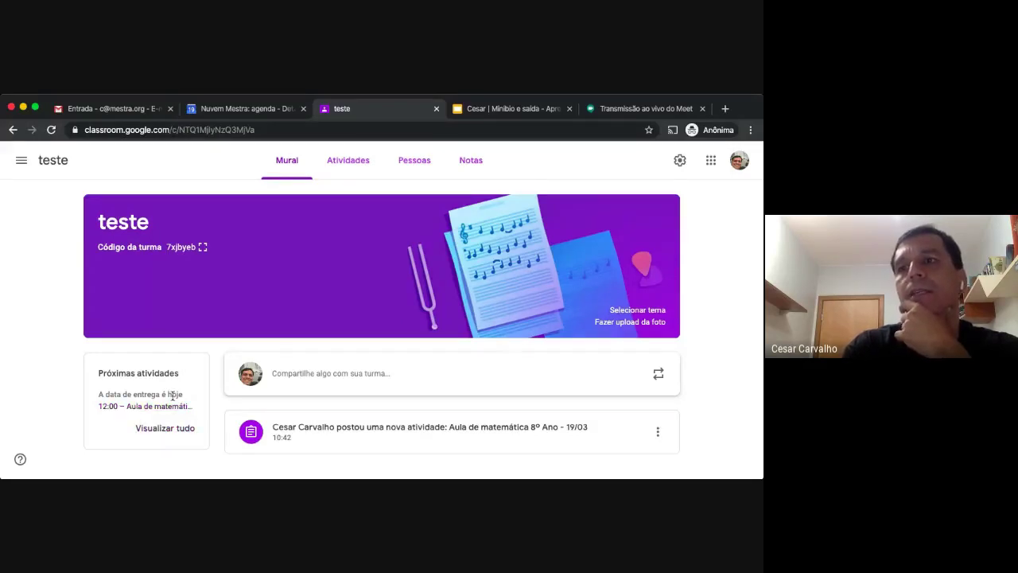
left_click(21, 164)
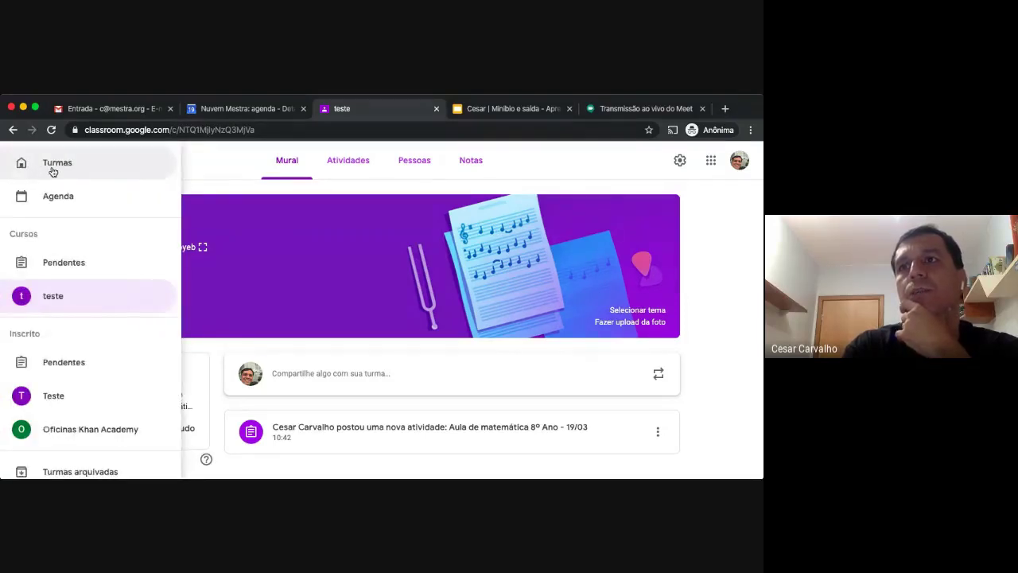
left_click(53, 167)
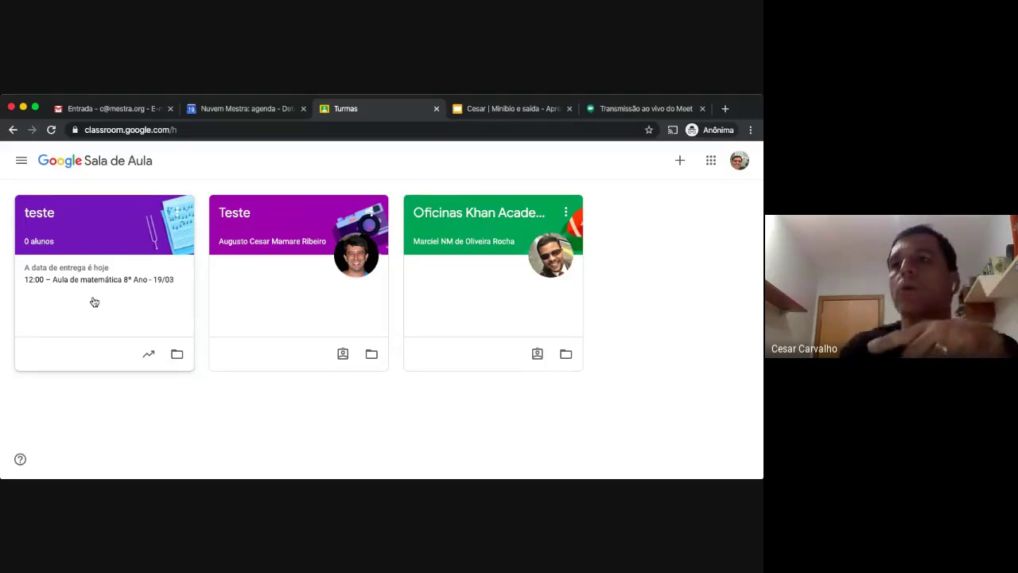
left_click(91, 279)
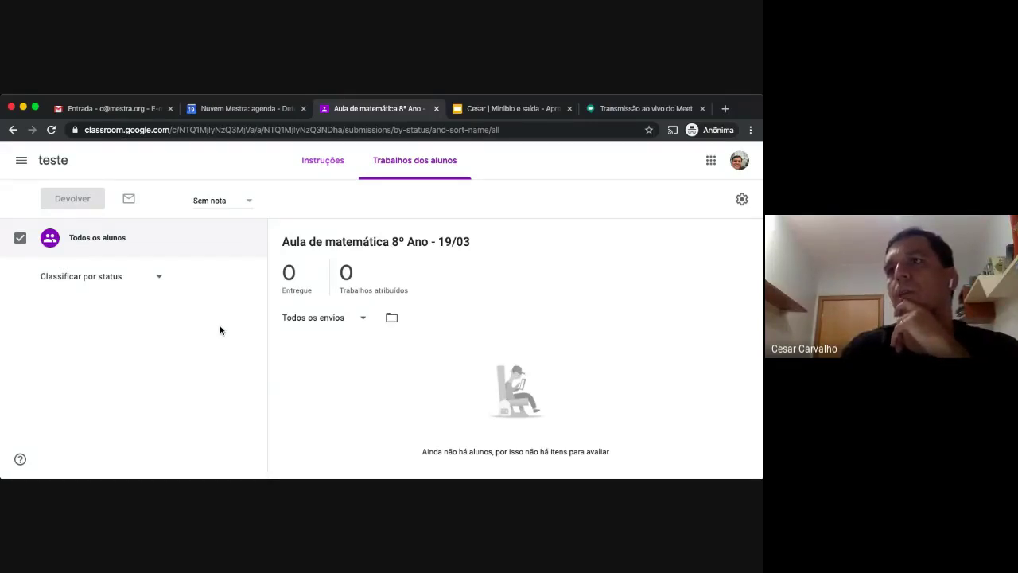
left_click(59, 164)
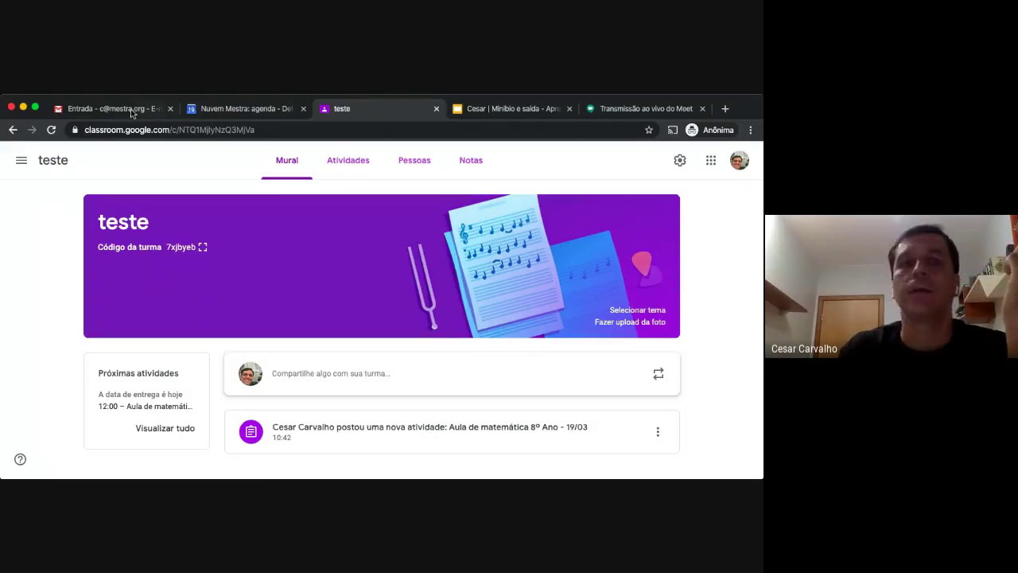
- Switch to Google Calendar and review the Hangouts Meet details and remaining options of the untitled event
left_click(235, 108)
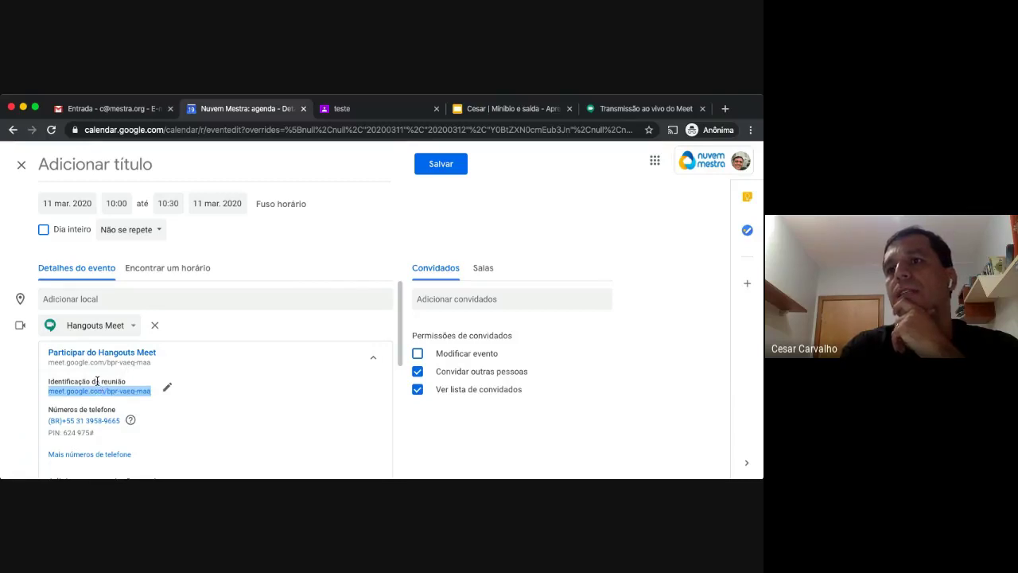
scroll(97, 381, "down", 1)
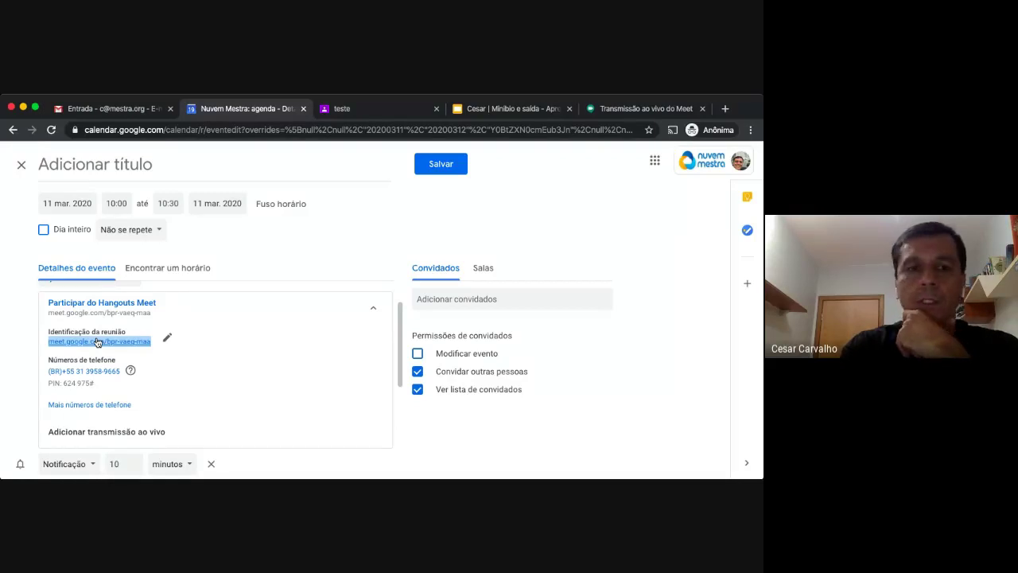
scroll(98, 341, "down", 3)
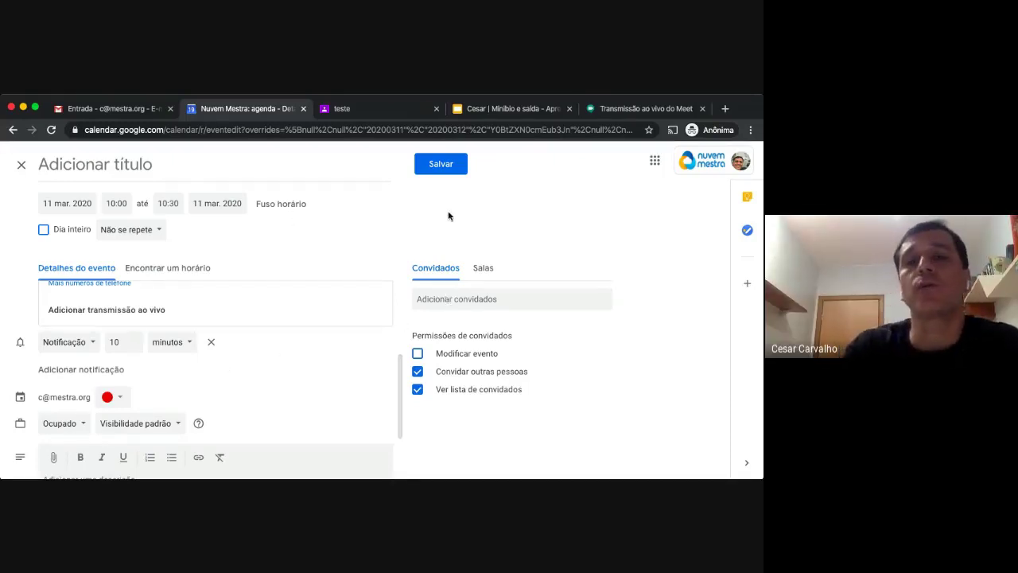
- Back in Google Classroom, open the math class activity's instructions, follow its Class video meeting link and start presenting in the meeting
left_click(374, 109)
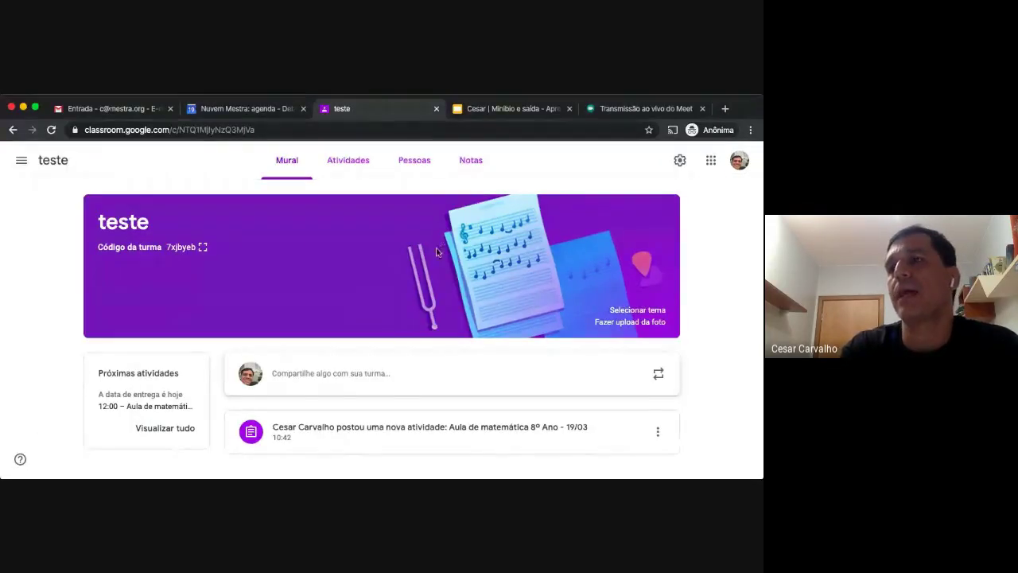
left_click(336, 434)
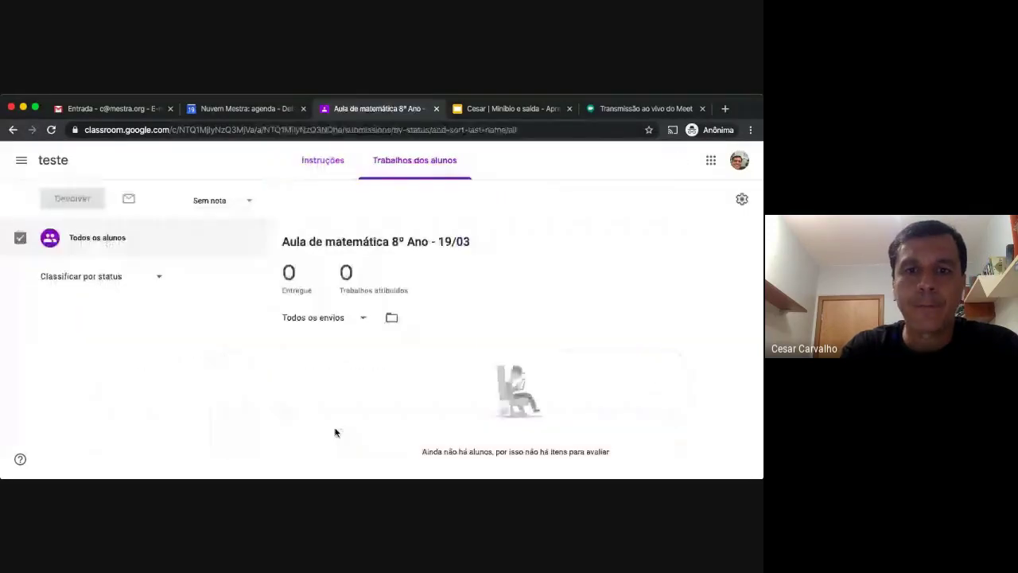
left_click(309, 162)
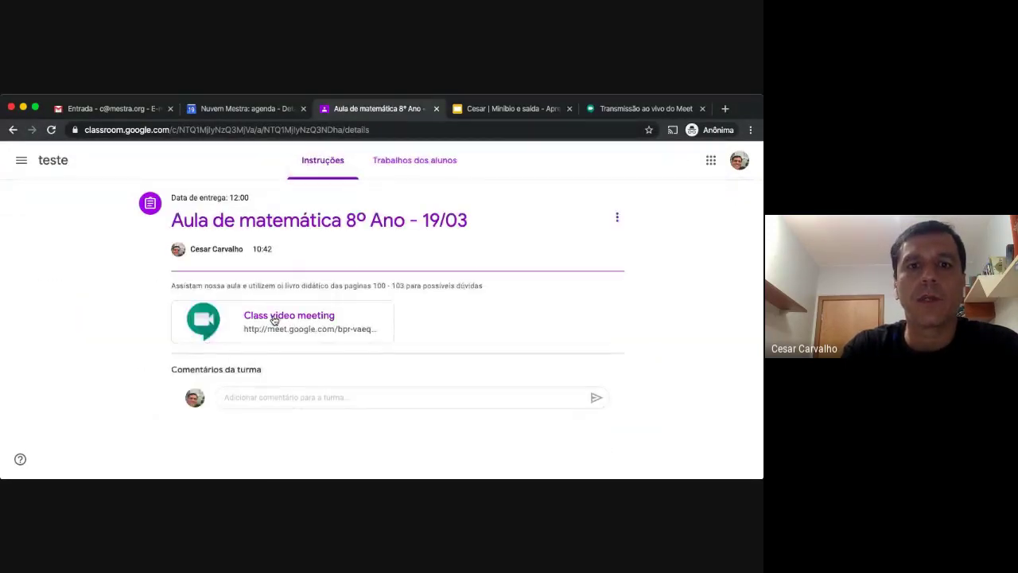
left_click(274, 319)
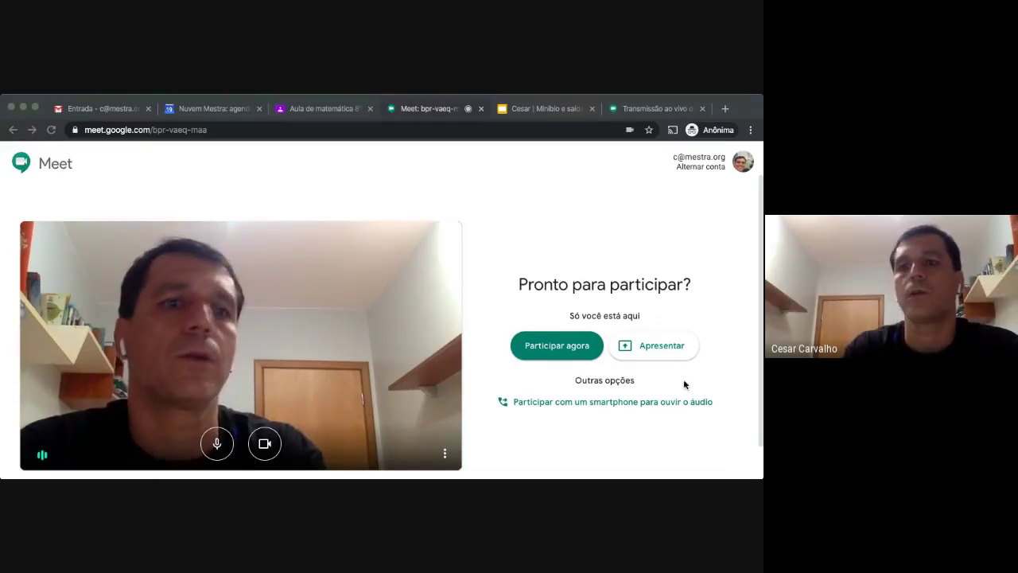
left_click(641, 349)
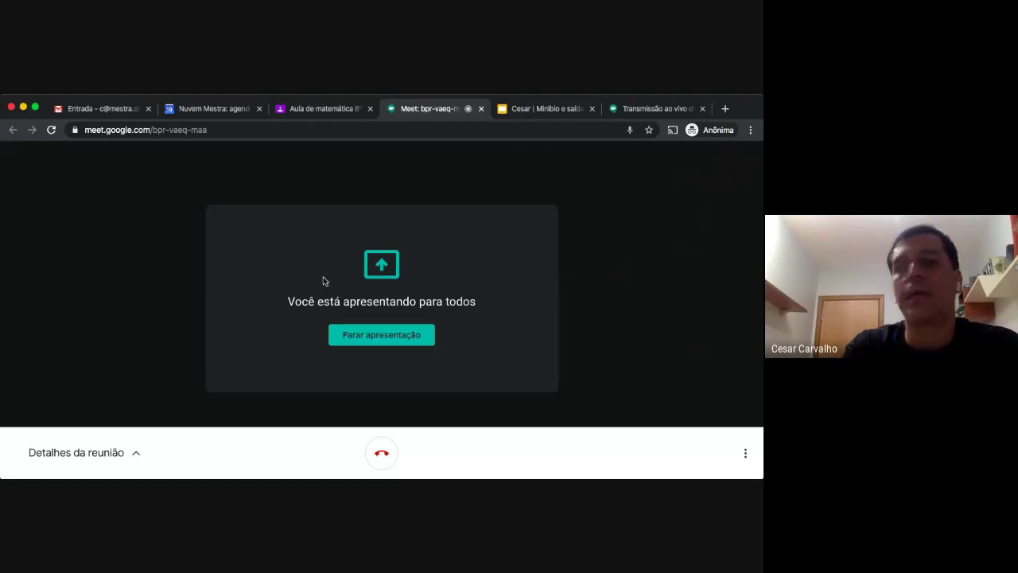
- Check the meeting's joining details, and end the presentation and the call, closing the meeting page
left_click(133, 452)
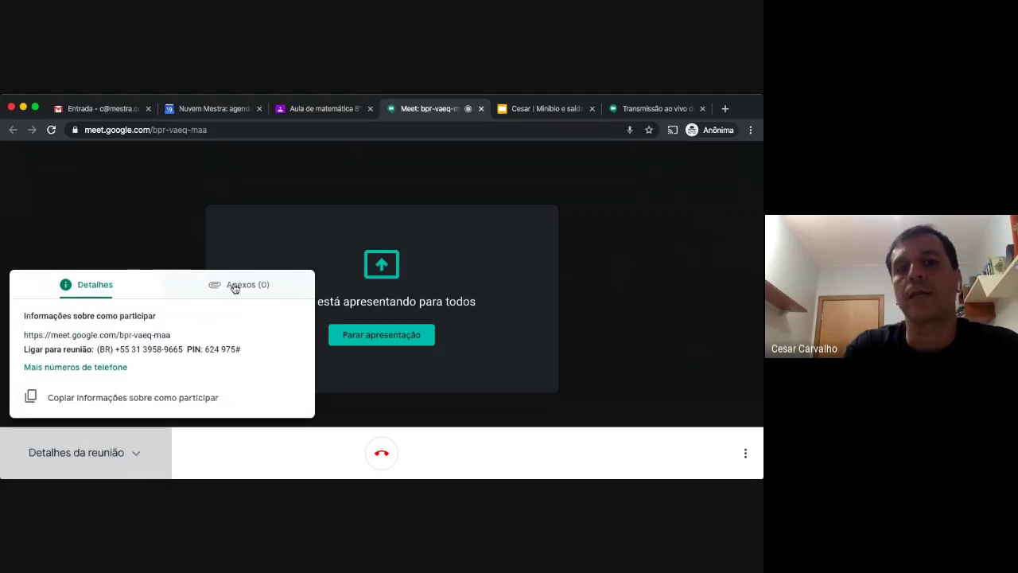
left_click(351, 339)
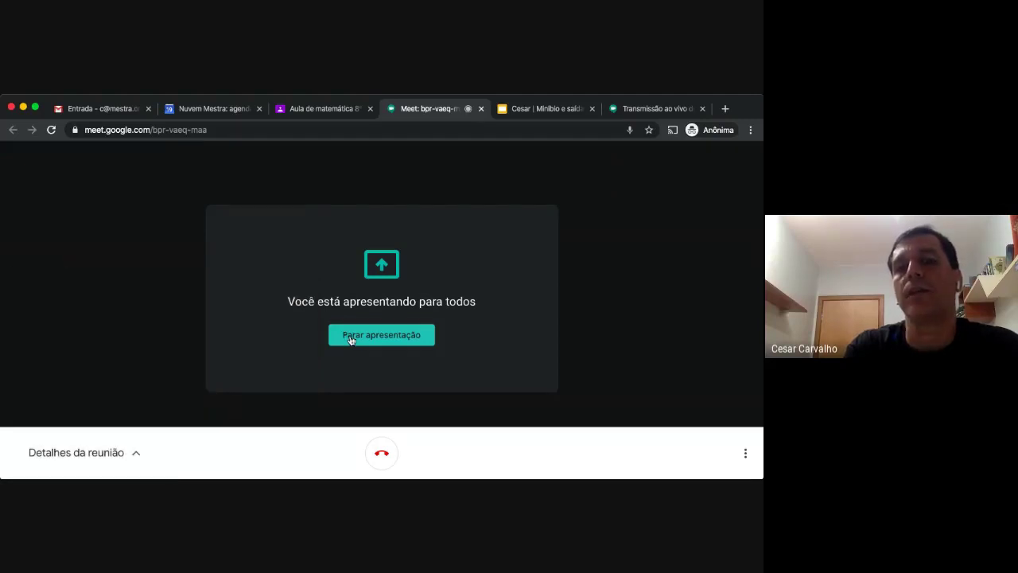
left_click(350, 335)
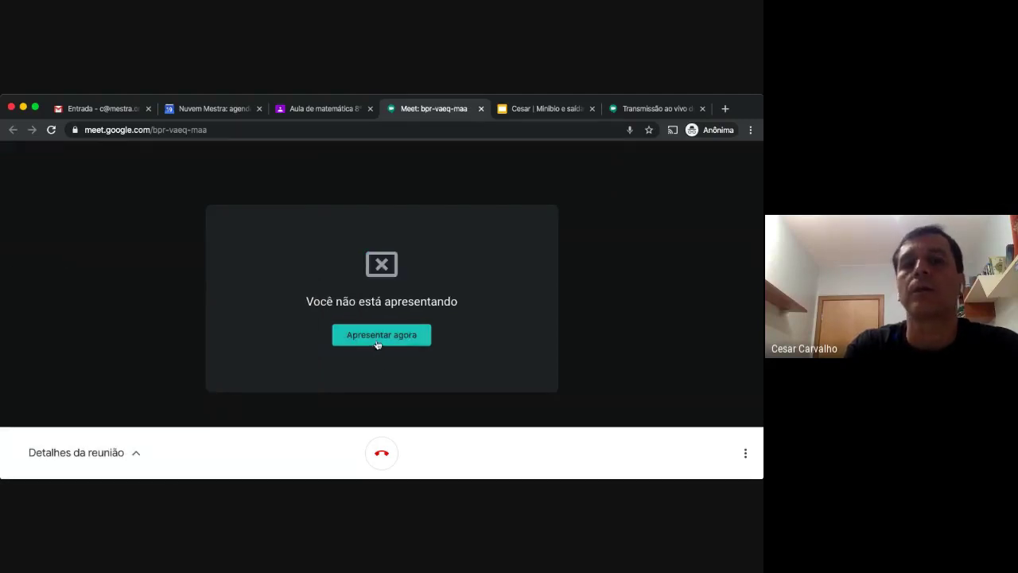
left_click(382, 453)
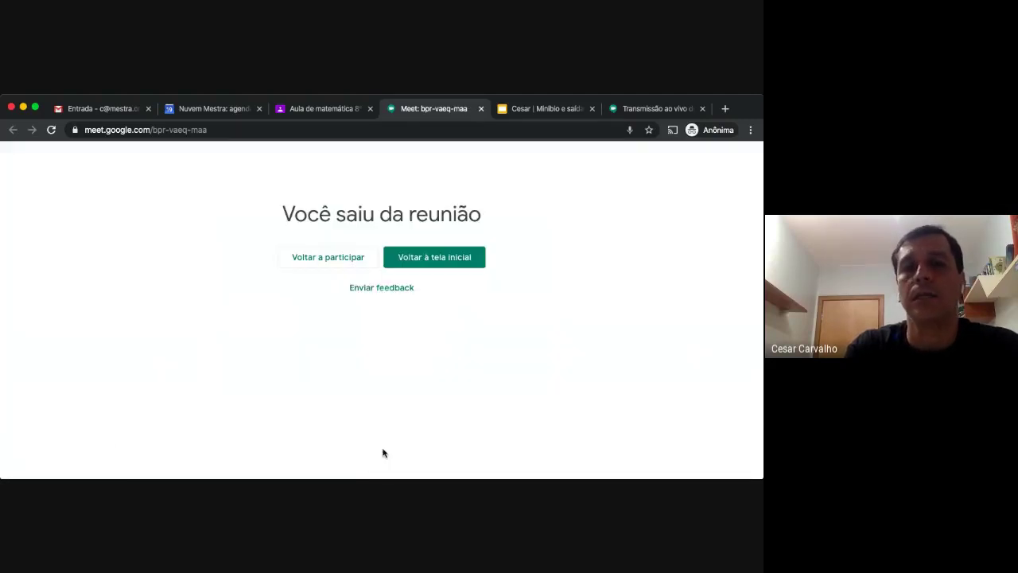
left_click(341, 261)
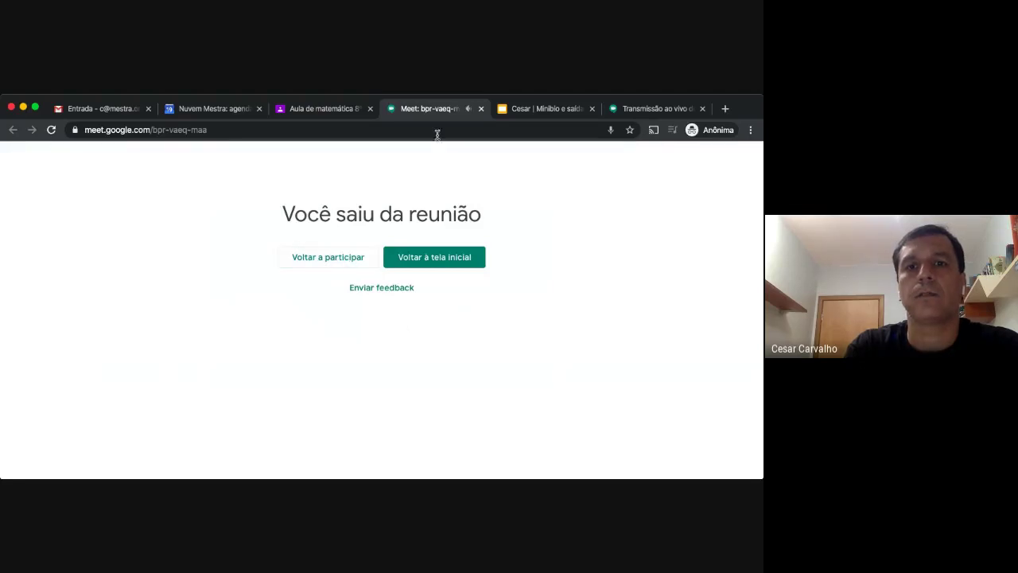
left_click(481, 108)
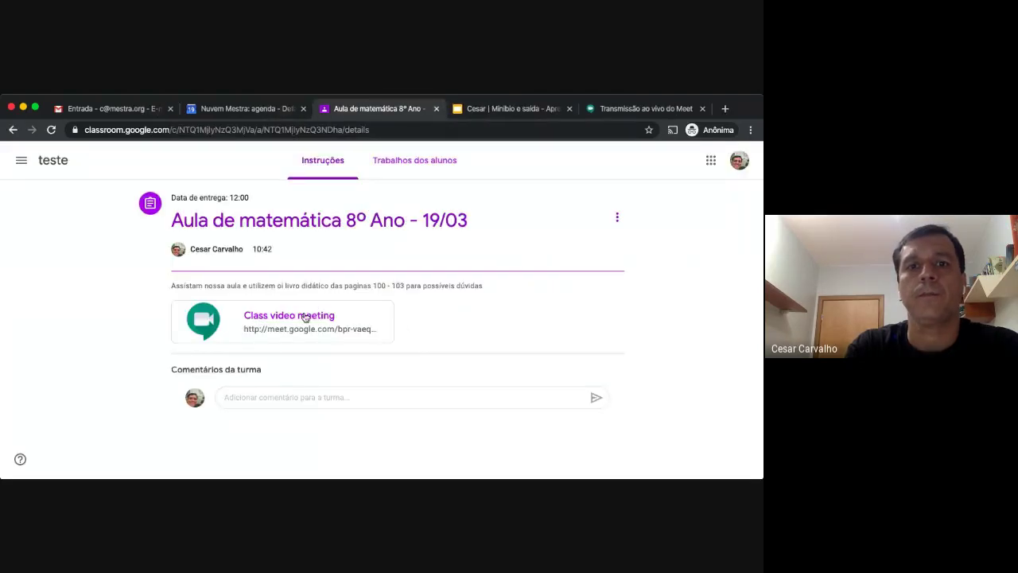
- Join the Class video meeting again from the activity with the microphone turned off, and close the meeting page after leaving
left_click(302, 316)
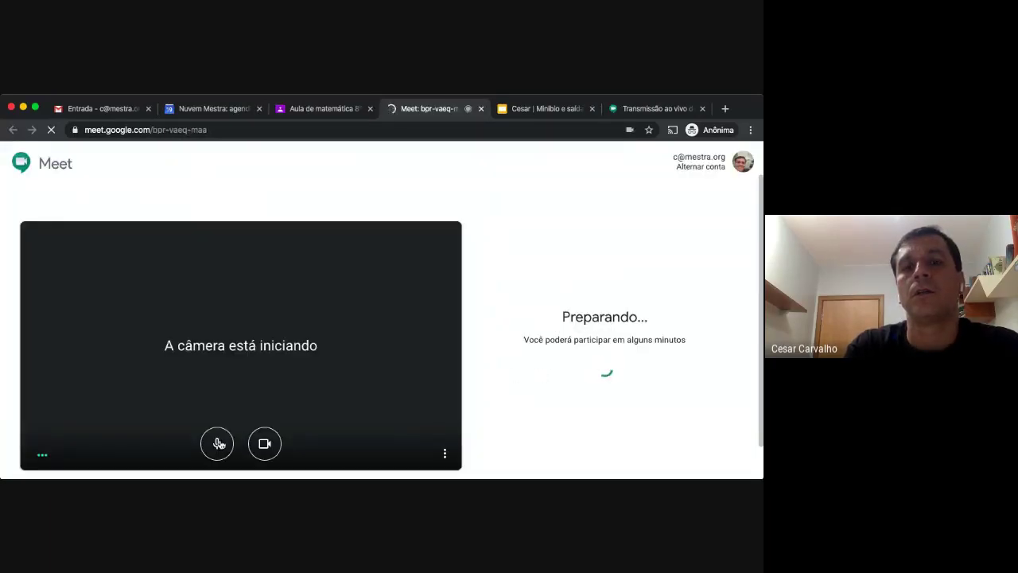
left_click(218, 443)
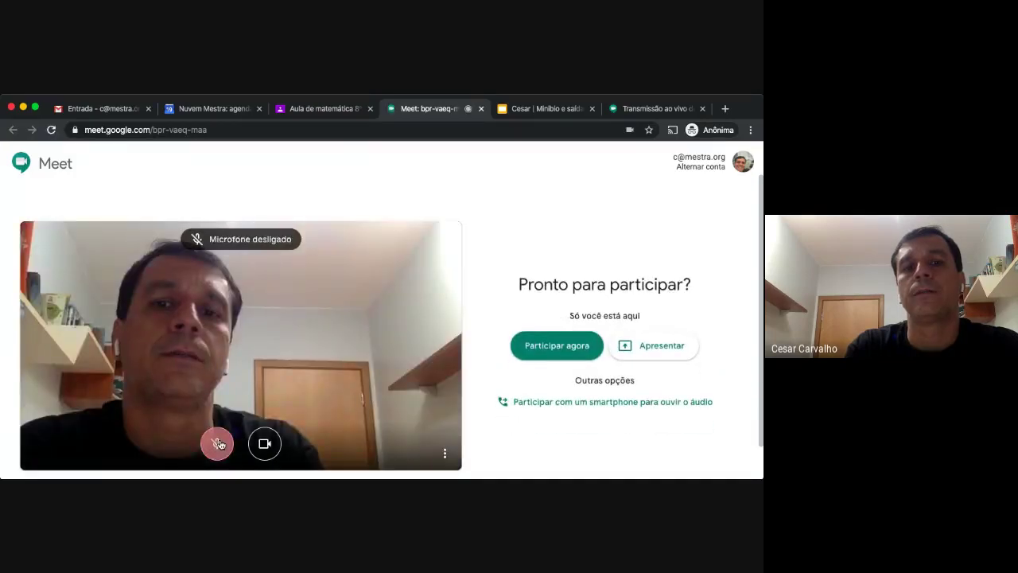
left_click(547, 345)
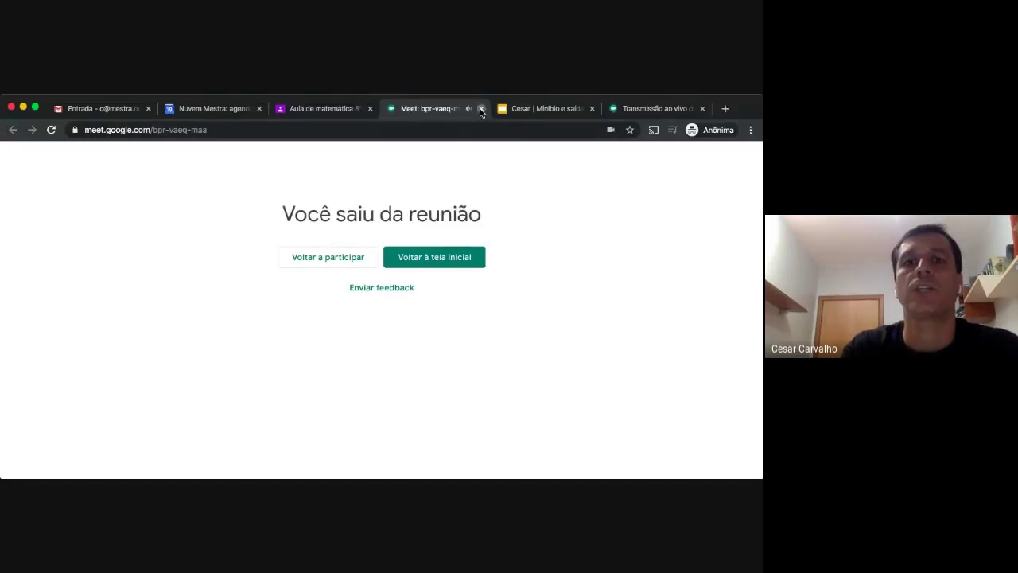
left_click(481, 110)
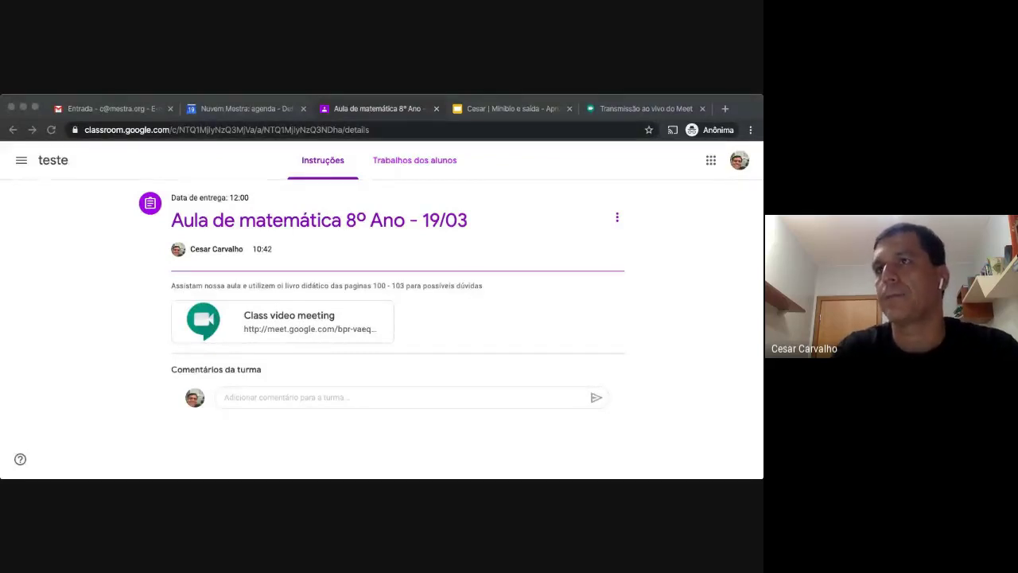
- Switch to Google Calendar and discard the unsaved untitled event
left_click(211, 111)
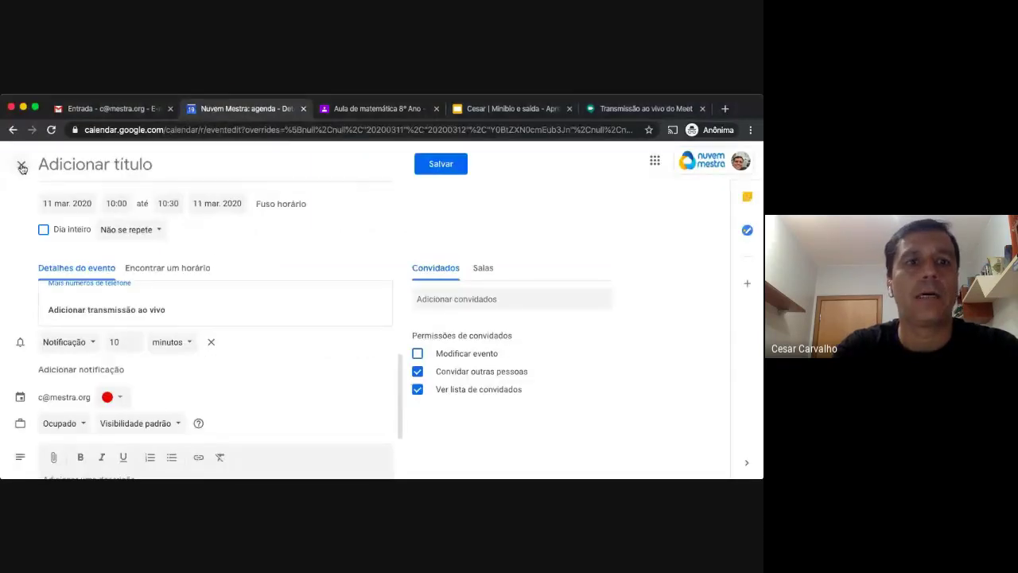
left_click(21, 165)
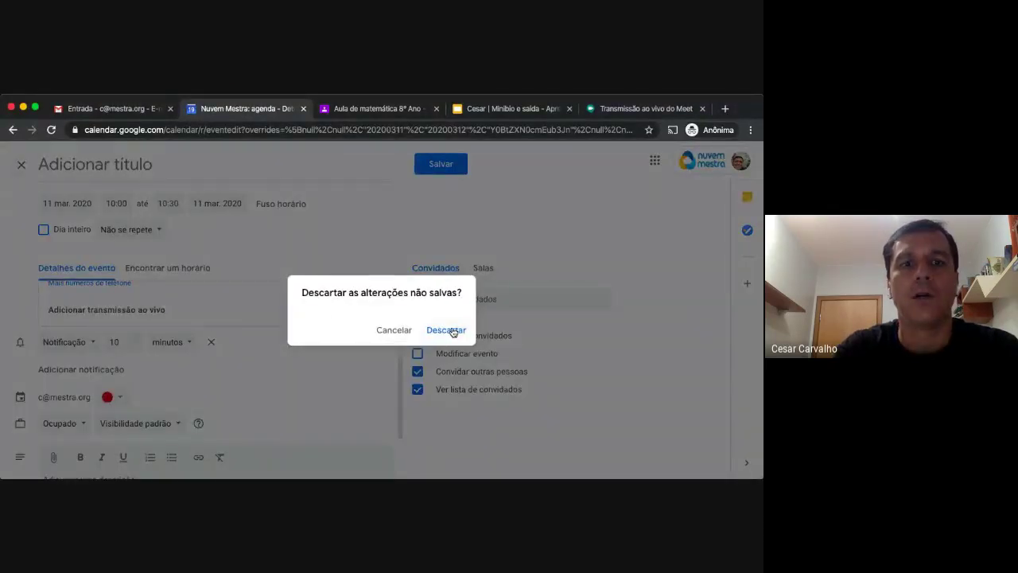
left_click(448, 330)
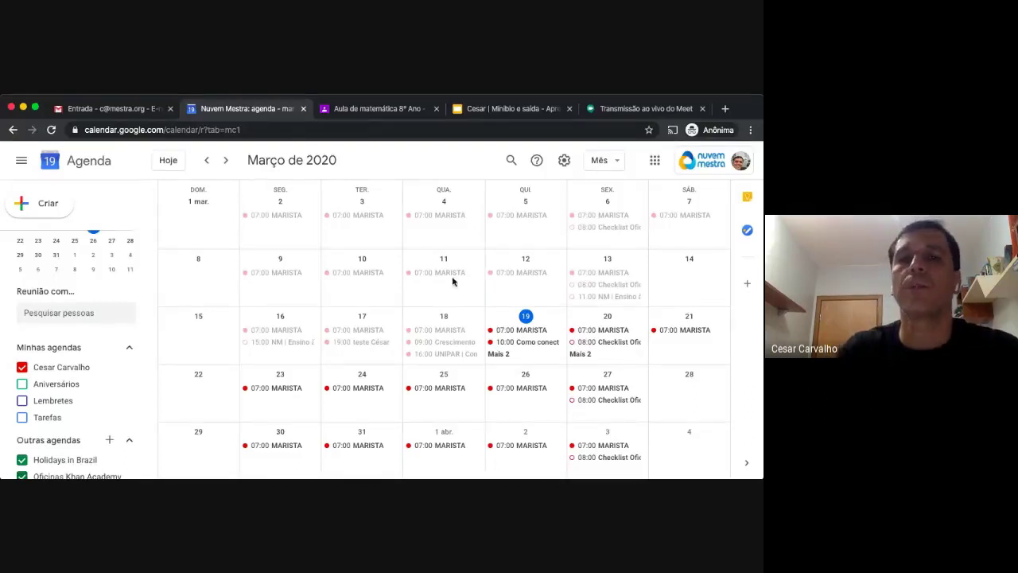
- Switch to Gmail and open Google Drive from its list of Google apps
left_click(143, 109)
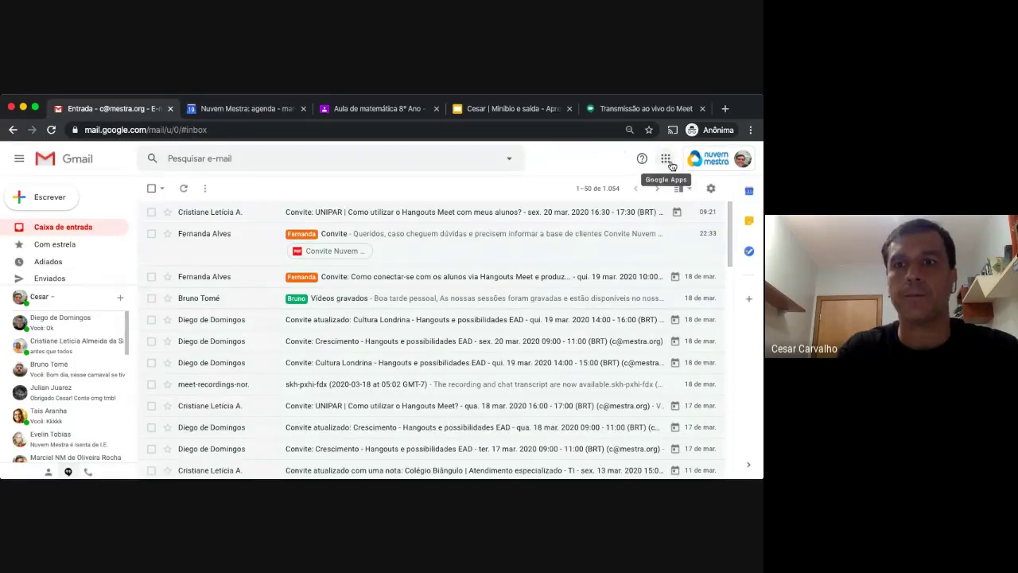
left_click(665, 159)
left_click(723, 212)
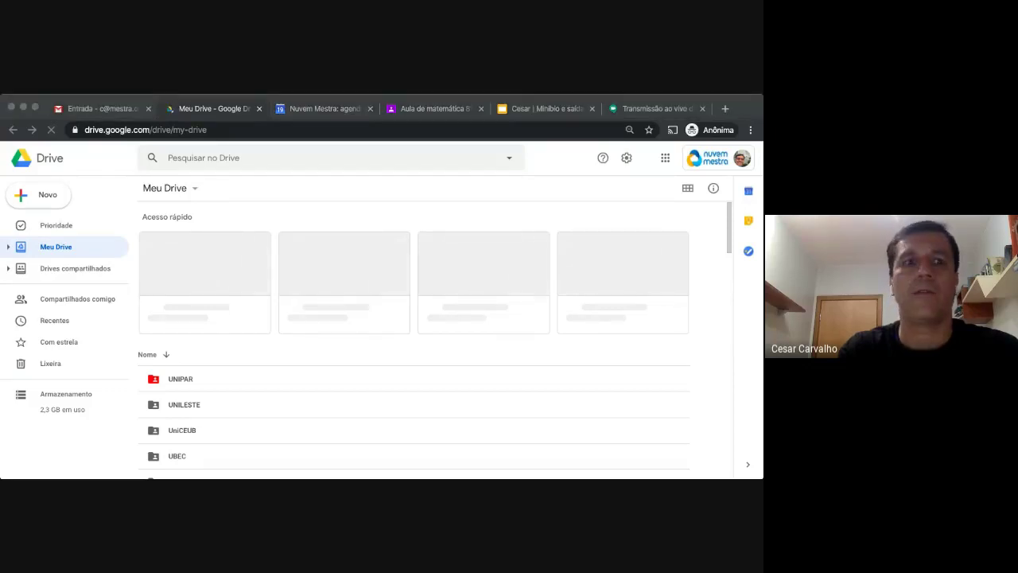
- Expand Meu Drive's folder tree and open the Meet Recordings folder
left_click(8, 250)
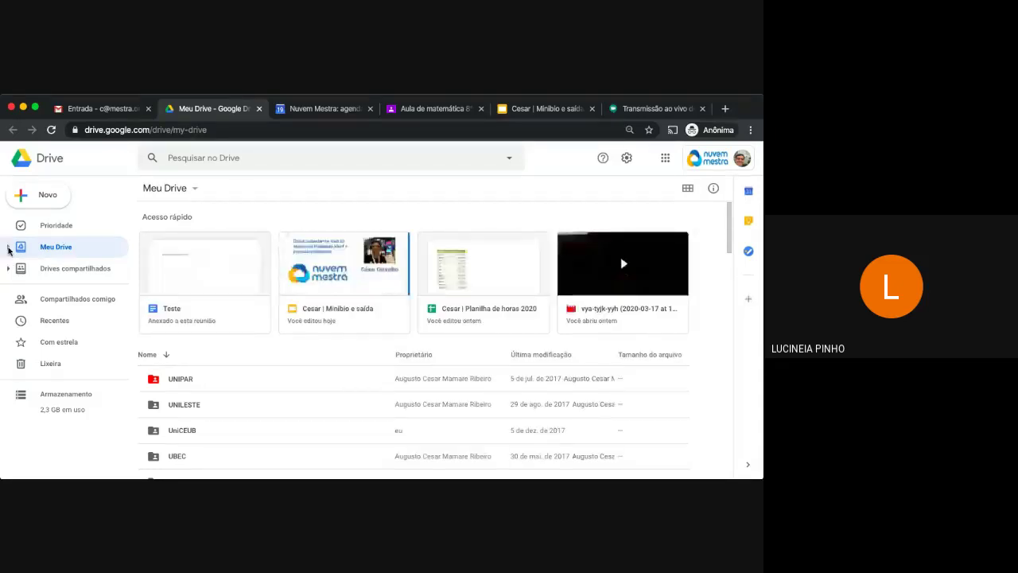
left_click(9, 248)
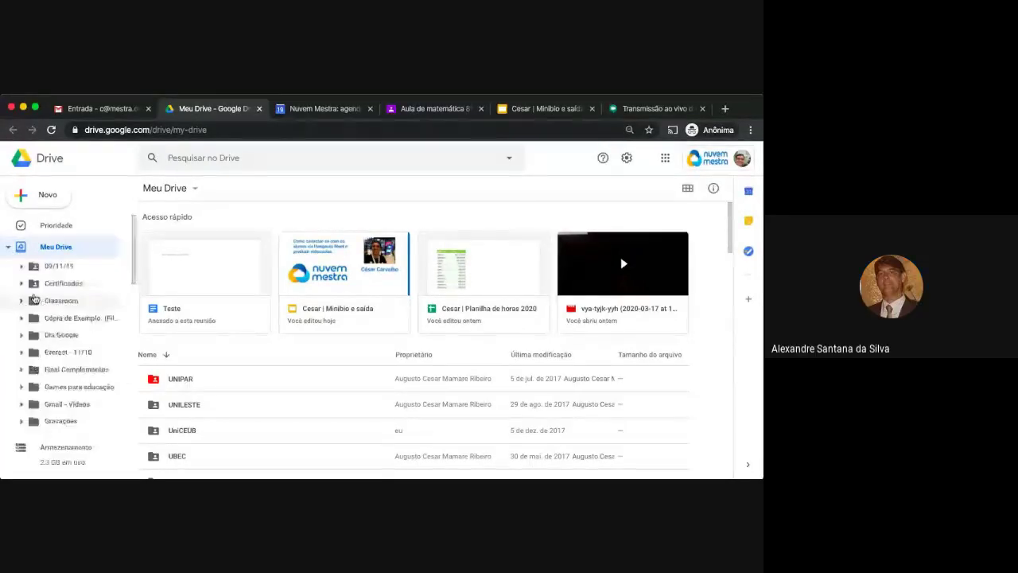
scroll(32, 294, "down", 3)
scroll(34, 298, "down", 5)
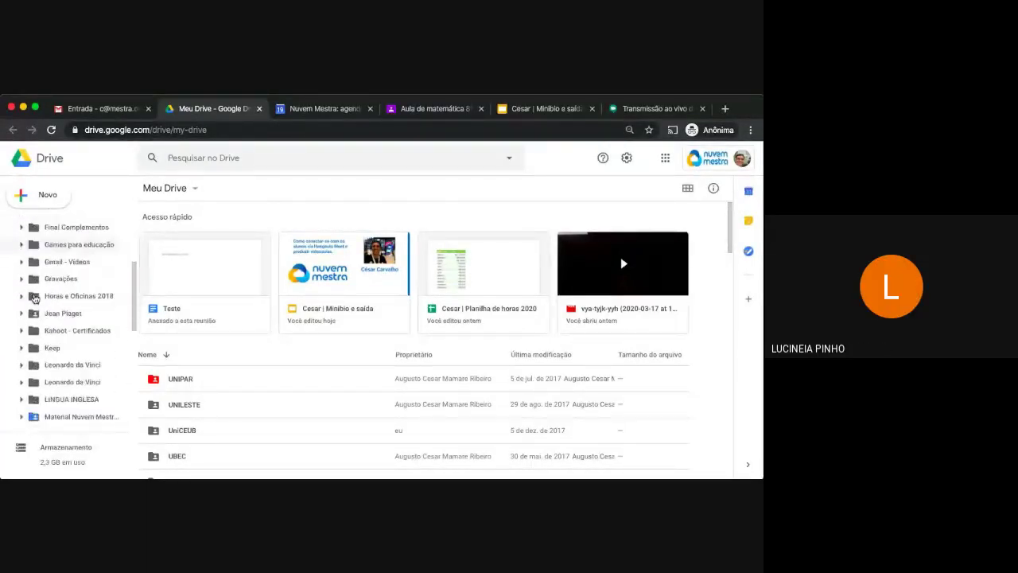
scroll(34, 299, "down", 1)
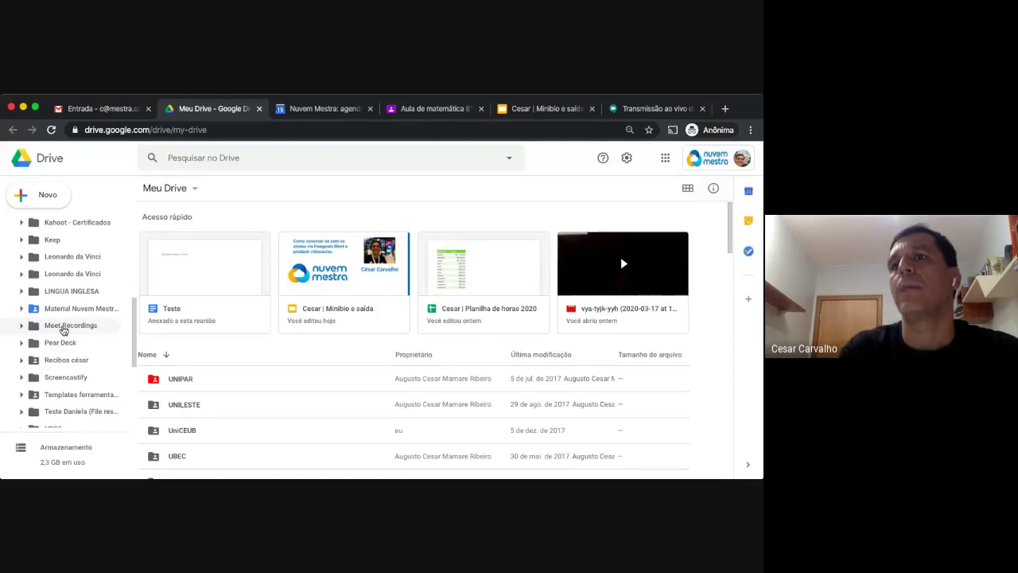
left_click(67, 328)
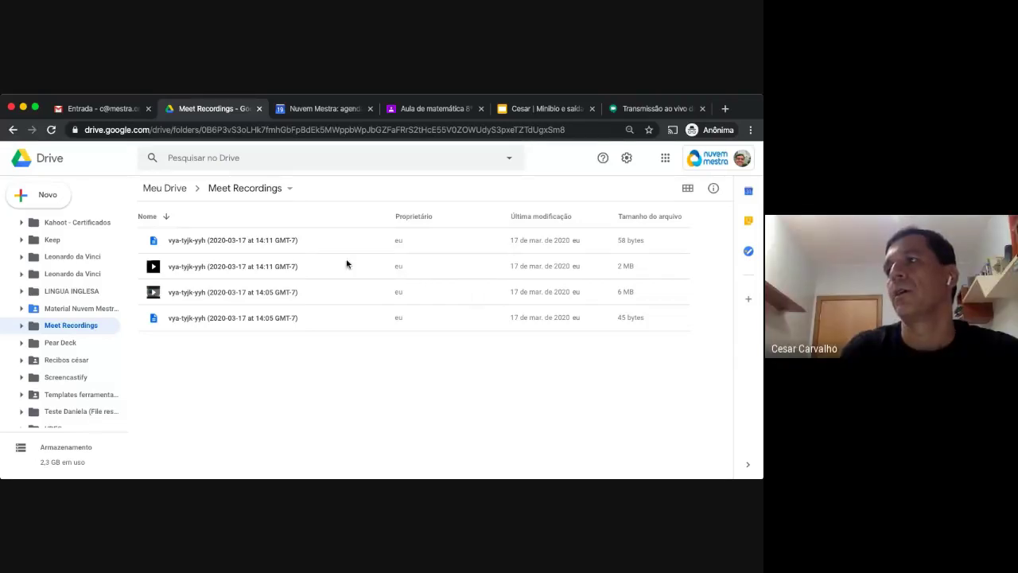
- View the chat transcript of the 14:11 recording in Meet Recordings, and switch to the Aula de matemática 8º Ano activity in Google Classroom
double_click(202, 243)
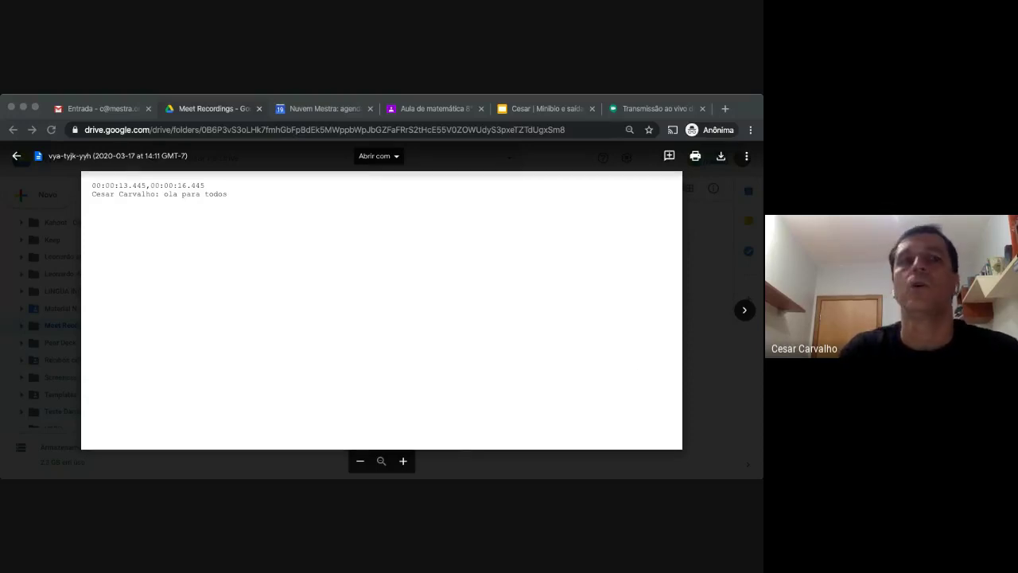
left_click(69, 207)
left_click(16, 156)
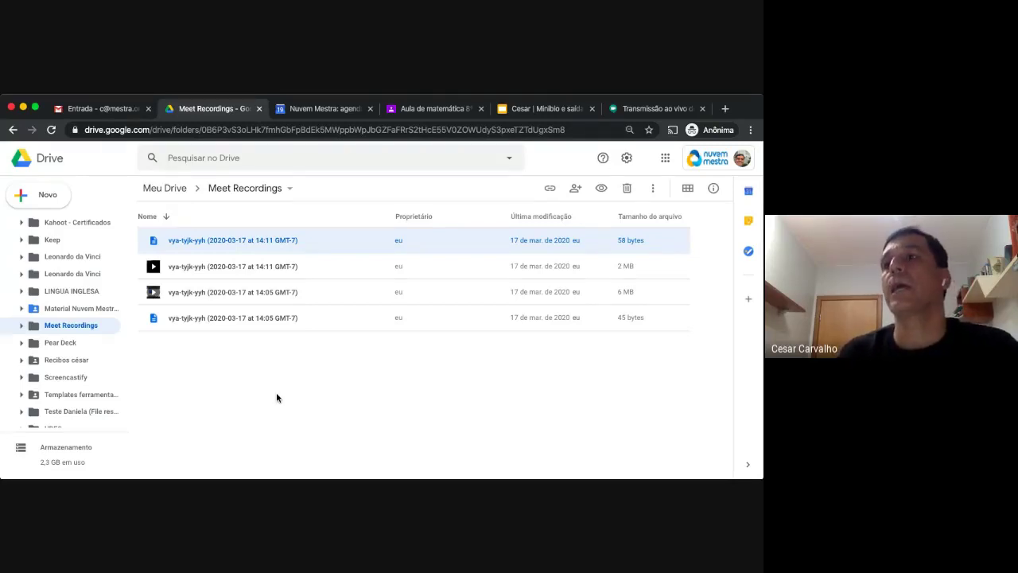
left_click(339, 111)
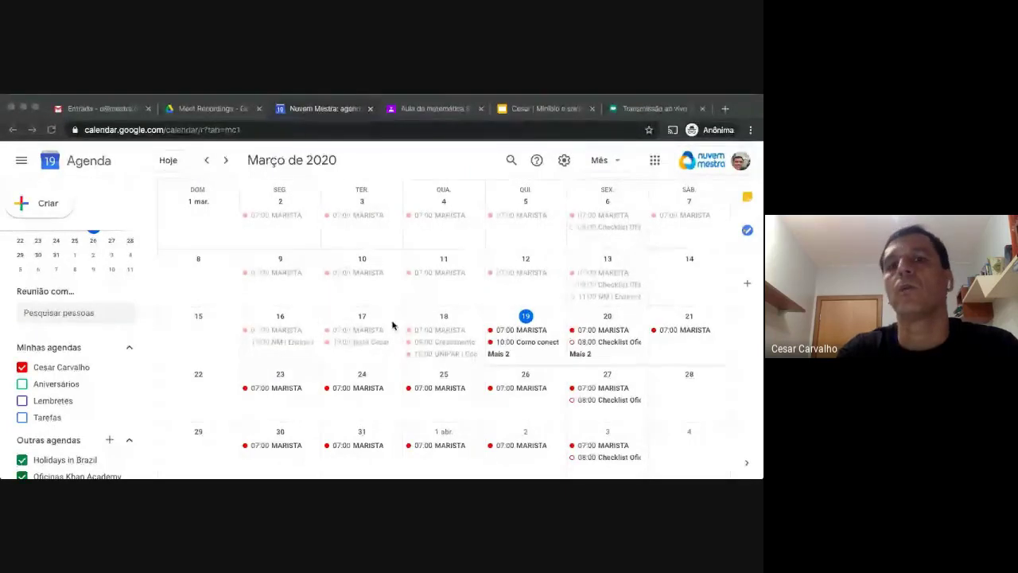
left_click(418, 108)
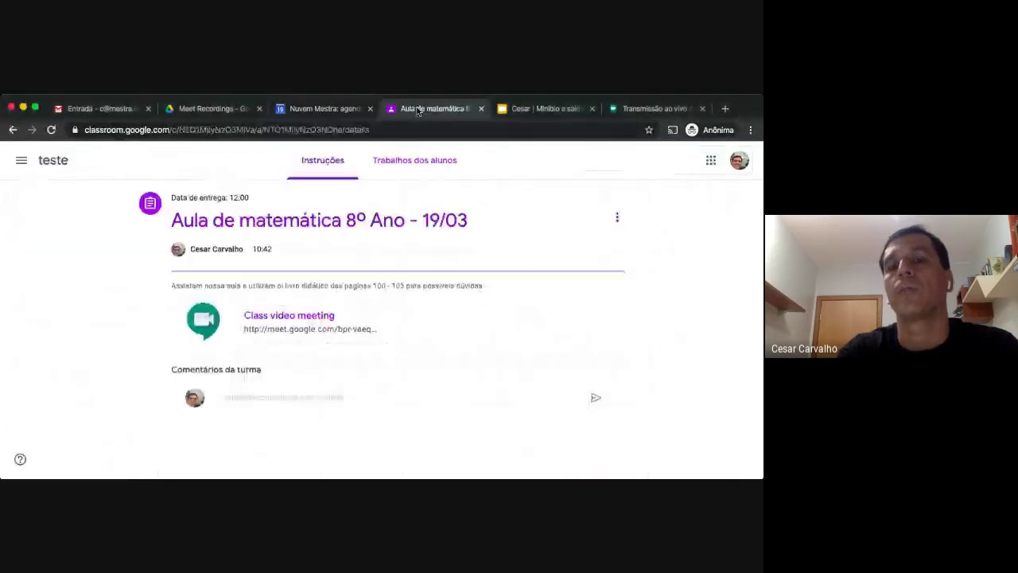
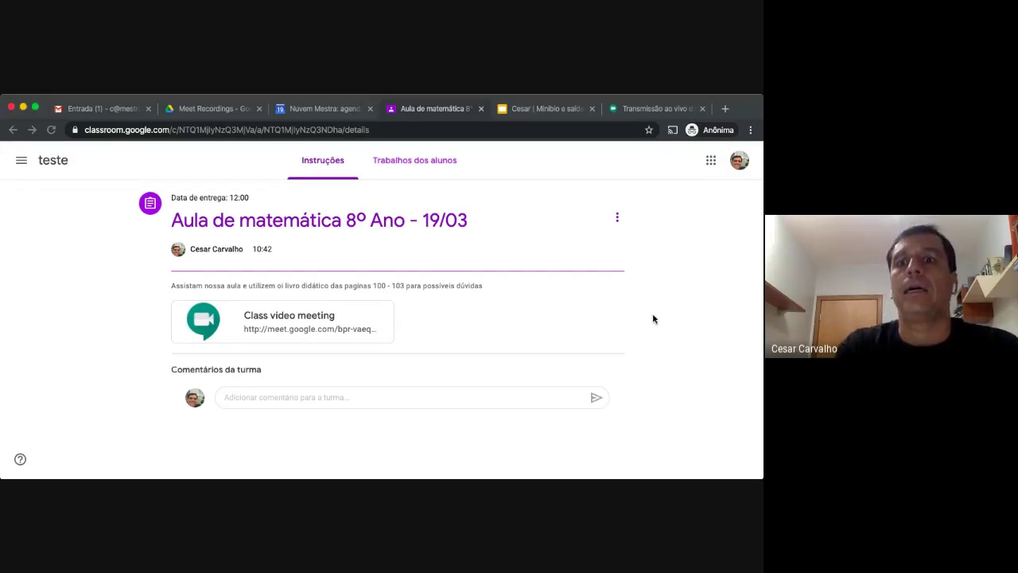
- Switch to Google Calendar and join the Hangouts Meet of the 10:30 Aula de matemática event on 19 March with the microphone off
left_click(301, 110)
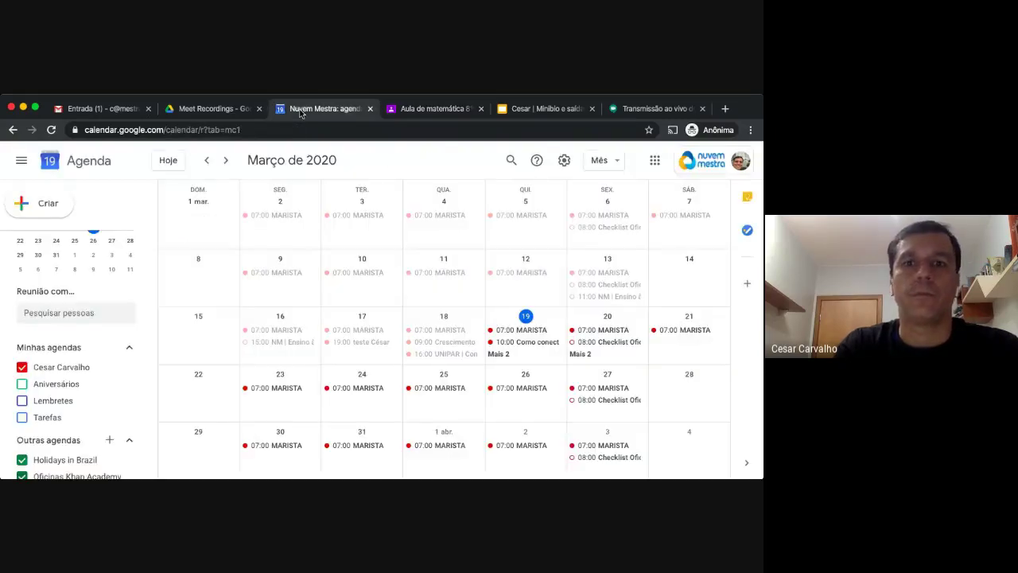
left_click(498, 353)
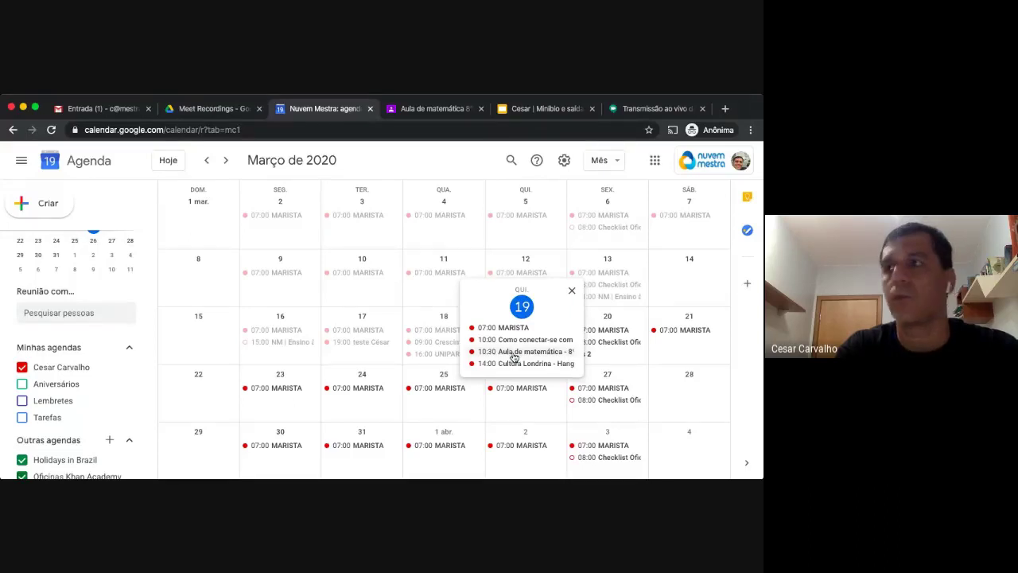
left_click(514, 352)
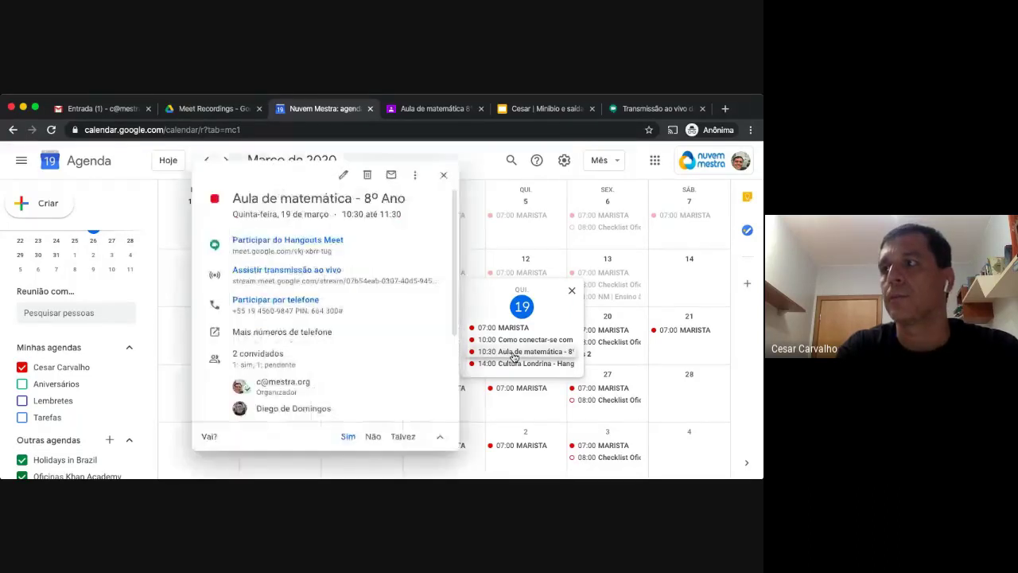
left_click(278, 240)
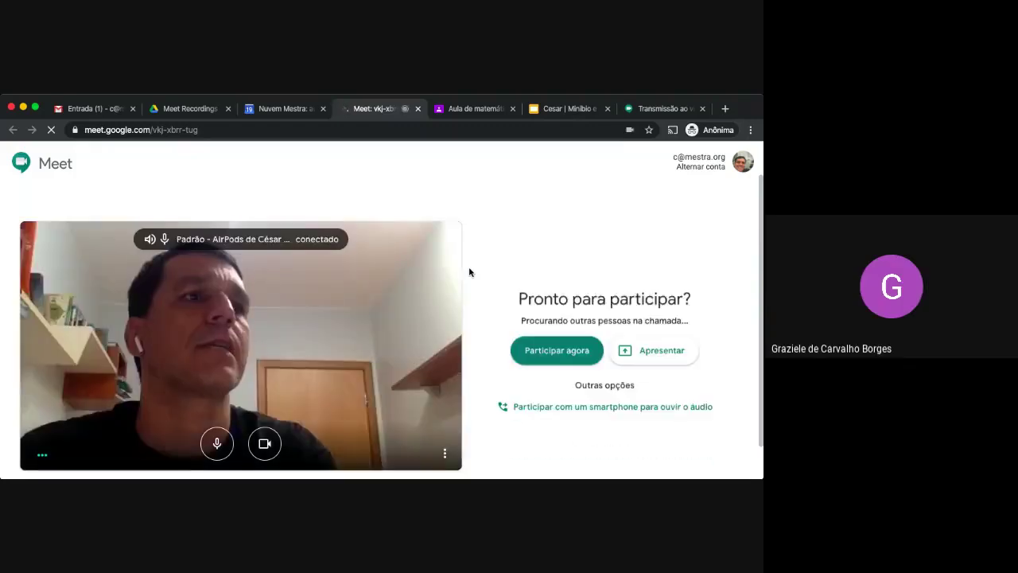
left_click(215, 451)
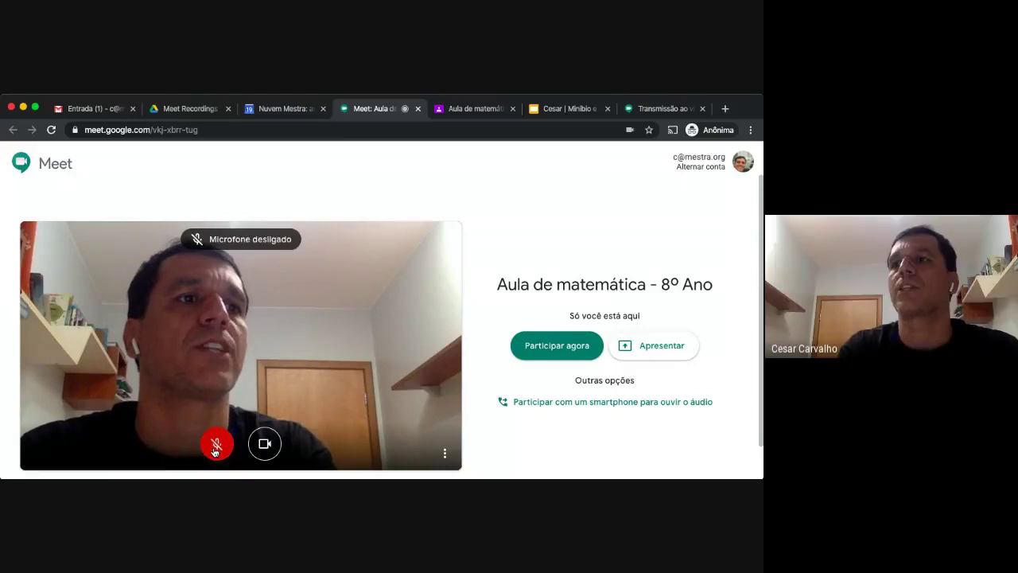
left_click(538, 353)
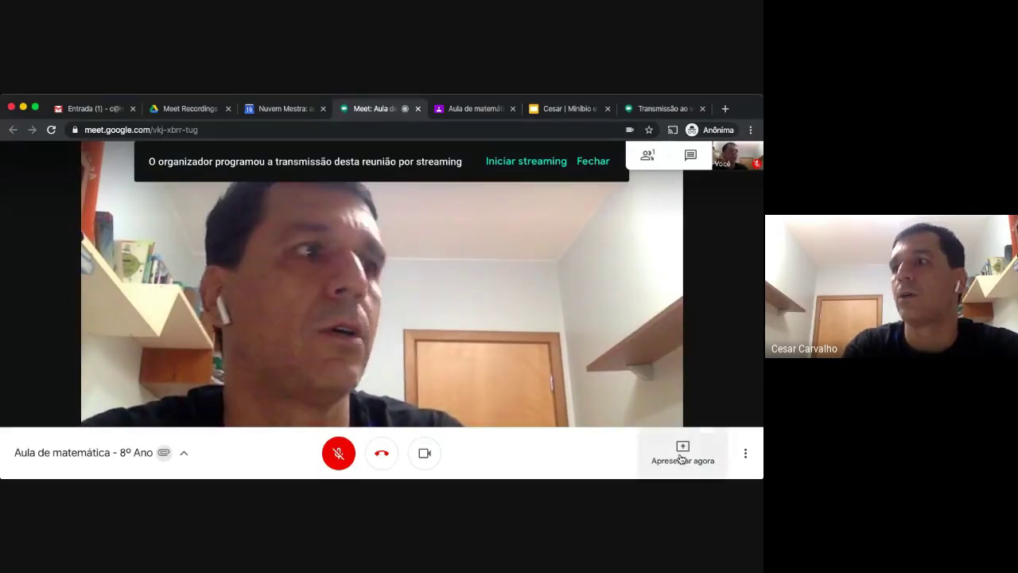
- Turn the microphone on and off again, and view the meeting's options for presenting the whole screen or a window
left_click(338, 450)
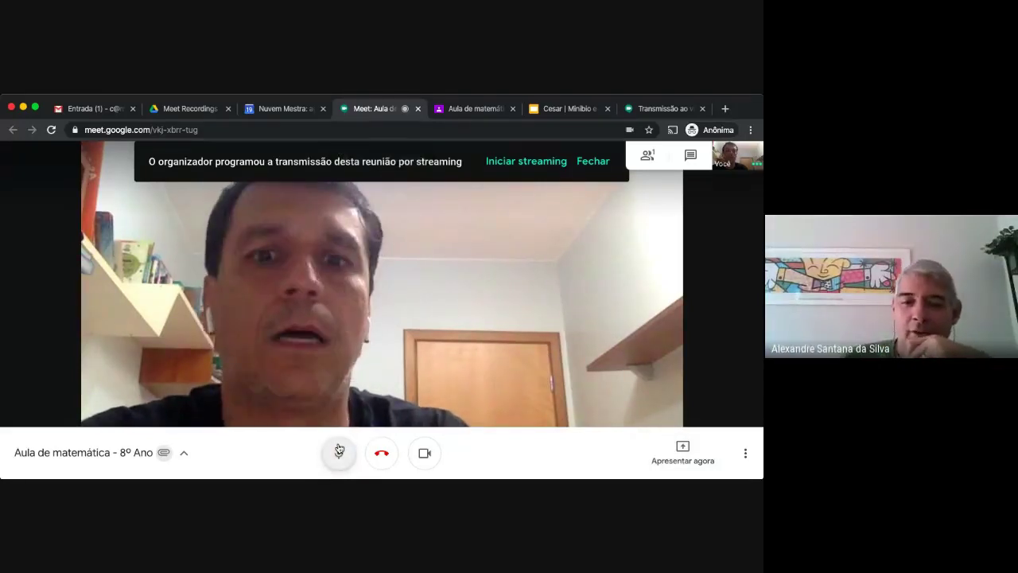
left_click(338, 450)
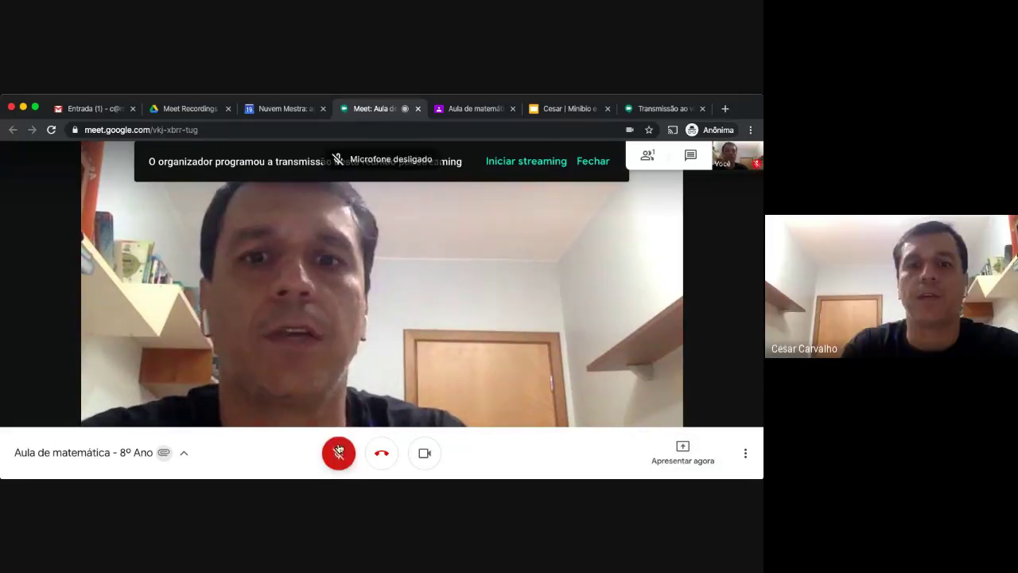
left_click(683, 451)
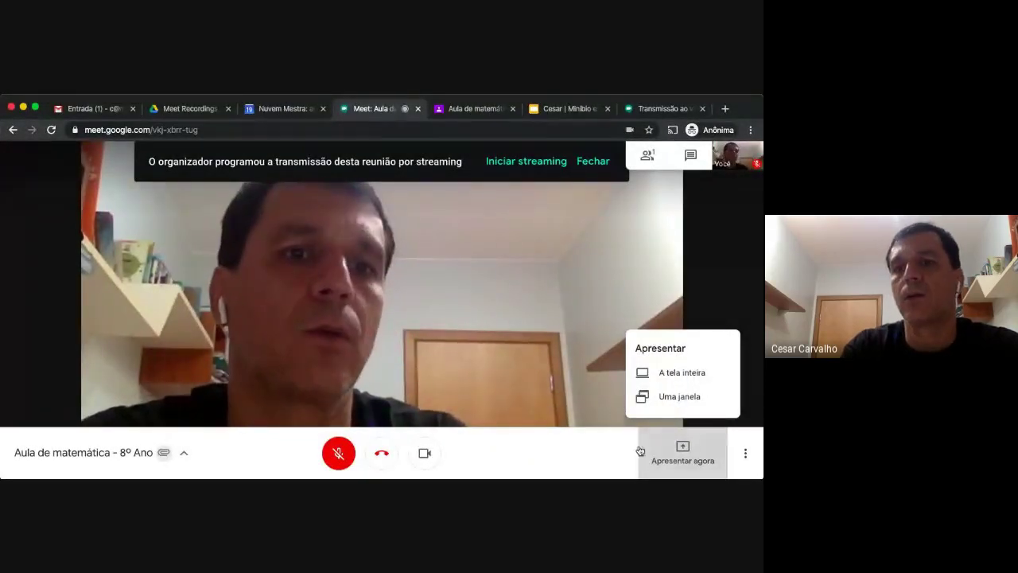
left_click(669, 398)
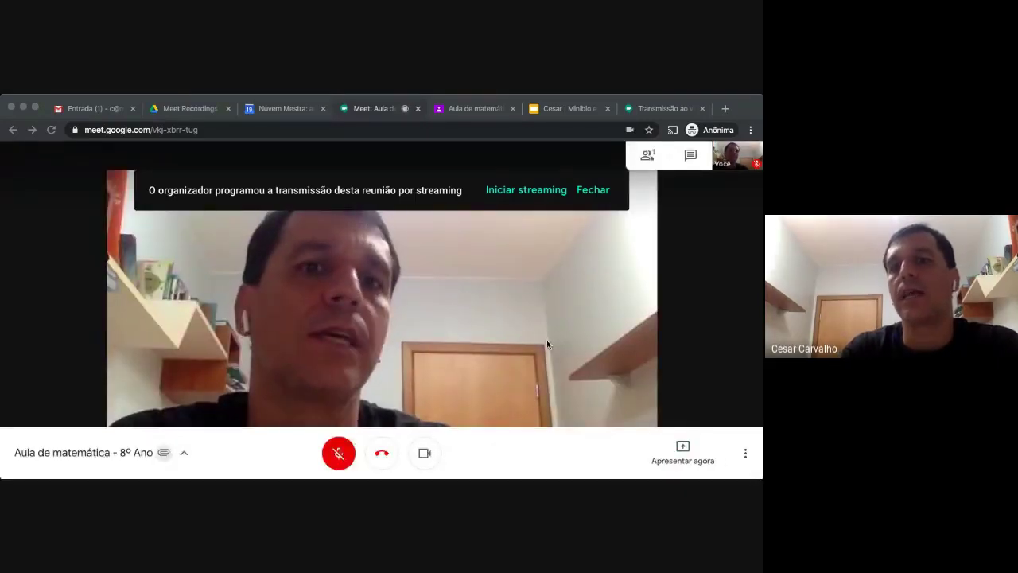
left_click(684, 454)
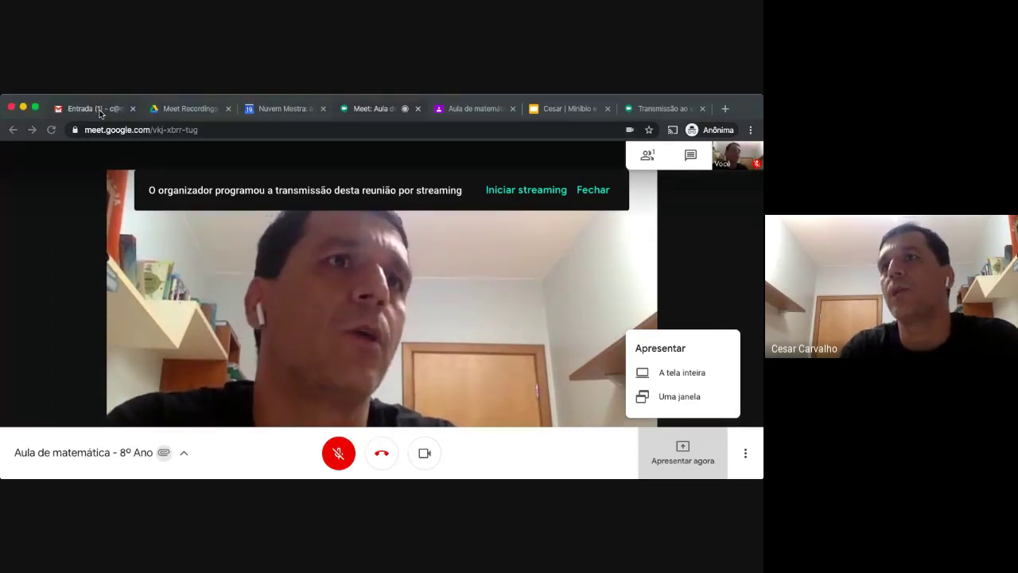
- Separate the Gmail page into its own browser window and return it to the first place in the original window
left_click(100, 111)
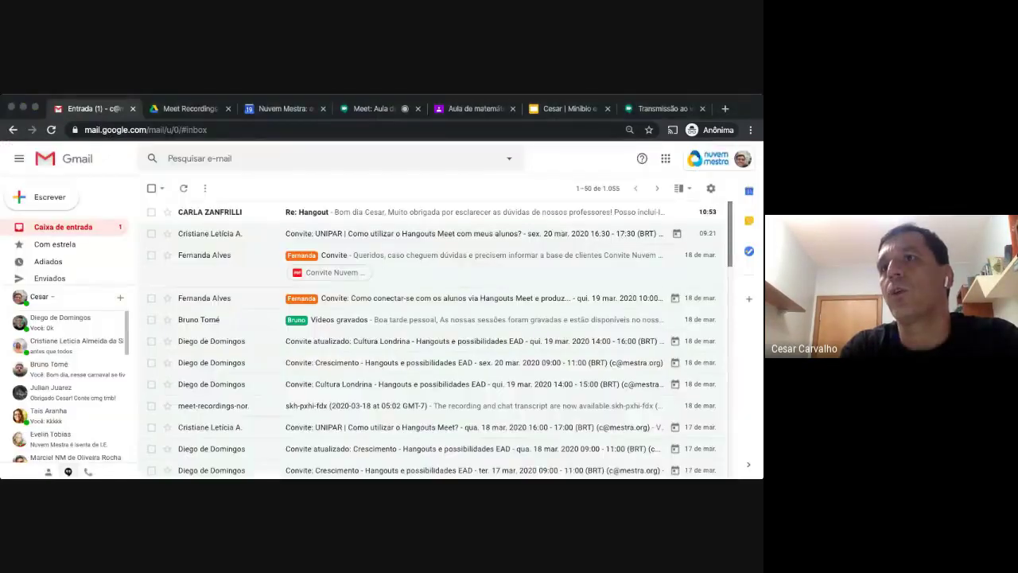
key("super+w")
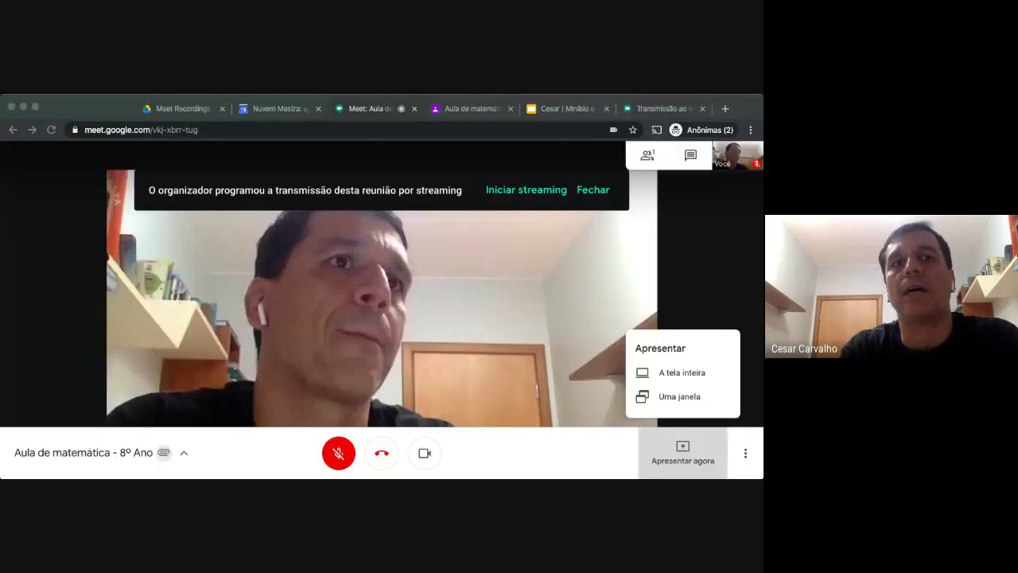
left_click(138, 111)
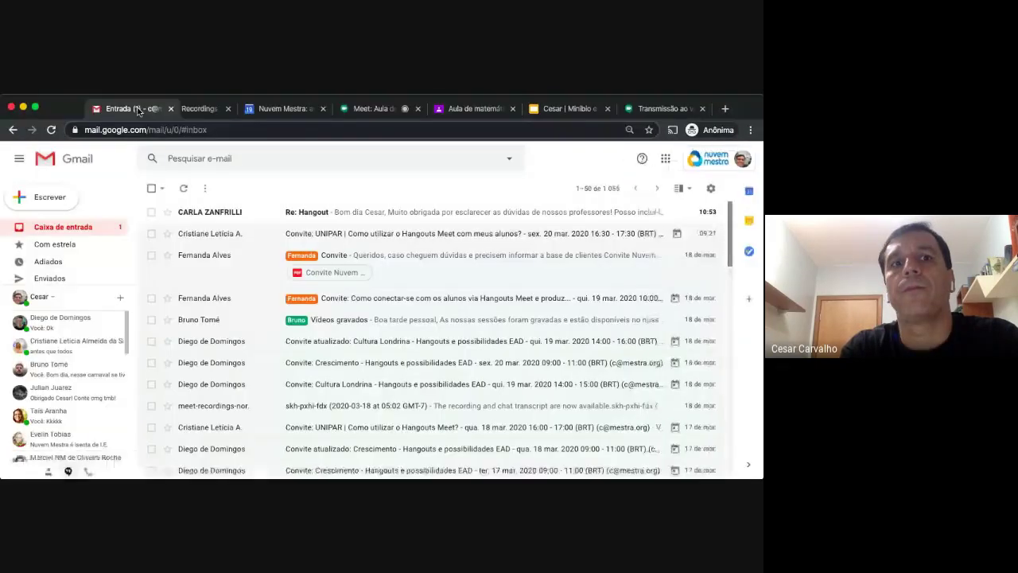
left_click_drag(121, 112, 115, 110)
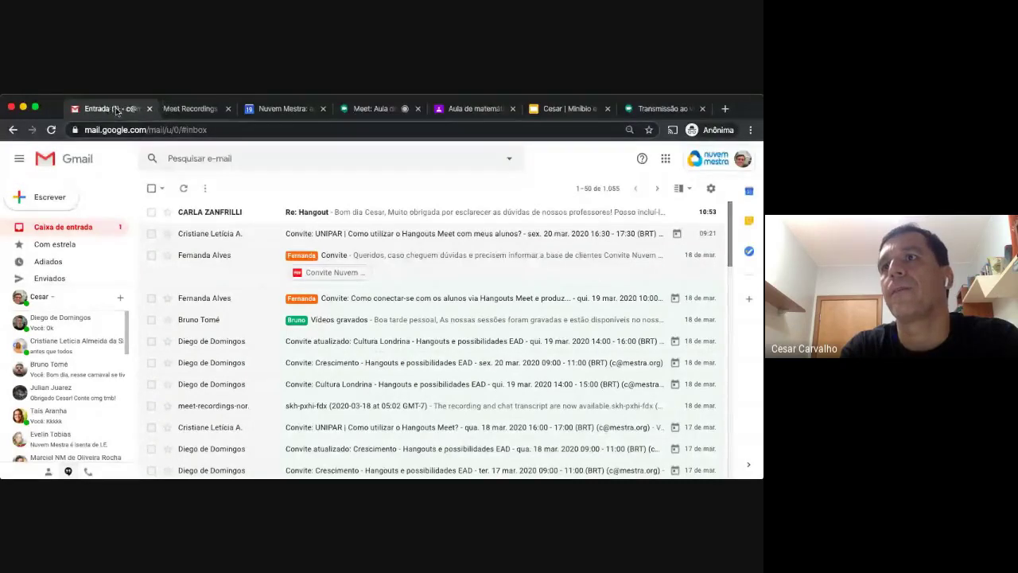
- Look through the open Drive and Calendar pages, return to the Aula de matemática meeting and leave the call
left_click(187, 112)
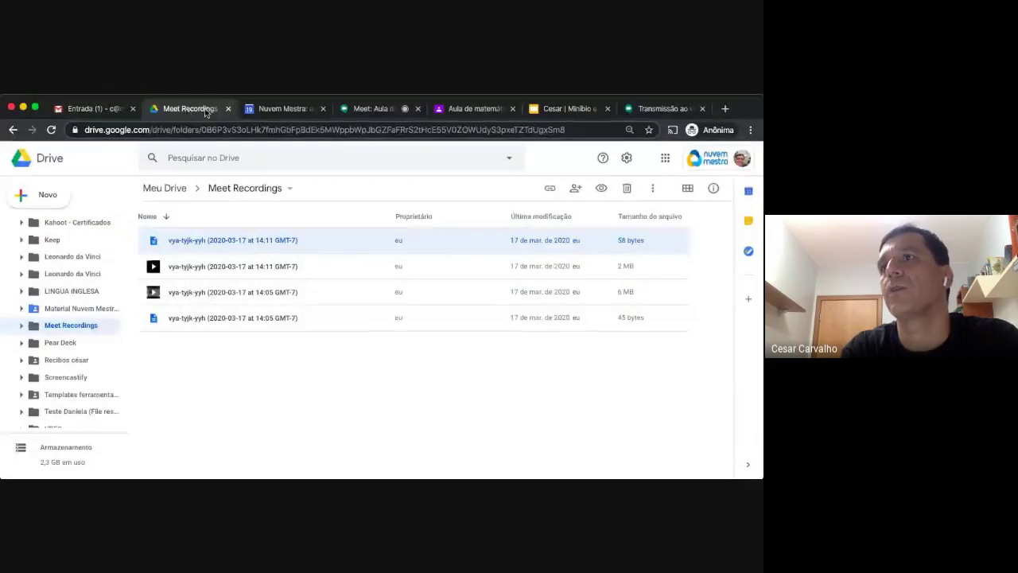
left_click(283, 111)
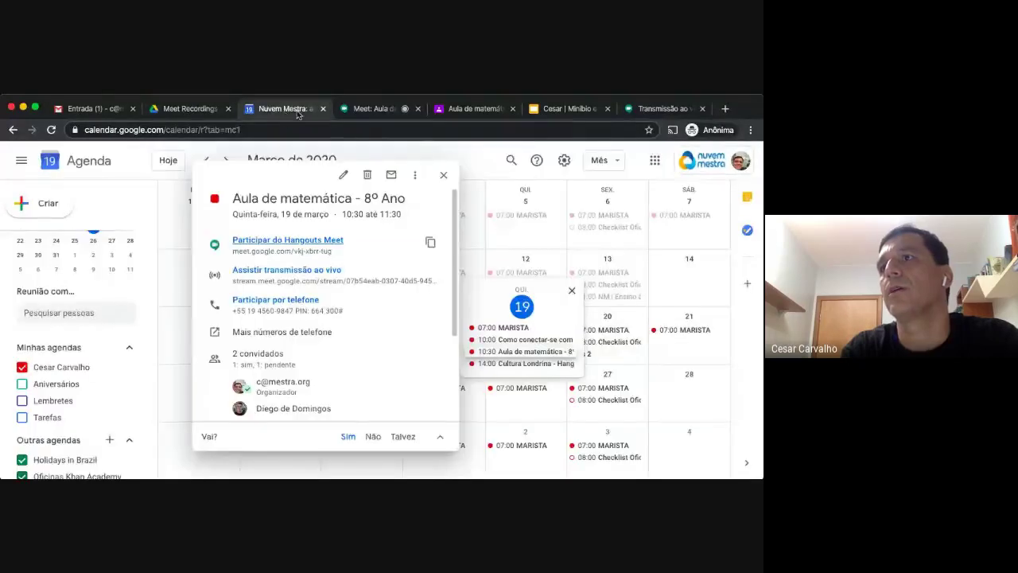
left_click(366, 111)
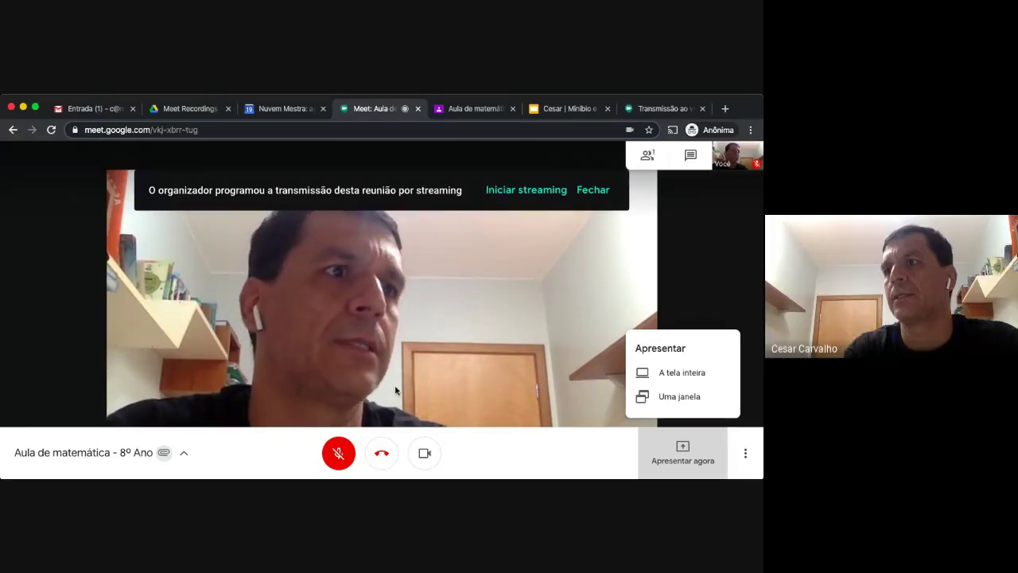
left_click(389, 422)
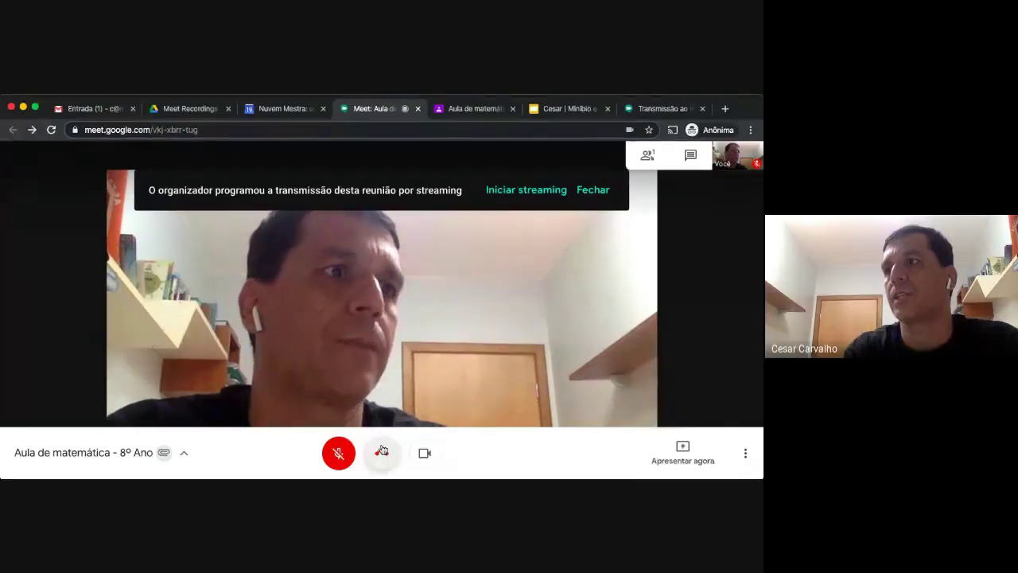
left_click(382, 453)
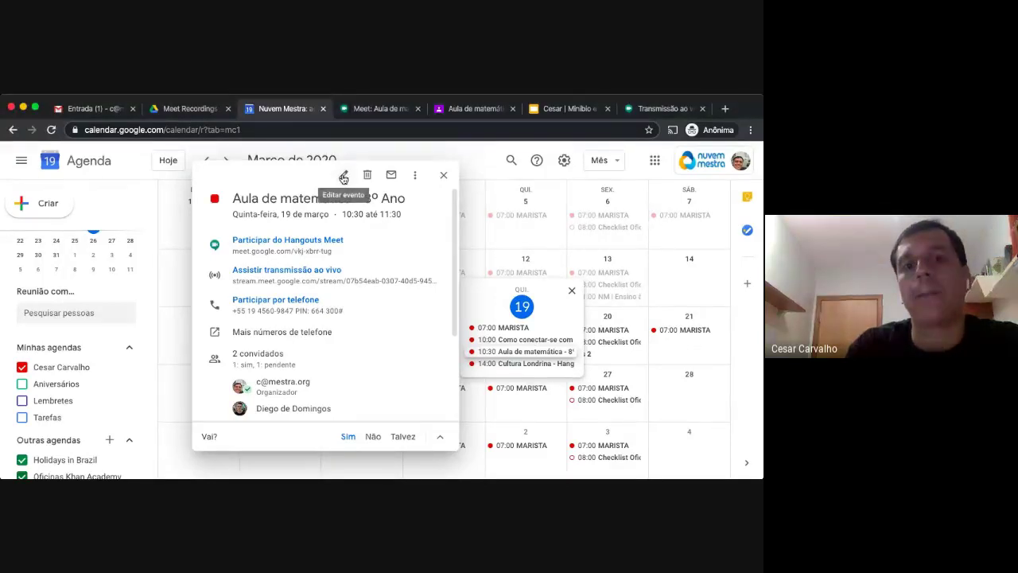
- Open the Aula de matemática - 8º Ano event for editing in Google Calendar and review its notification and description settings
left_click(343, 177)
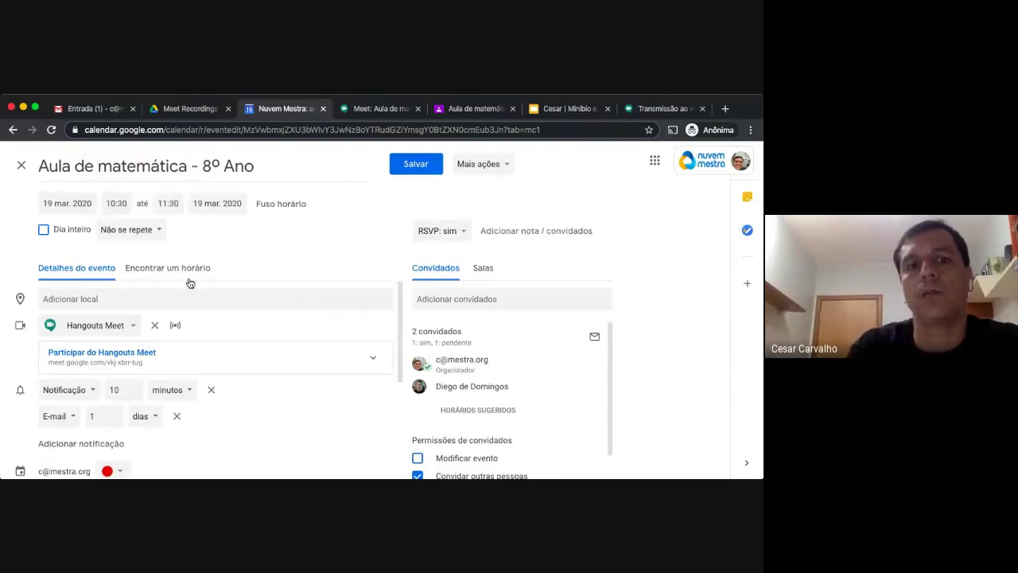
scroll(22, 380, "down", 2)
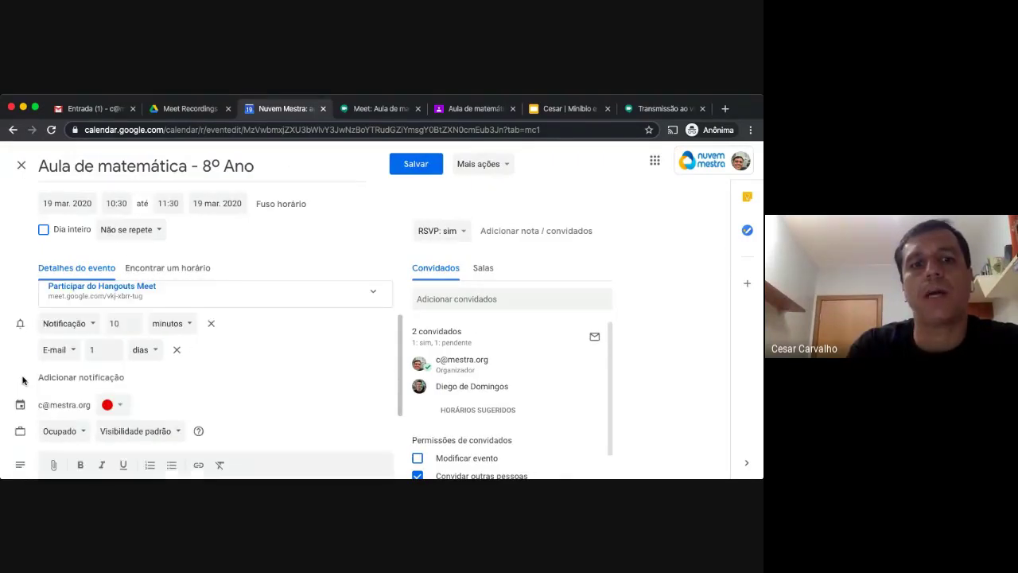
scroll(31, 410, "down", 1)
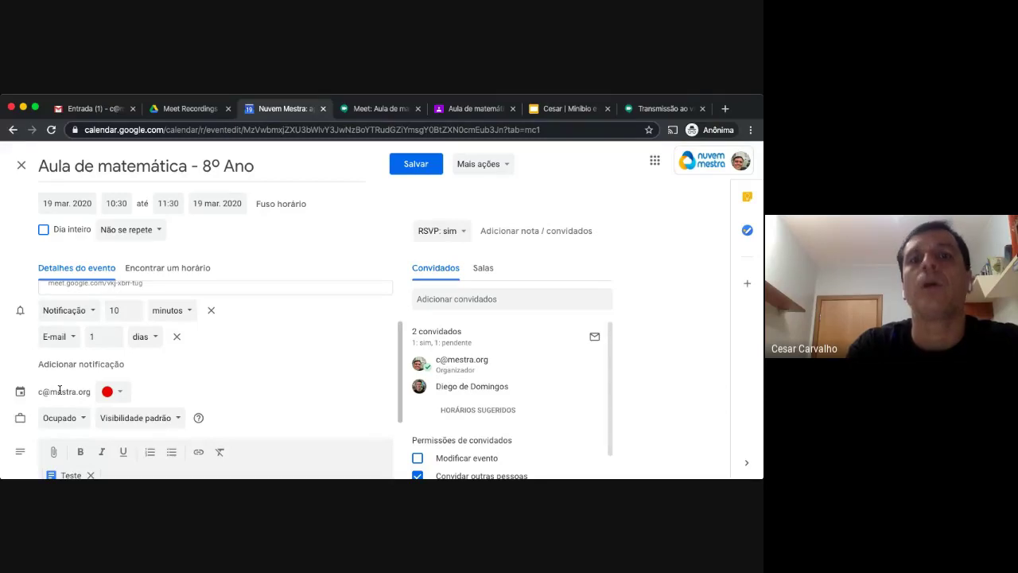
- Enter 8A as a guest group for the event and clear the entry
left_click(424, 300)
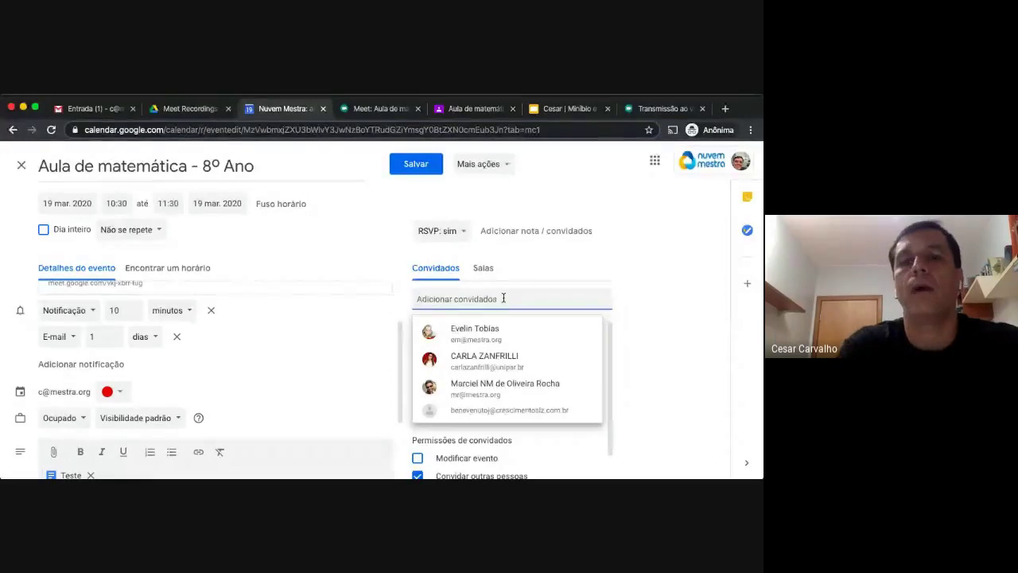
type("8A")
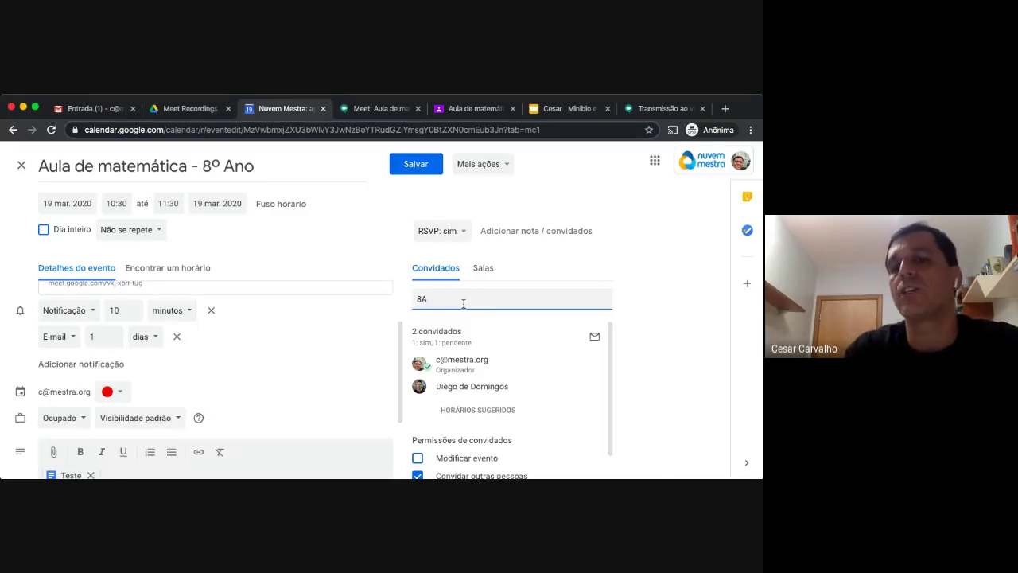
key("BackSpace")
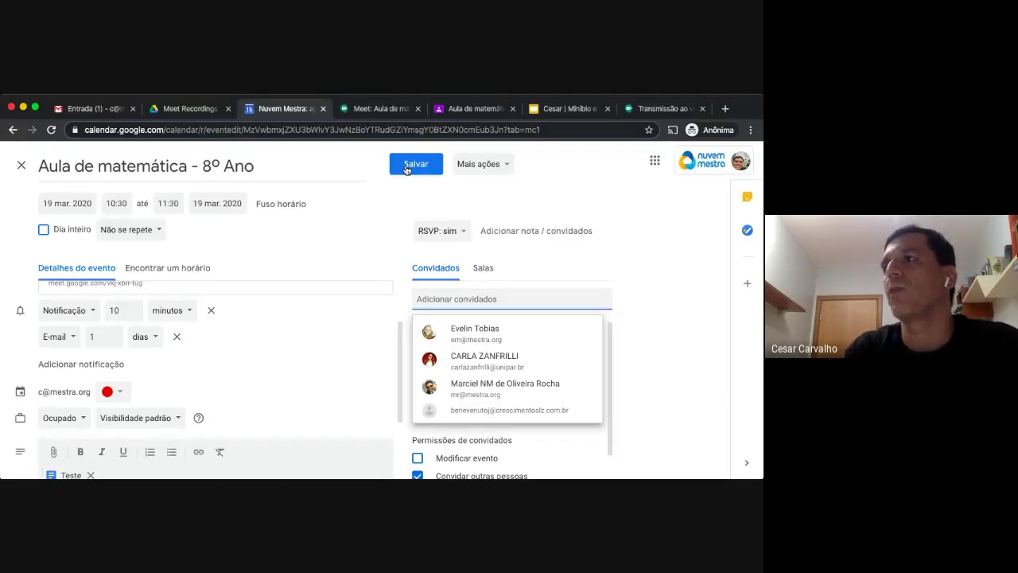
- Check the activity in Google Classroom, return to the Calendar event and expand its Hangouts Meet joining details
left_click(460, 110)
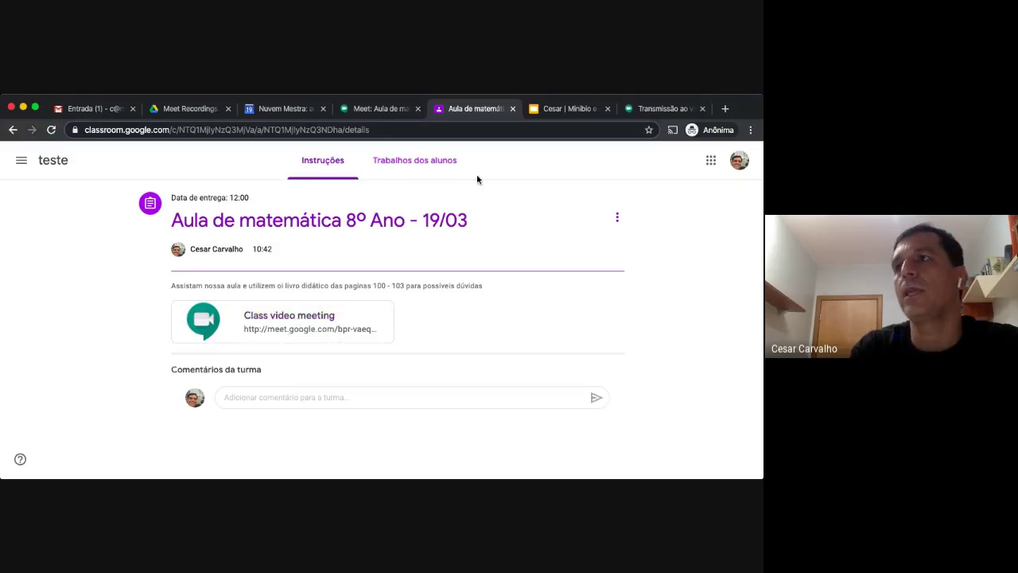
left_click(274, 109)
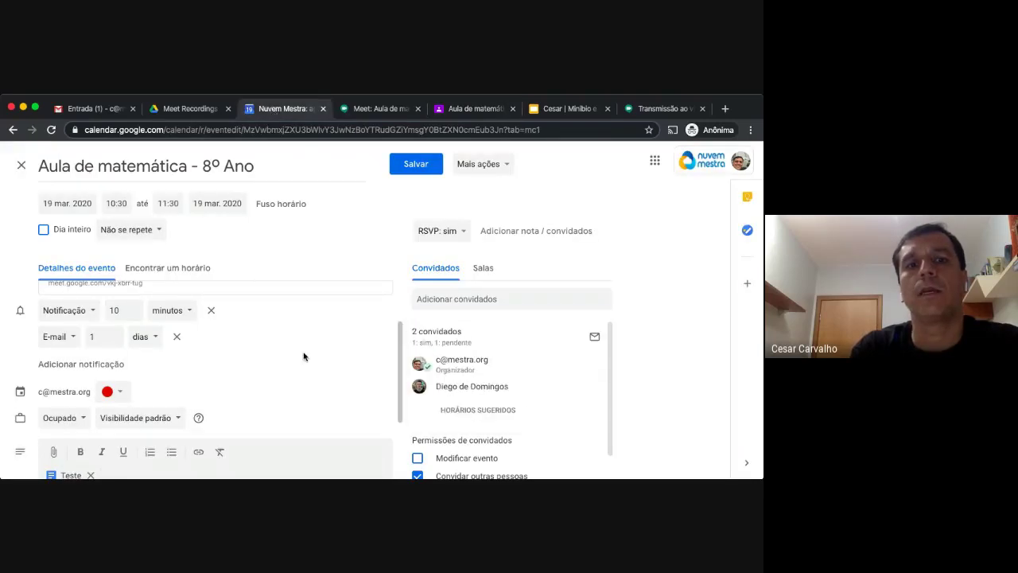
scroll(305, 357, "up", 2)
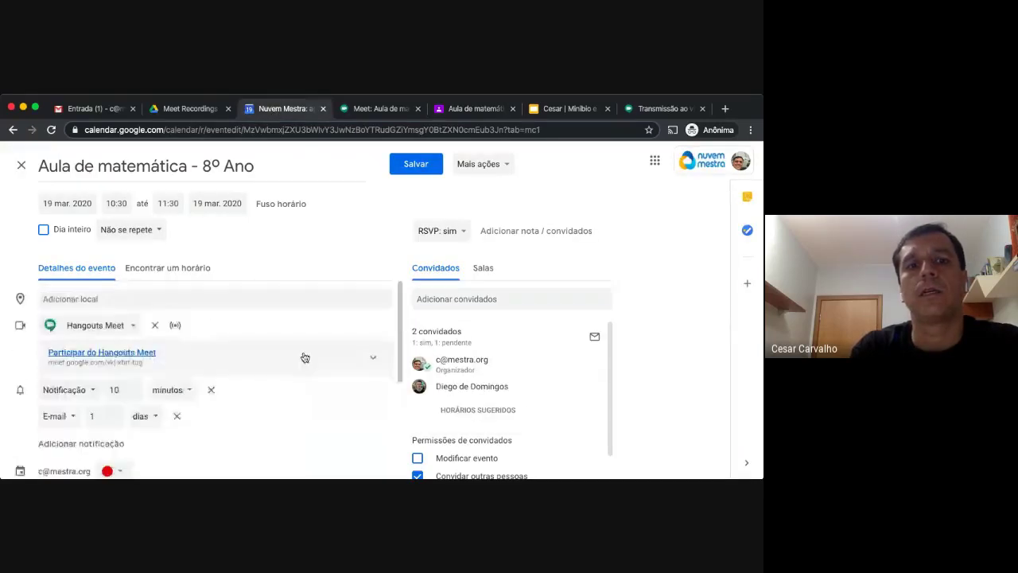
left_click(373, 358)
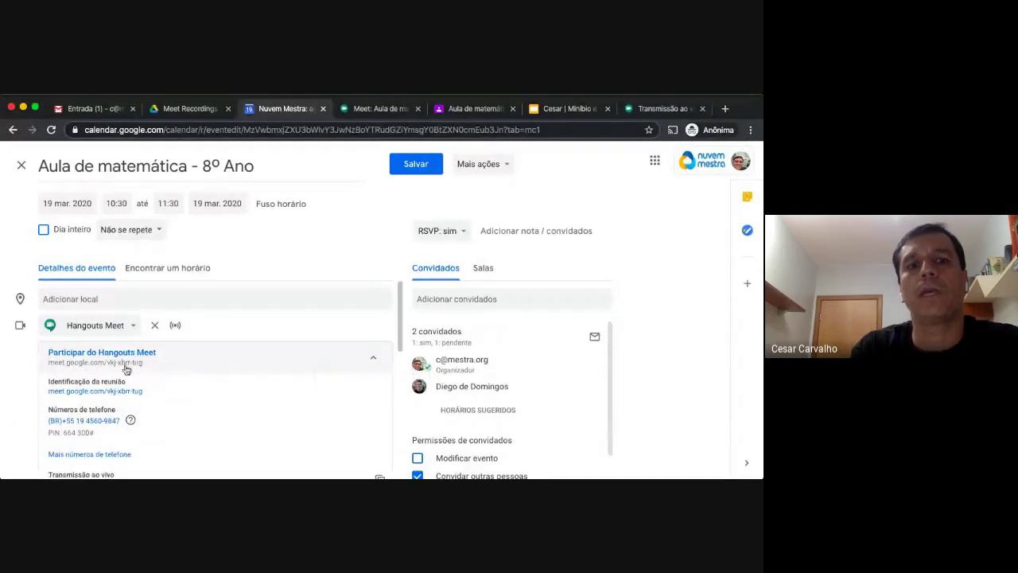
- Copy the event's Meet link and start a new Atividade in the teste class in Google Classroom
triple_click(133, 396)
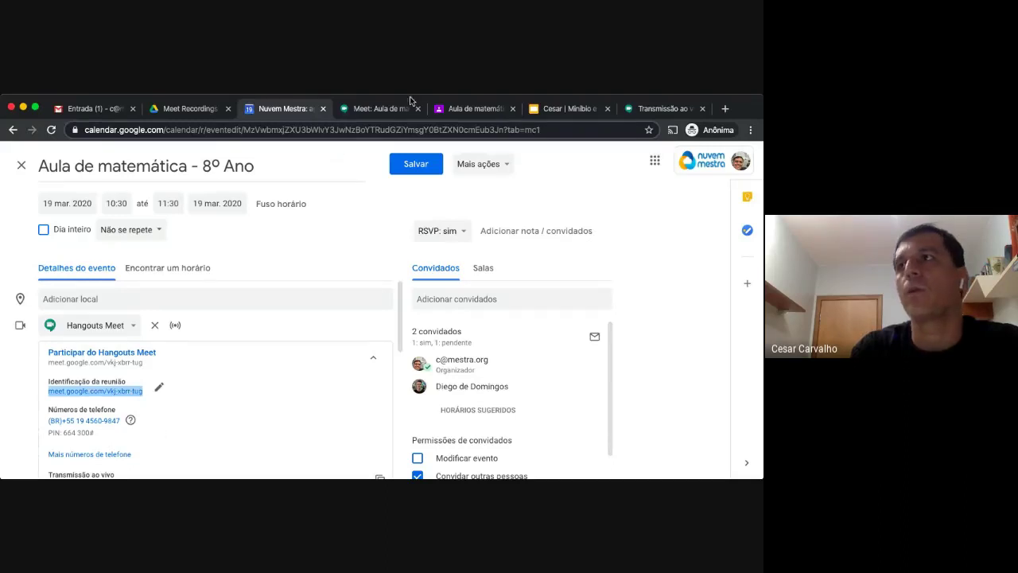
left_click(464, 109)
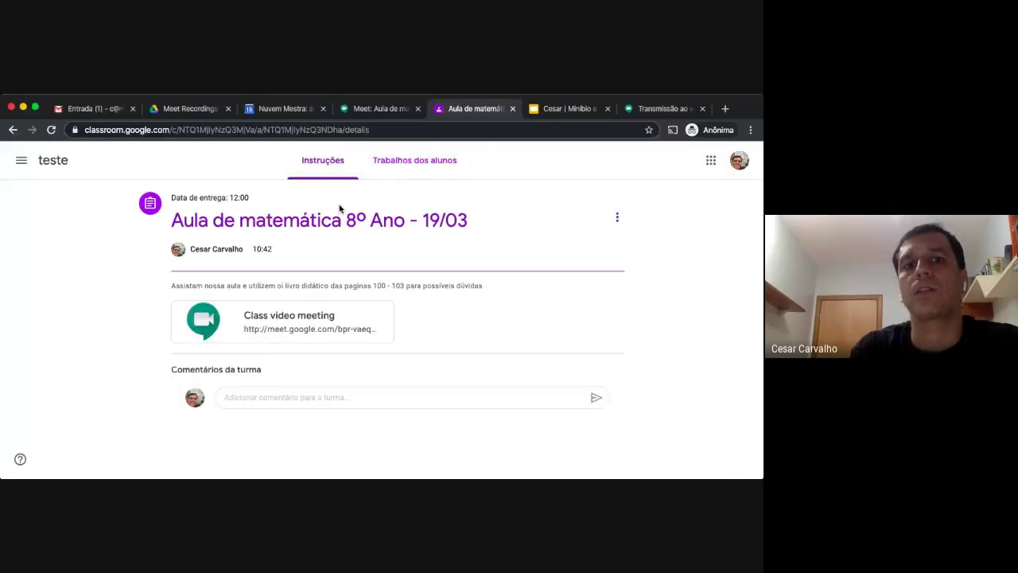
left_click(58, 165)
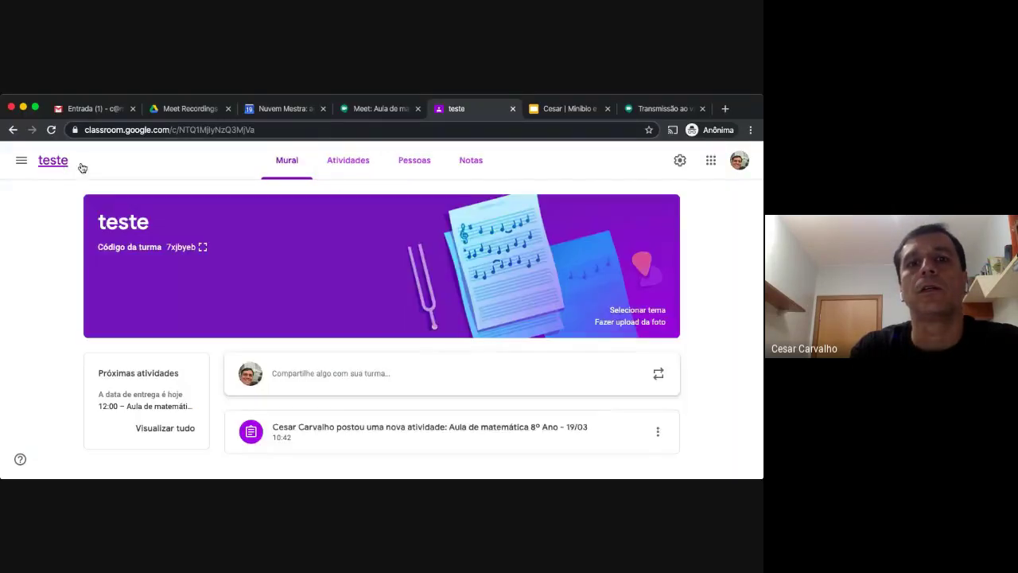
left_click(345, 164)
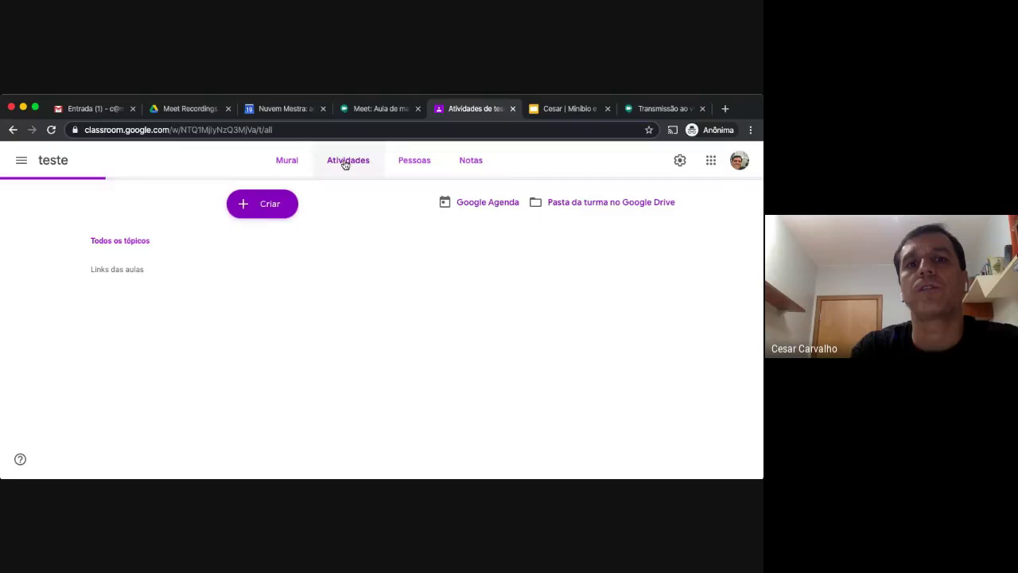
left_click(265, 209)
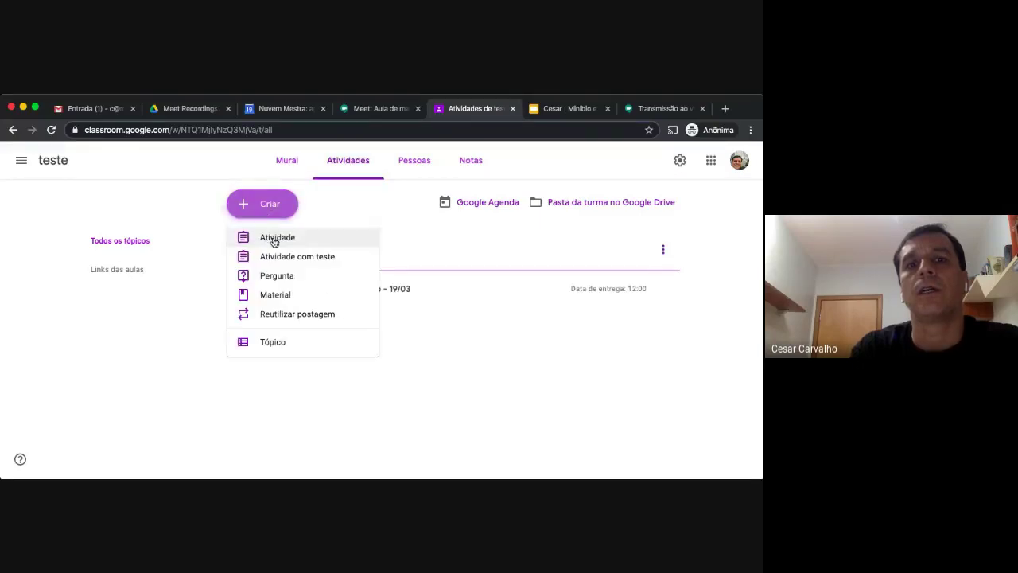
left_click(275, 241)
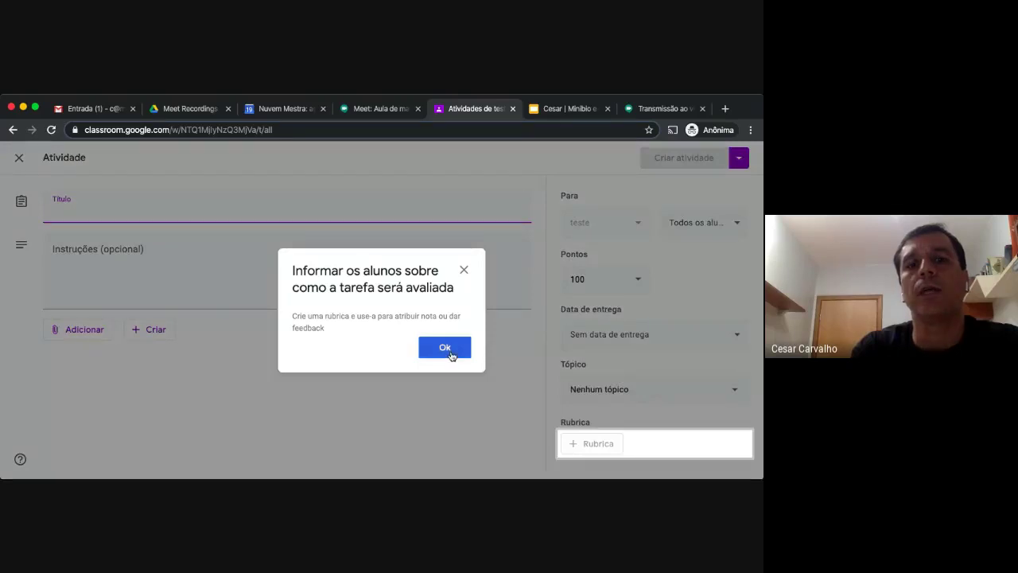
left_click(447, 348)
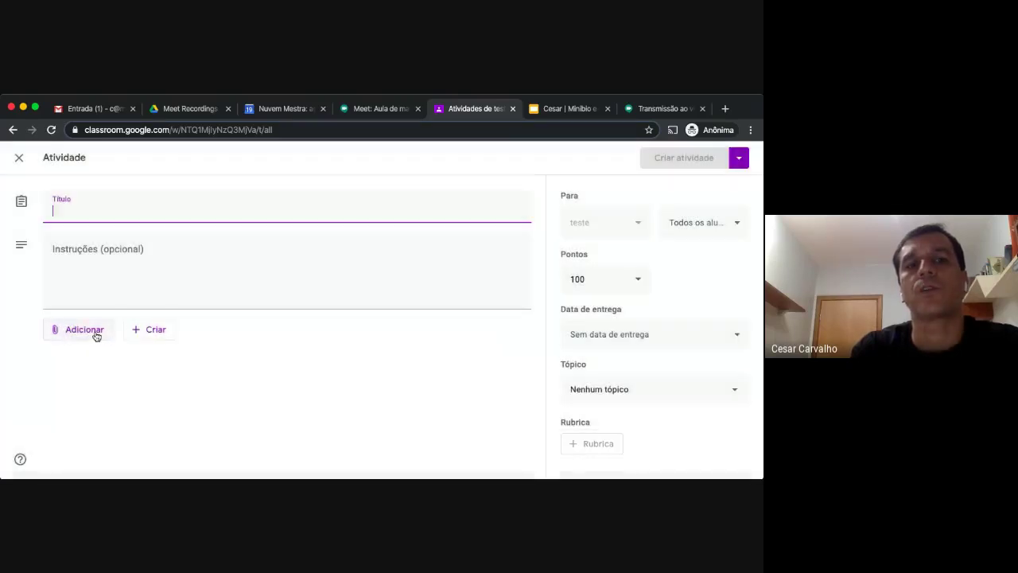
- Attach the copied Meet link to the new activity
left_click(94, 330)
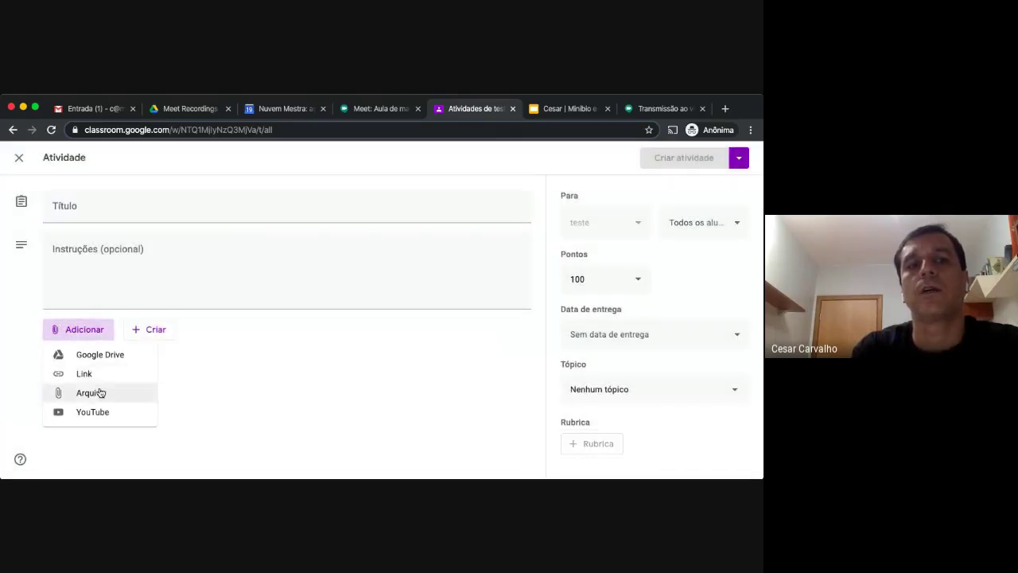
left_click(101, 375)
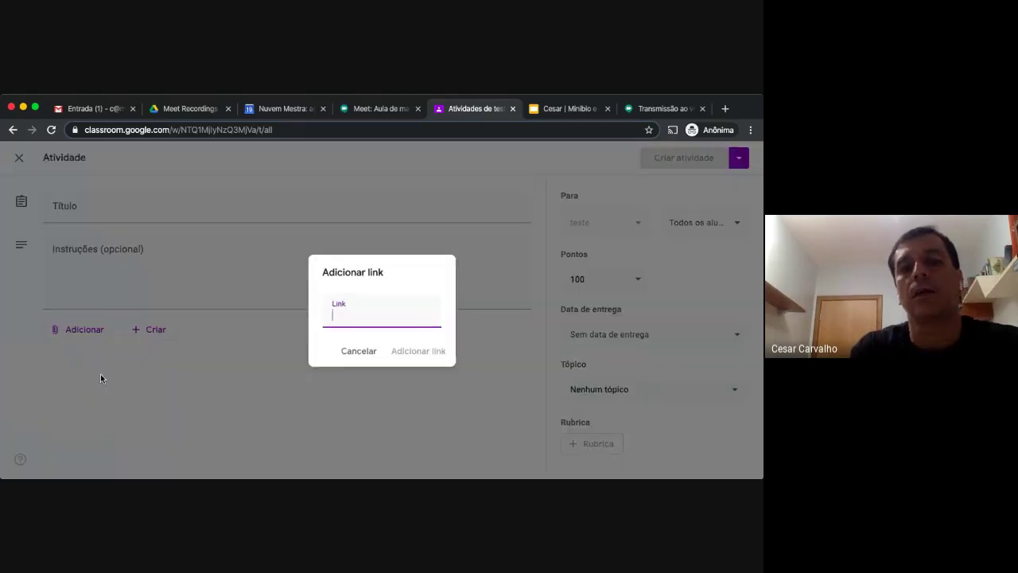
key("super+v")
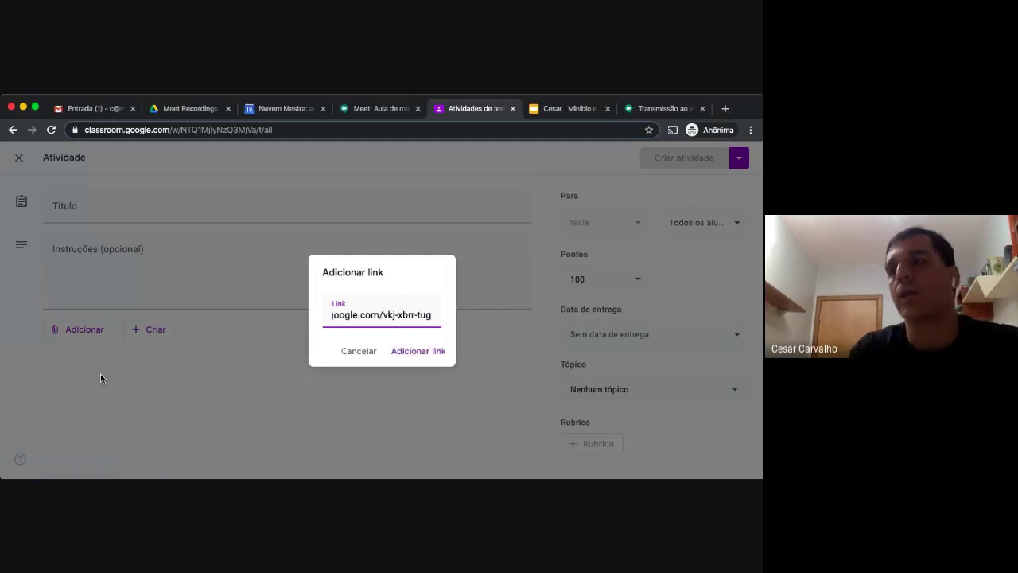
left_click(395, 358)
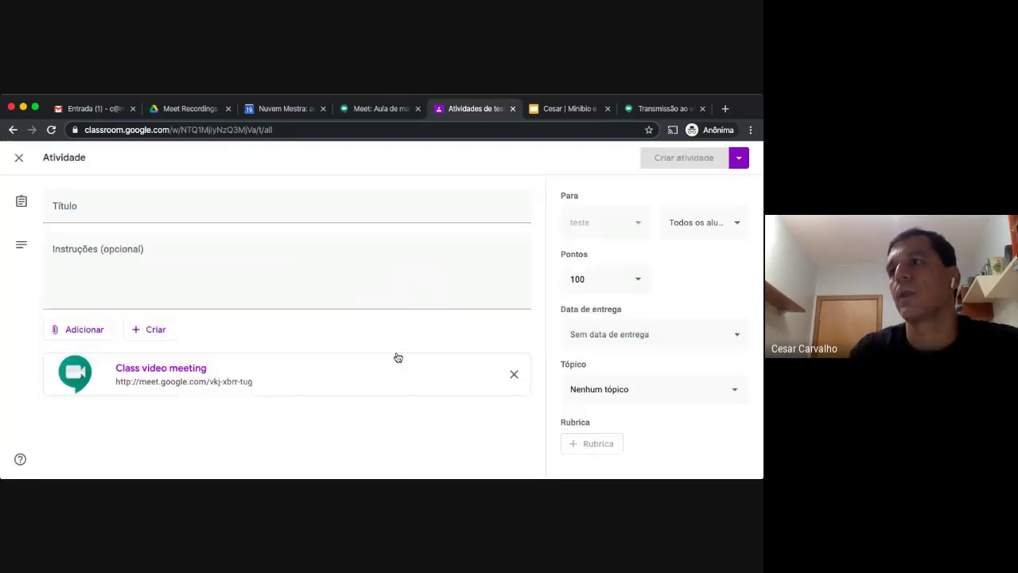
- Title the activity Aula 2, enter jdhjvjkzvxjvjkfnjn as the instructions and dismiss the tip about ordering activities
left_click(91, 212)
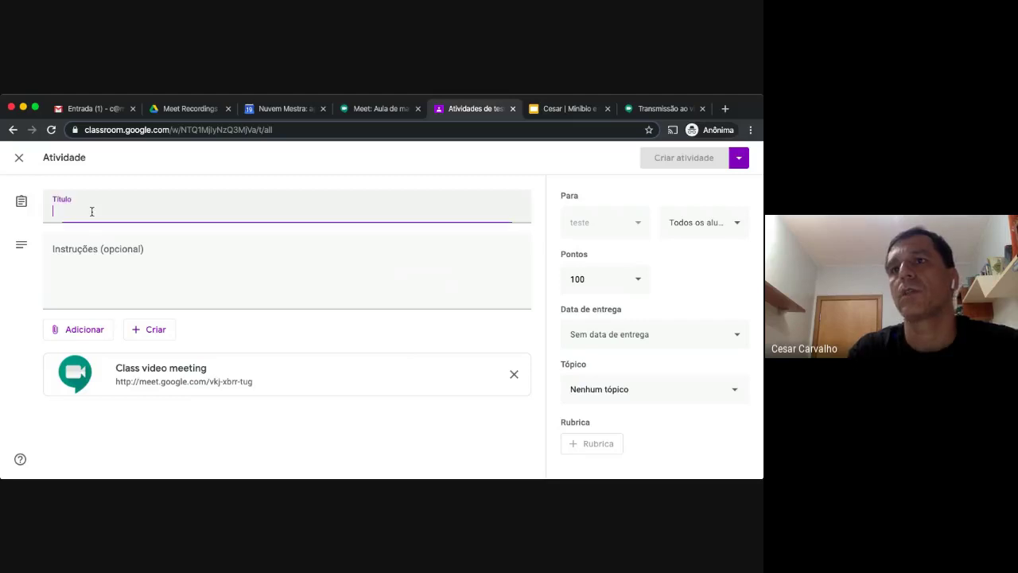
type("Aula 2")
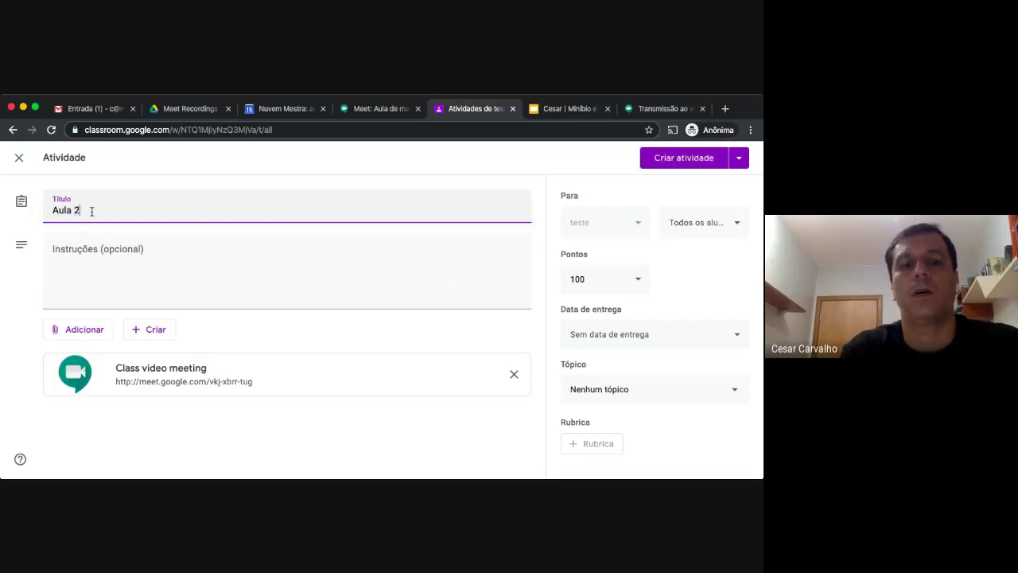
left_click(75, 250)
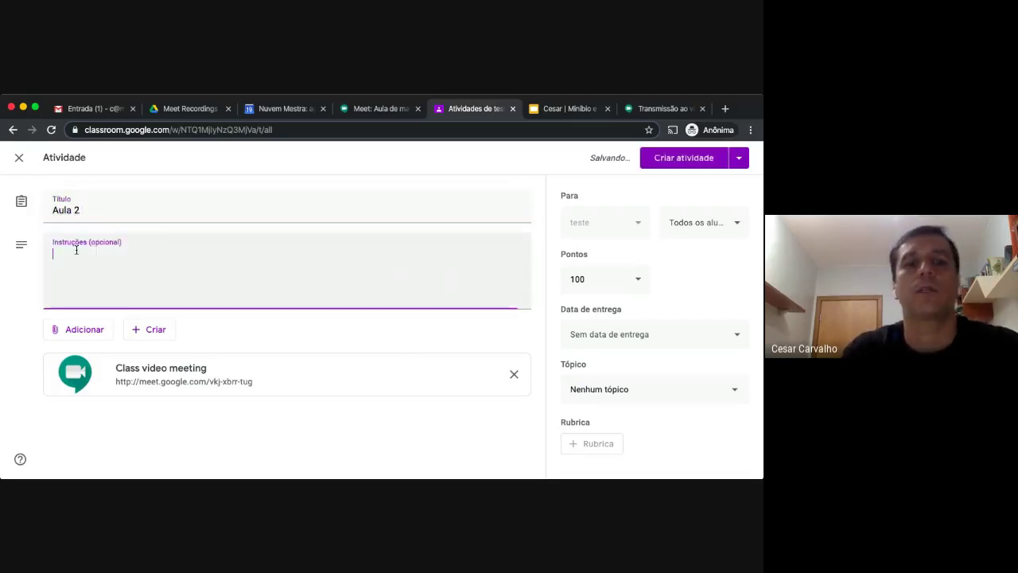
type("jdhjvjkzvxjvjkfnjn")
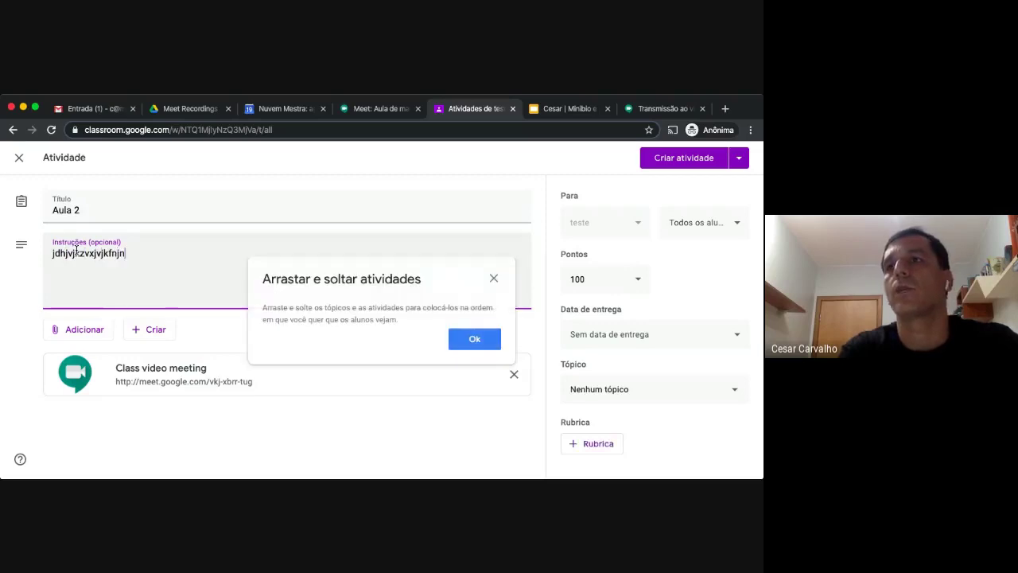
left_click(456, 344)
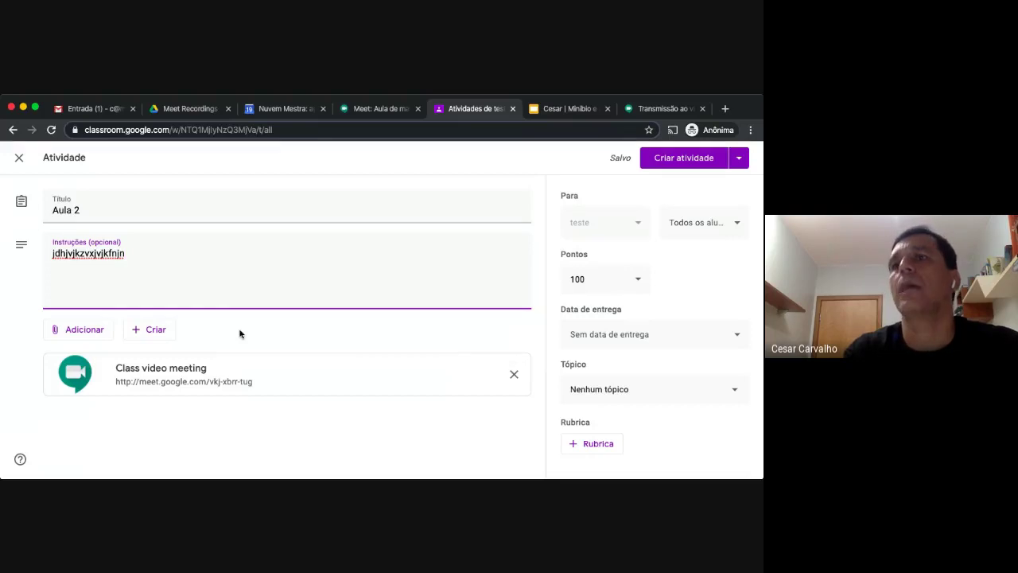
- Create a new Google Docs document as an attachment and set it to make a copy for each student
left_click(159, 331)
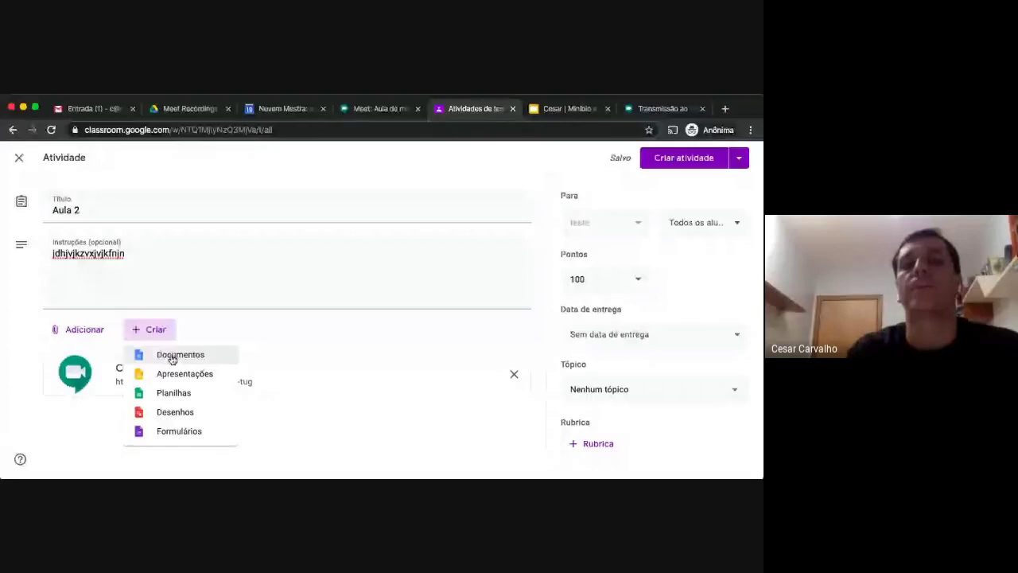
left_click(171, 359)
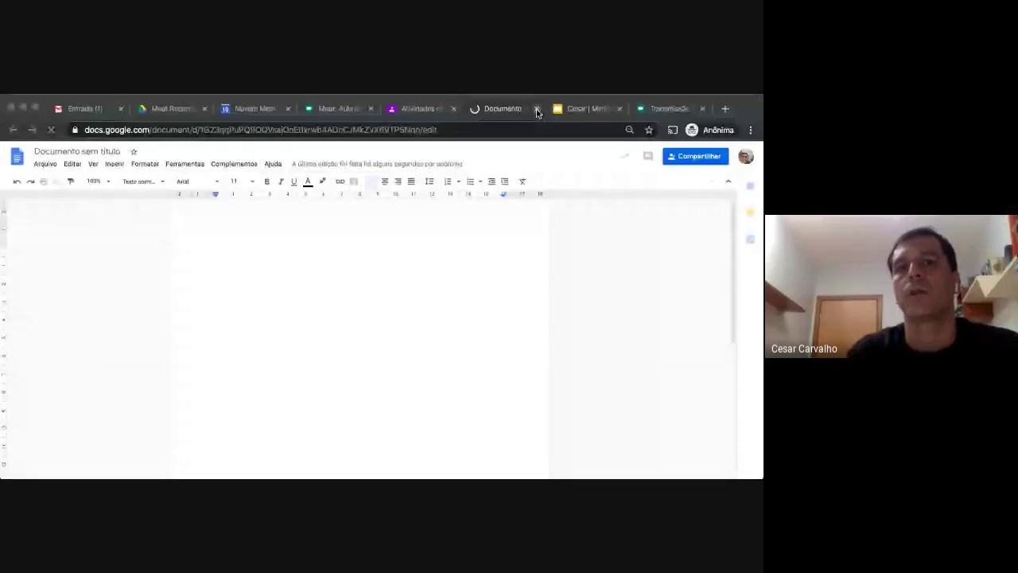
left_click(424, 109)
left_click(508, 377)
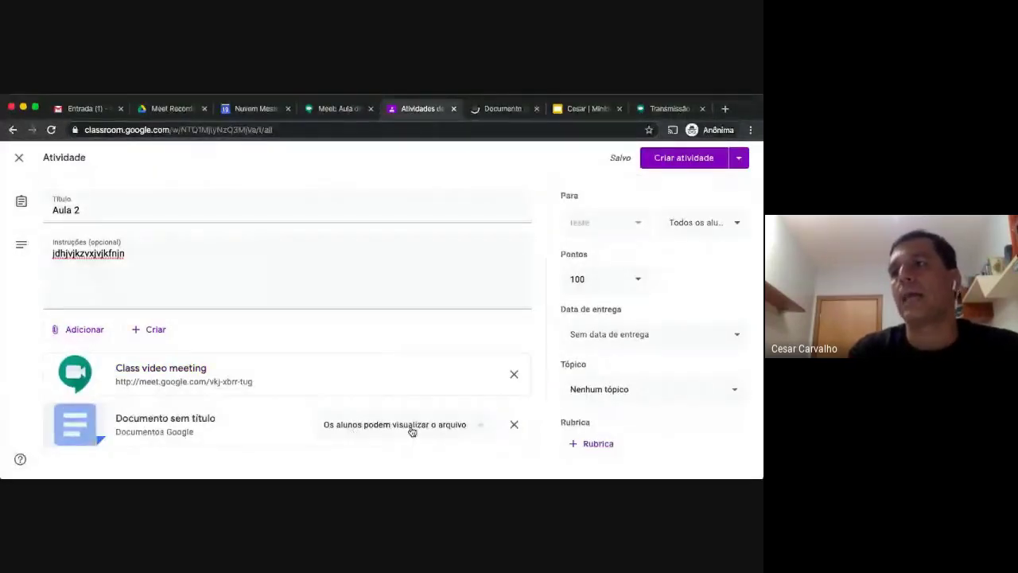
left_click(413, 430)
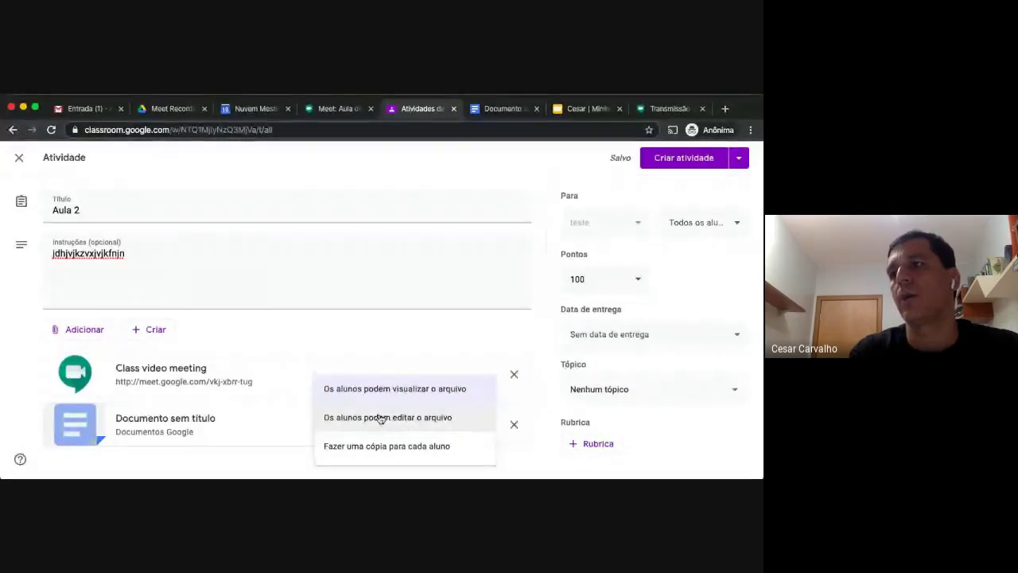
left_click(426, 447)
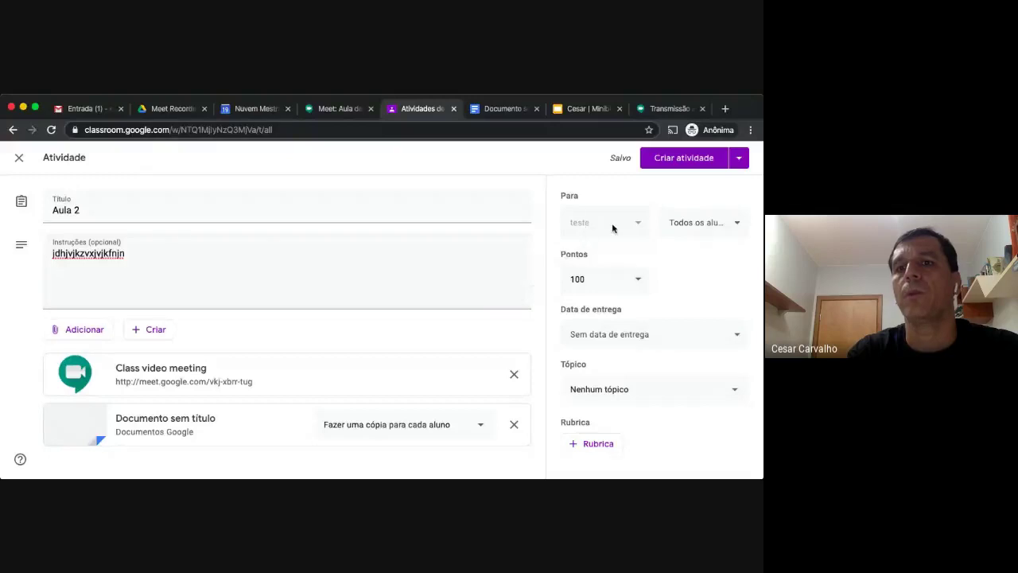
- Set the activity to Sem nota with a due date of 25 March 2020 at 13:00
left_click(638, 280)
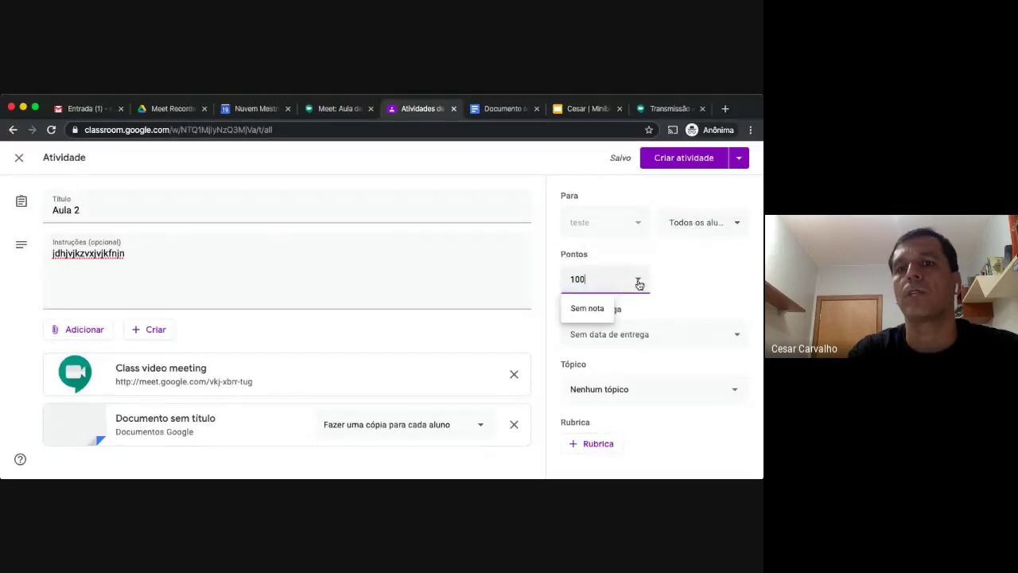
left_click(603, 309)
left_click(609, 336)
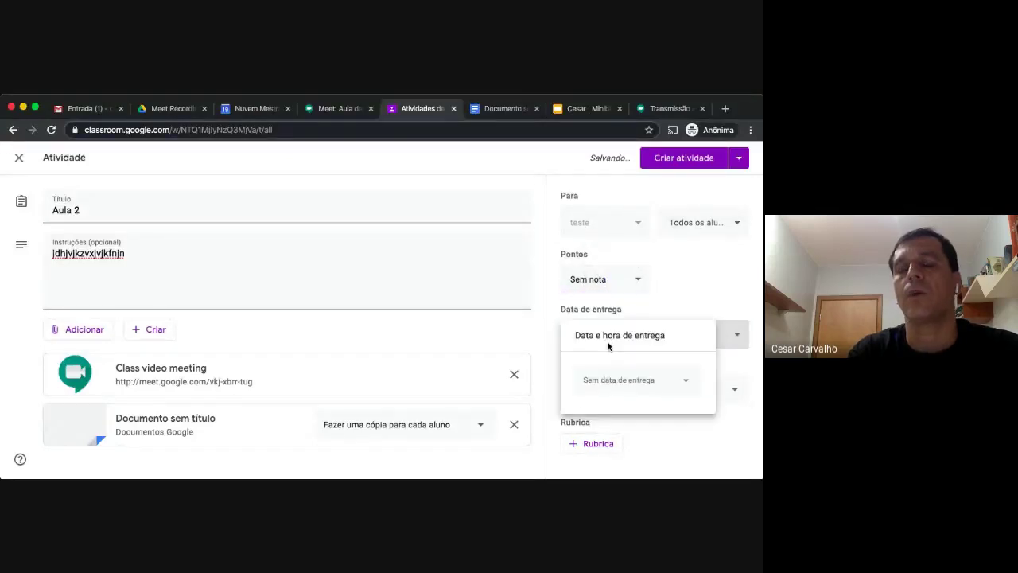
left_click(612, 386)
left_click(644, 334)
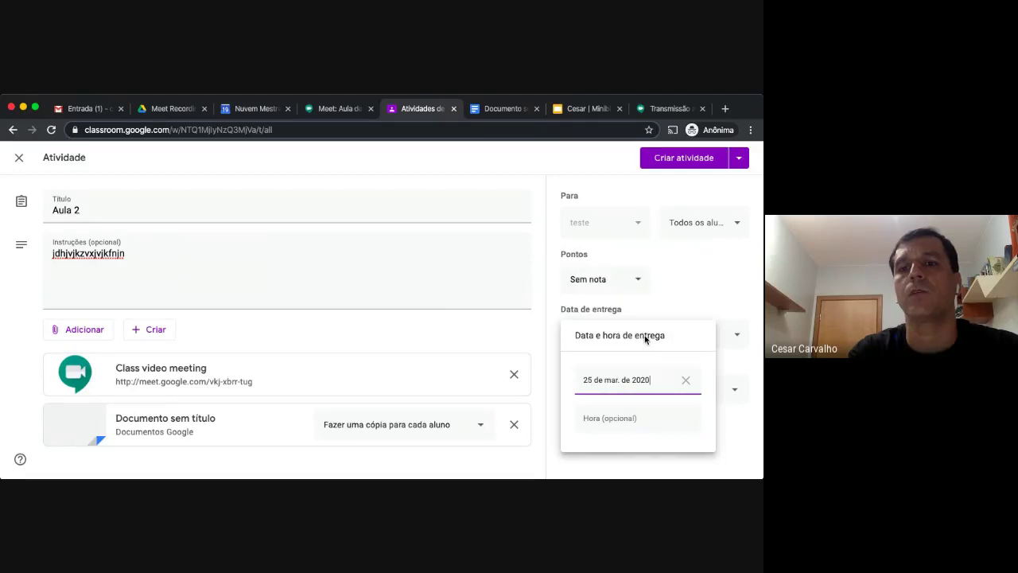
left_click(624, 415)
type("1")
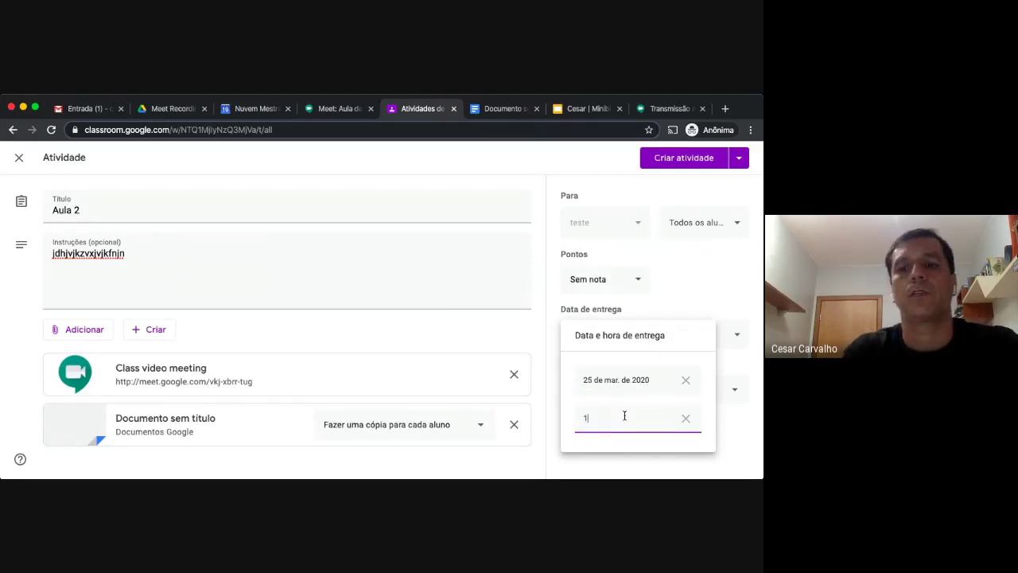
type("3:00")
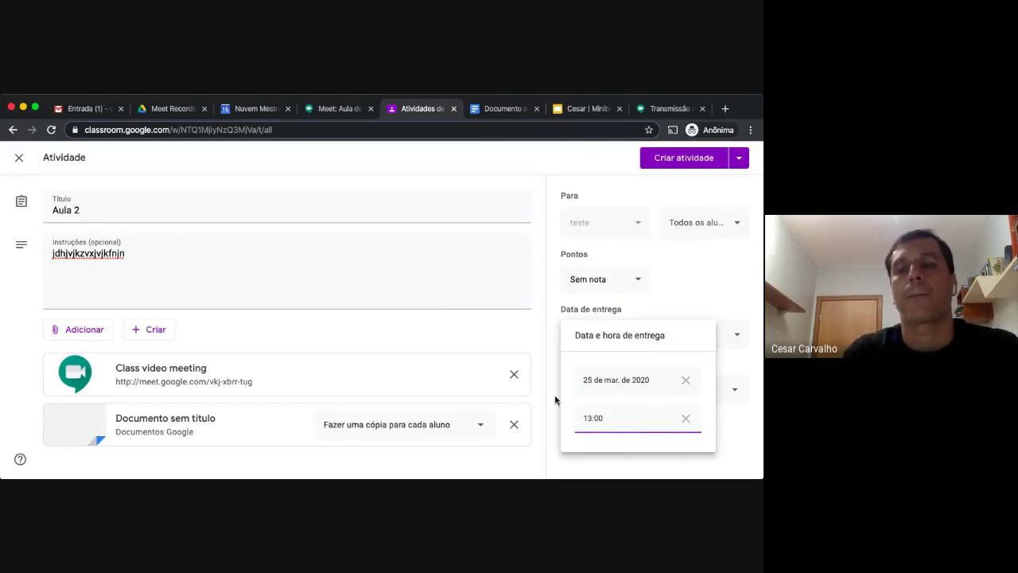
left_click(555, 399)
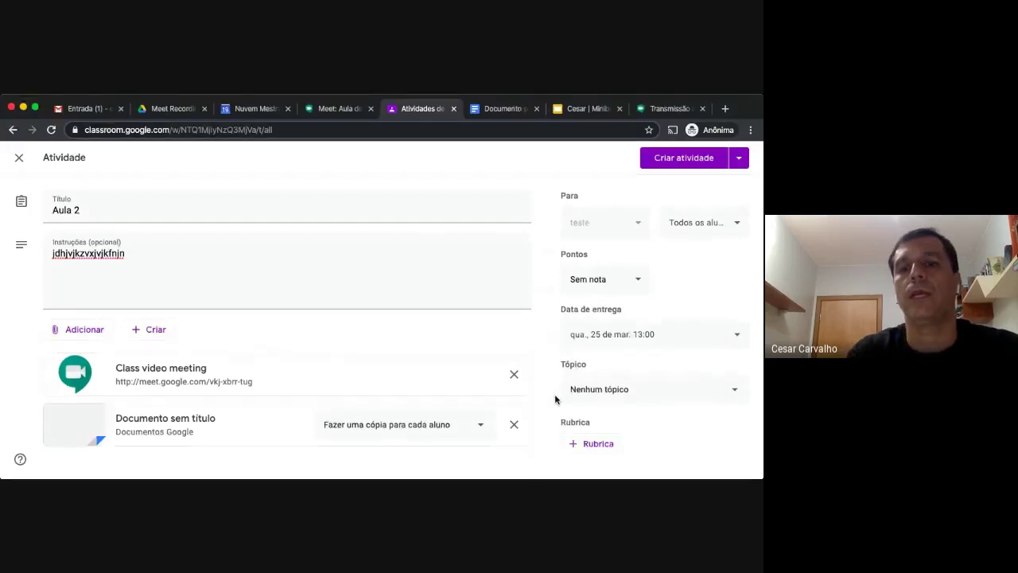
- Assign the activity to the Links das aulas topic and publish it to the class
left_click(595, 402)
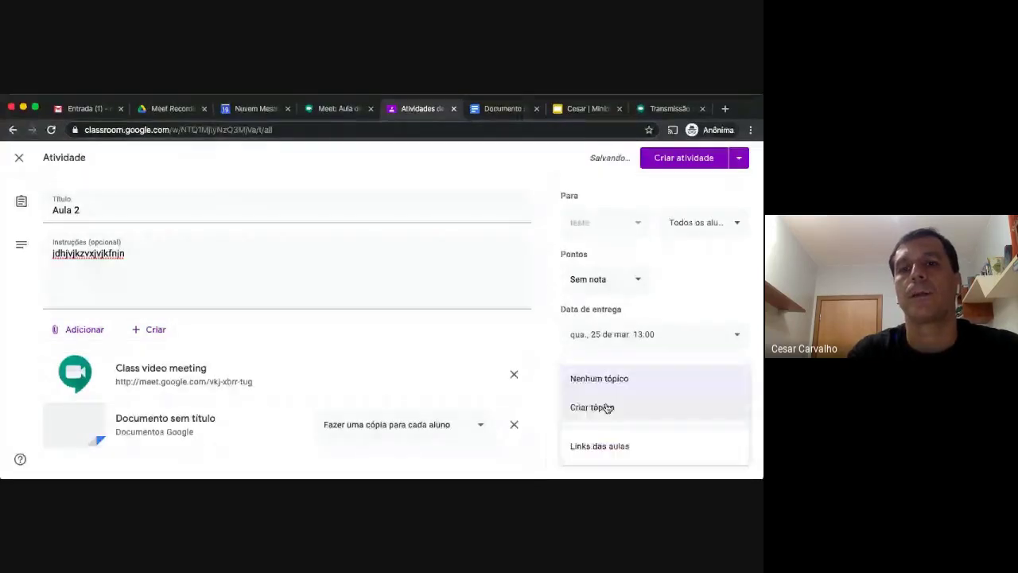
left_click(613, 447)
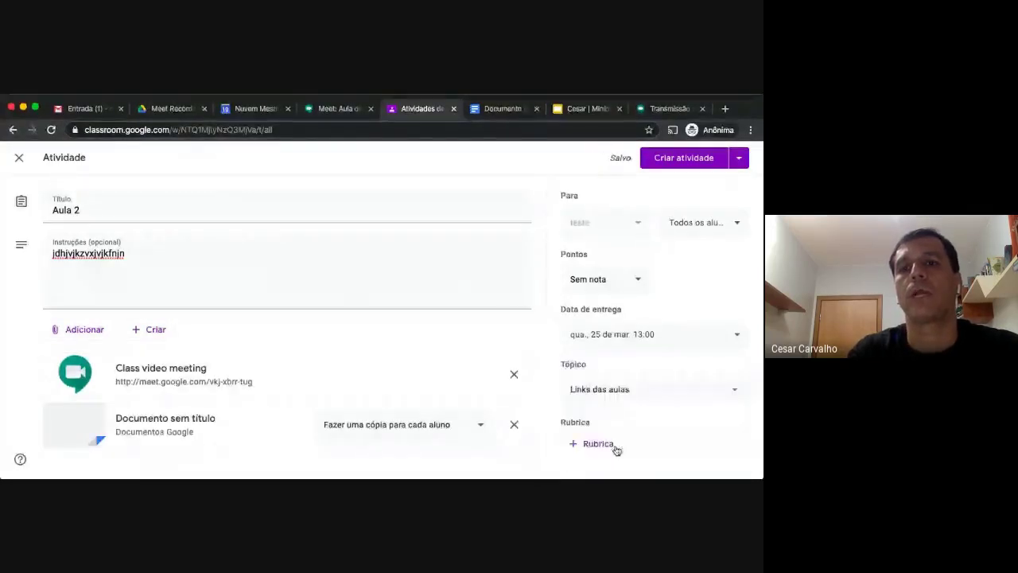
left_click(670, 162)
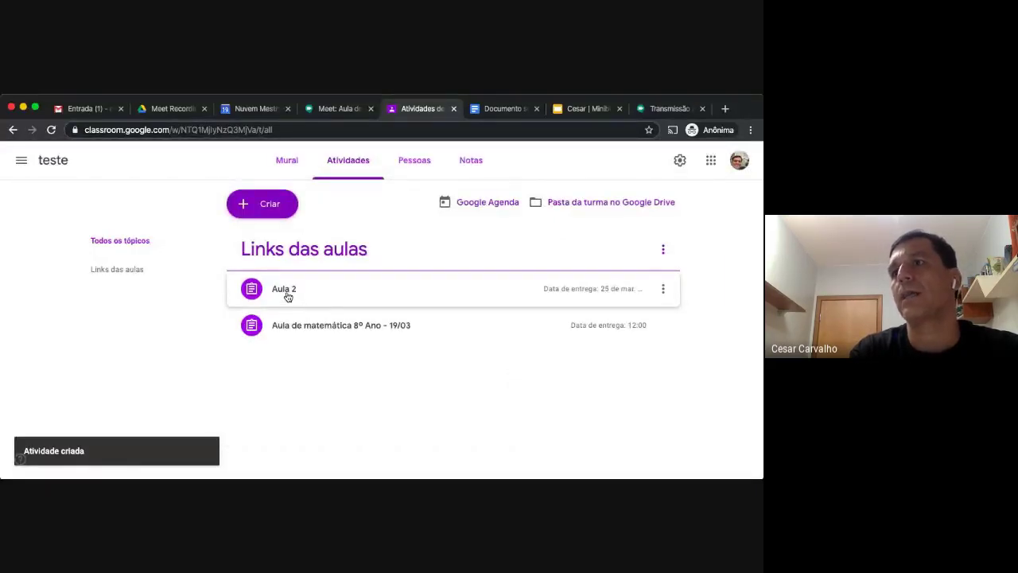
- Review the published Aula 2 activity's details and its entries in the class stream
left_click(288, 296)
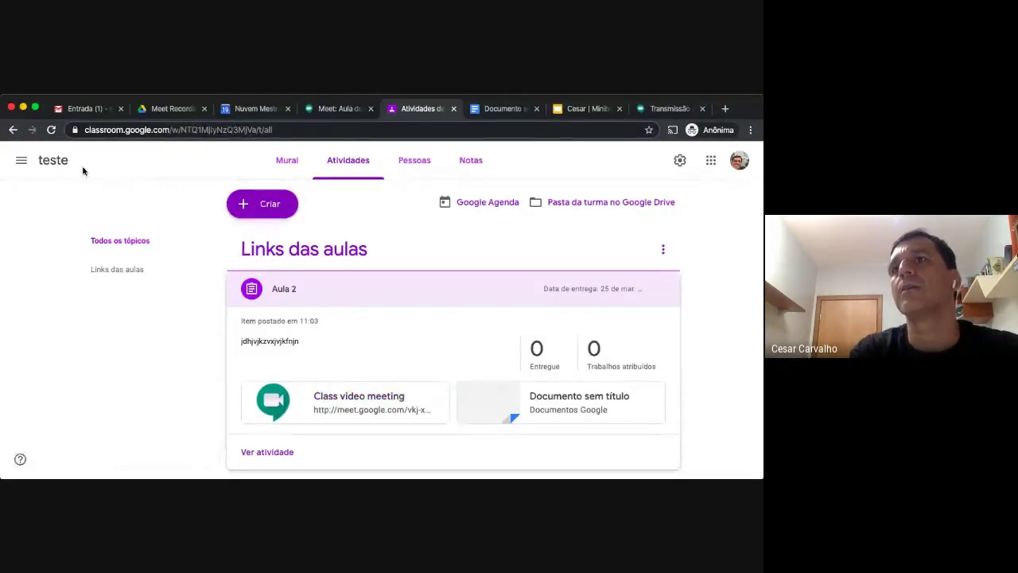
left_click(281, 172)
scroll(202, 313, "down", 1)
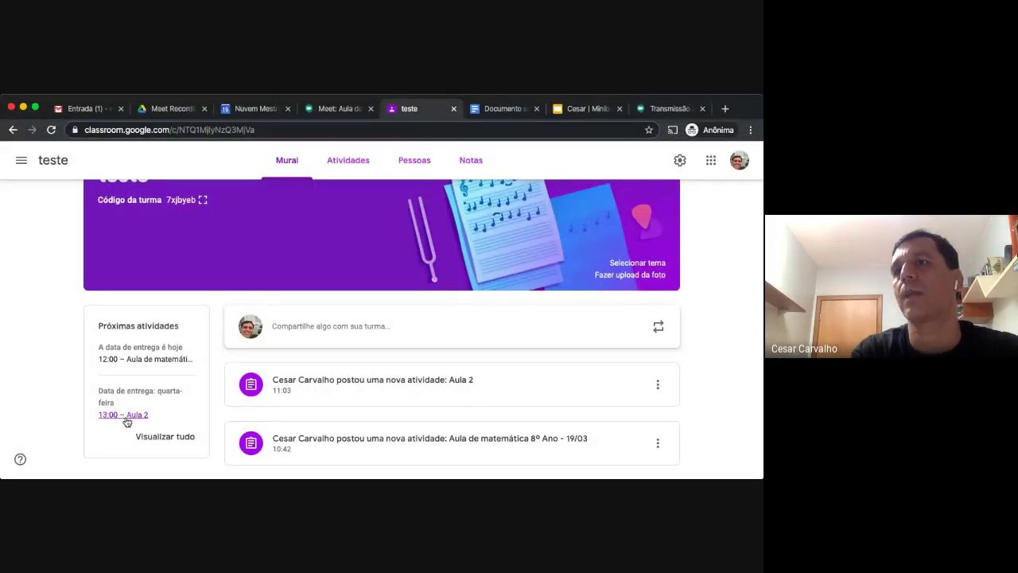
- Go to the overview of all classes and open the options for joining or creating a class
left_click(21, 161)
left_click(43, 164)
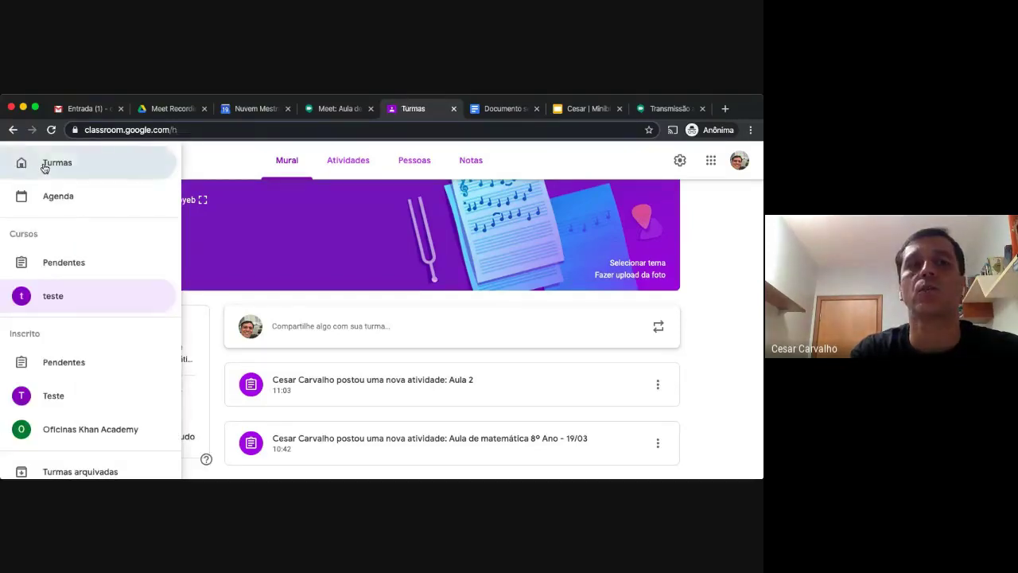
left_click(442, 397)
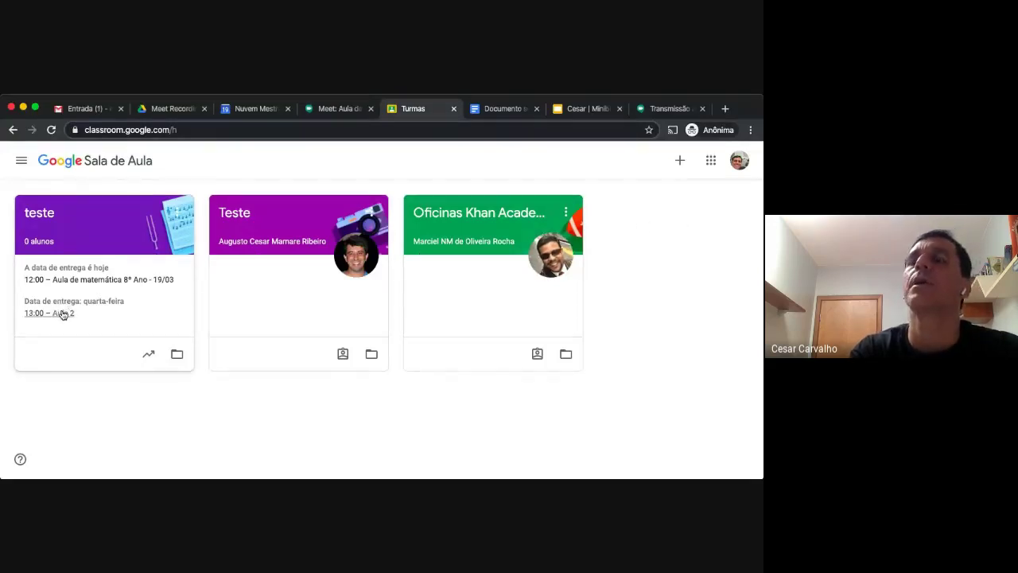
left_click(680, 160)
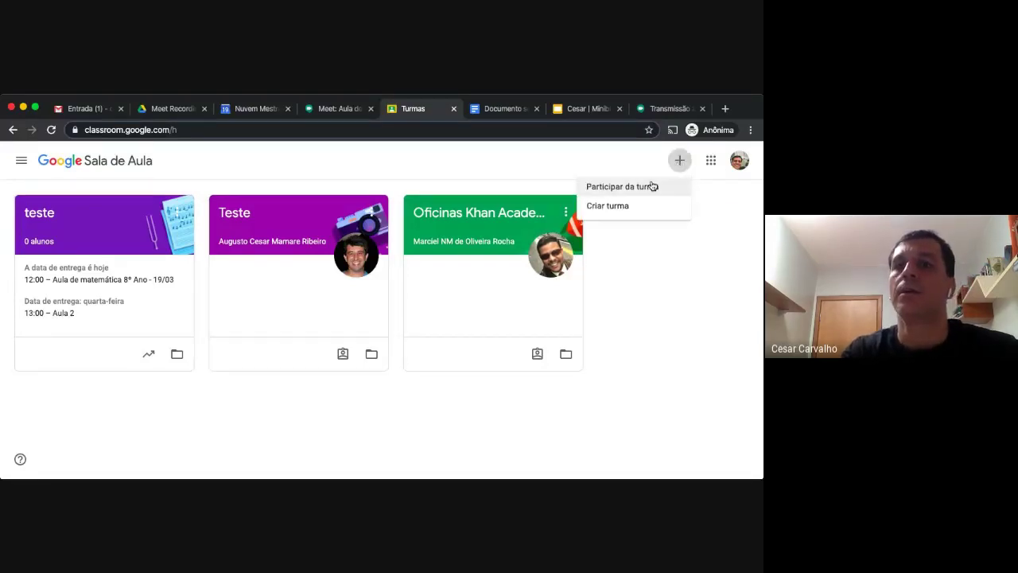
left_click(648, 187)
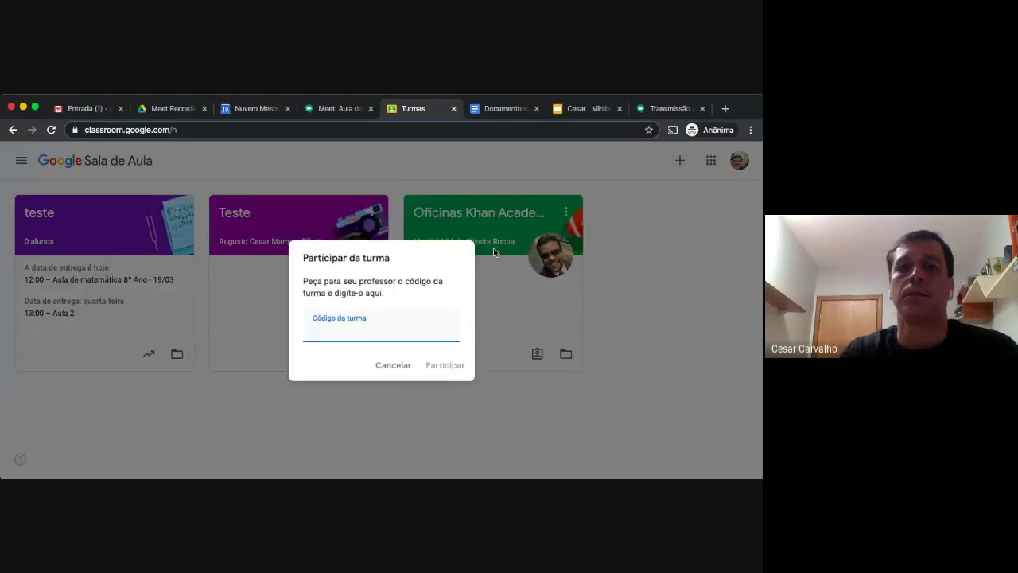
type("Tur")
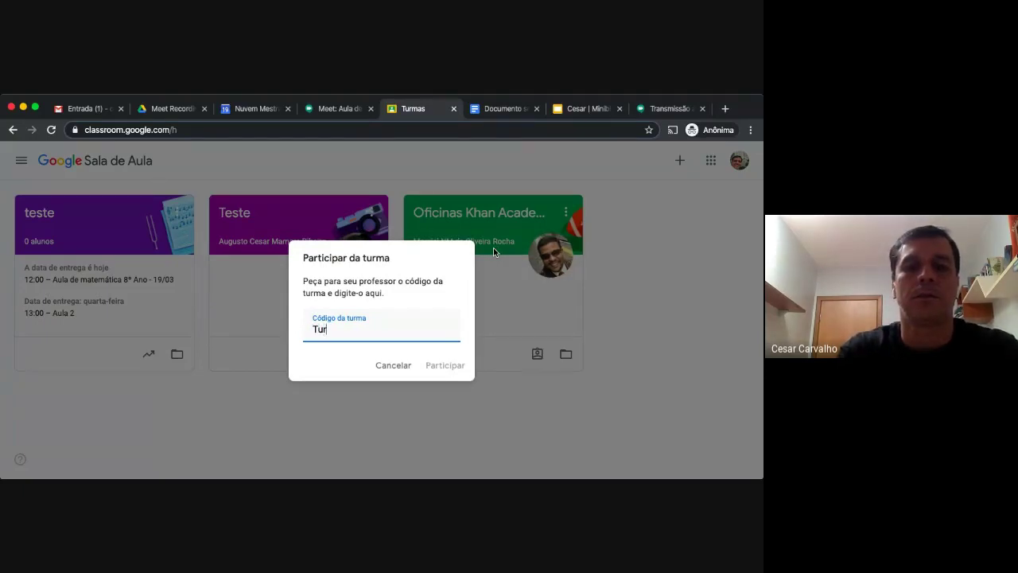
type("ma t")
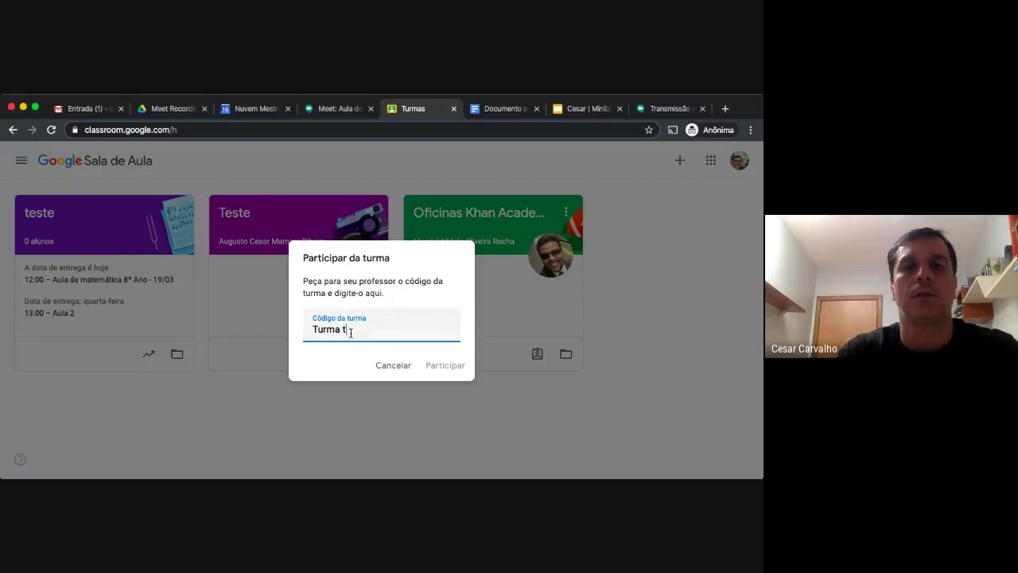
key("BackSpace")
type("1")
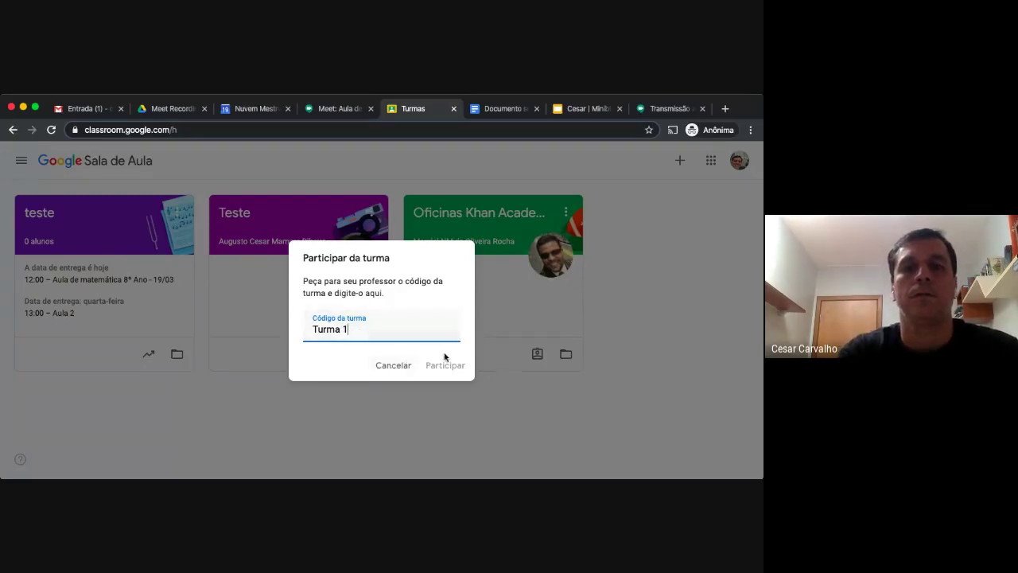
left_click(386, 364)
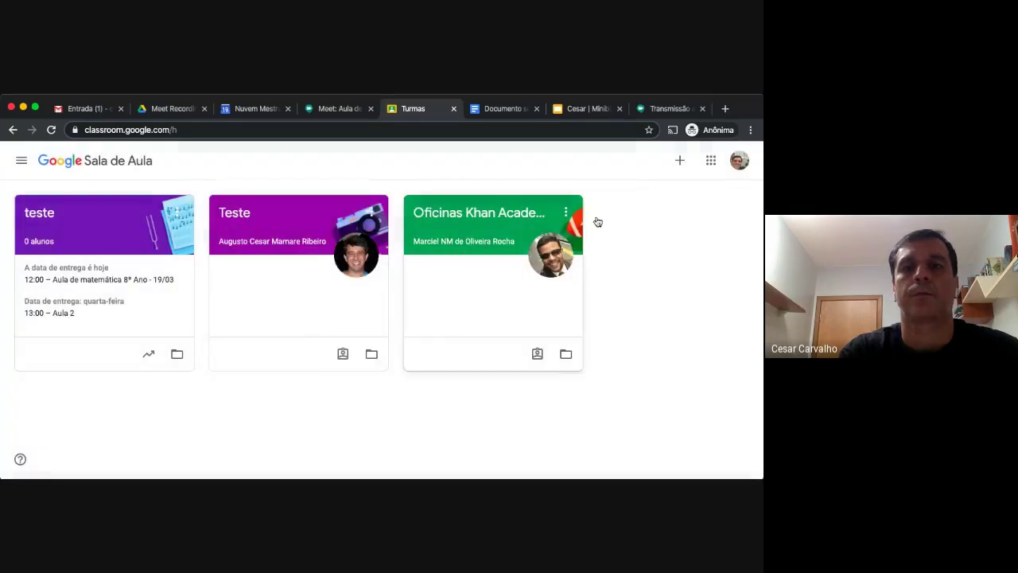
- Create a new class named turma teste 2 and advance past the Criar avisos introduction tip
left_click(679, 161)
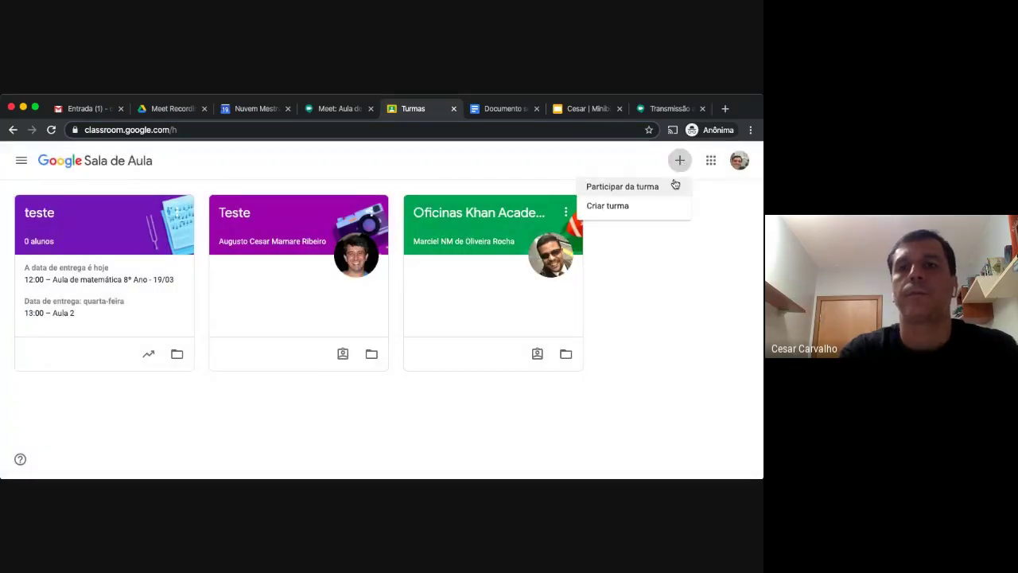
left_click(637, 210)
left_click(476, 230)
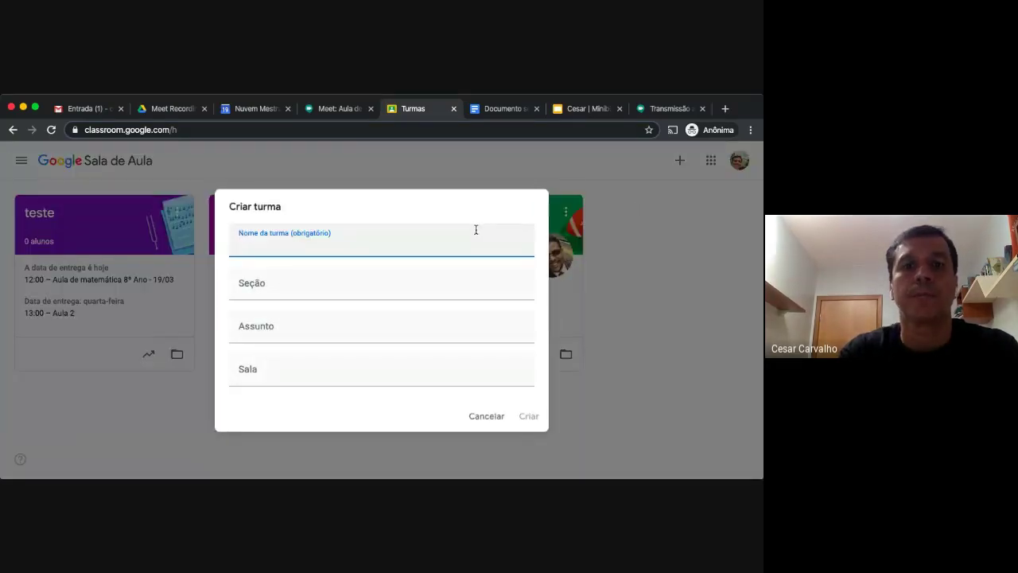
type("turma")
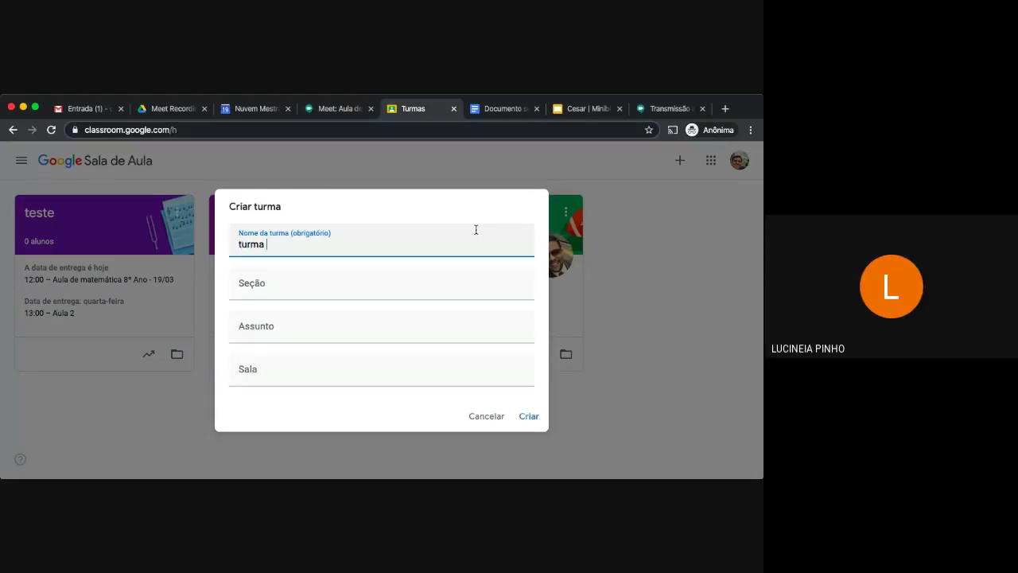
type(" teste 2")
left_click(530, 416)
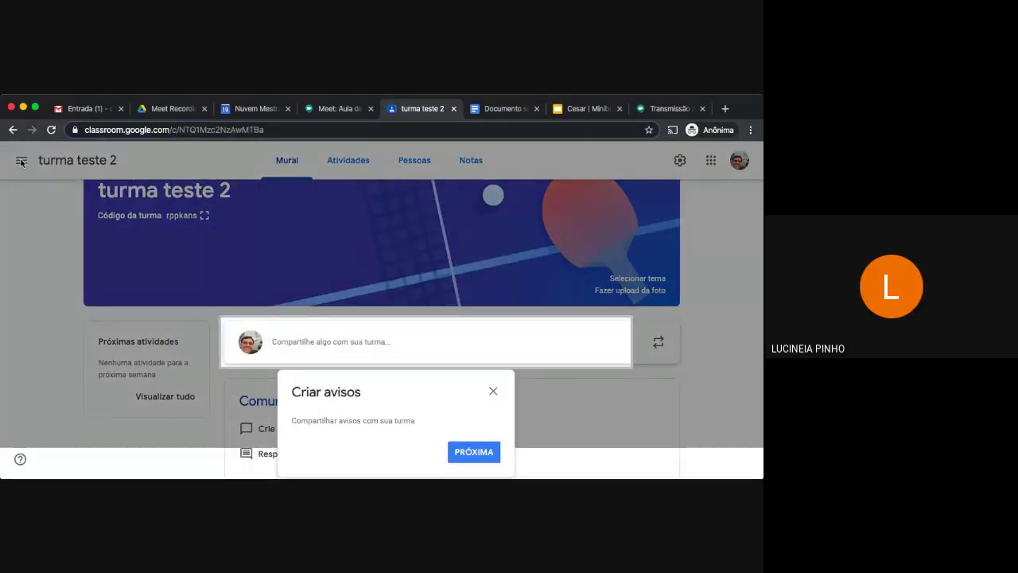
left_click(474, 452)
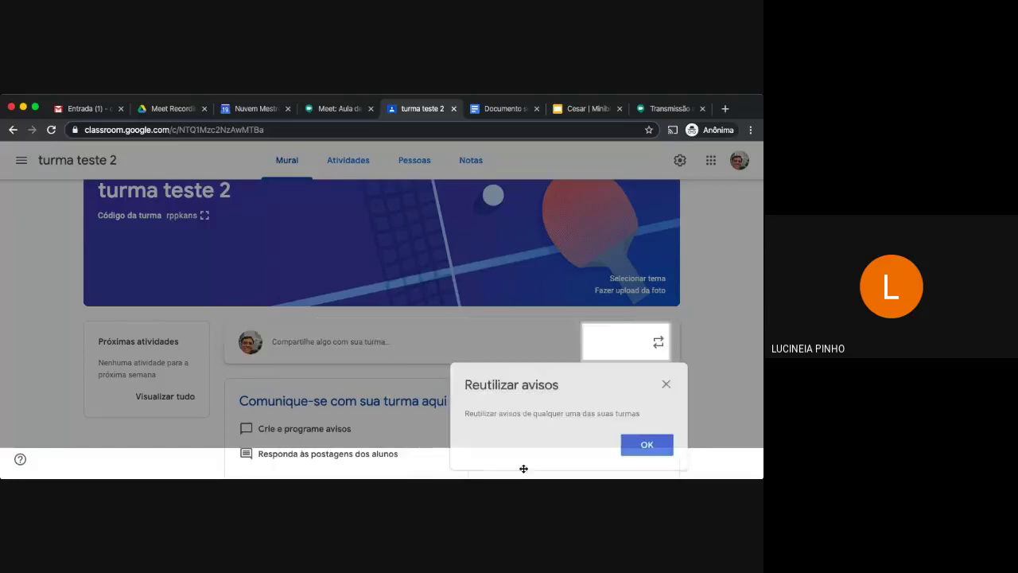
- Switch to Hangouts Meet, rejoin the Aula de matemática - 8º Ano meeting with the microphone off, and open its additional options
left_click(334, 111)
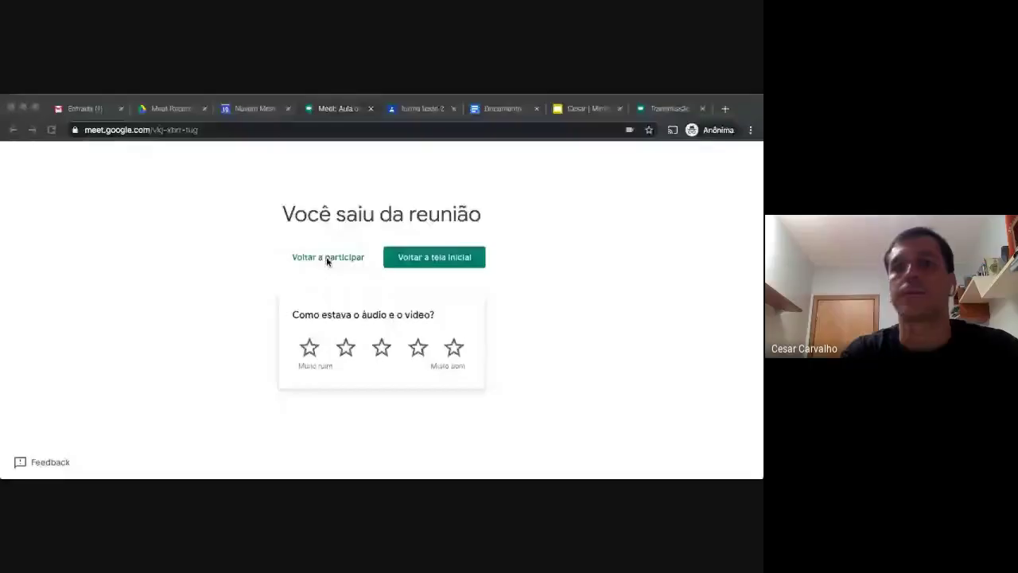
left_click(292, 263)
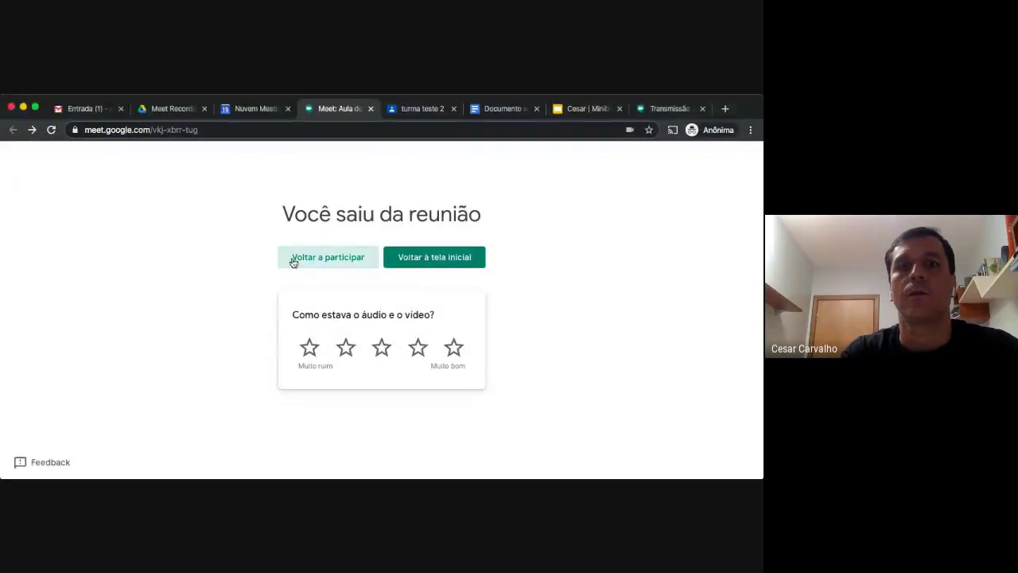
left_click(292, 262)
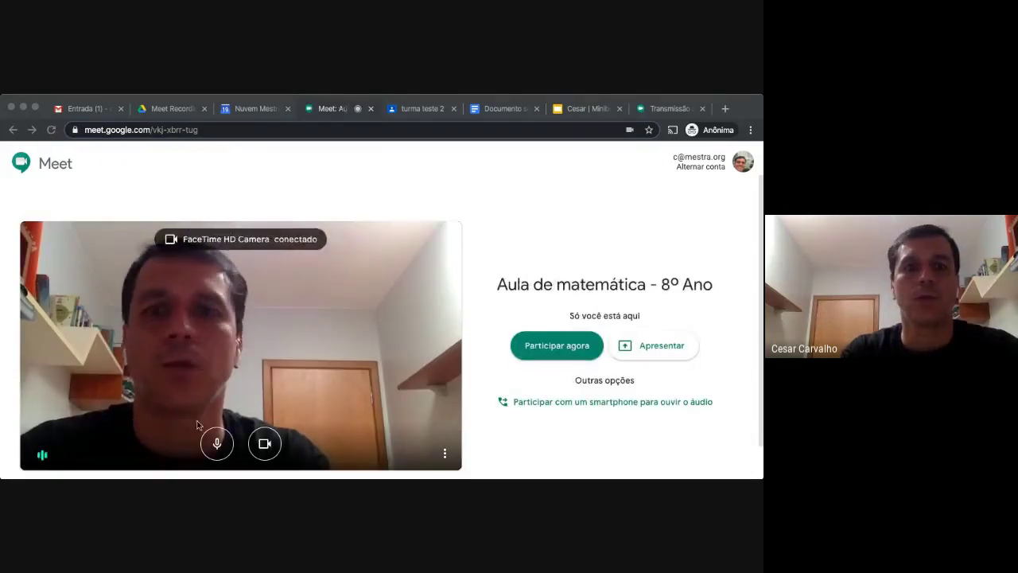
left_click(216, 444)
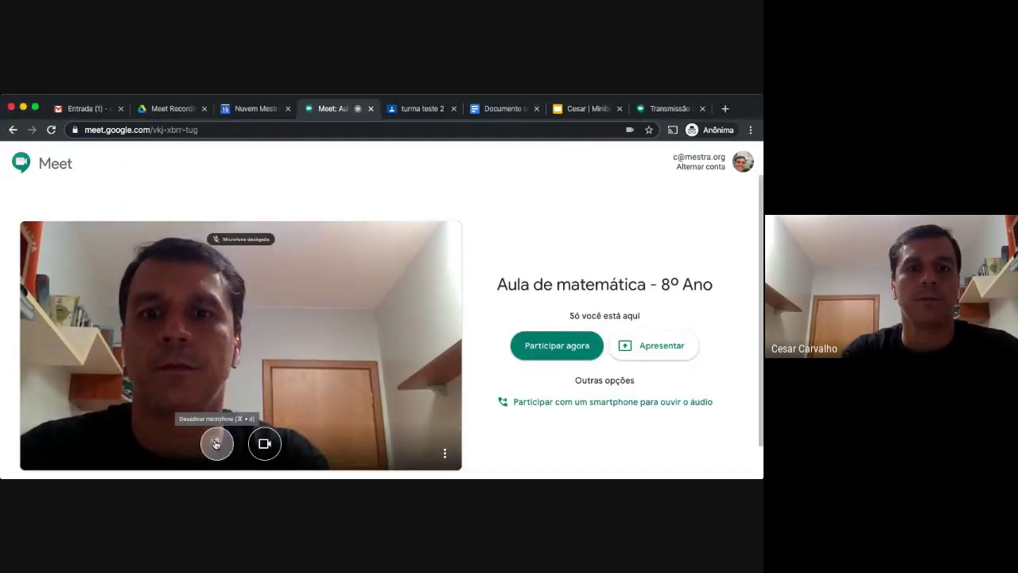
left_click(549, 350)
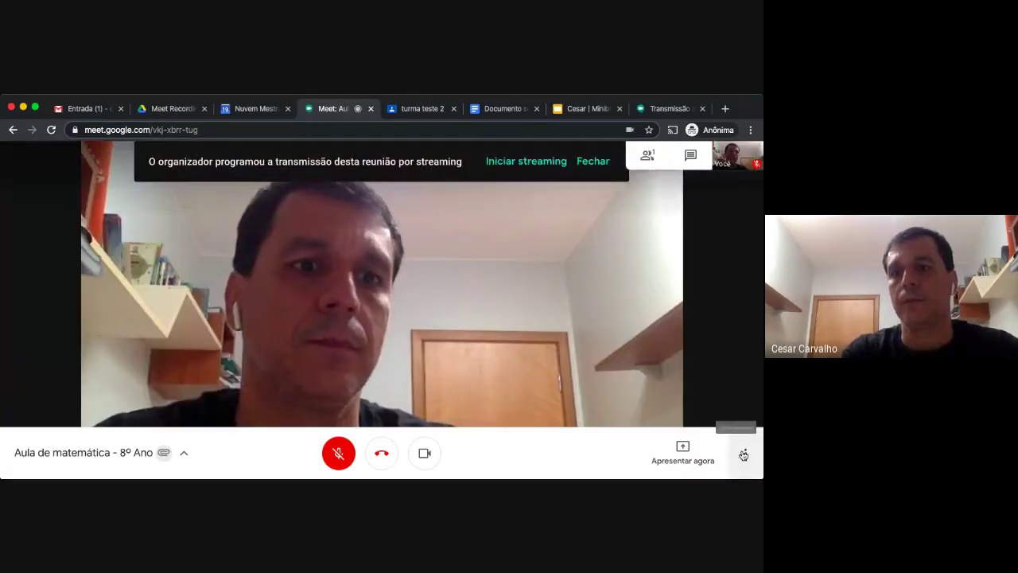
left_click(744, 455)
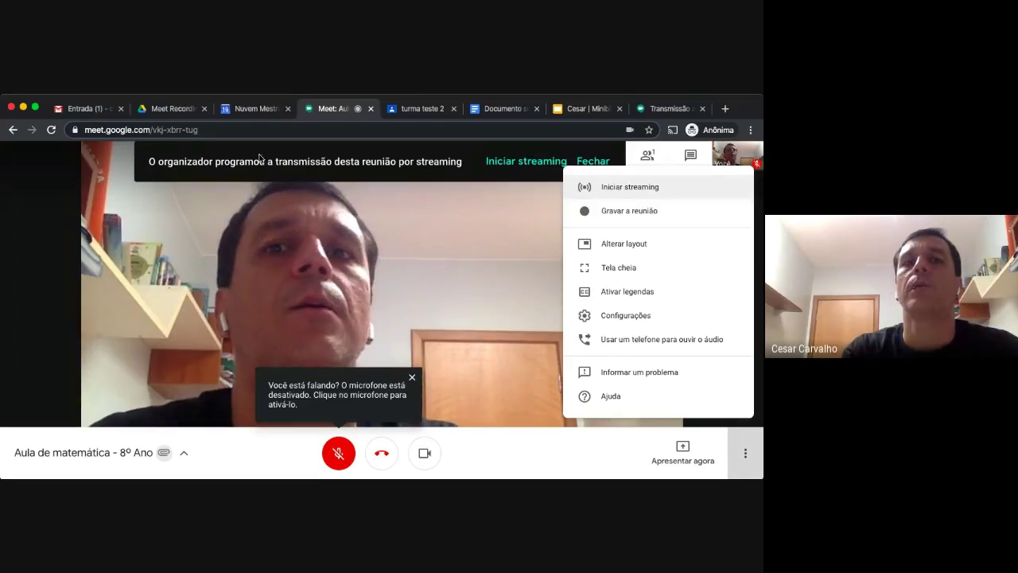
- In Google Calendar, remove the live stream from the Aula de matemática - 8º Ano event and save without e-mailing the guests
left_click(252, 109)
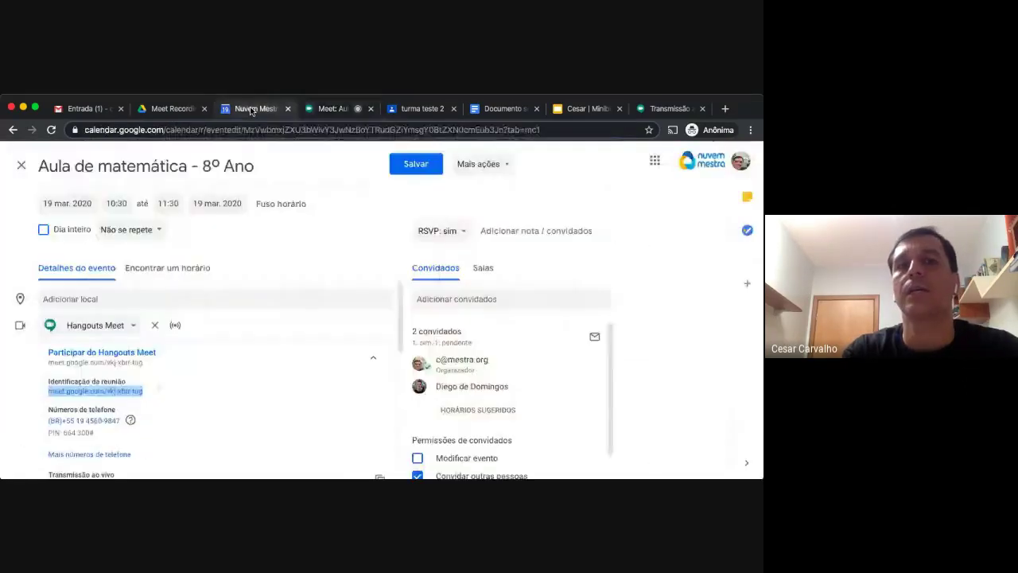
scroll(247, 355, "down", 3)
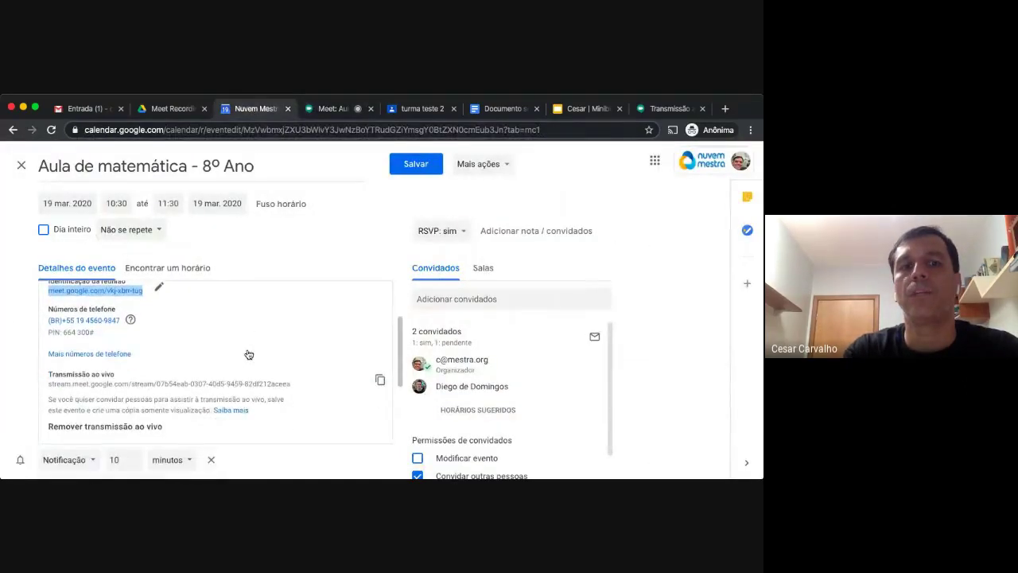
scroll(182, 353, "down", 1)
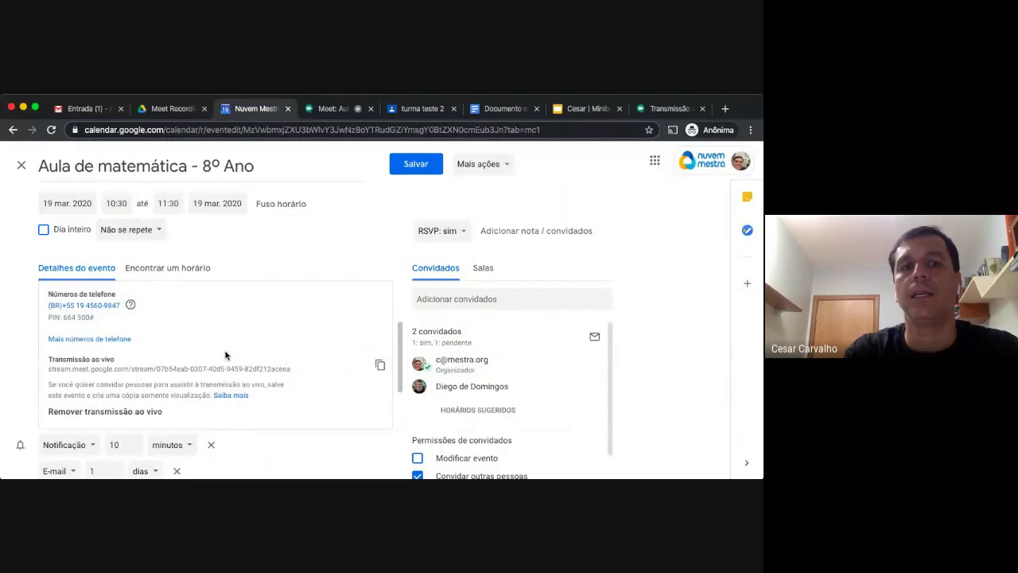
left_click(103, 412)
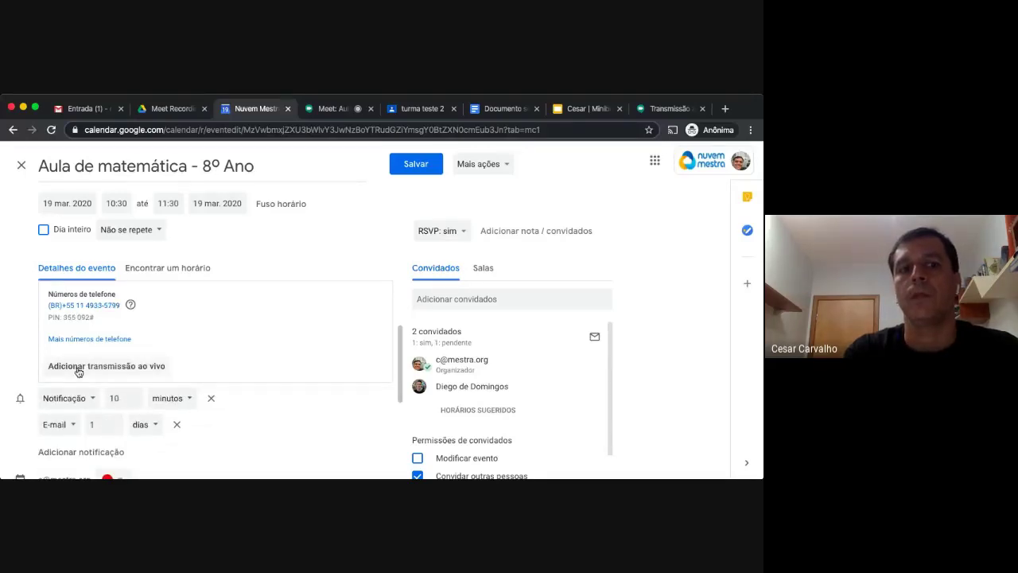
left_click(408, 167)
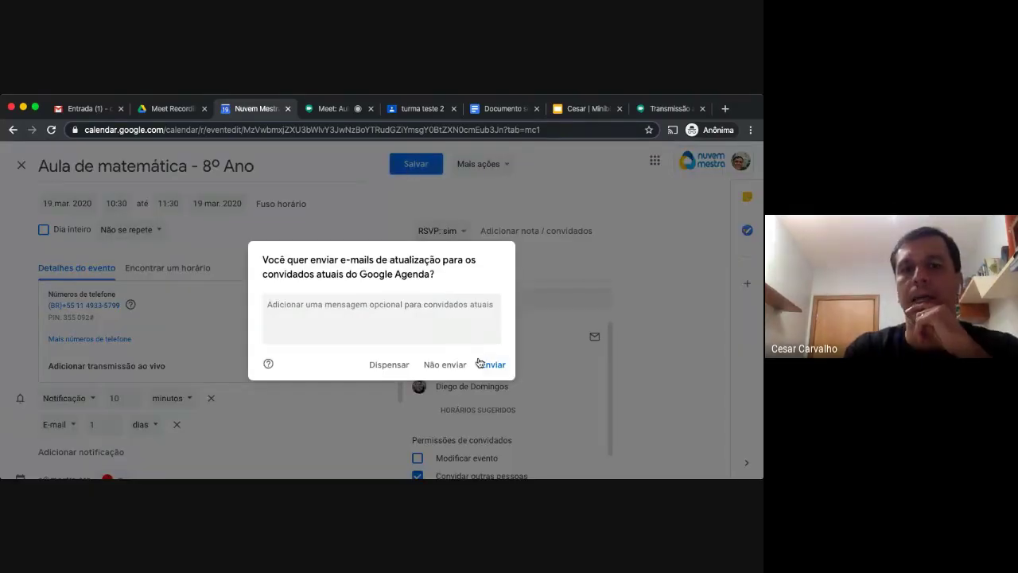
left_click(444, 364)
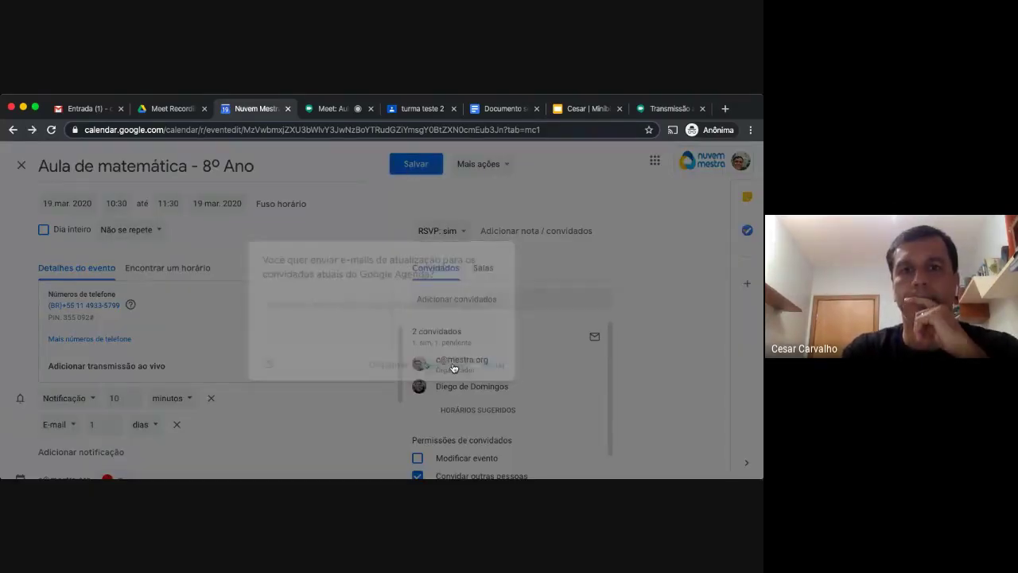
- Return to the Hangouts Meet call and start streaming the meeting
left_click(334, 109)
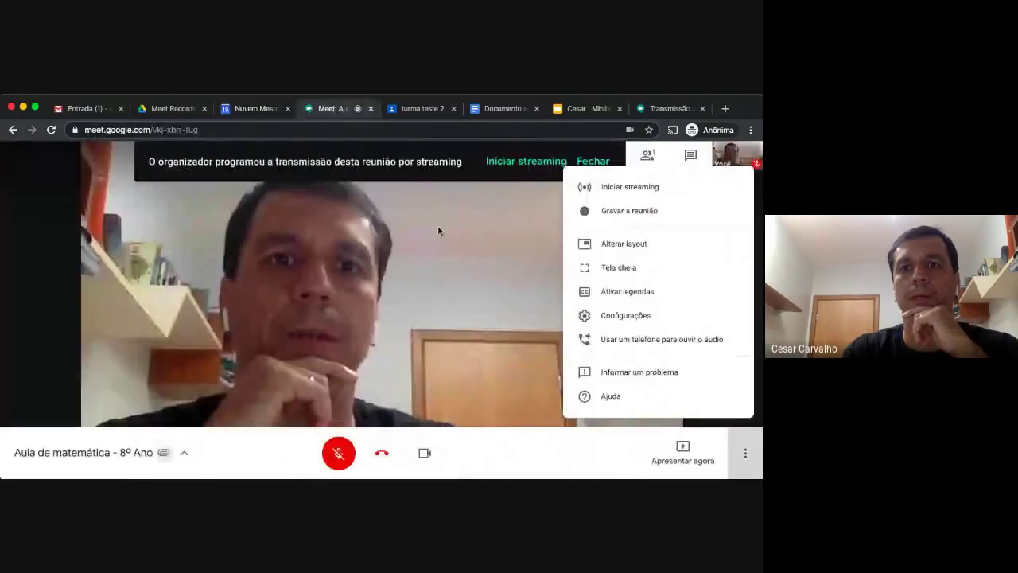
left_click(499, 369)
left_click(745, 453)
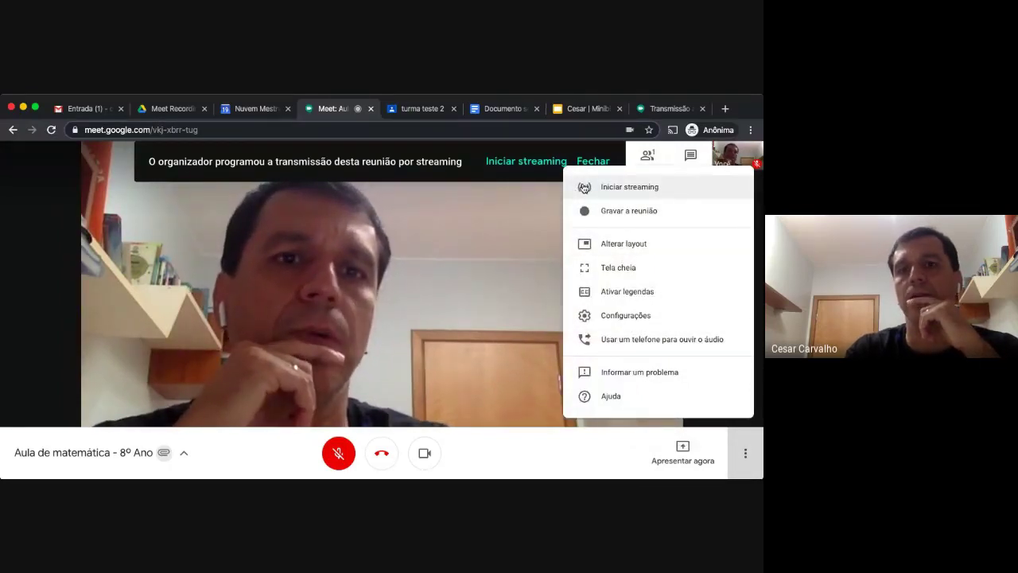
left_click(584, 188)
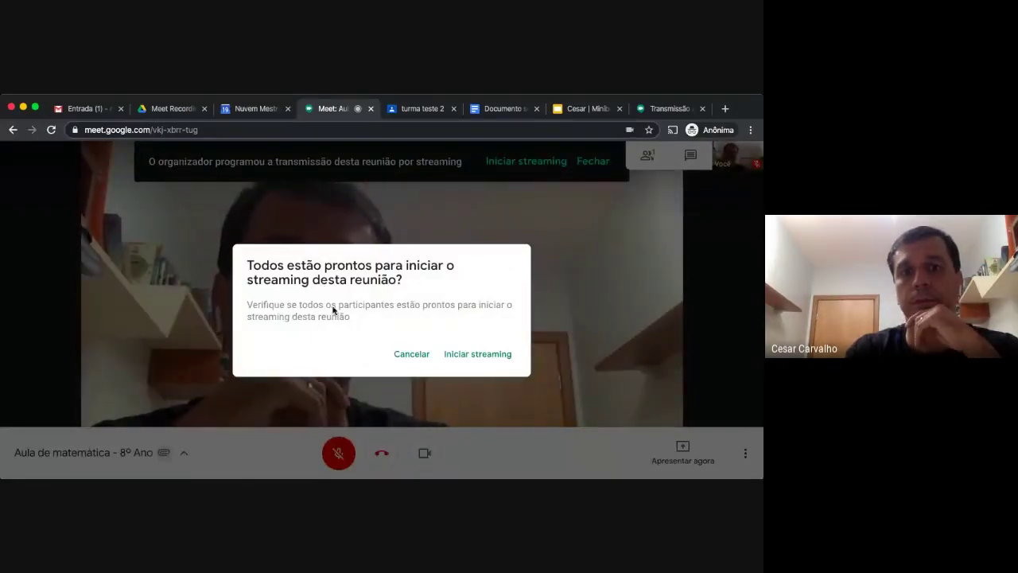
left_click(458, 354)
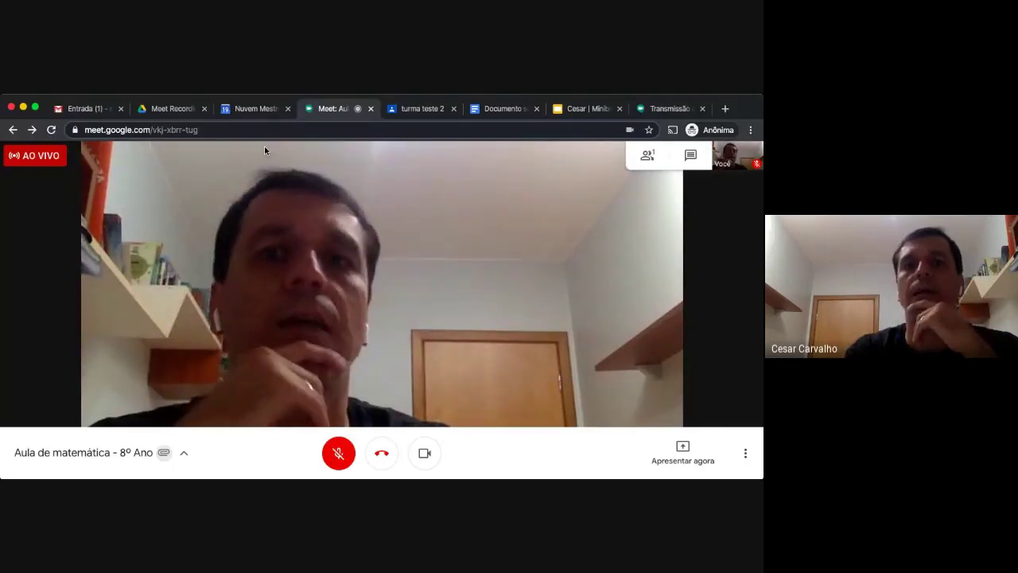
- In Google Calendar, open the 19 March 10:30 Aula de matemática - 8º Ano event for editing and expand its Hangouts Meet details
left_click(254, 109)
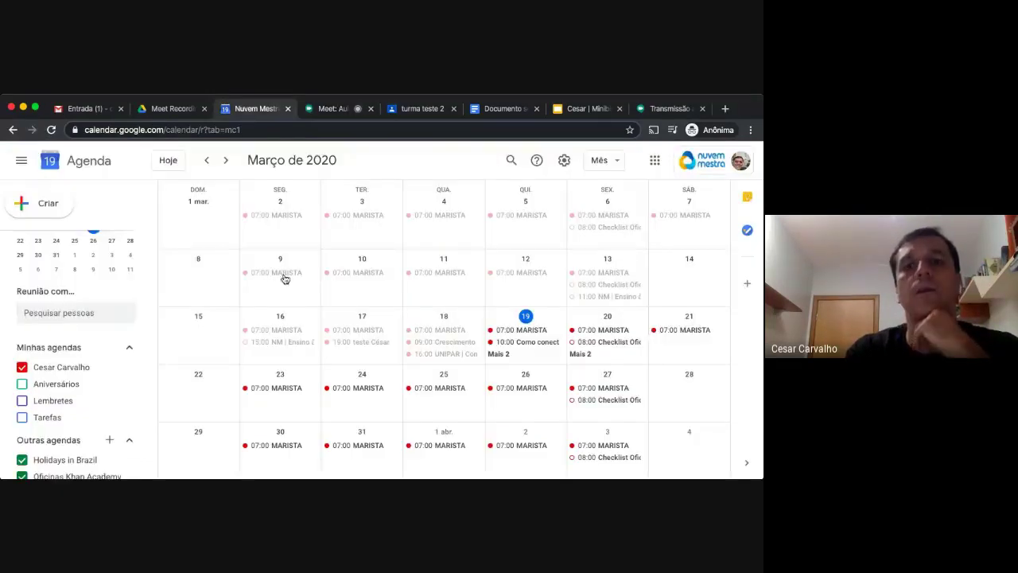
left_click(499, 354)
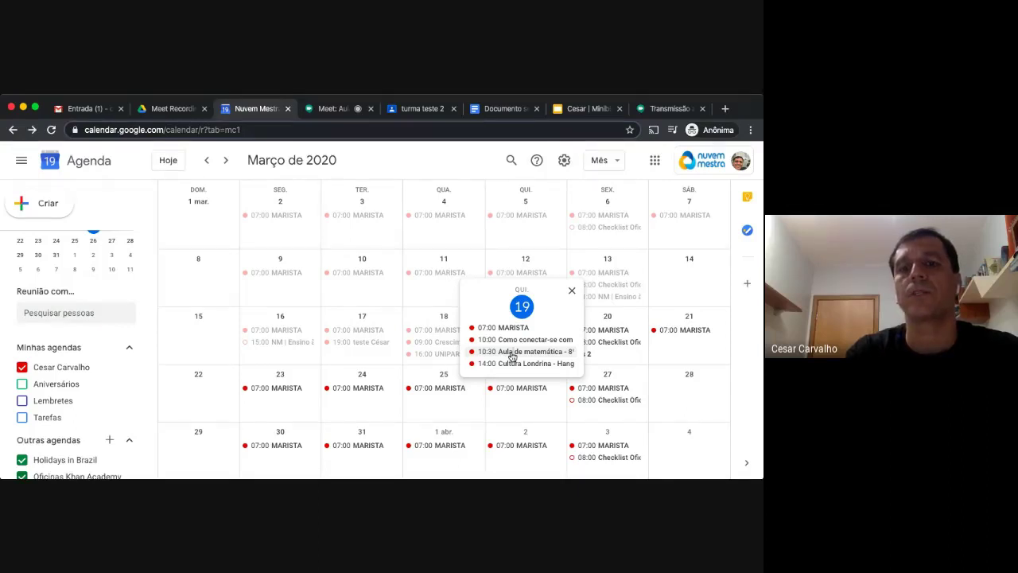
double_click(513, 355)
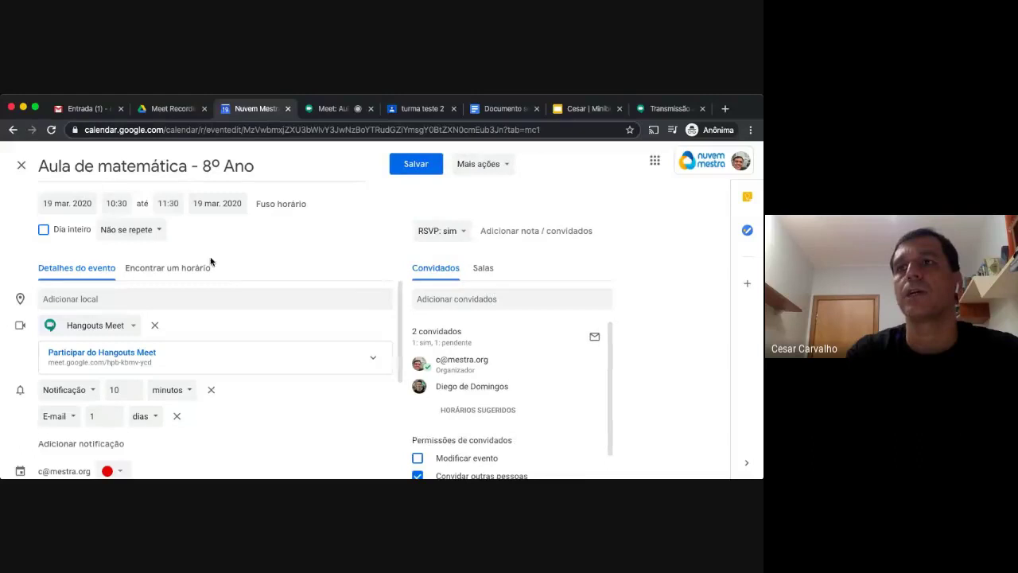
scroll(215, 284, "down", 3)
scroll(215, 285, "up", 2)
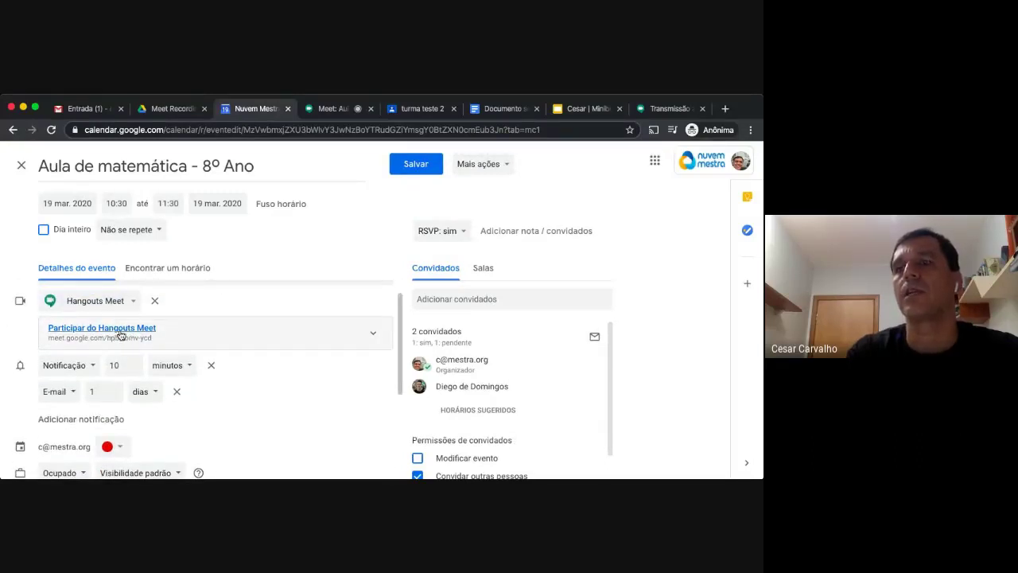
left_click(372, 335)
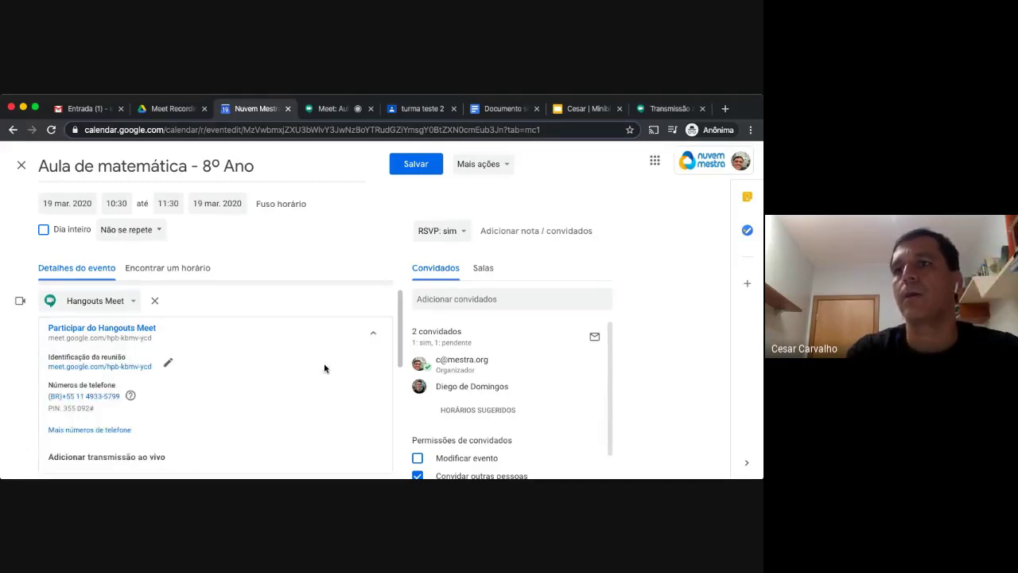
- Add a live stream to the Aula de matemática - 8º Ano event and save it without e-mailing the guests
scroll(323, 370, "down", 1)
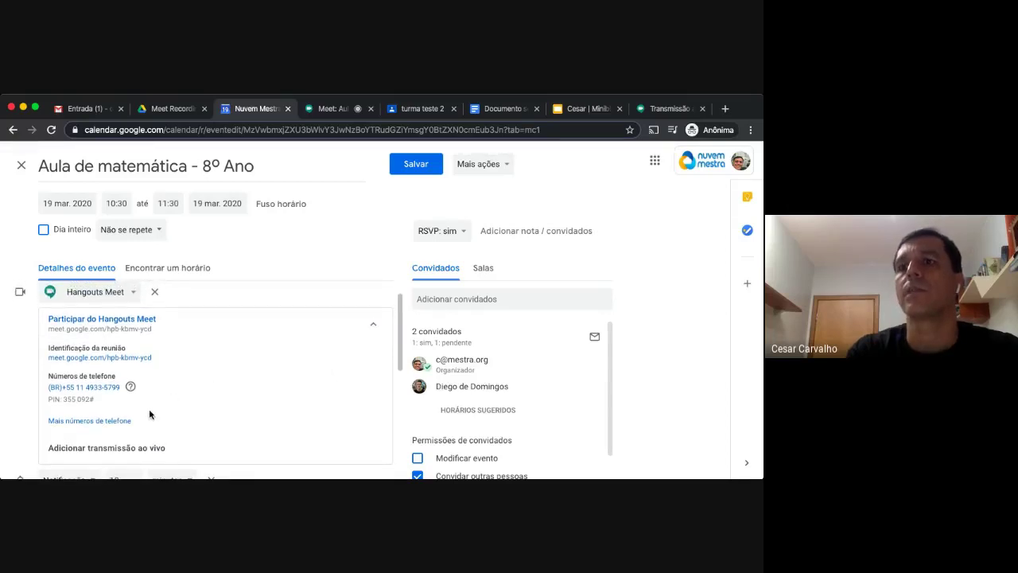
left_click(128, 450)
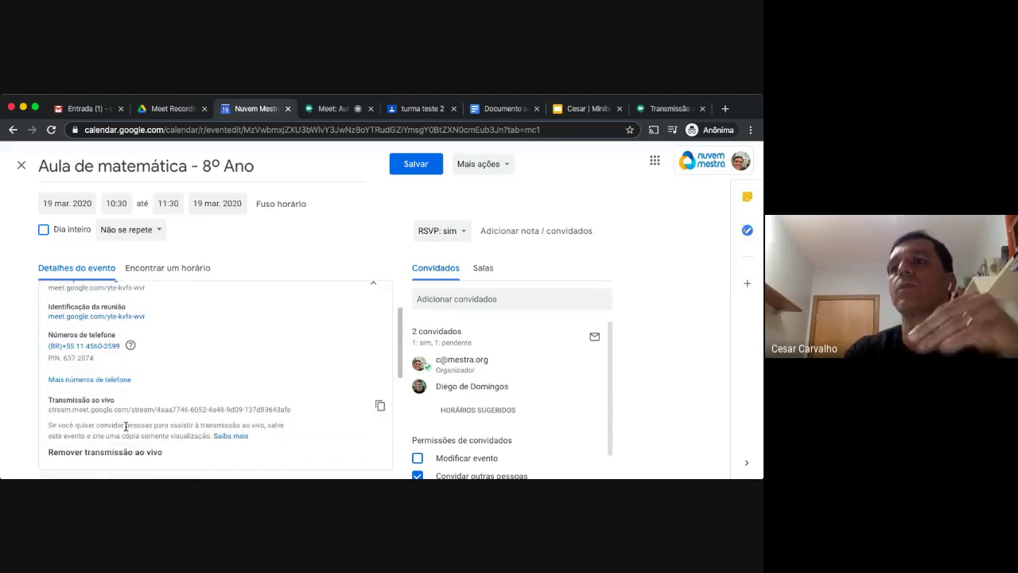
left_click_drag(126, 427, 142, 425)
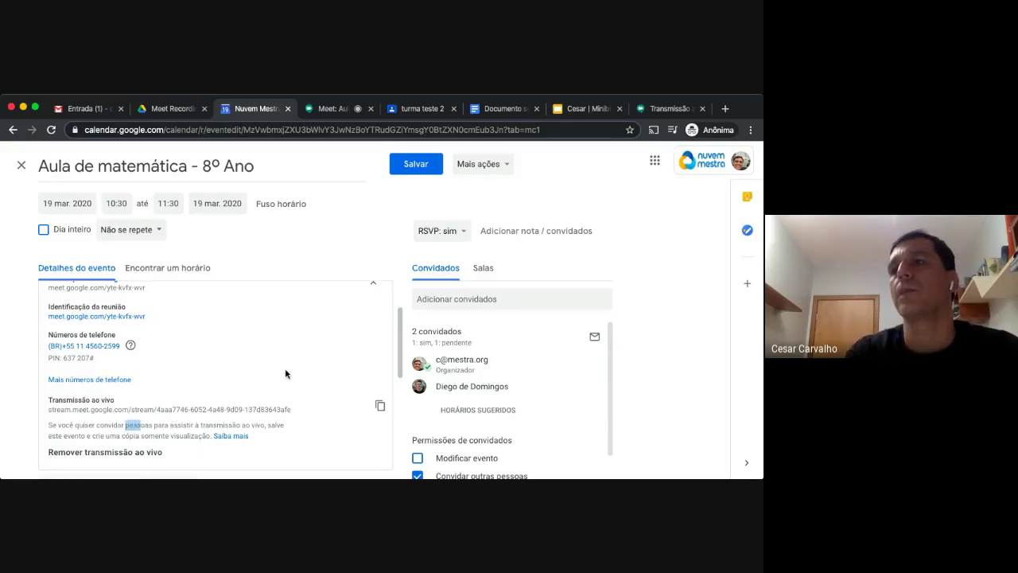
left_click(296, 258)
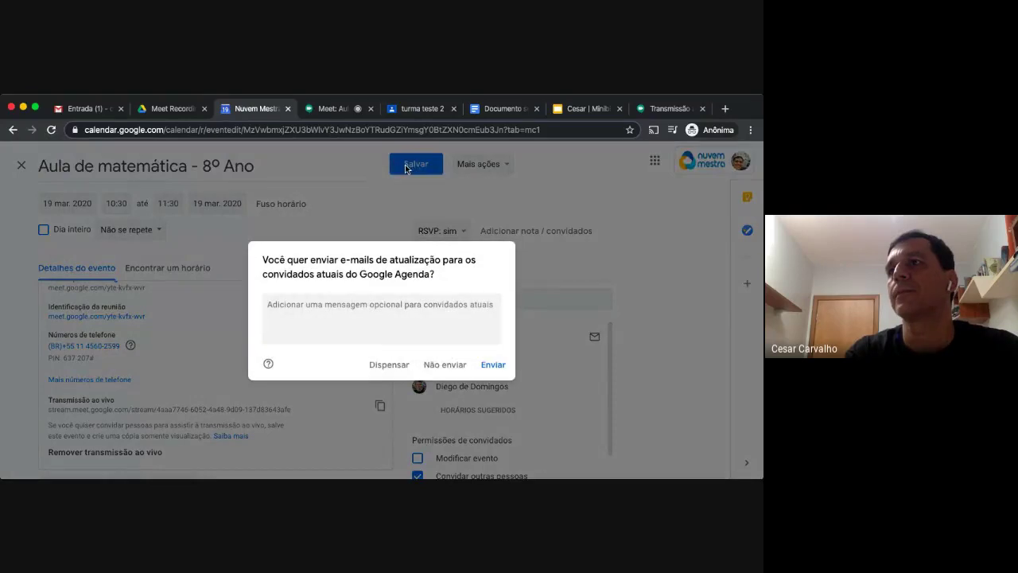
left_click(445, 365)
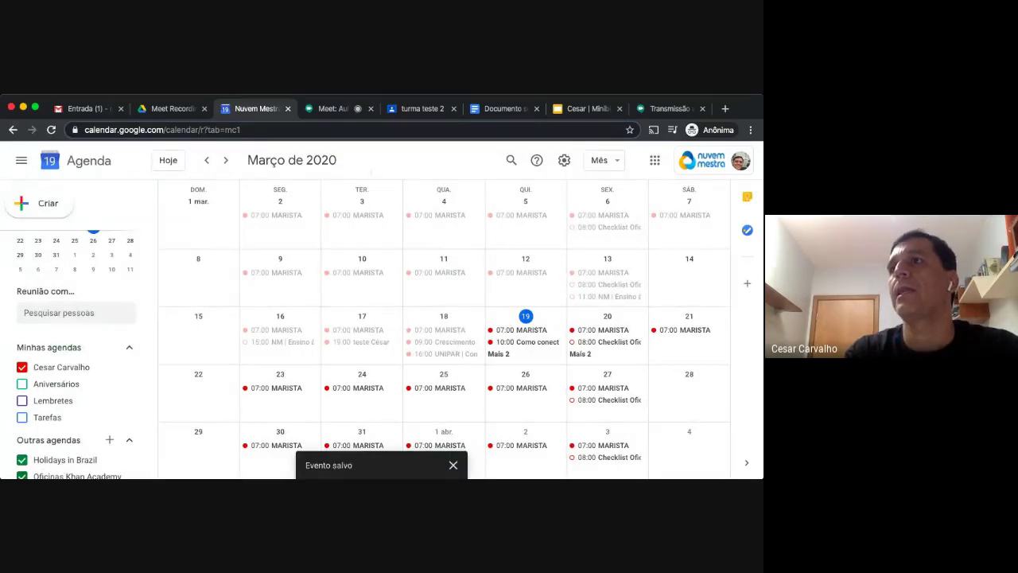
- Return to the Hangouts Meet call and stop streaming the meeting
left_click(328, 108)
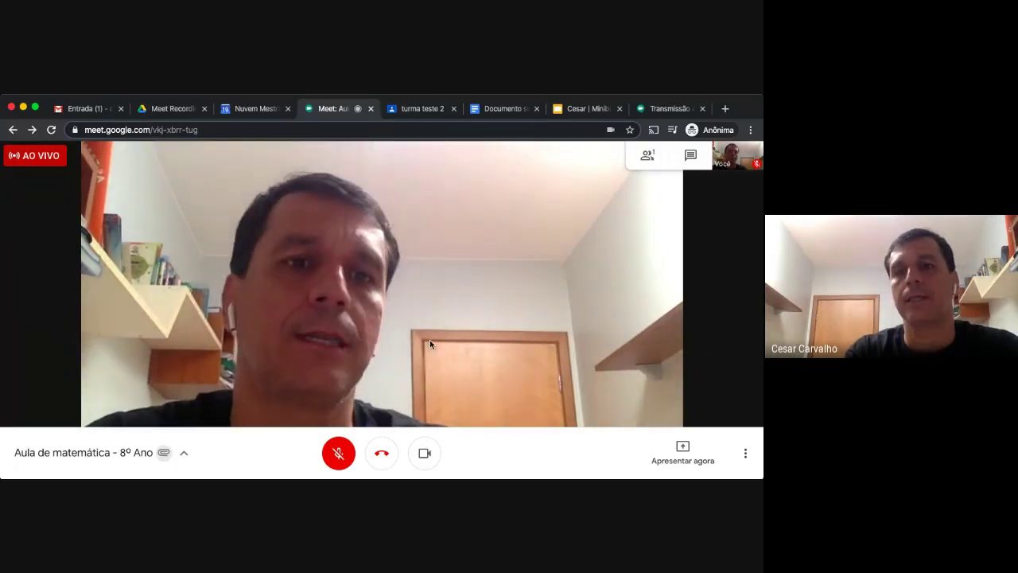
left_click(744, 454)
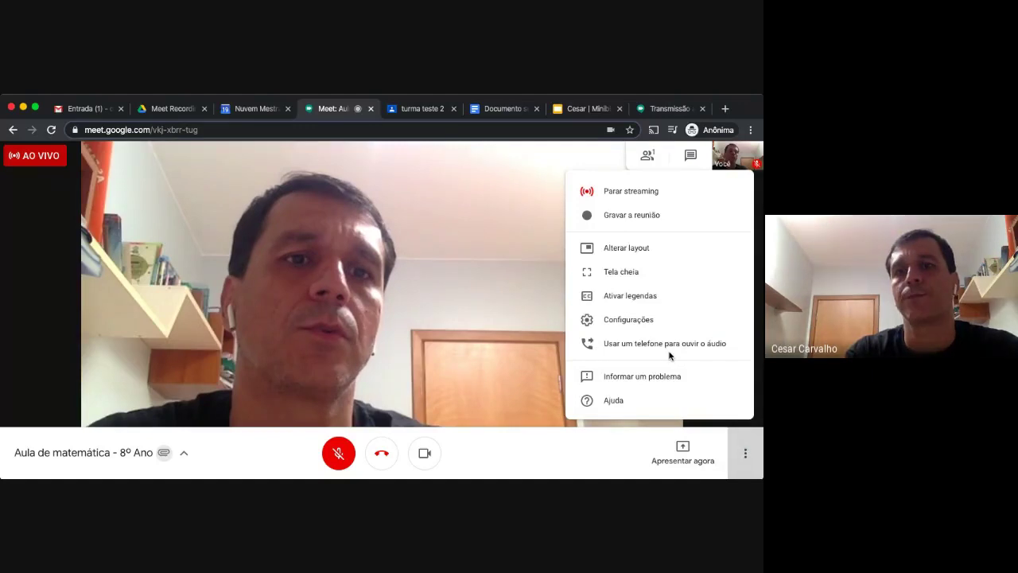
left_click(614, 188)
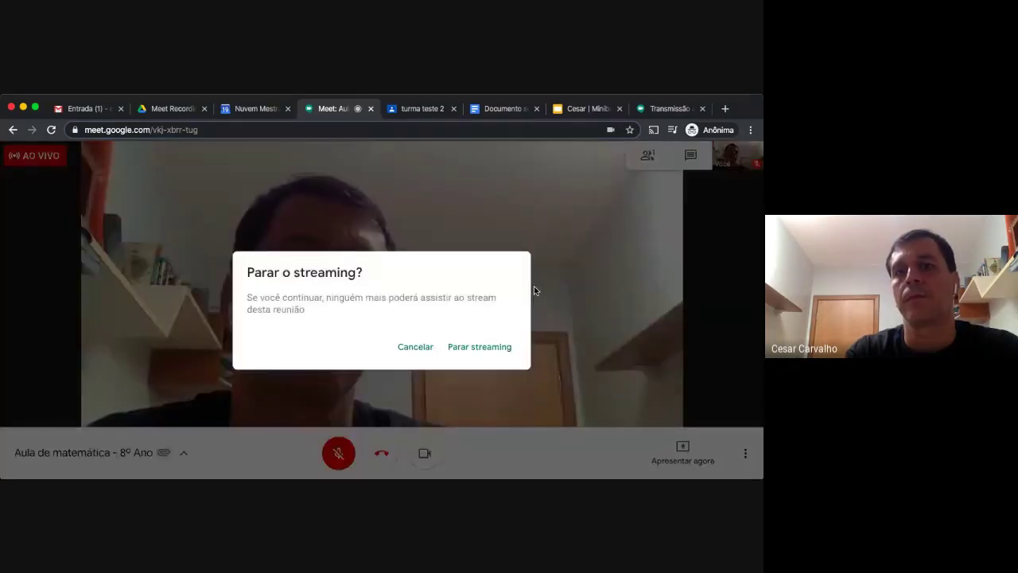
left_click(473, 347)
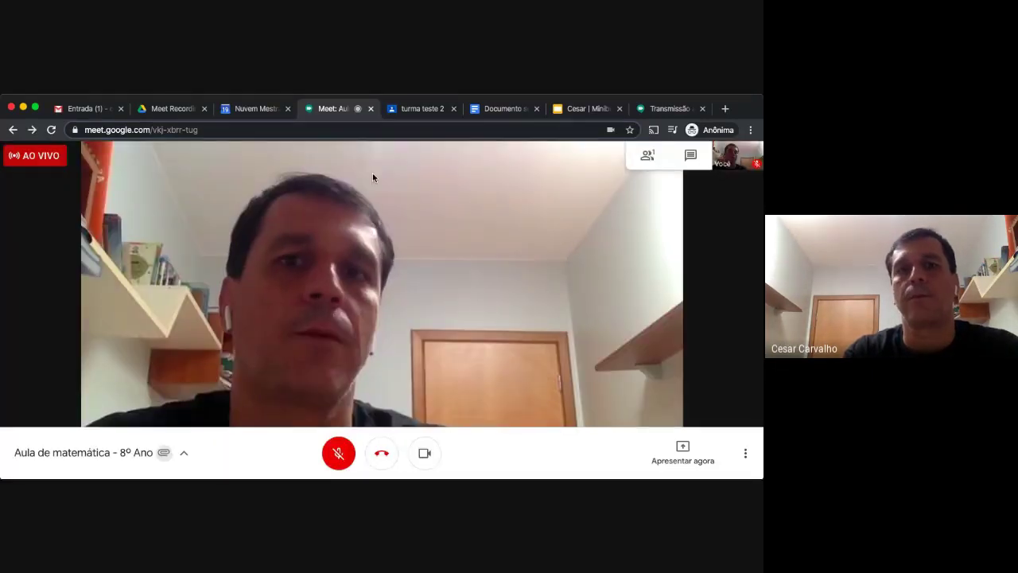
- In Google Calendar, reopen the 19 March 10:30 Aula de matemática - 8º Ano event, copy its live stream link and open the stream page
left_click(252, 109)
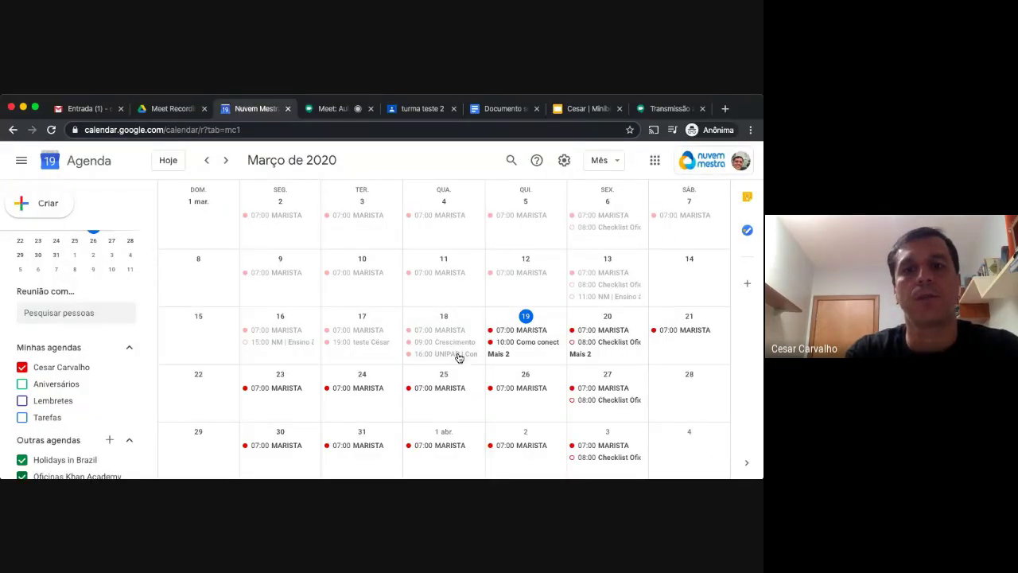
left_click(498, 354)
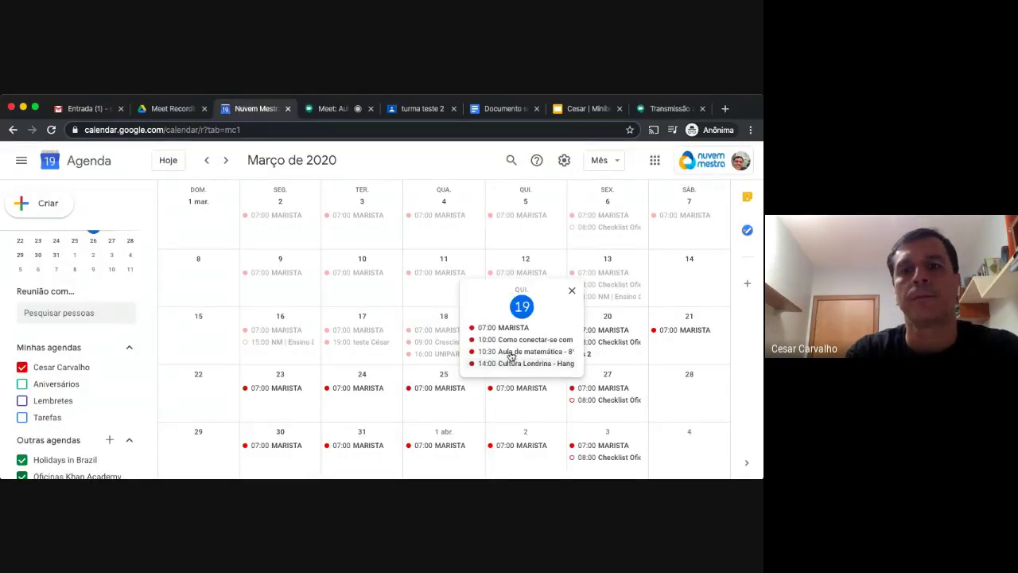
left_click(510, 352)
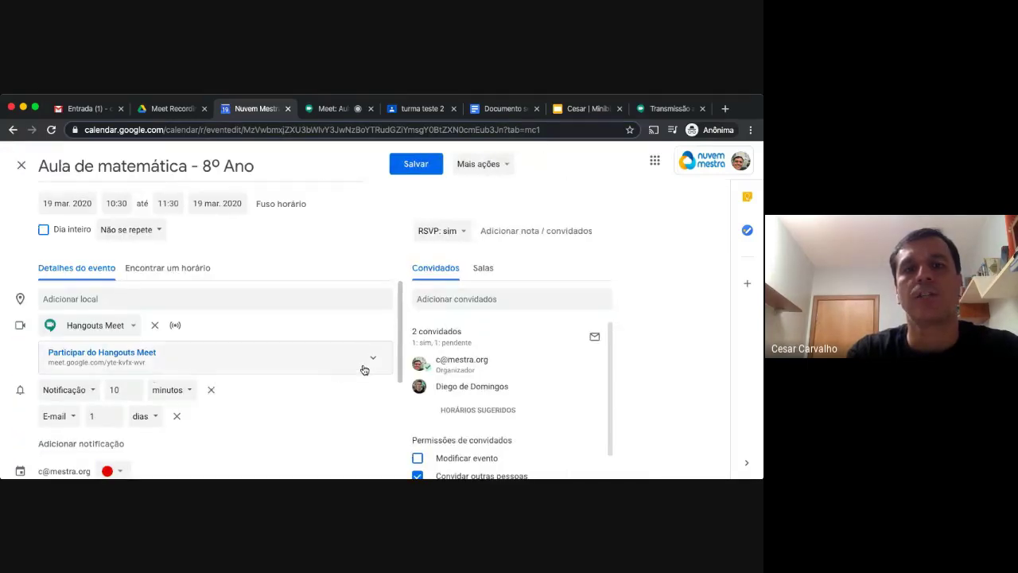
left_click(365, 368)
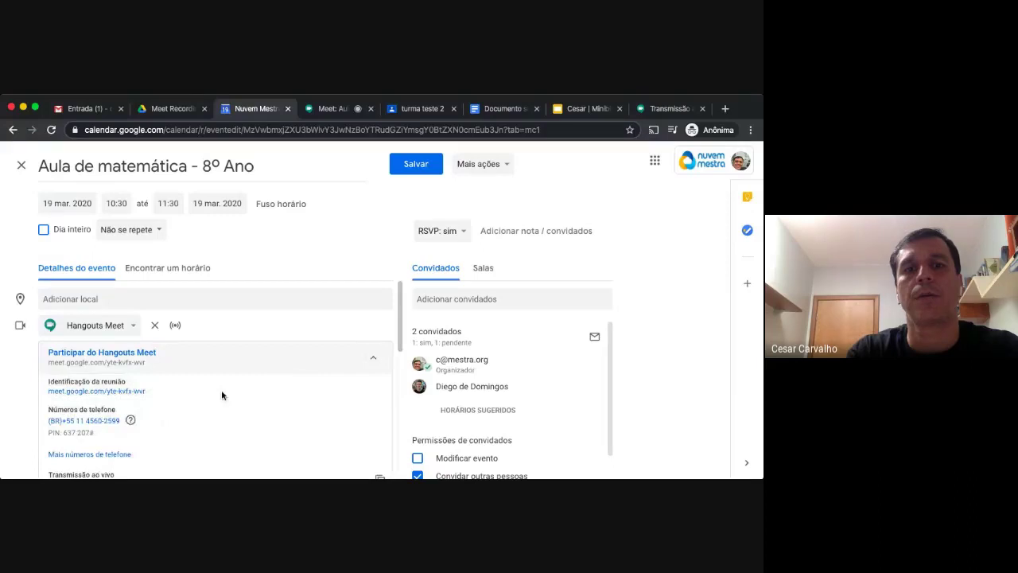
scroll(221, 396, "down", 3)
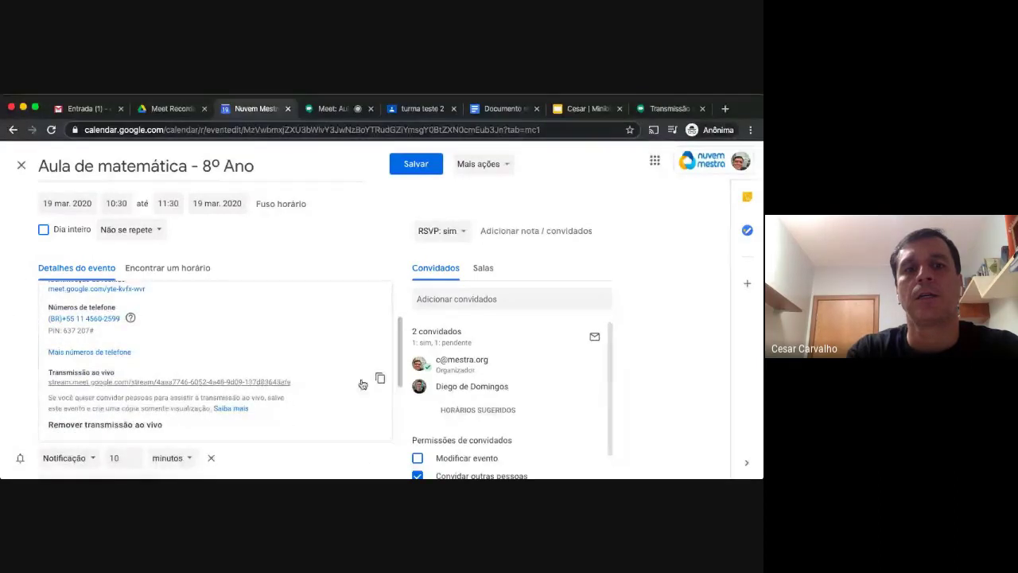
left_click(380, 380)
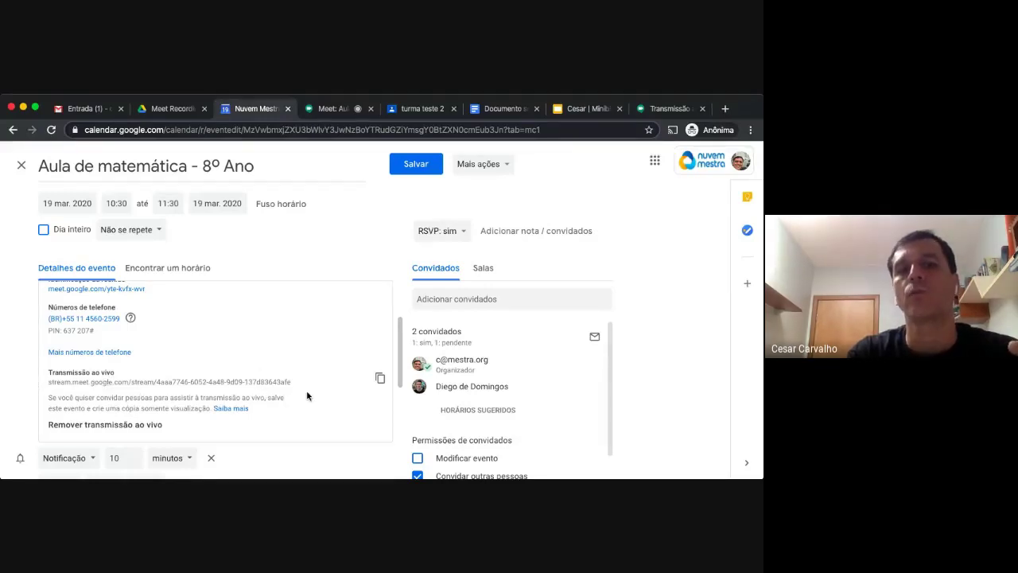
left_click(158, 383)
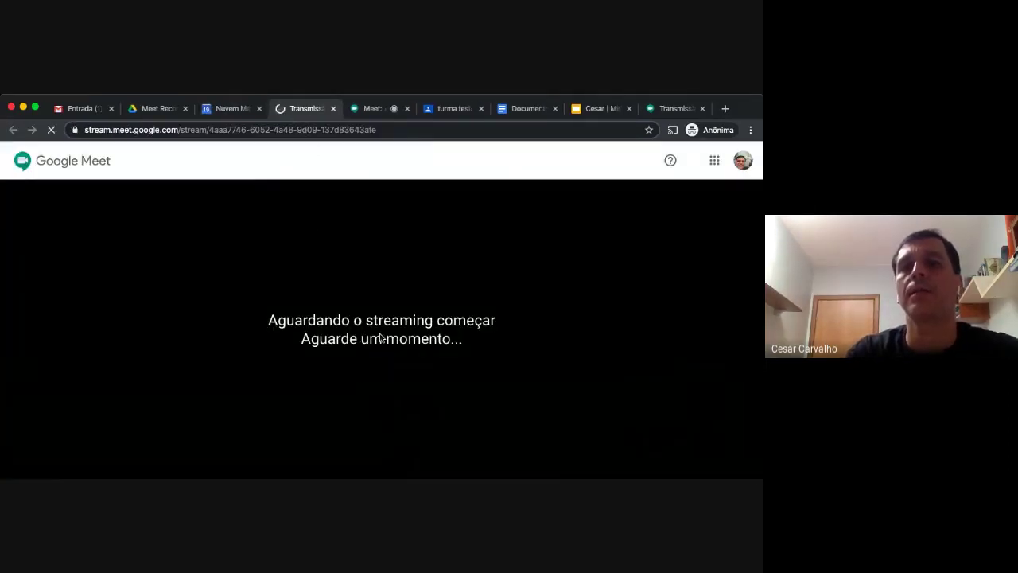
- Switch back to the Hangouts Meet call and start streaming the meeting again
left_click(371, 110)
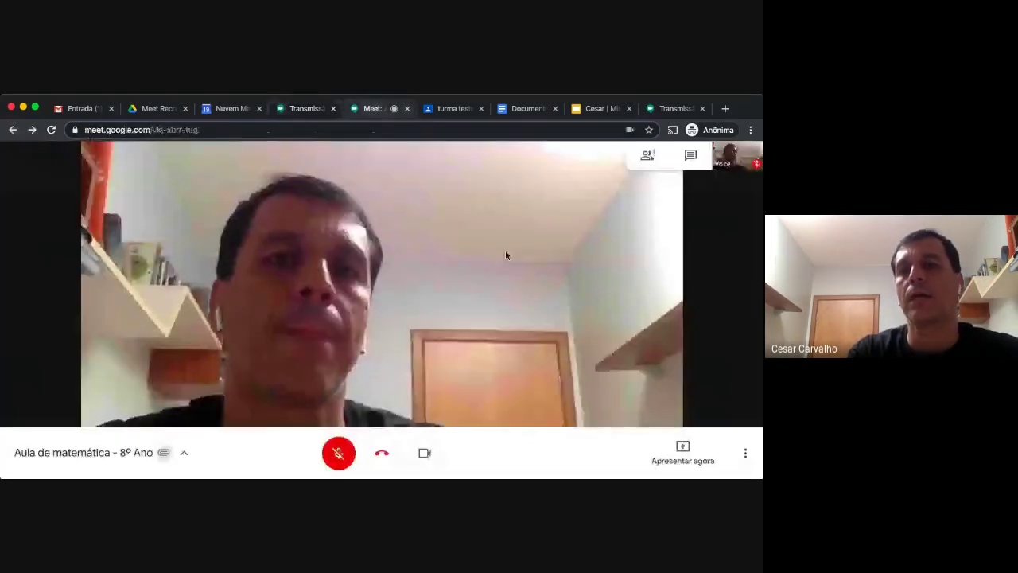
left_click(744, 455)
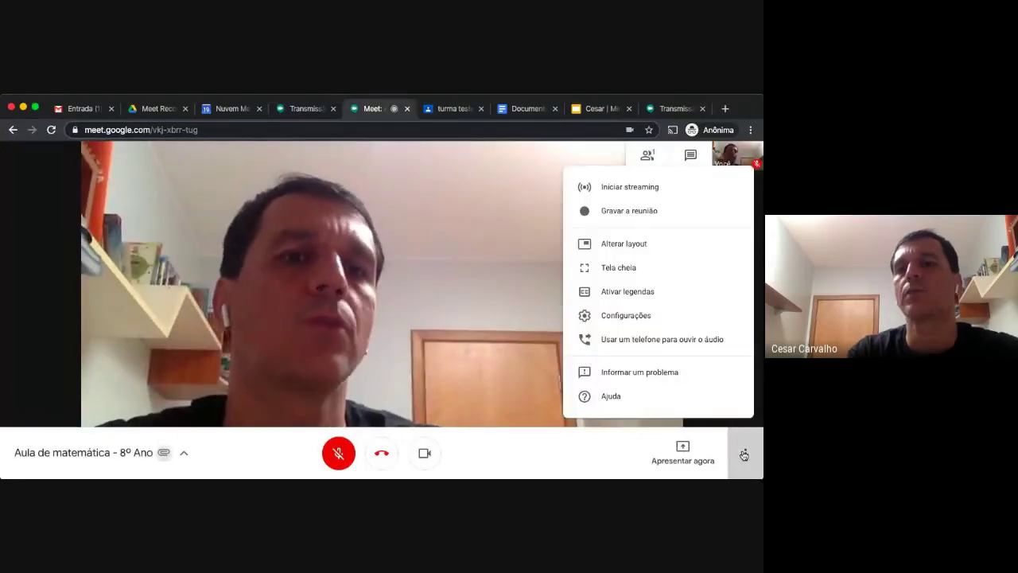
left_click(629, 188)
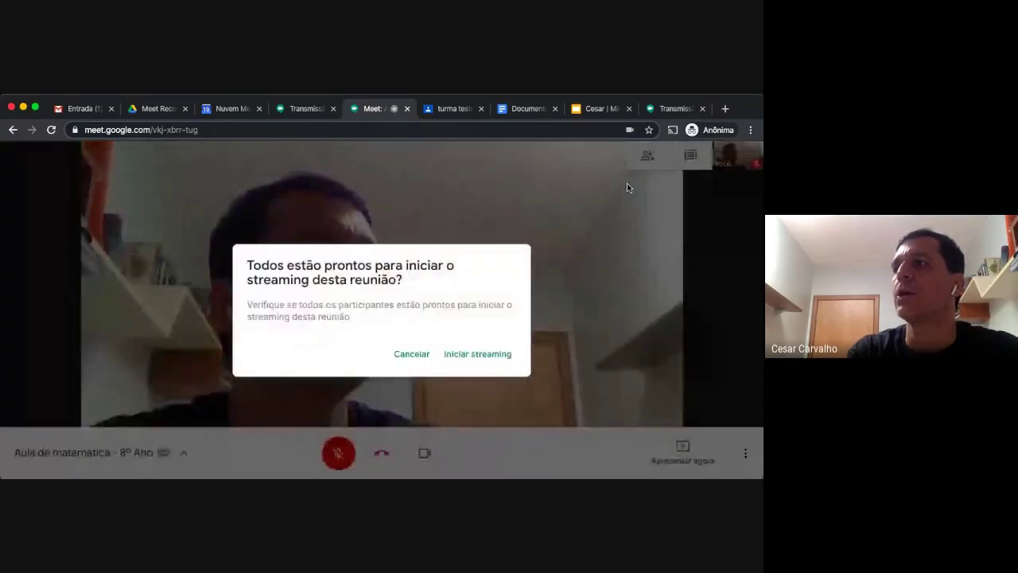
left_click(475, 356)
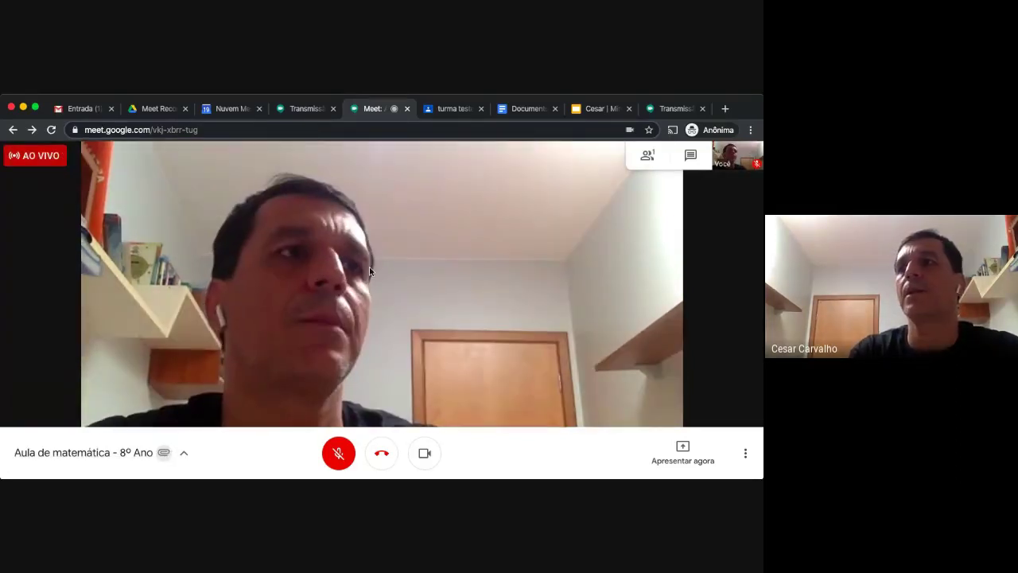
- Check the live stream viewing page against the ongoing call, and close the viewing page
left_click(300, 111)
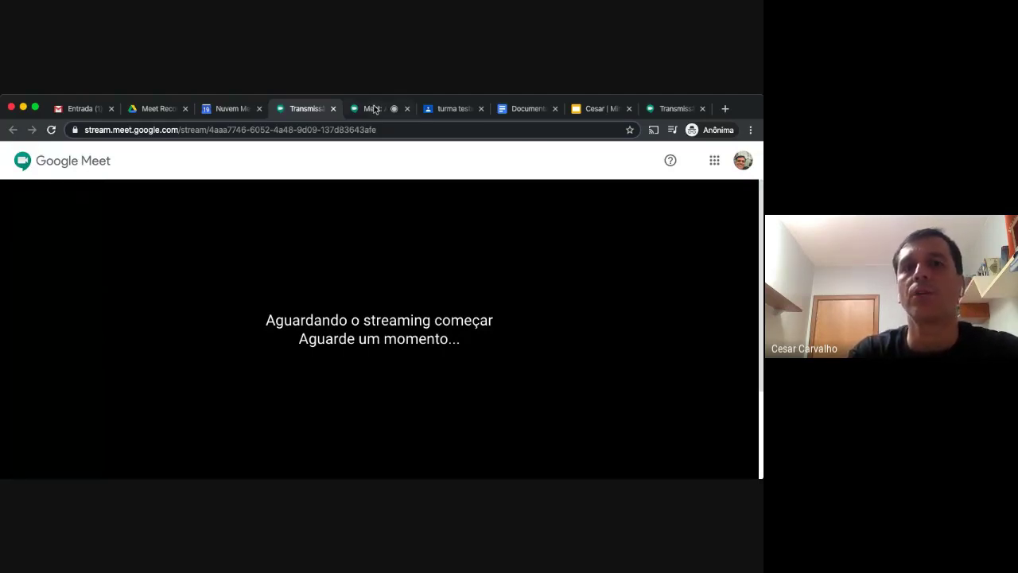
key("ctrl+Tab")
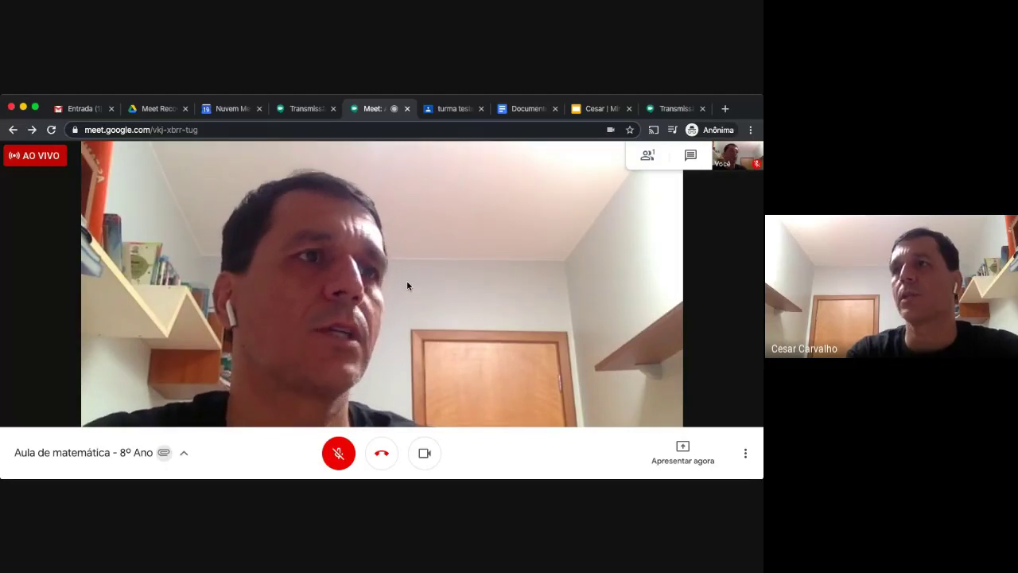
left_click(299, 112)
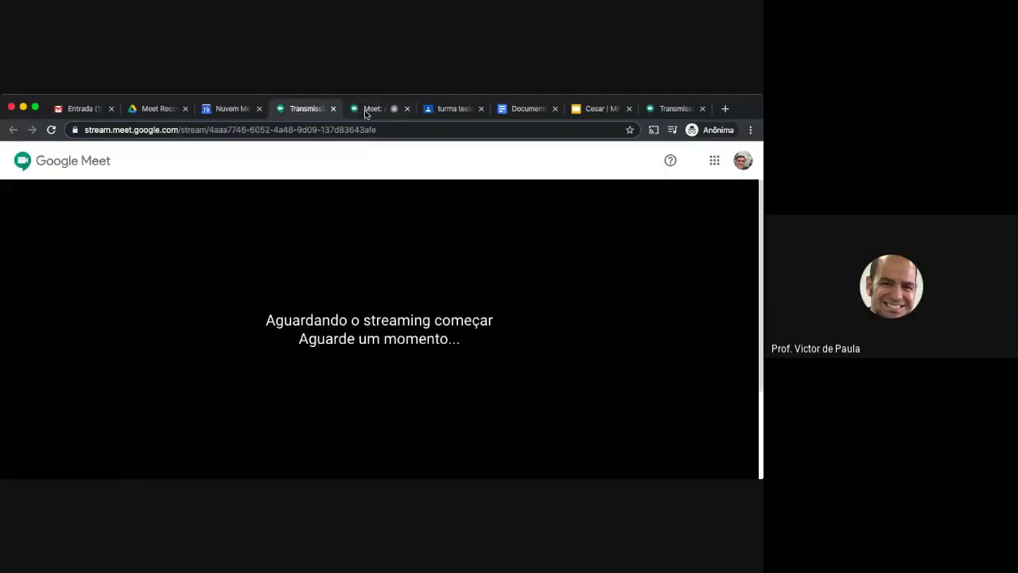
left_click(334, 108)
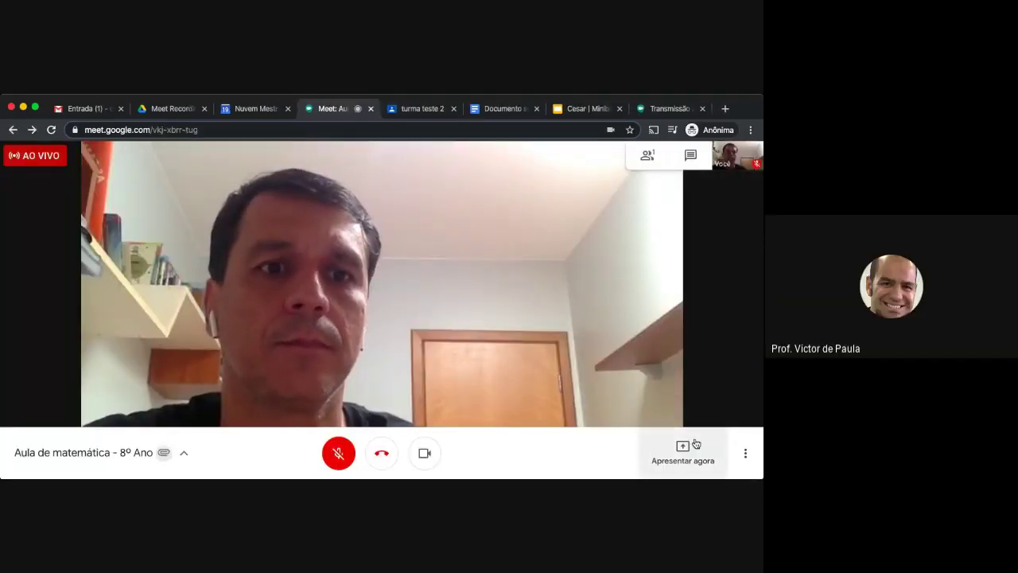
- Stop streaming the Aula de matemática - 8º Ano meeting in Hangouts Meet
left_click(742, 453)
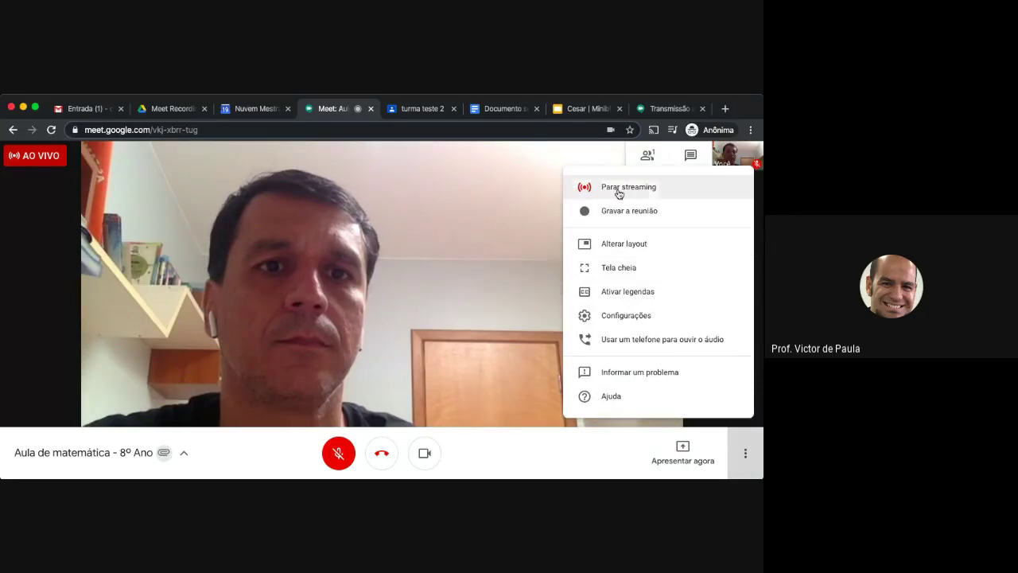
left_click(618, 189)
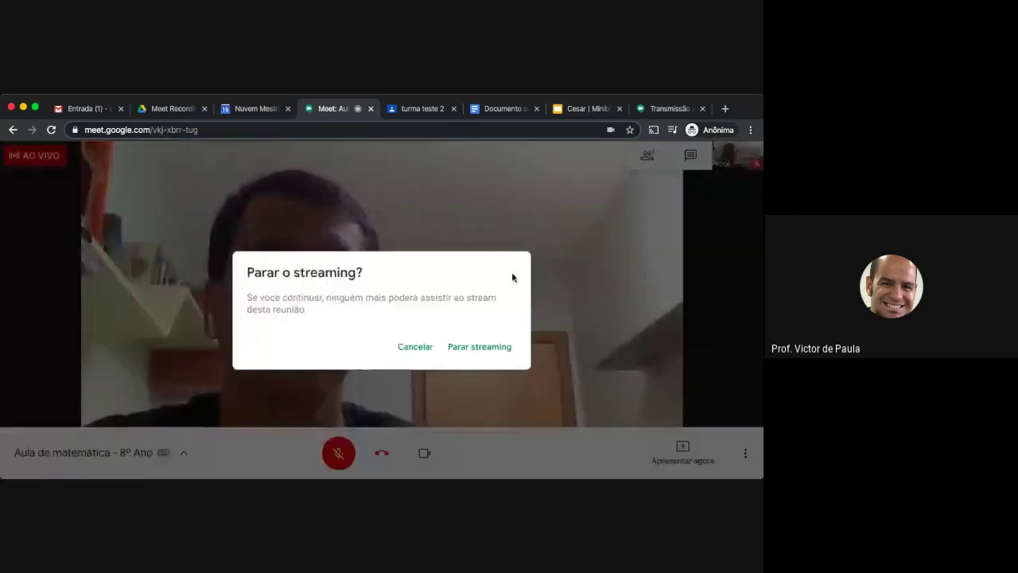
left_click(493, 348)
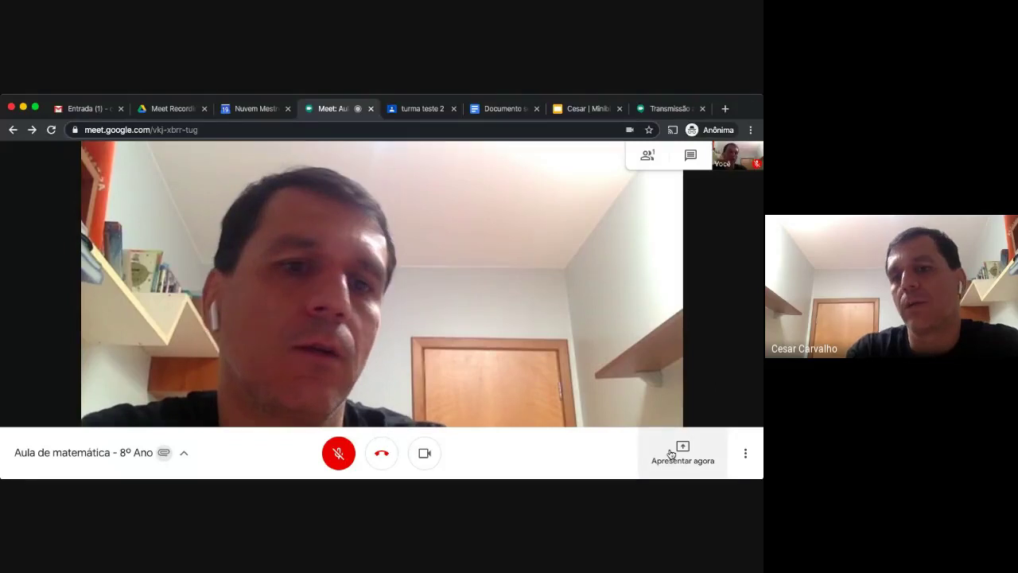
- Review the call's meeting recording option and its choices for presenting the entire screen or a window
left_click(744, 456)
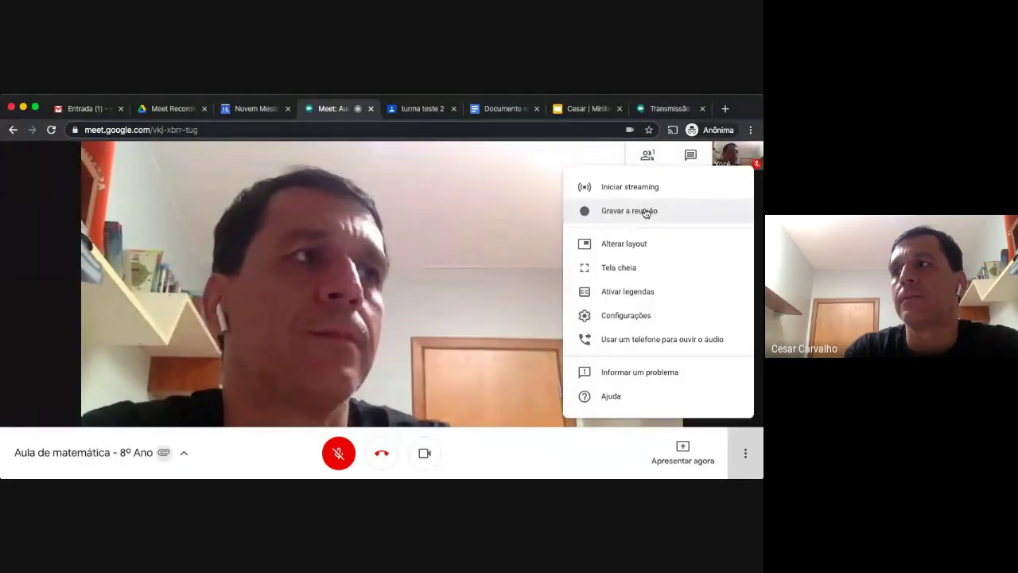
left_click(472, 259)
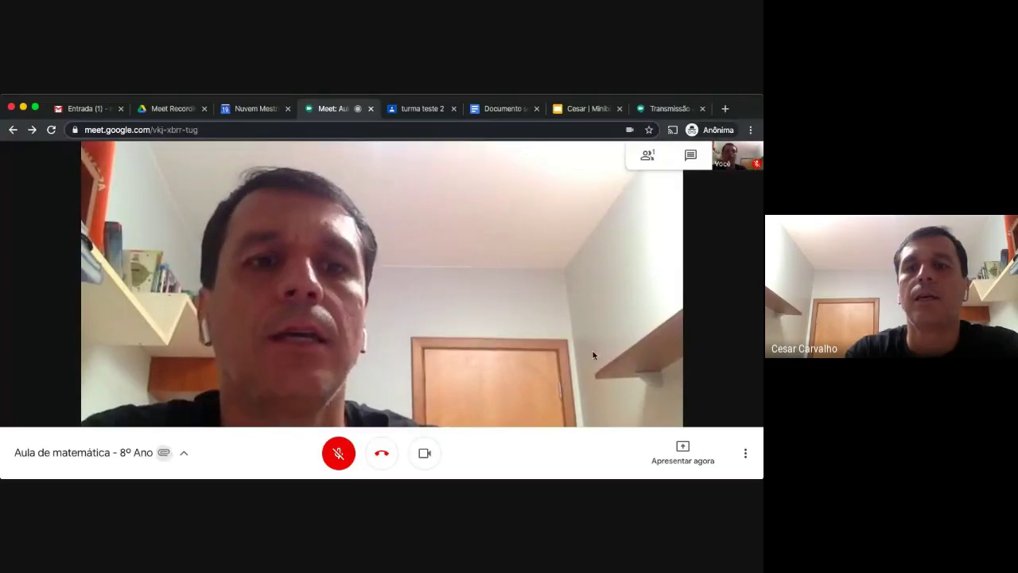
left_click(683, 452)
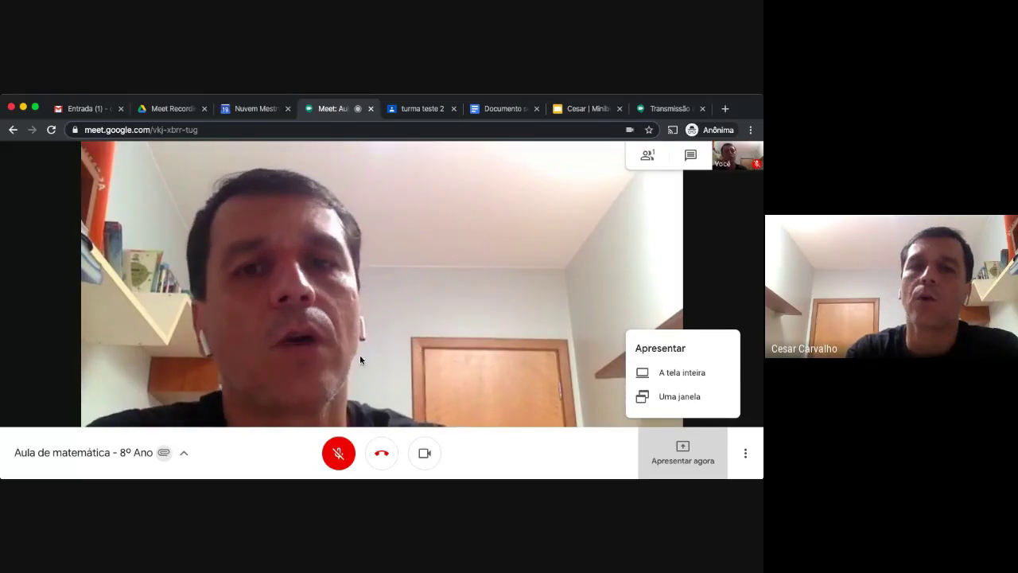
left_click(691, 295)
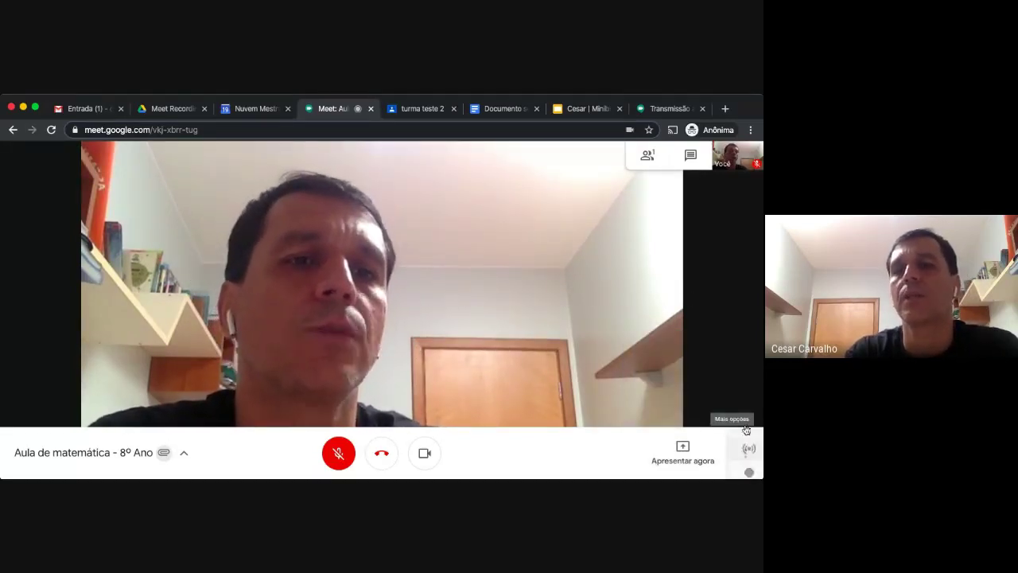
left_click(746, 453)
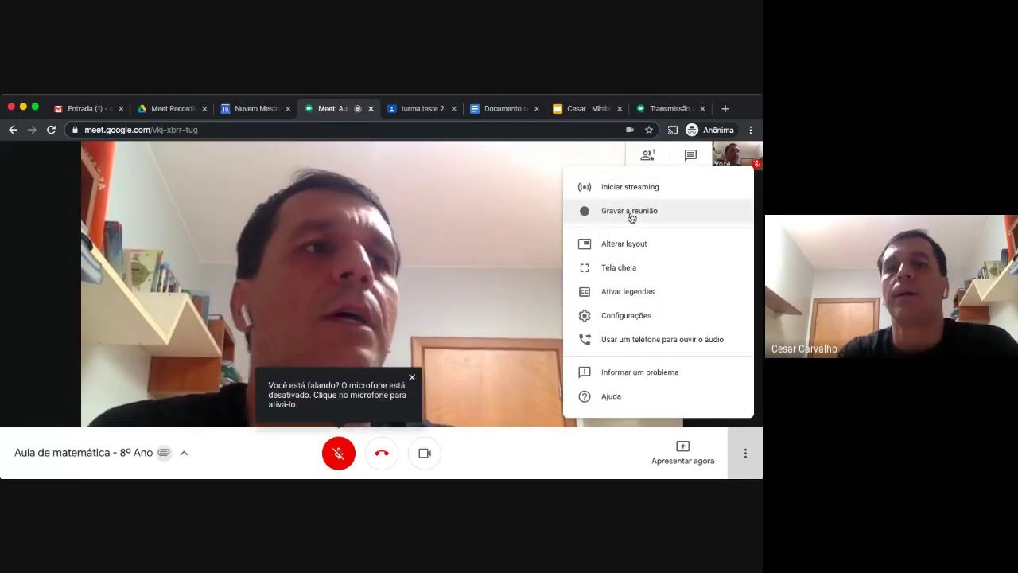
left_click(438, 256)
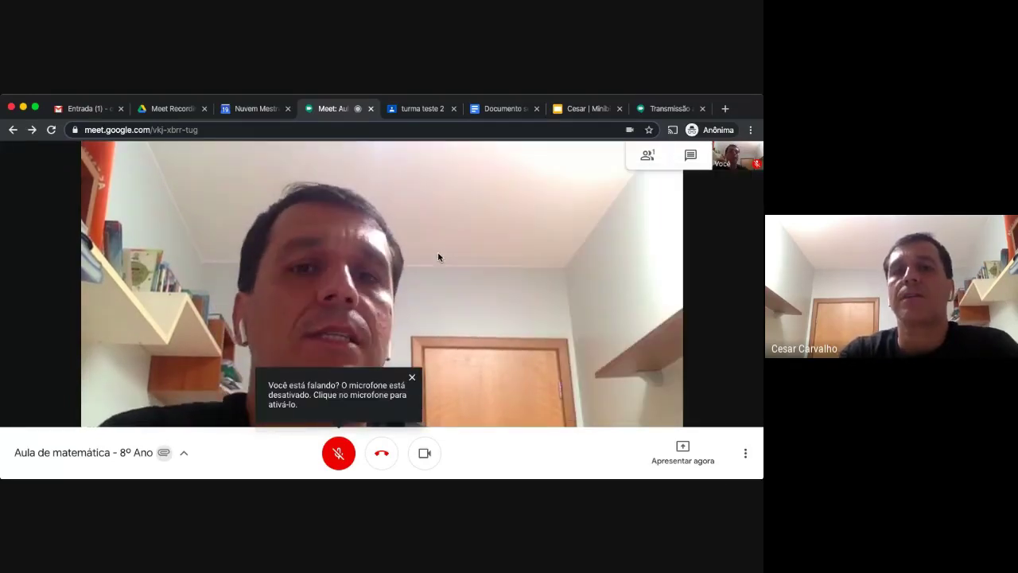
- Switch to Google Drive, rename the 14:11 video in Meet Recordings as Aula matemática 1, and check its sharing options
left_click(168, 112)
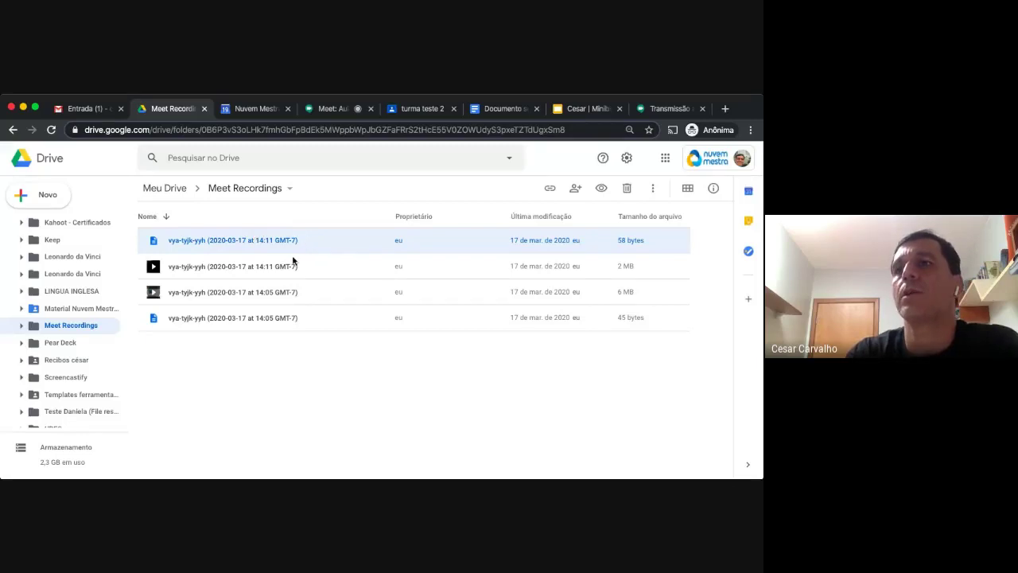
left_click(196, 270)
right_click(210, 274)
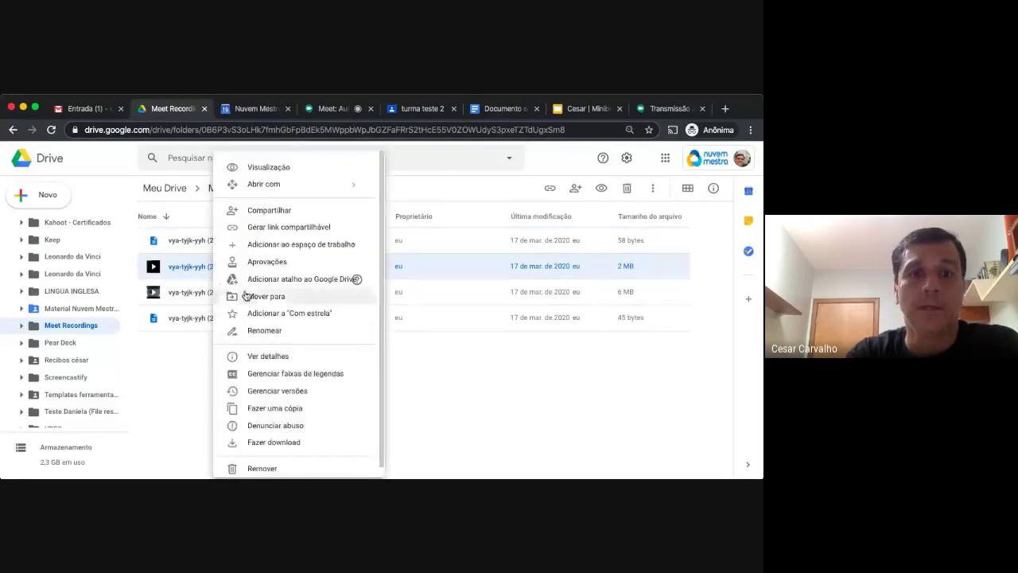
left_click(269, 331)
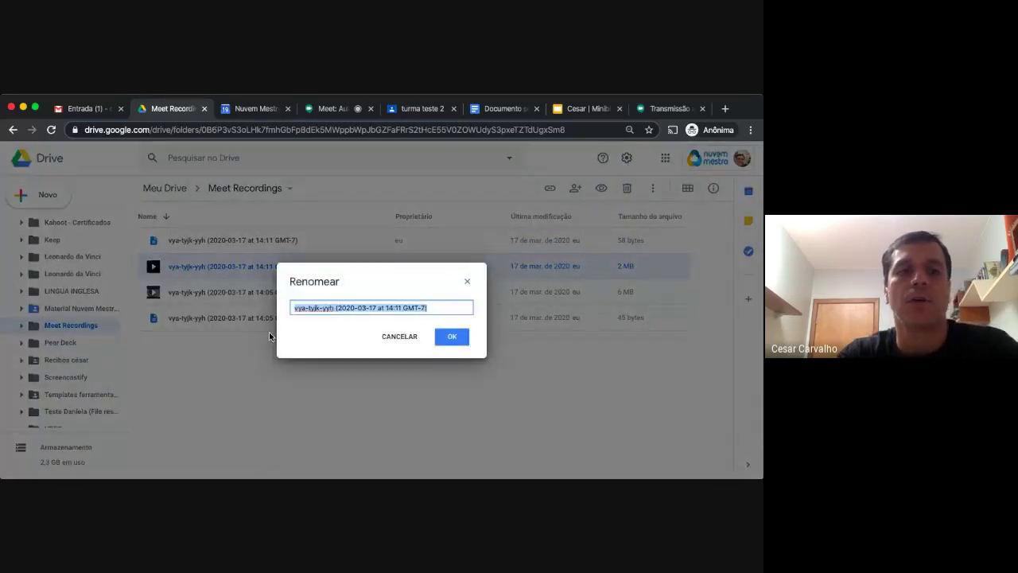
type("Aula ma")
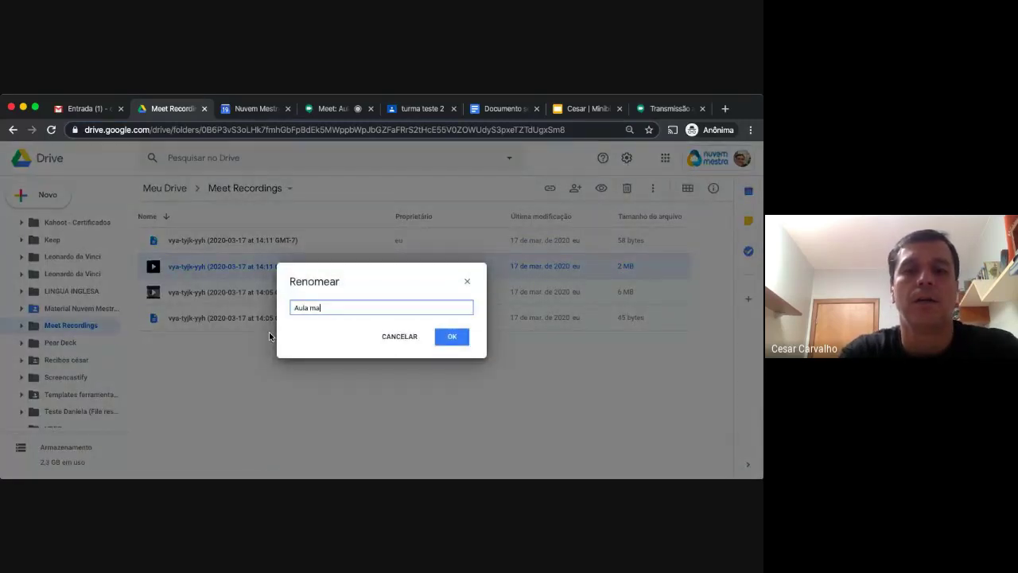
type("temática")
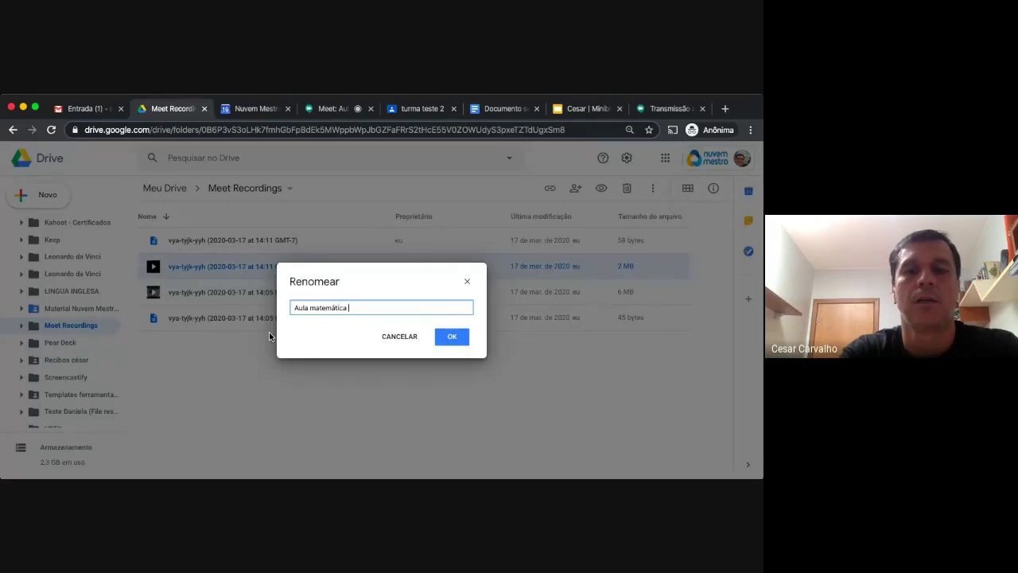
type(" 1")
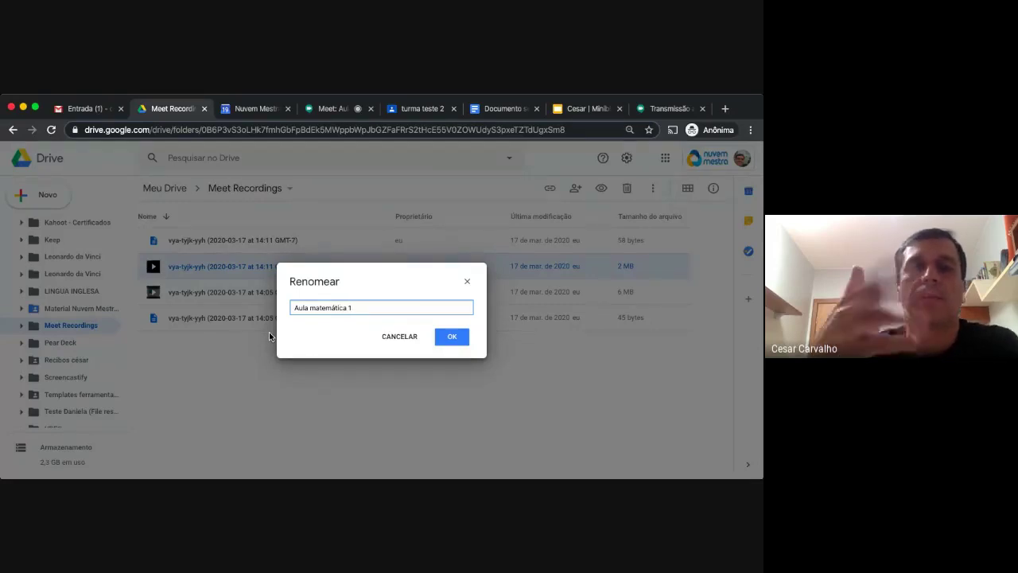
key("Return")
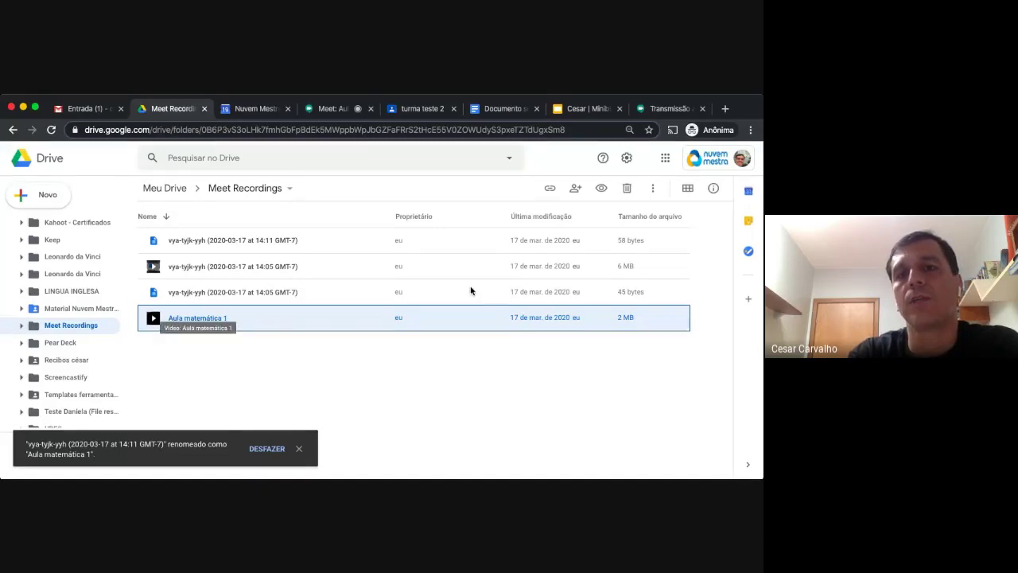
left_click(576, 190)
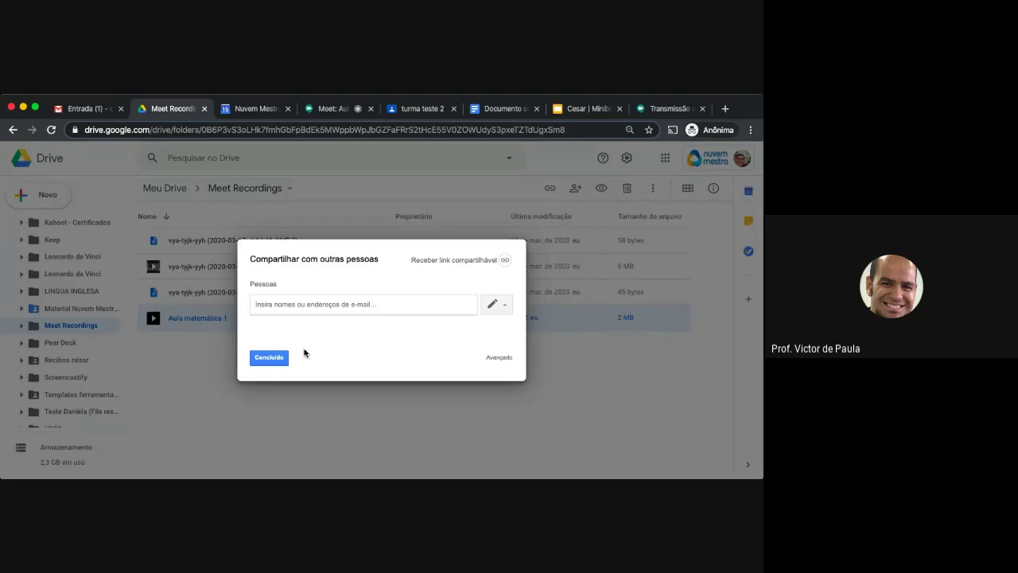
left_click(269, 358)
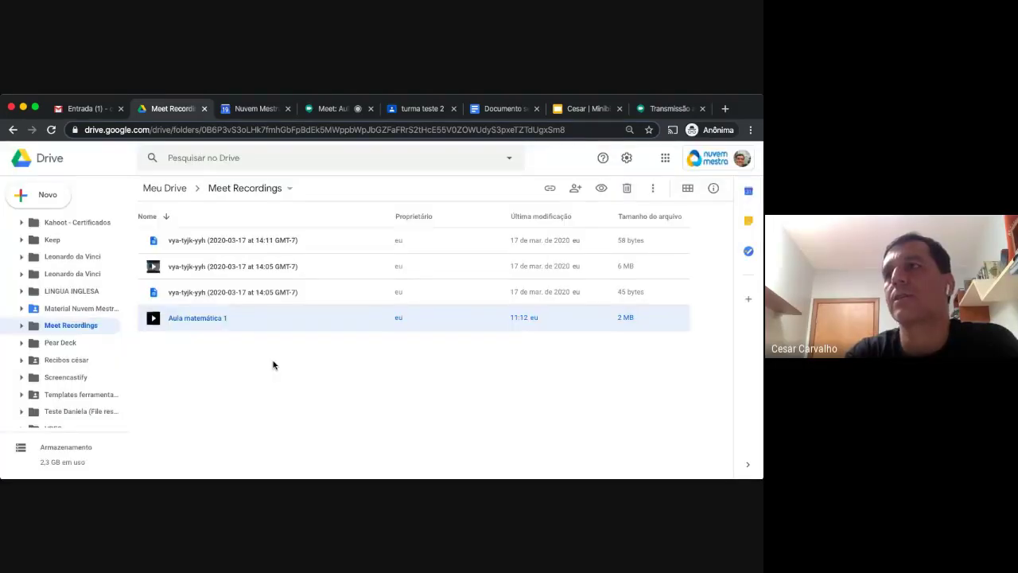
- Switch to Google Classroom, dismiss the Reutilizar avisos tip, and open the teste class's activities
left_click(424, 112)
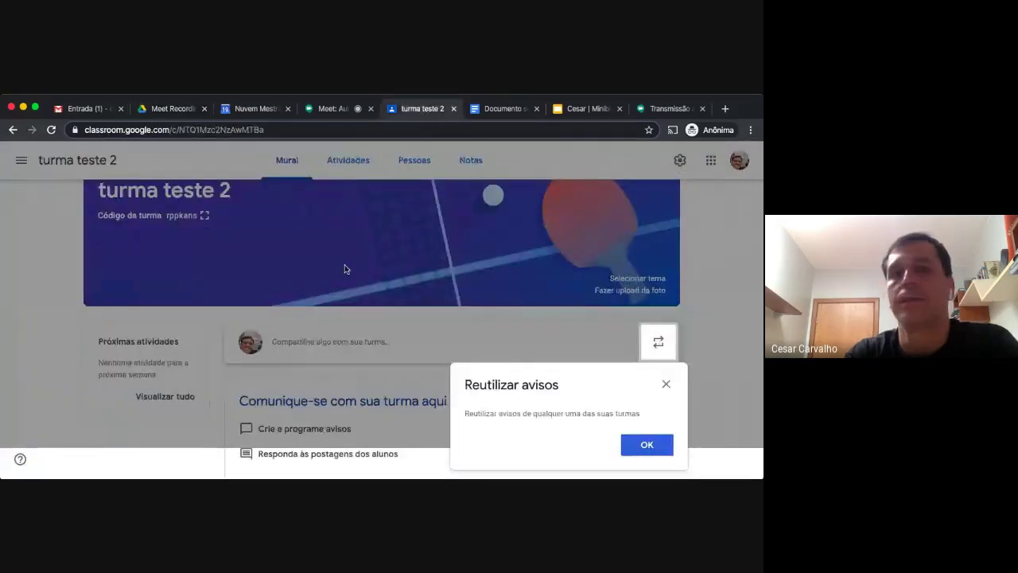
left_click(647, 445)
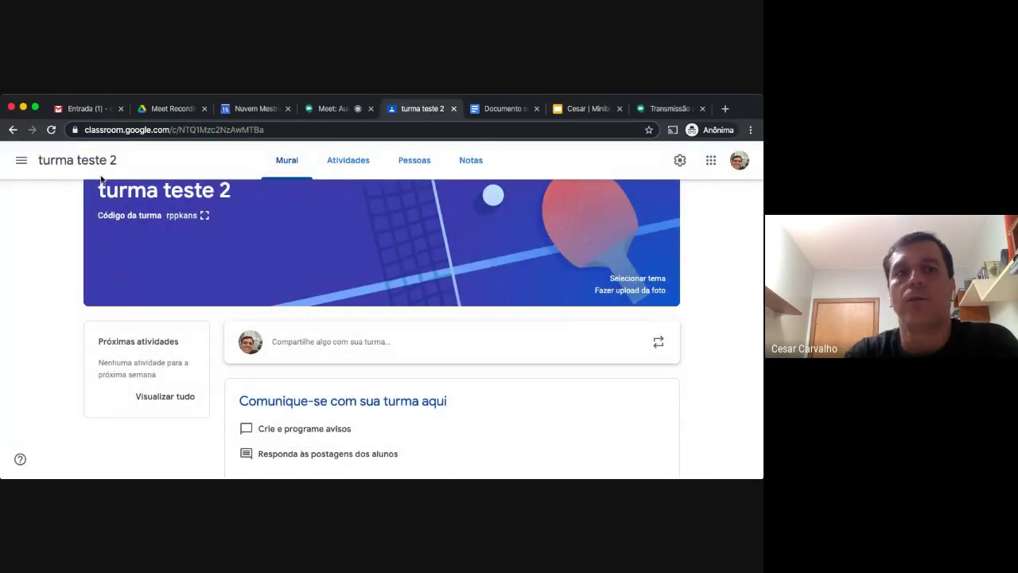
left_click(21, 160)
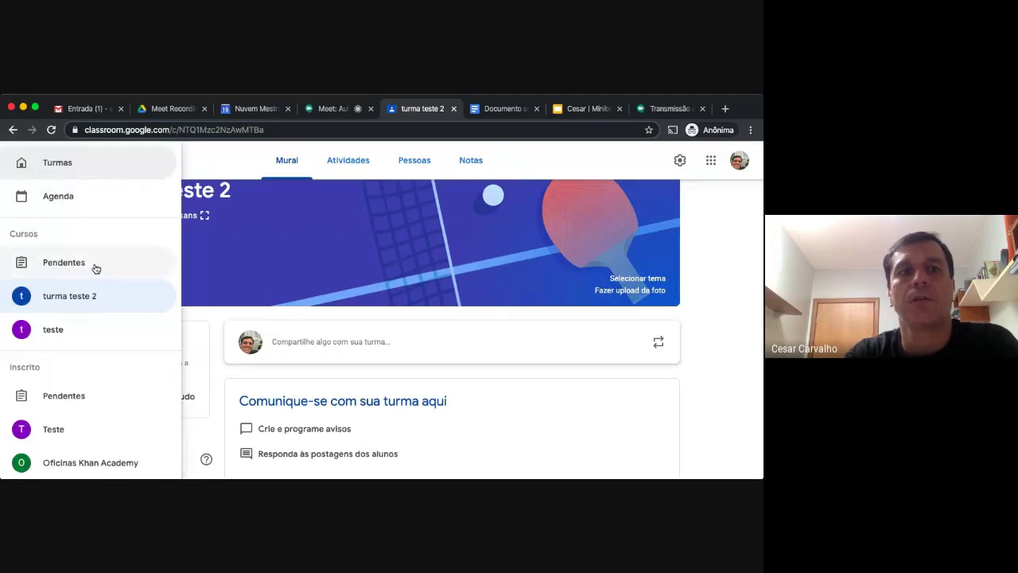
left_click(93, 330)
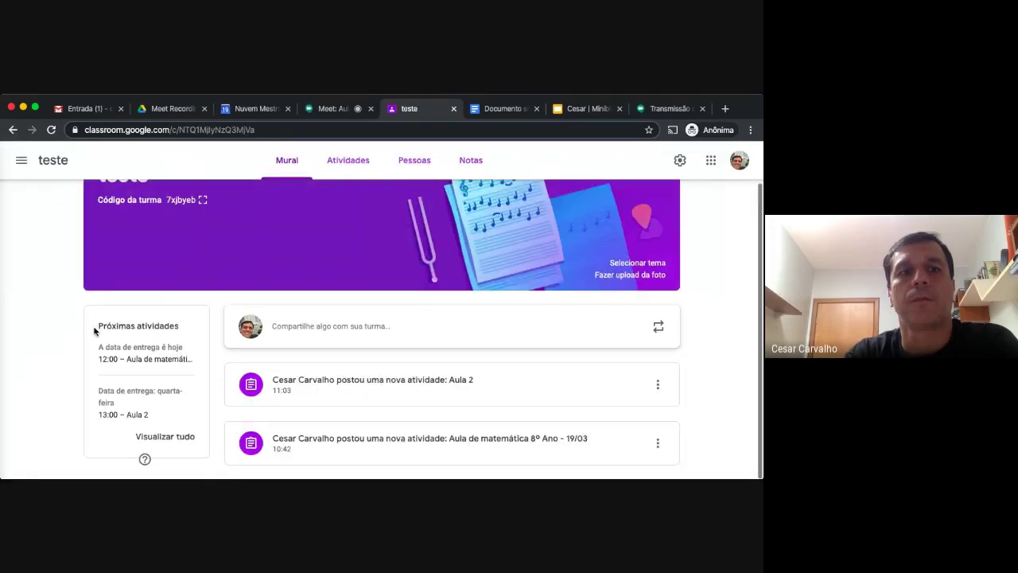
left_click(341, 163)
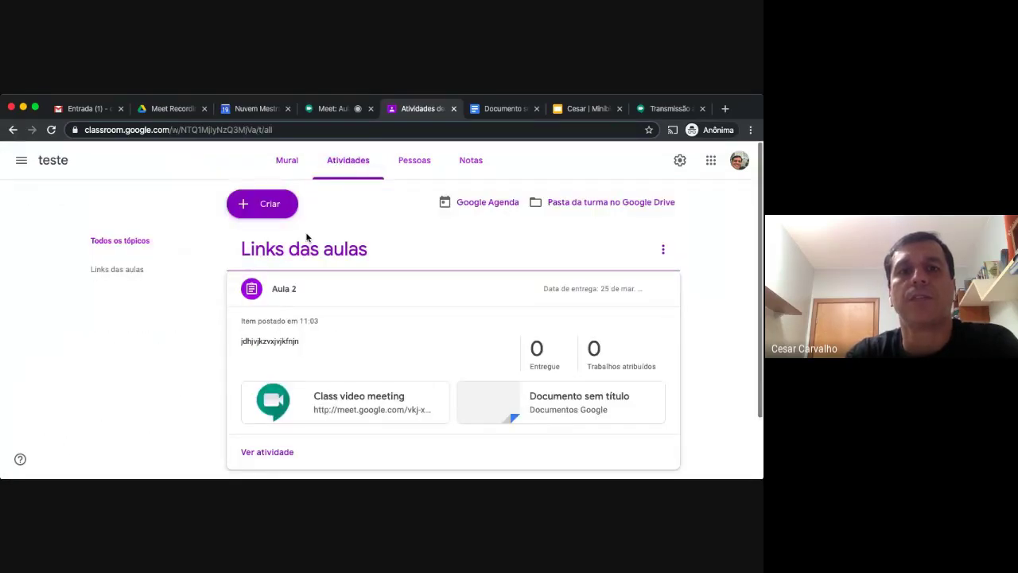
- Start a new activity in the teste class and attach the Aula matemática 1 video from Google Drive
left_click(263, 208)
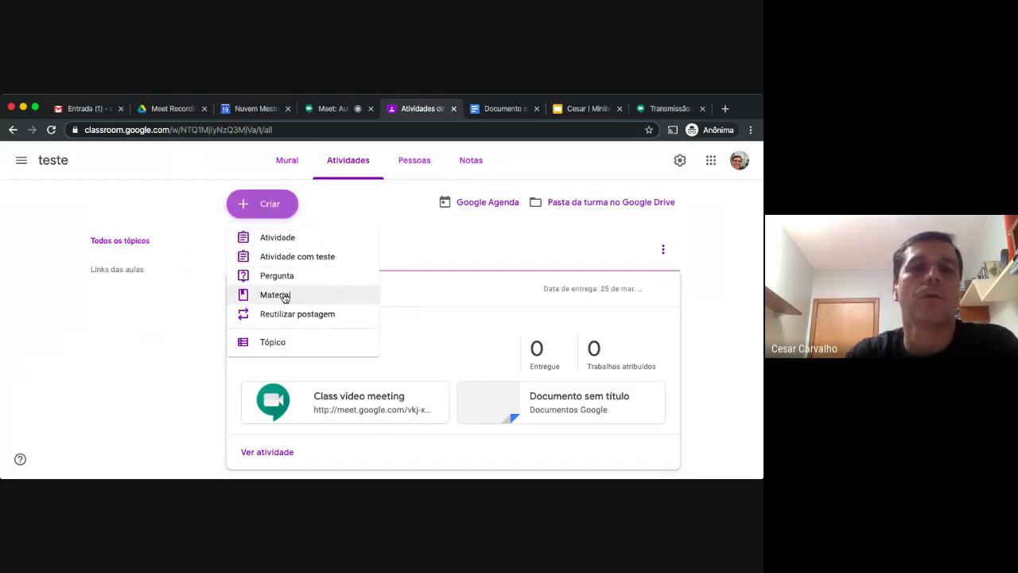
left_click(279, 238)
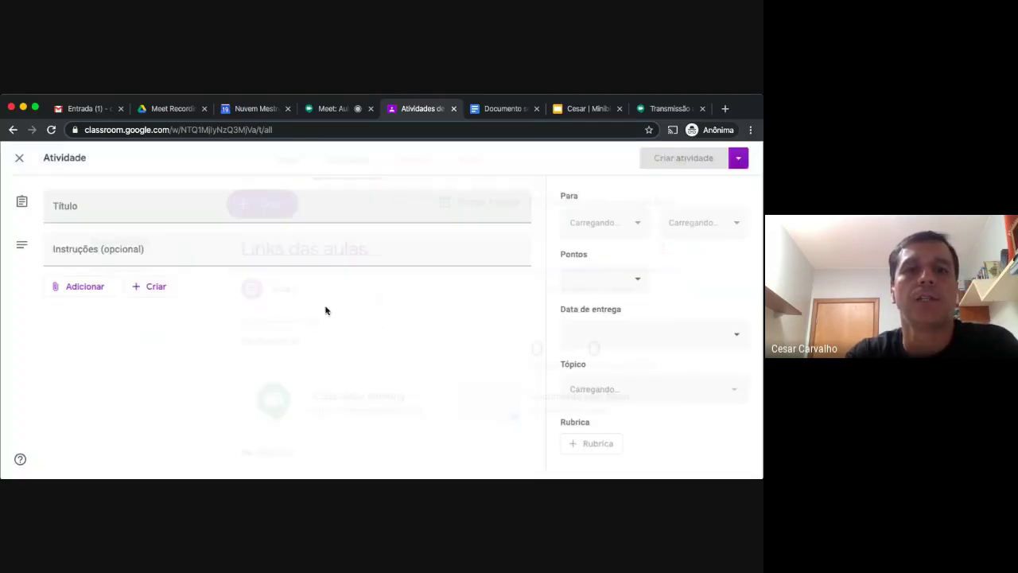
left_click(89, 330)
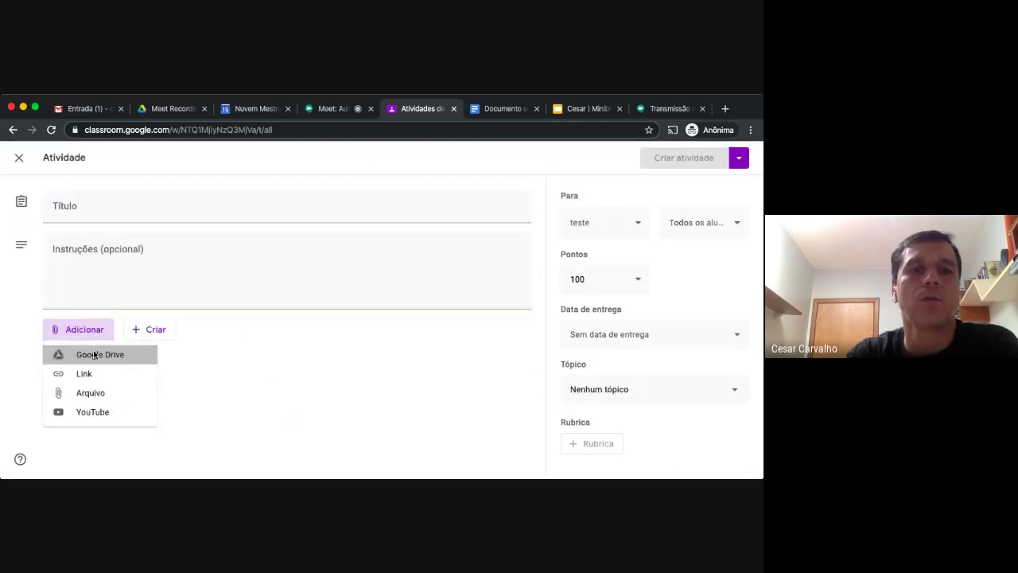
left_click(93, 354)
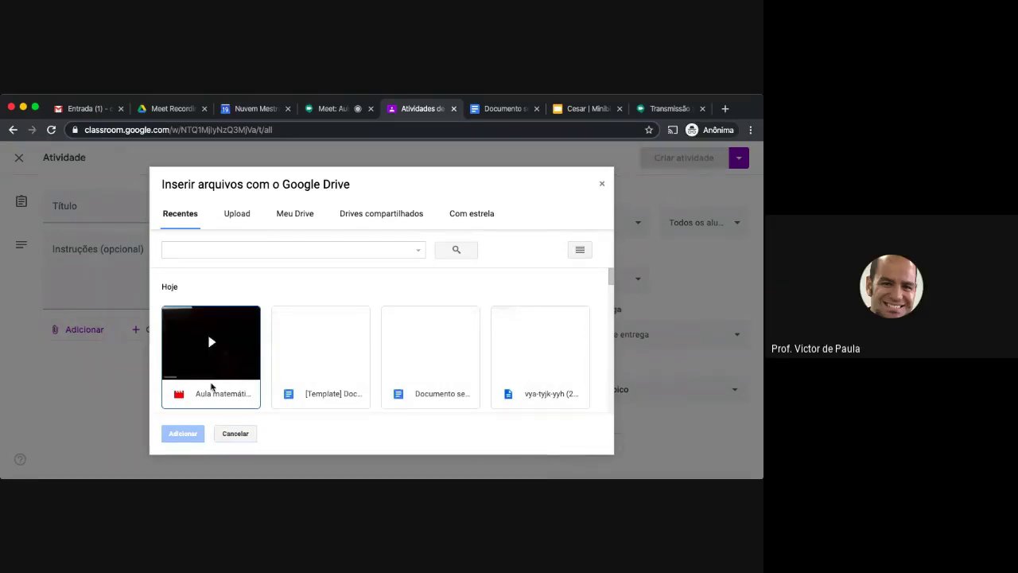
left_click(211, 387)
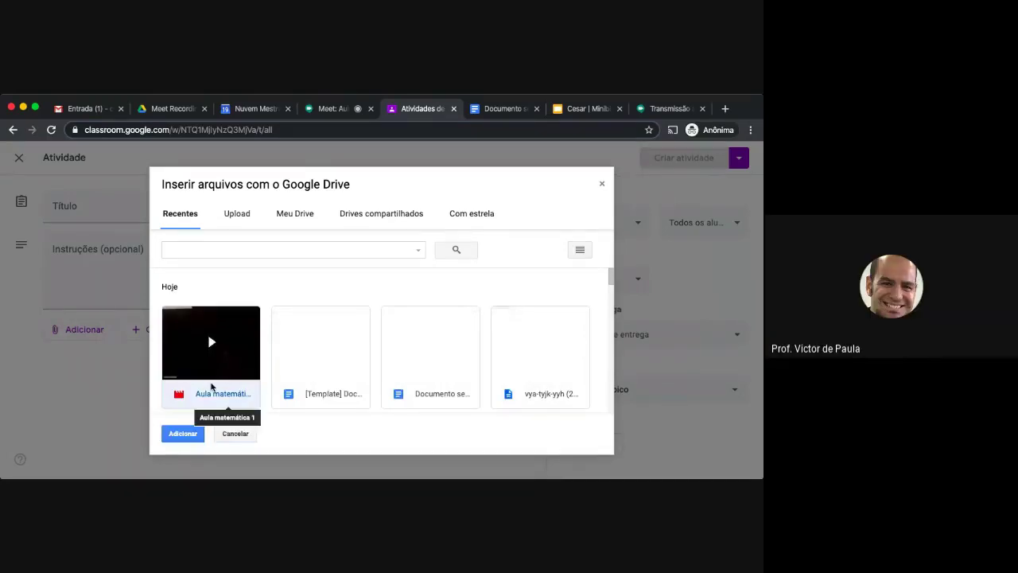
left_click(191, 434)
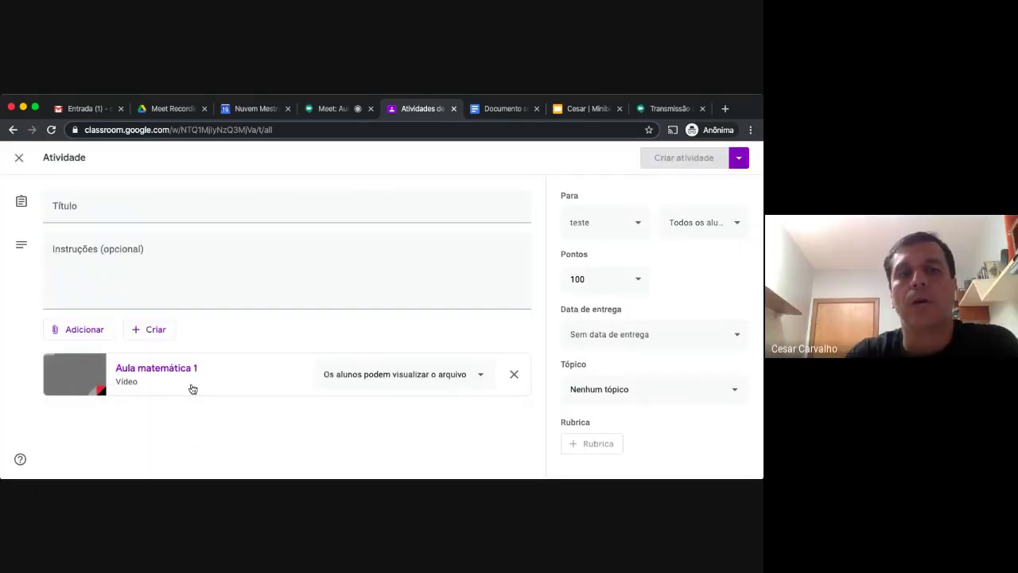
- Title the activity aula 1 gravada and enter ghfghfgs as its instructions
left_click(79, 217)
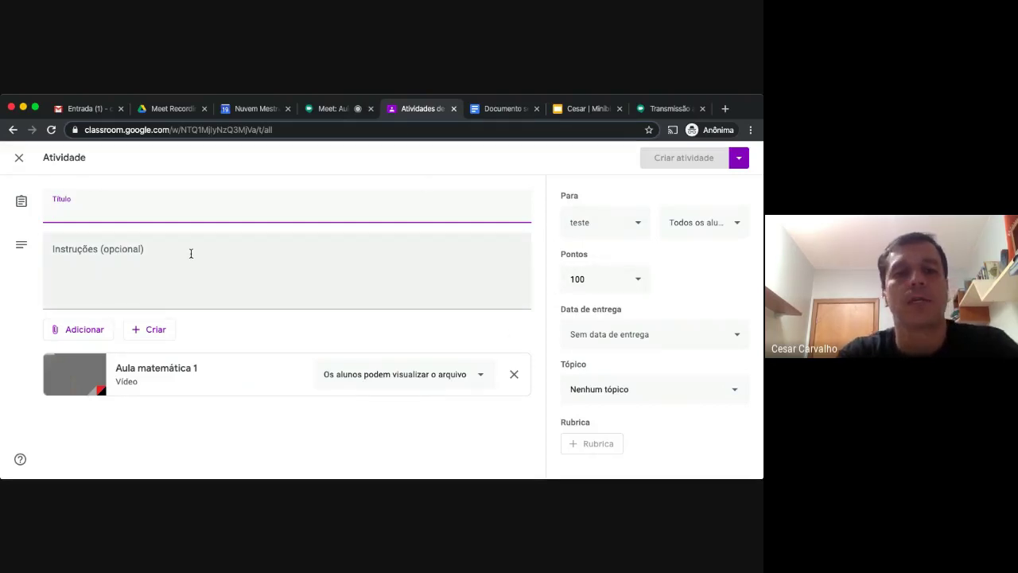
type("aula 1 gravada")
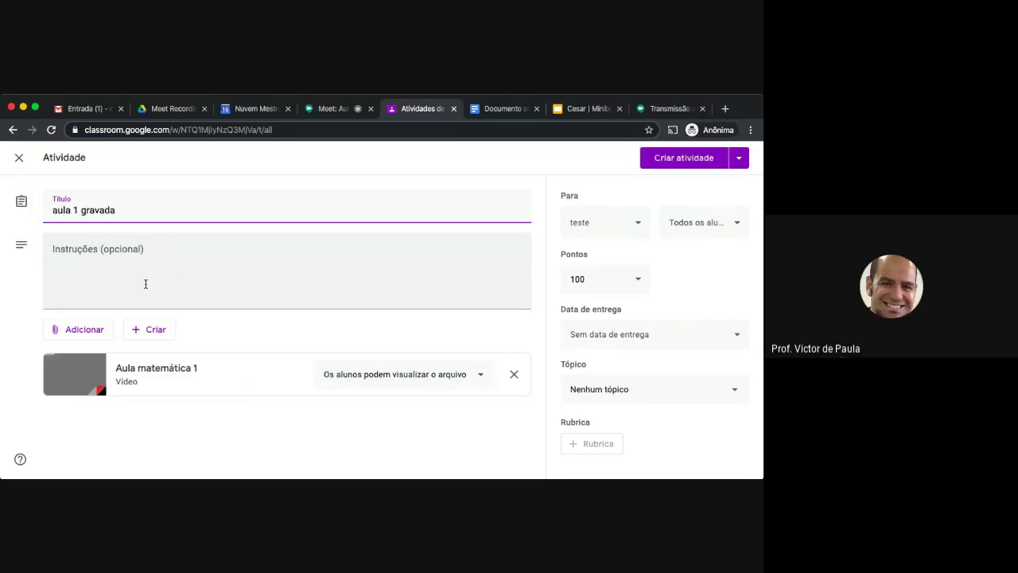
left_click(113, 268)
type("ghfghfgs")
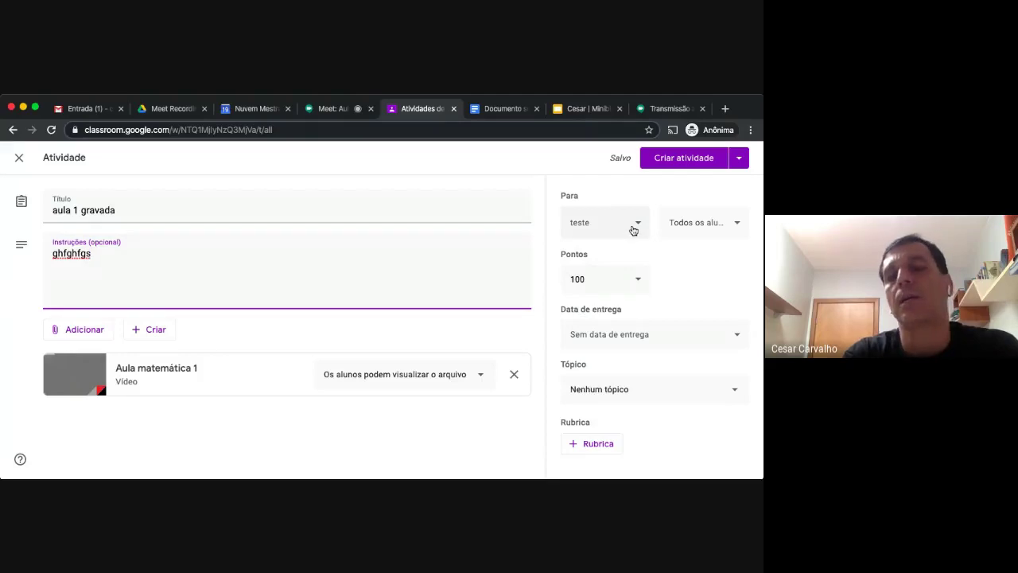
- Assign the activity to turma teste 2 as well, and close it as a draft without publishing
left_click(633, 231)
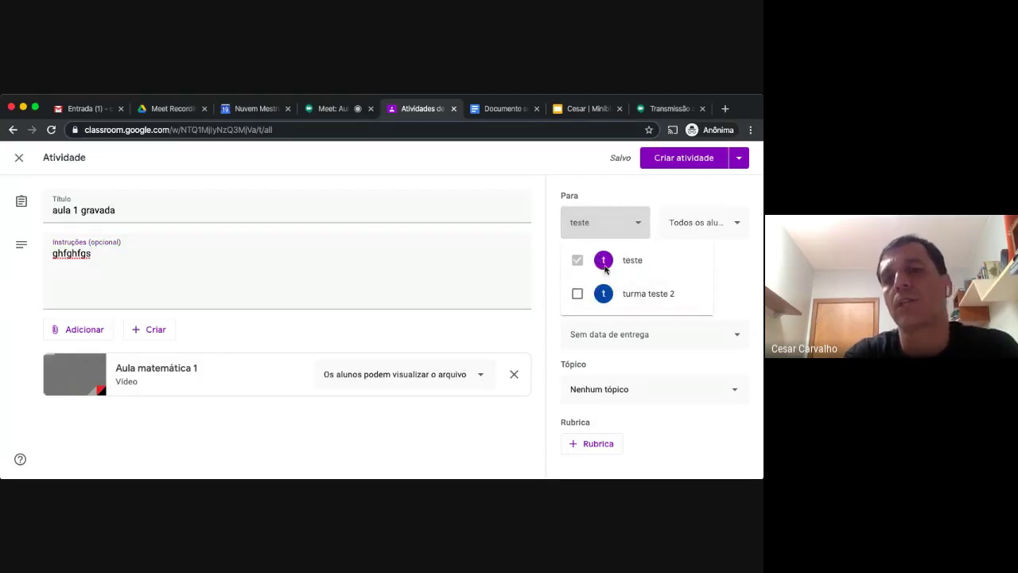
left_click(577, 295)
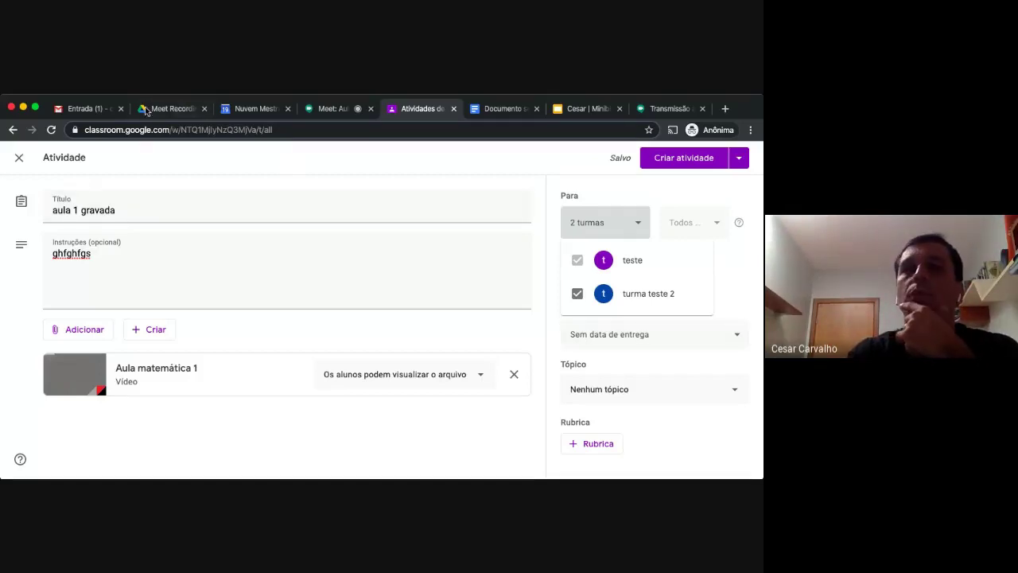
left_click(224, 161)
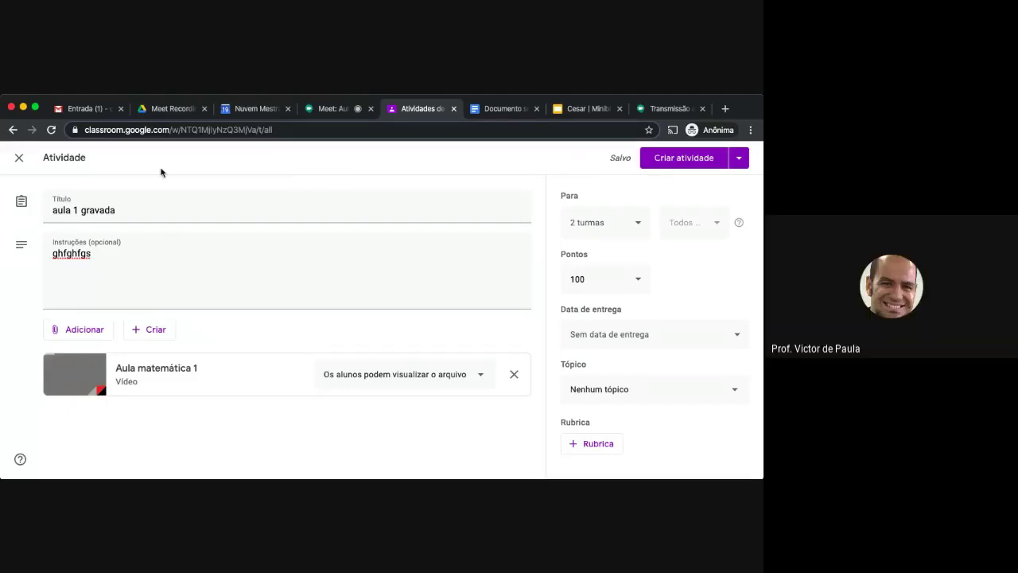
left_click(19, 159)
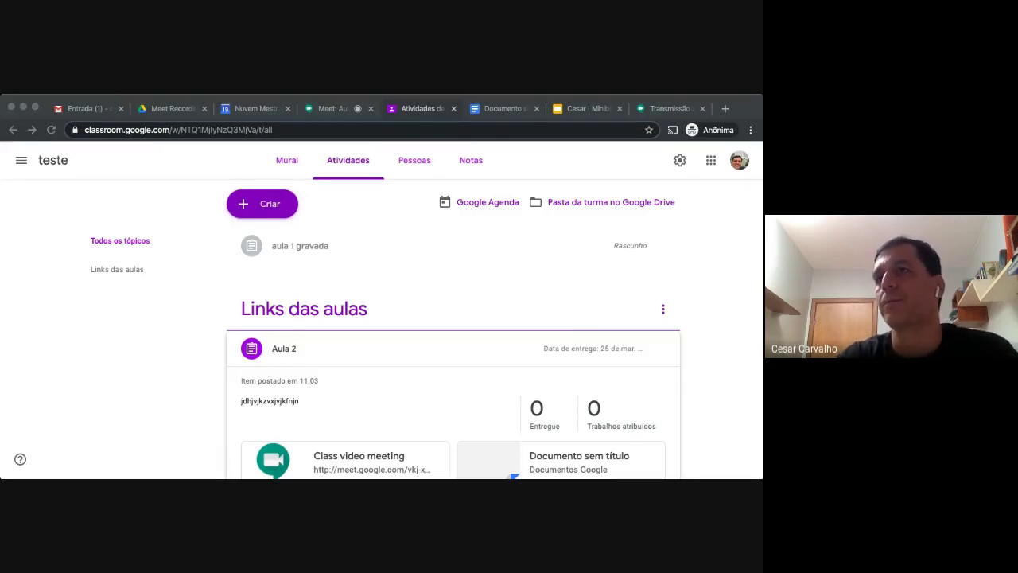
- Switch to Gmail and back to Classroom, examining the Google apps list to locate the Classroom entry
left_click(73, 109)
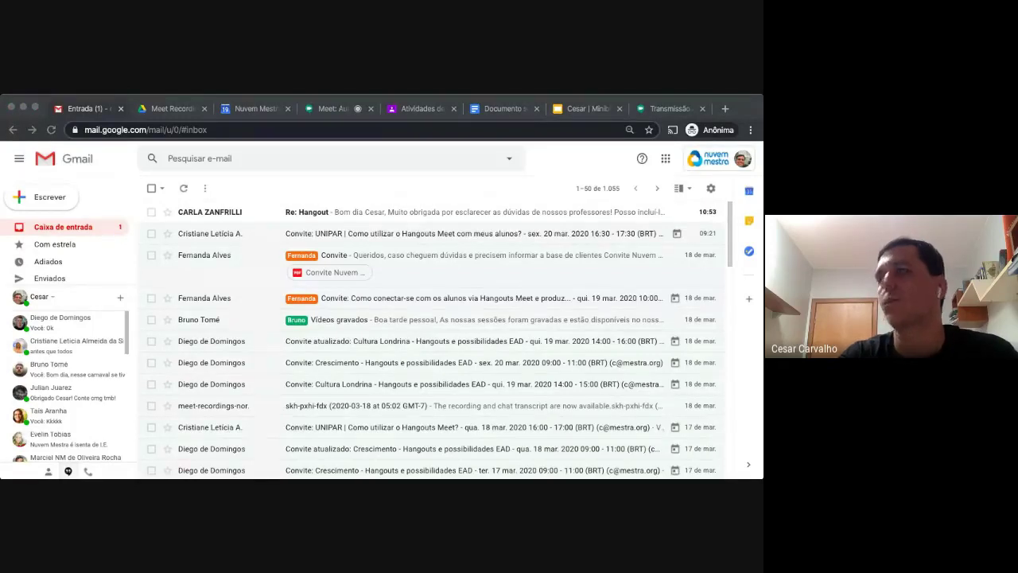
left_click(666, 160)
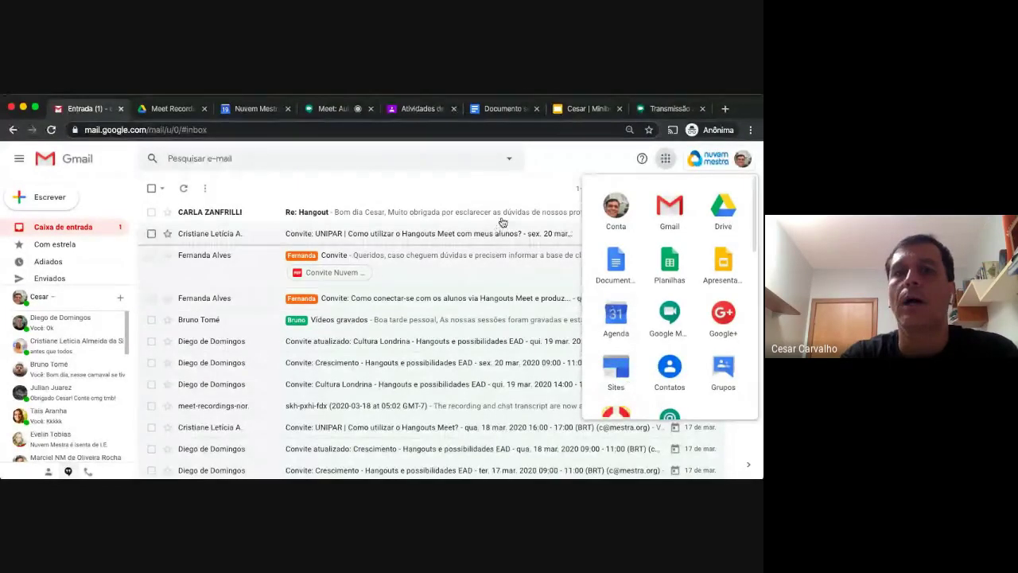
left_click(404, 109)
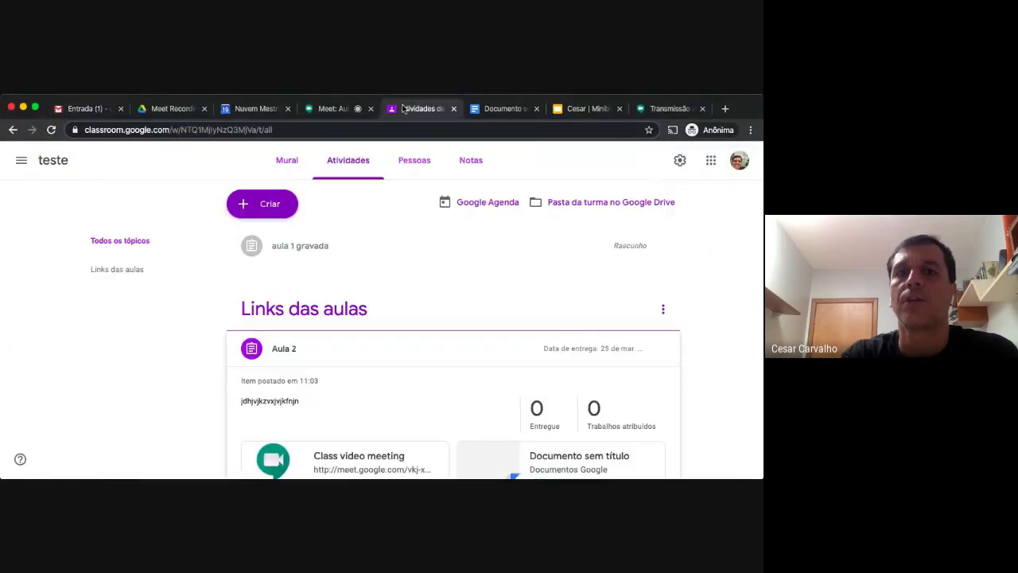
left_click(712, 160)
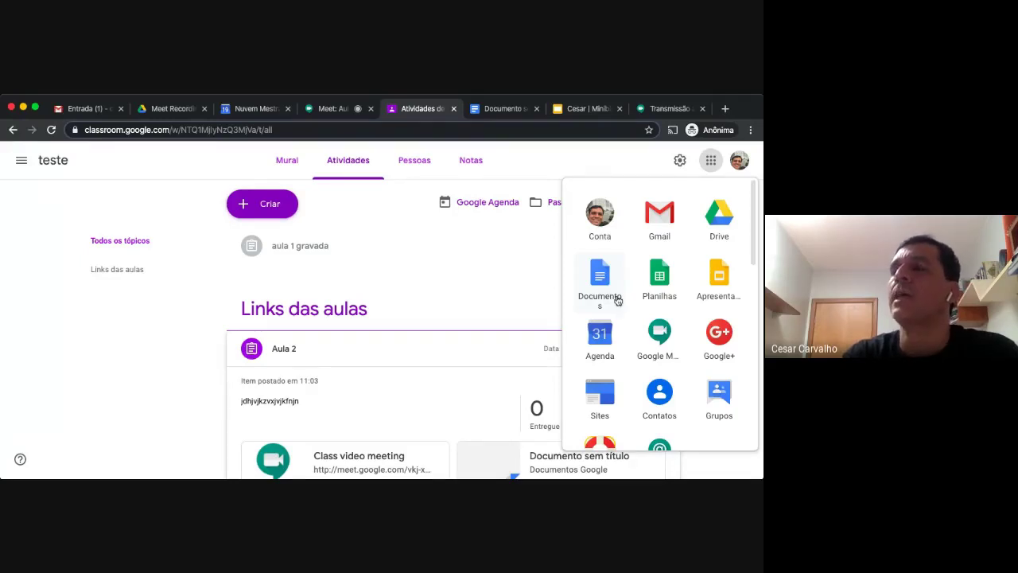
scroll(631, 321, "down", 3)
scroll(630, 321, "down", 4)
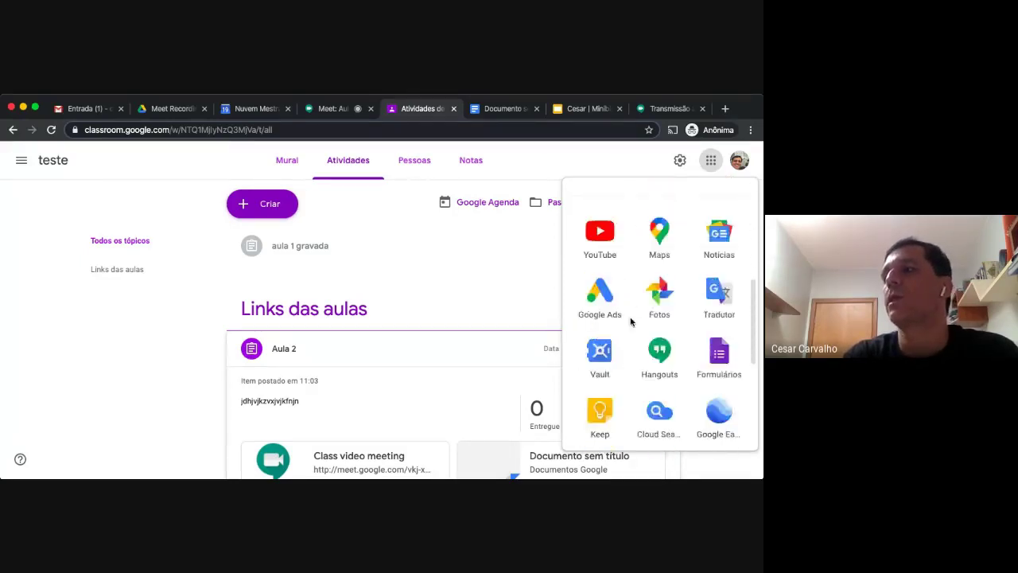
scroll(630, 321, "down", 1)
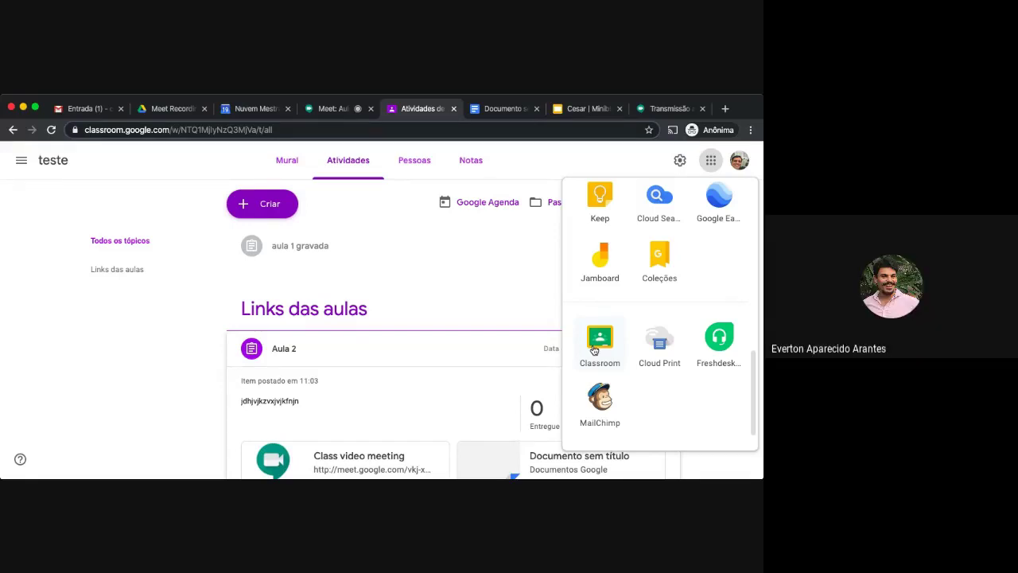
left_click(504, 299)
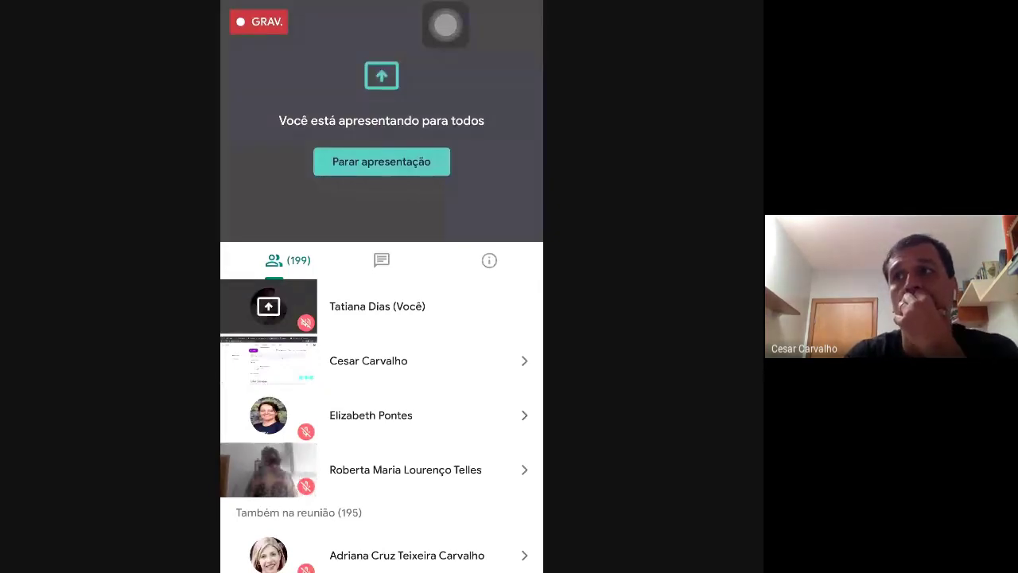
key("XF86AudioLowerVolume")
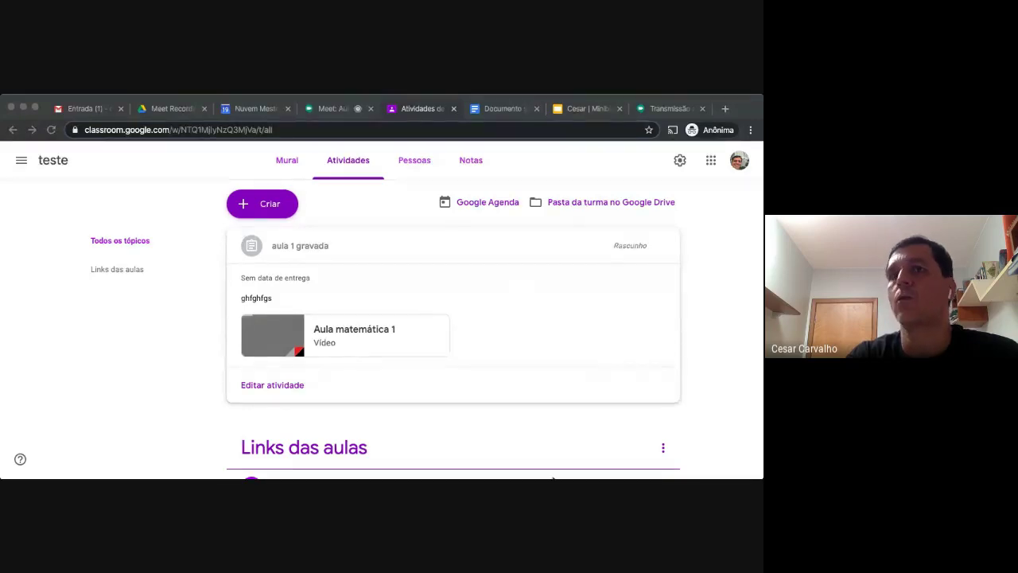
left_click(701, 335)
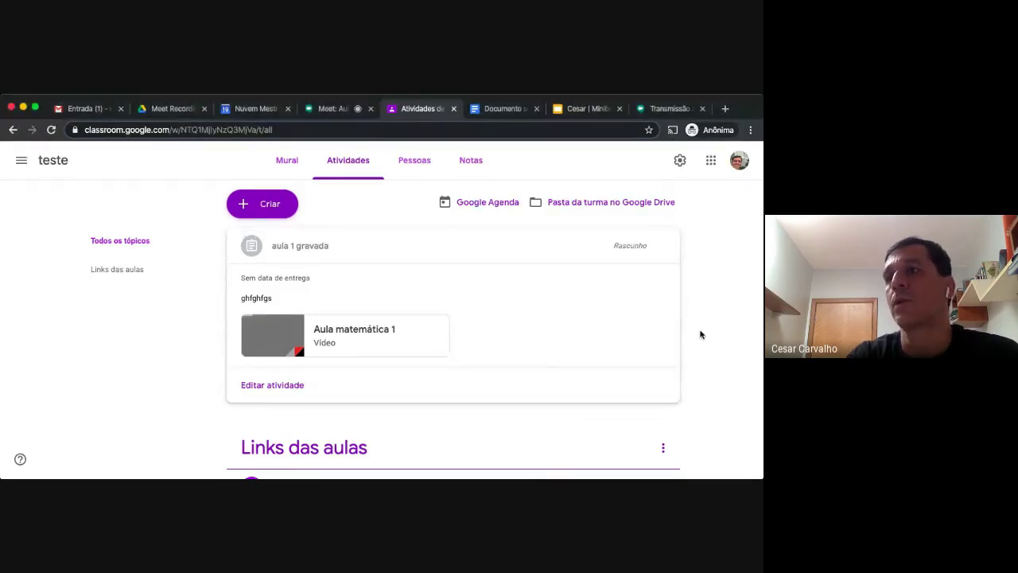
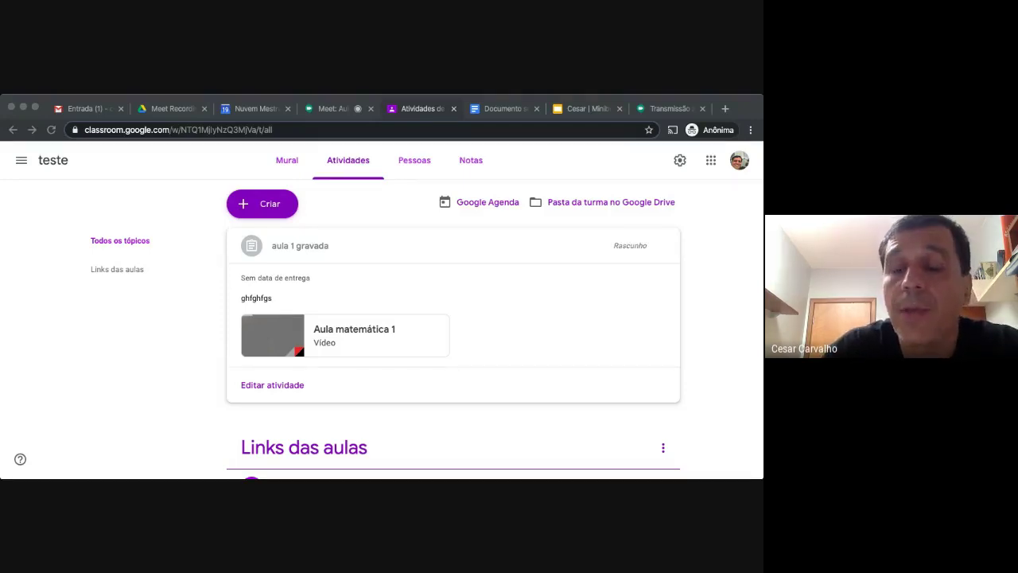
left_click(695, 381)
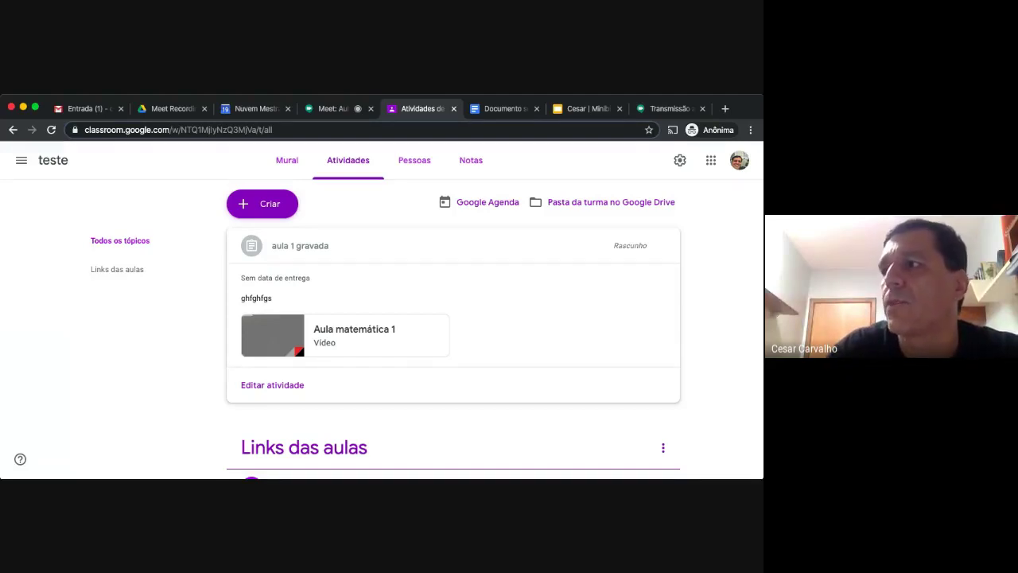
key("super+Tab")
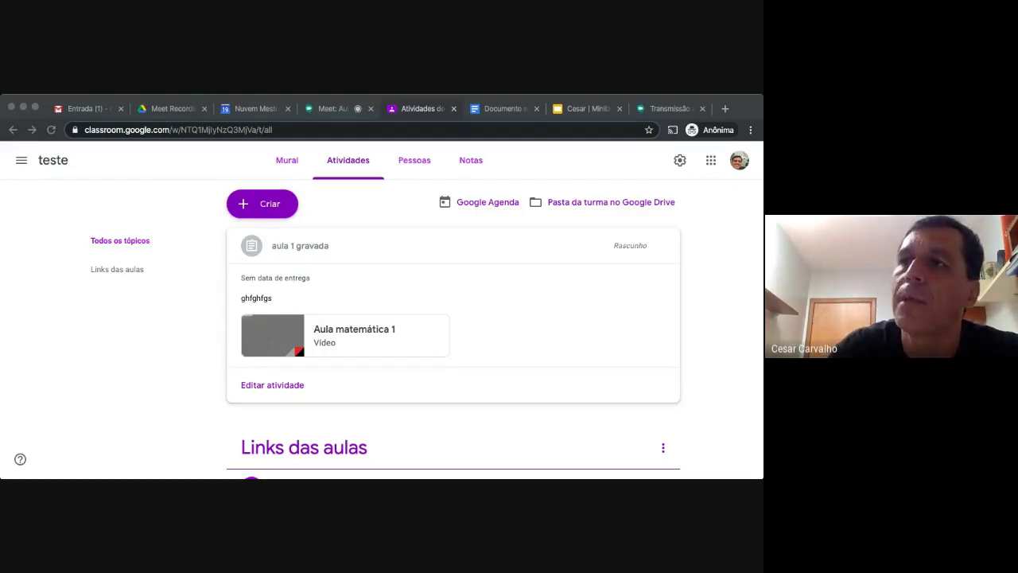
left_click(711, 324)
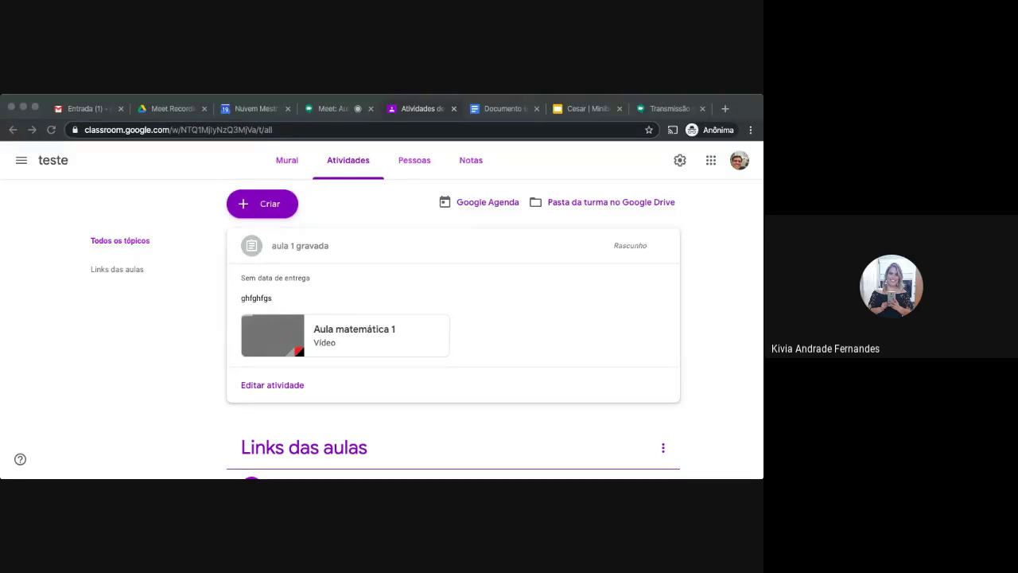
- Start a new activity in the teste class and attach the second História dos Números video from a YouTube search for historia dos numeros
left_click(408, 111)
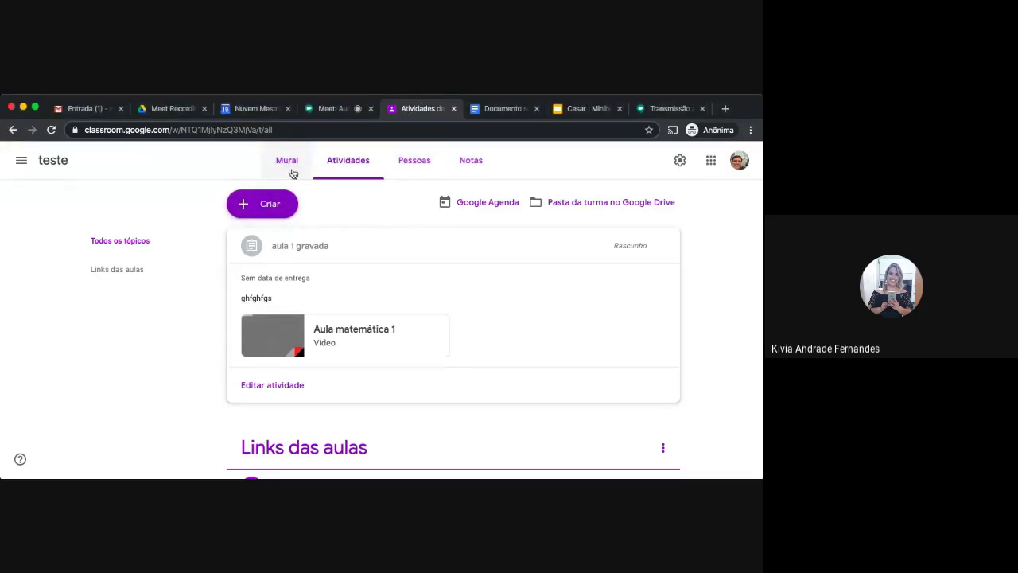
left_click(277, 208)
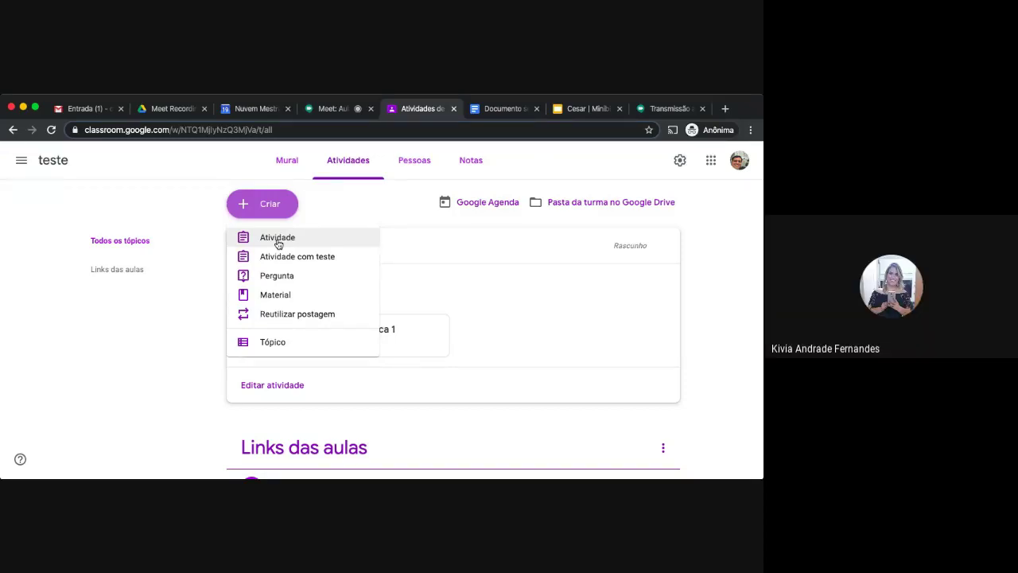
left_click(277, 239)
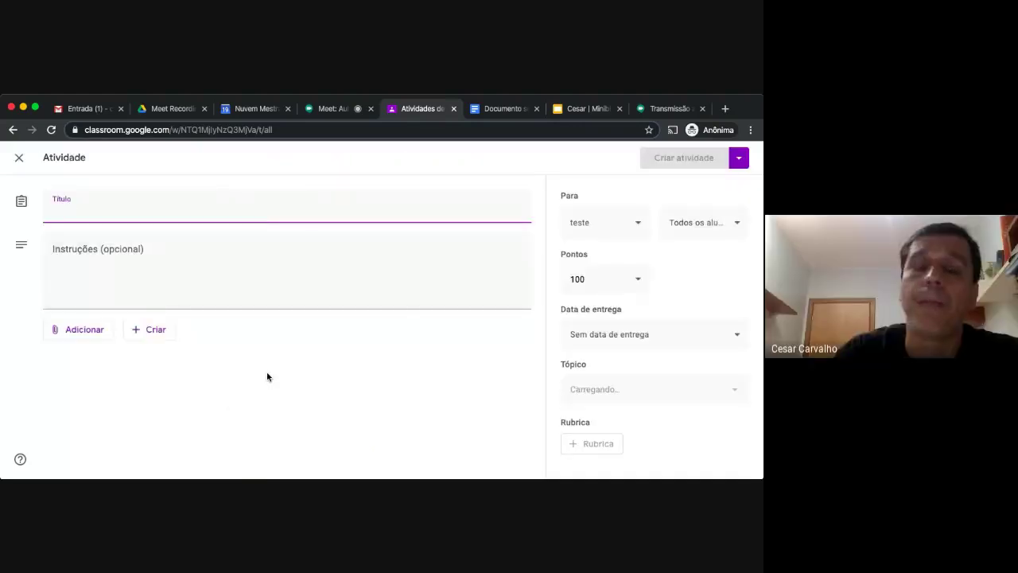
left_click(93, 329)
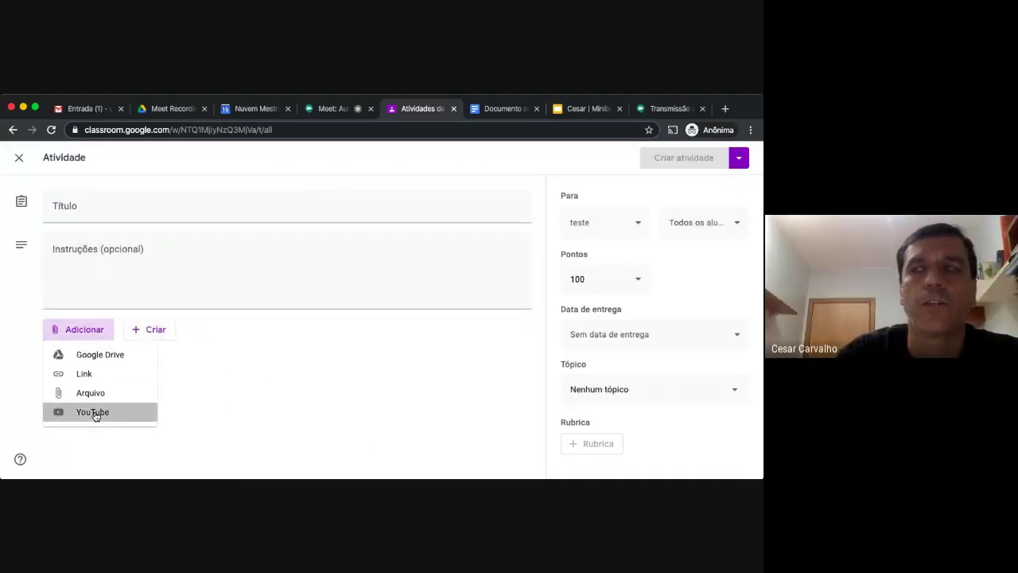
left_click(93, 412)
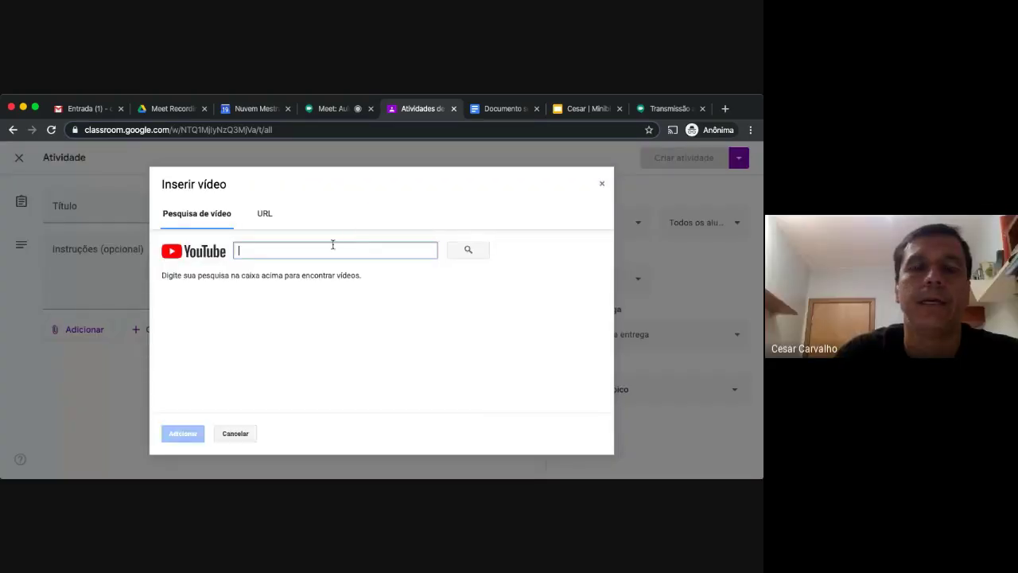
type("h")
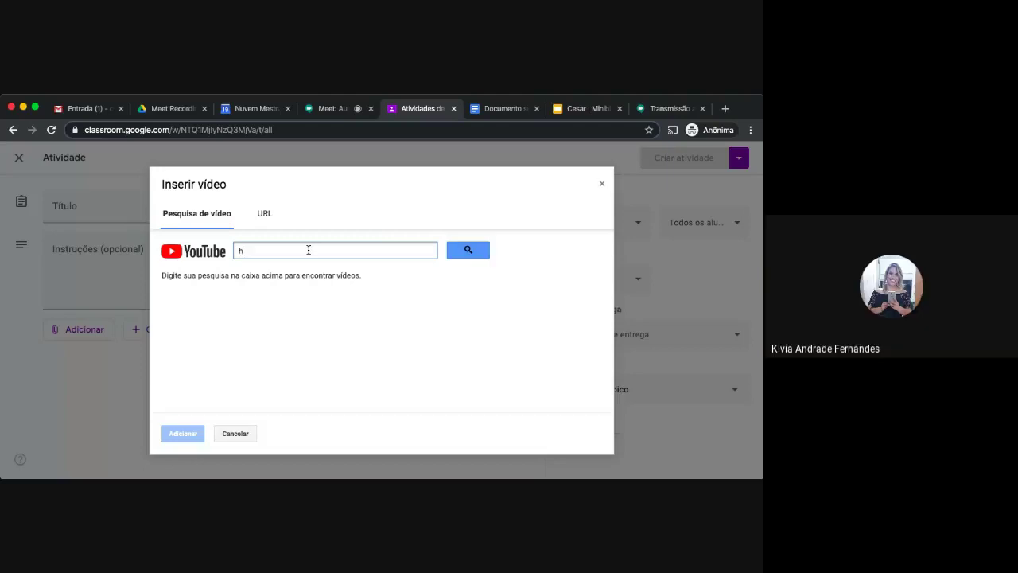
type("istoria dos numeros")
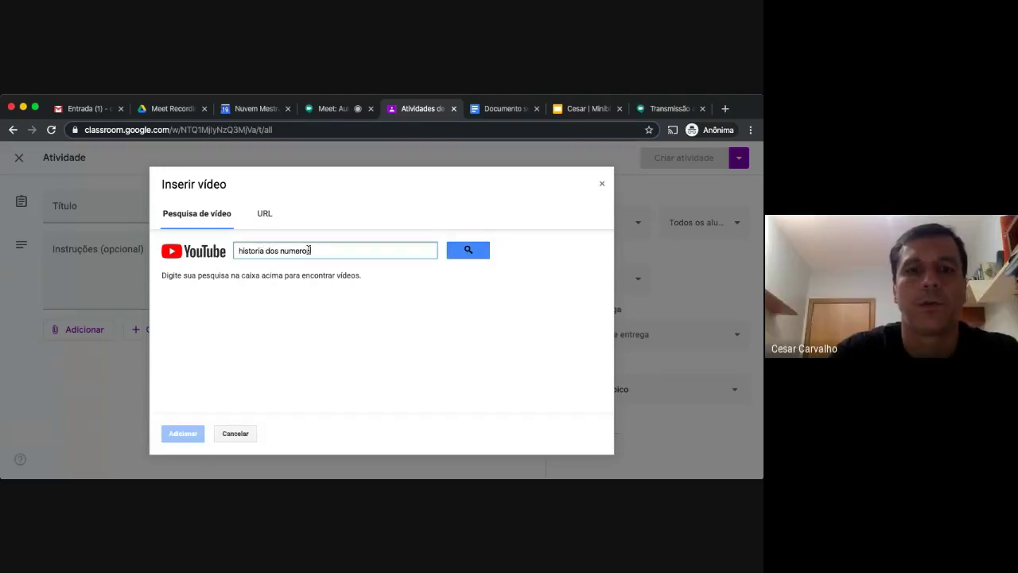
key("Return")
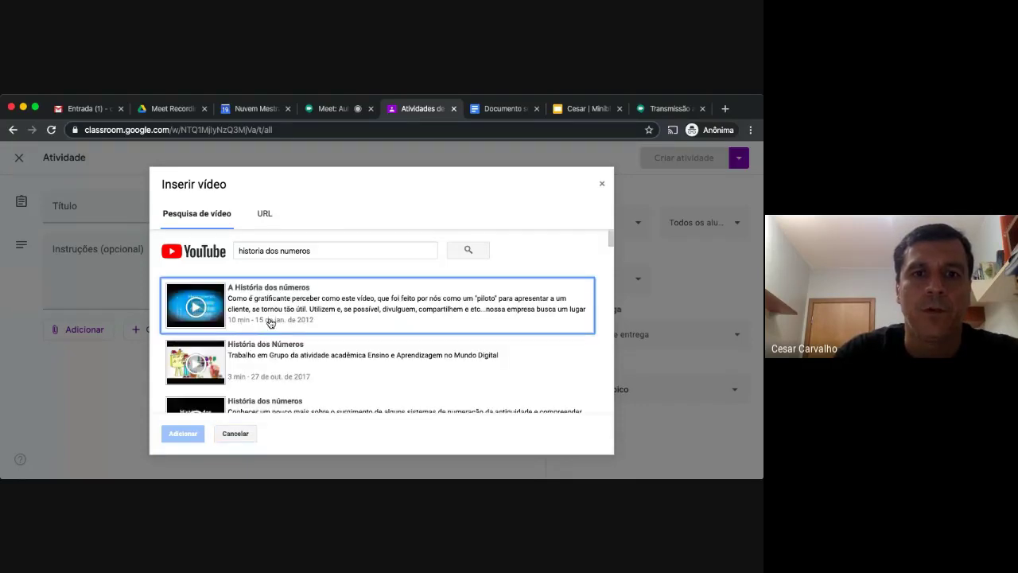
double_click(260, 355)
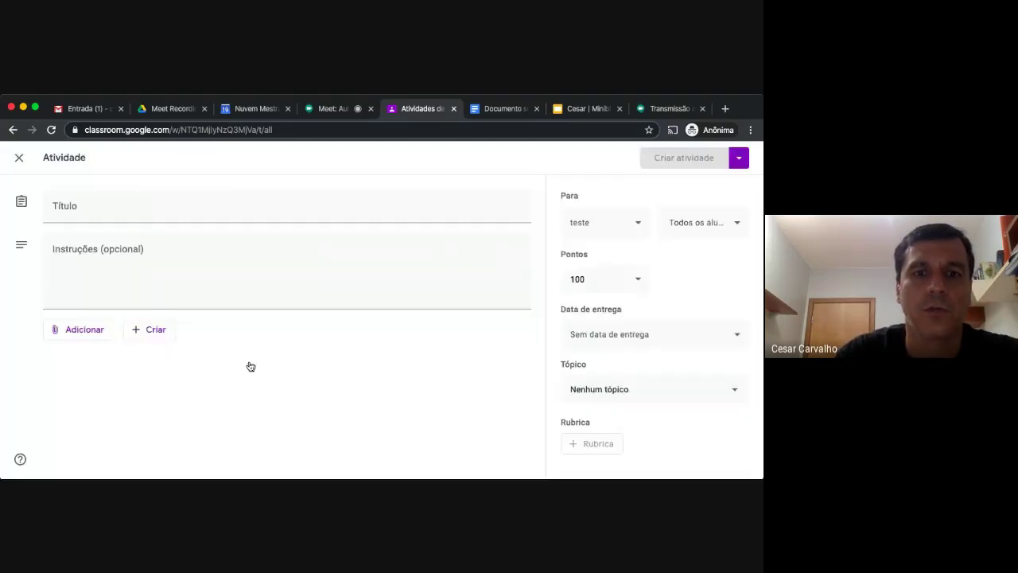
- Title the activity Teste and set its points to Sem nota
left_click(105, 213)
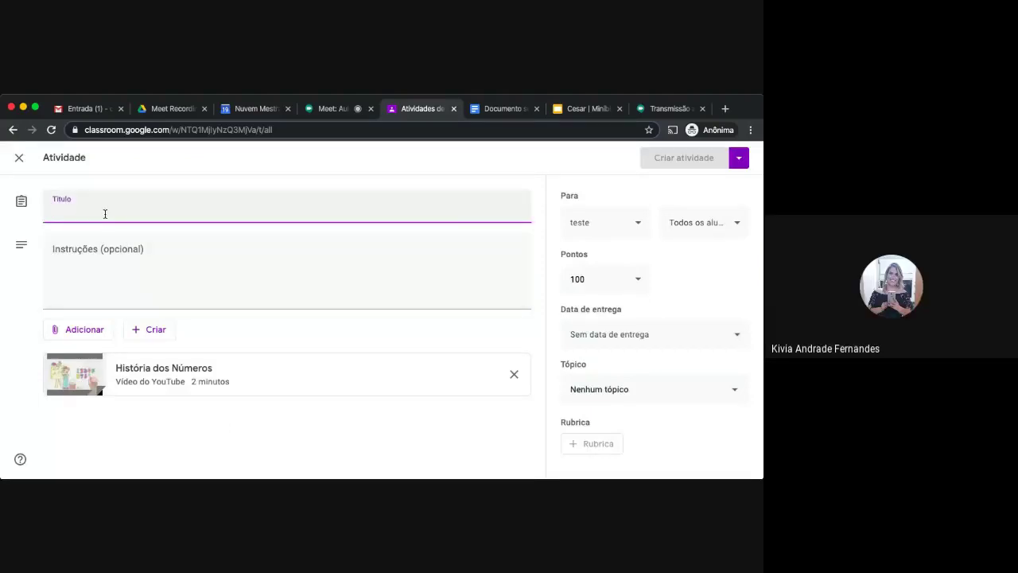
type("Teste")
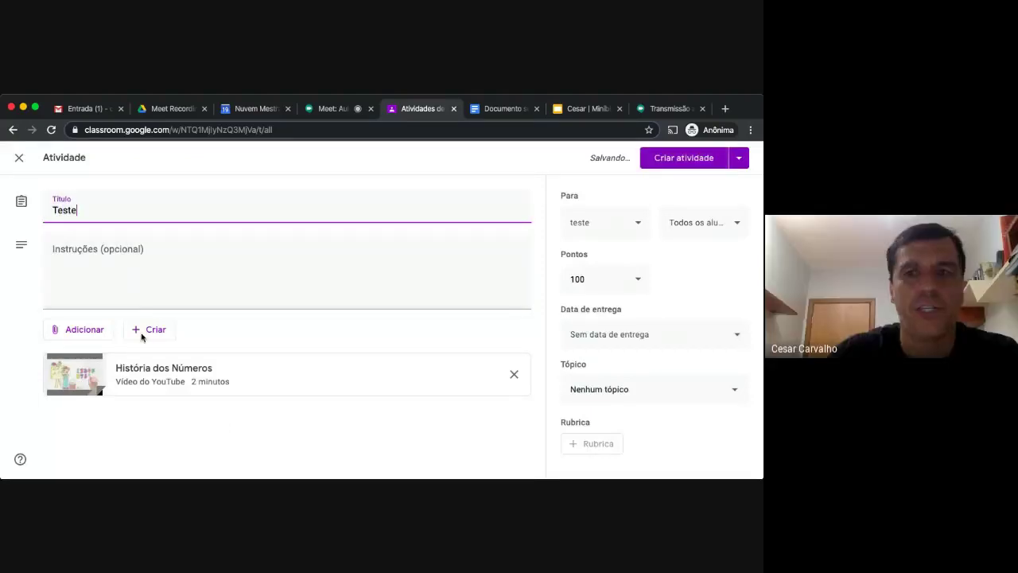
left_click(633, 284)
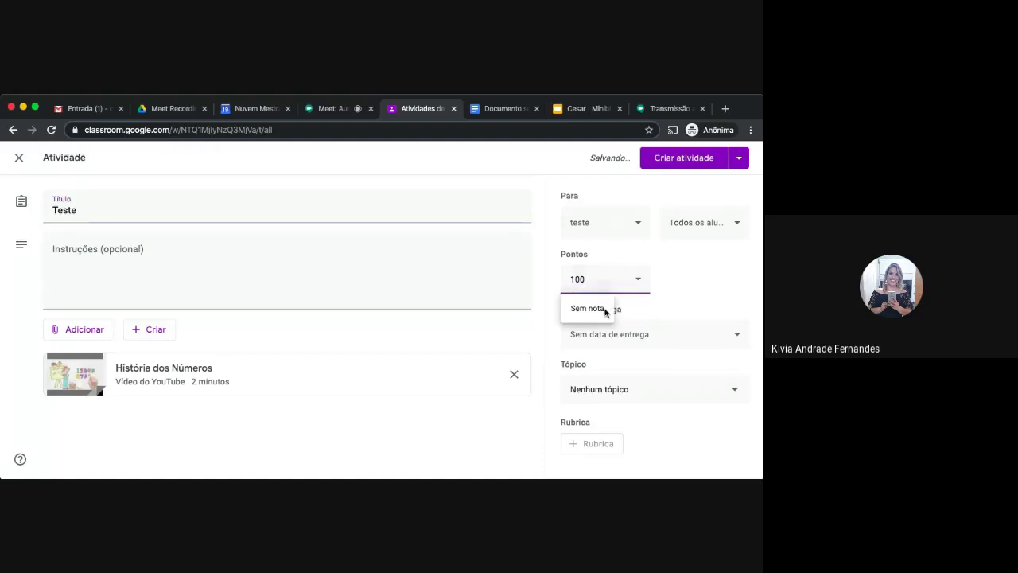
left_click(597, 308)
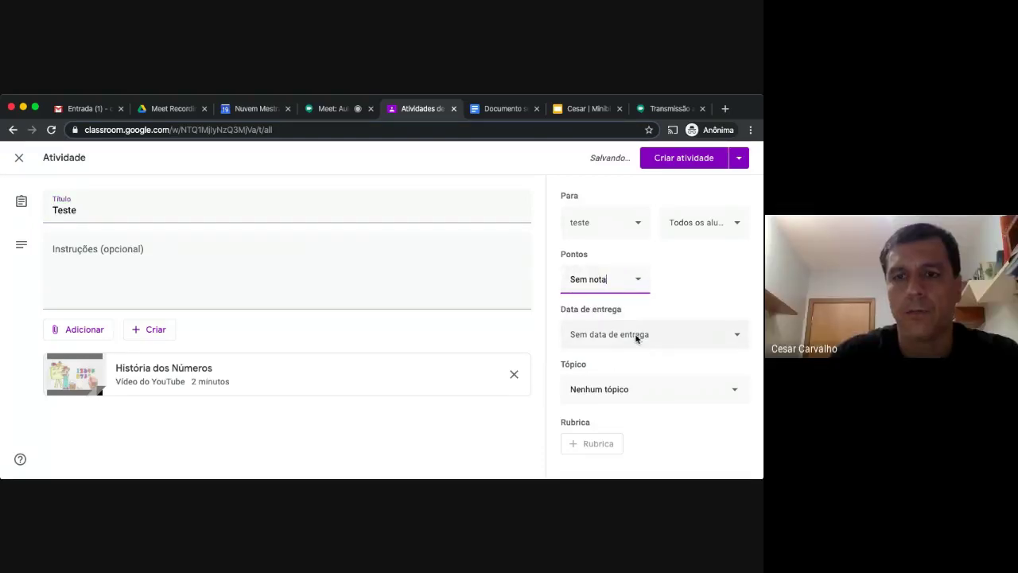
- Set the activity's due date to 19 March 2020 at 12:00
left_click(636, 338)
left_click(614, 386)
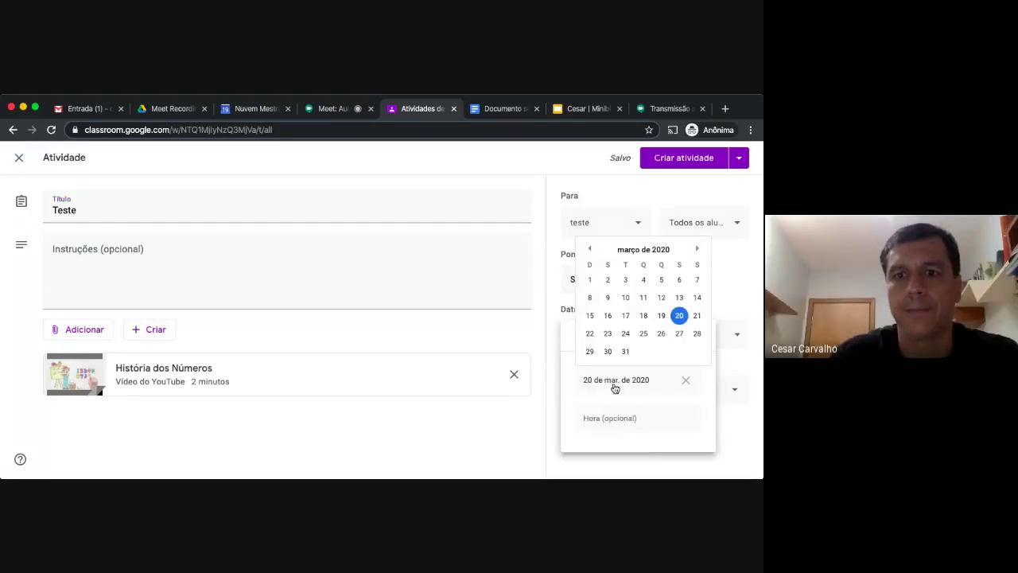
left_click(661, 316)
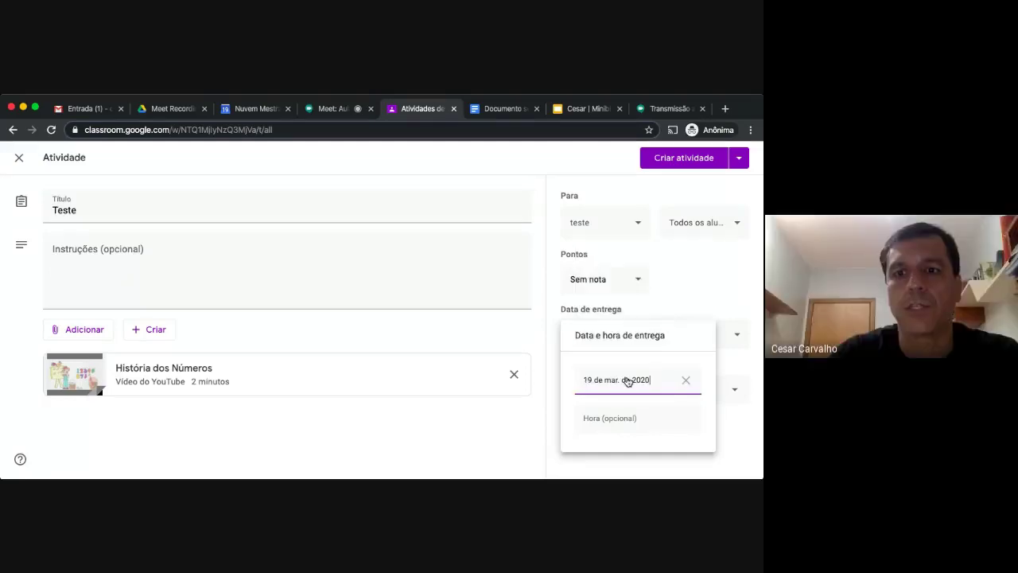
left_click(605, 417)
type("12:00")
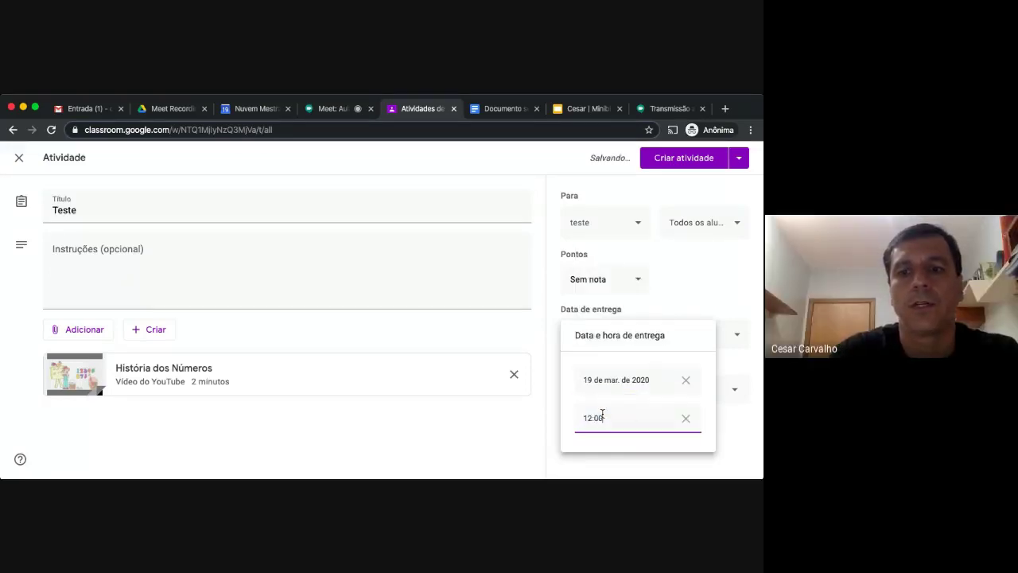
left_click(555, 426)
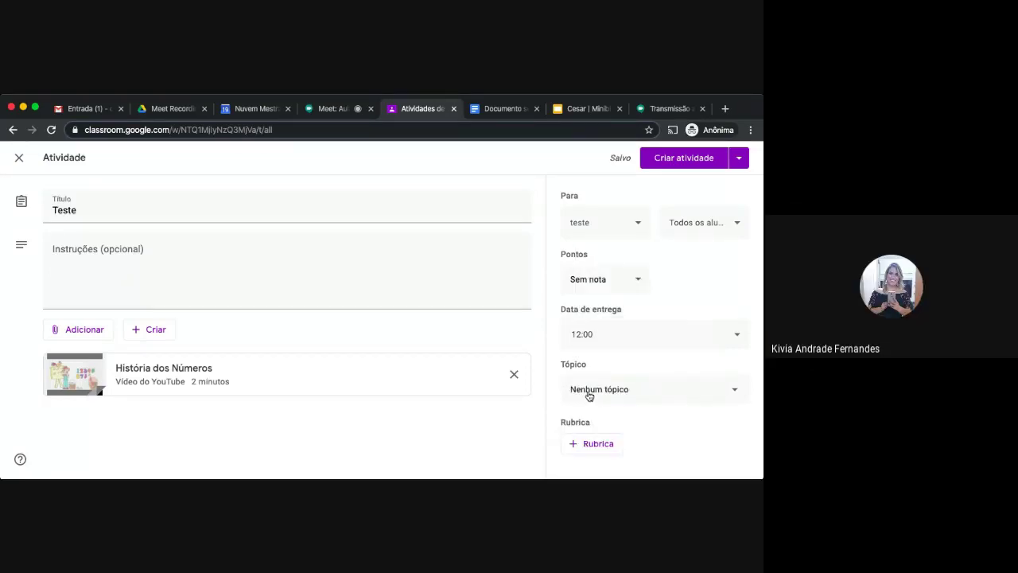
- Create a new topic named Vídeos for the activity and publish it to the class
left_click(587, 393)
left_click(594, 408)
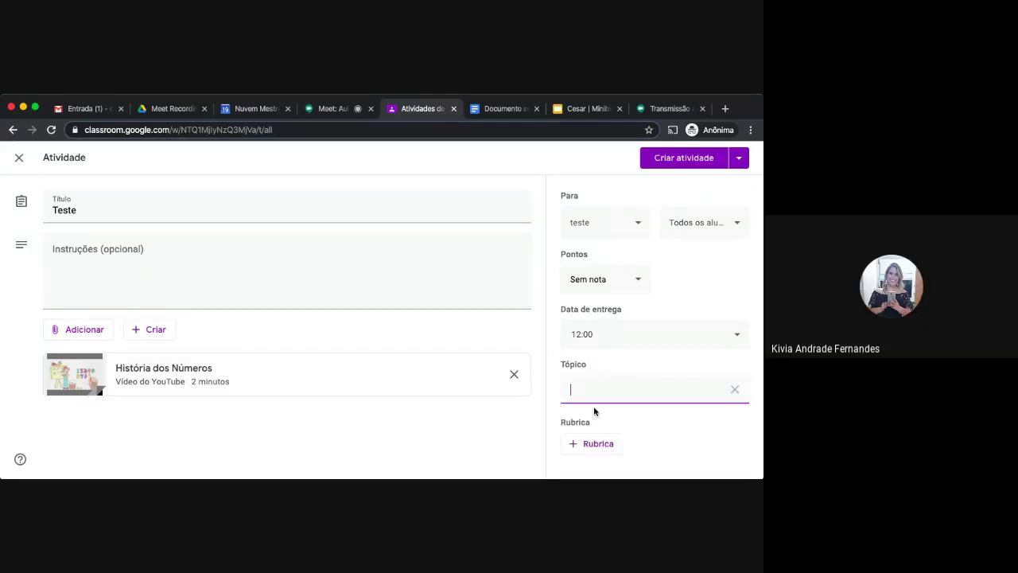
type("Vídeos")
left_click(669, 159)
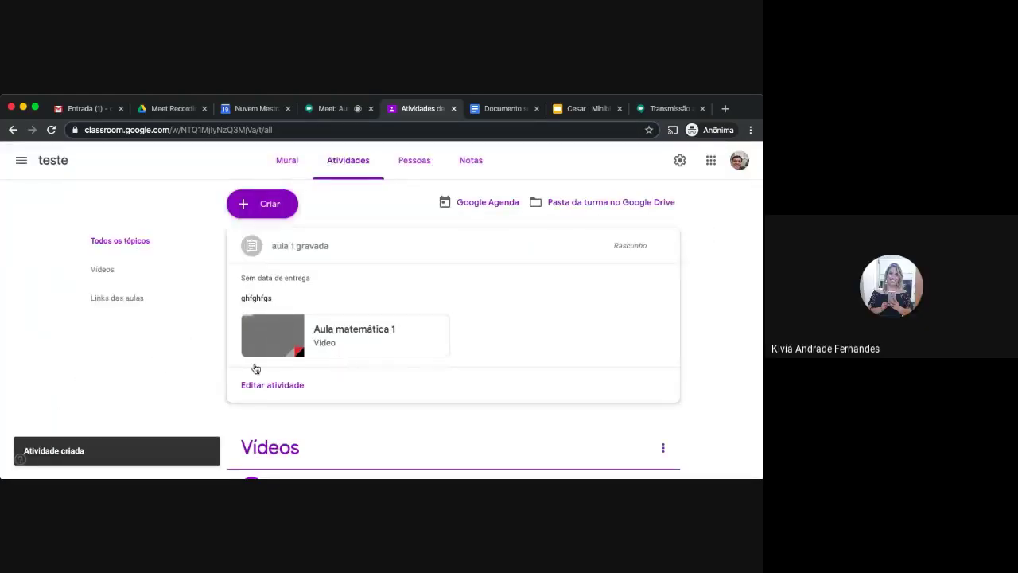
- Expand the Teste activity under the Vídeos topic and briefly play its attached História dos Números video, closing the preview
left_click(363, 333)
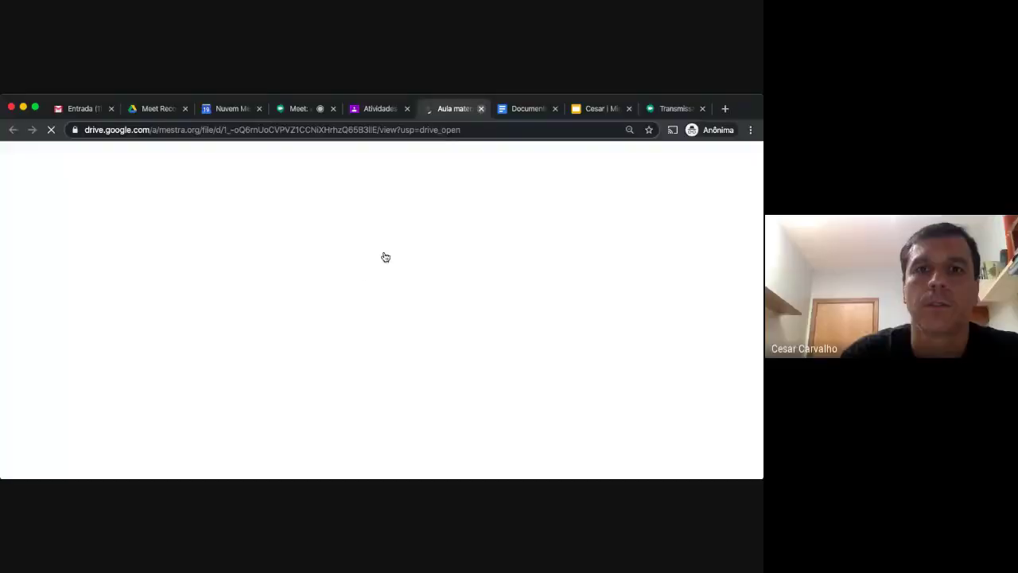
left_click(480, 108)
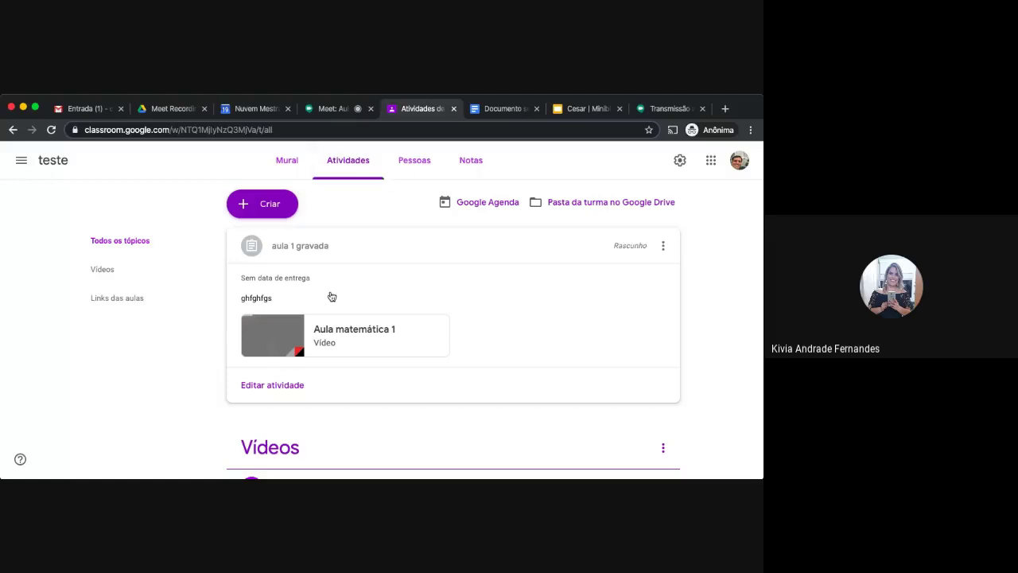
scroll(306, 350, "down", 5)
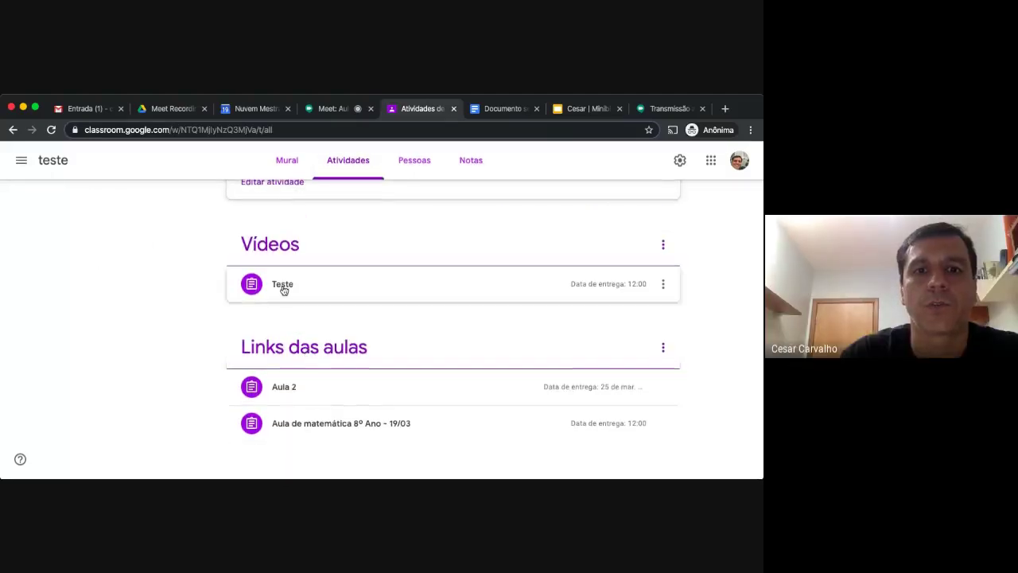
left_click(283, 287)
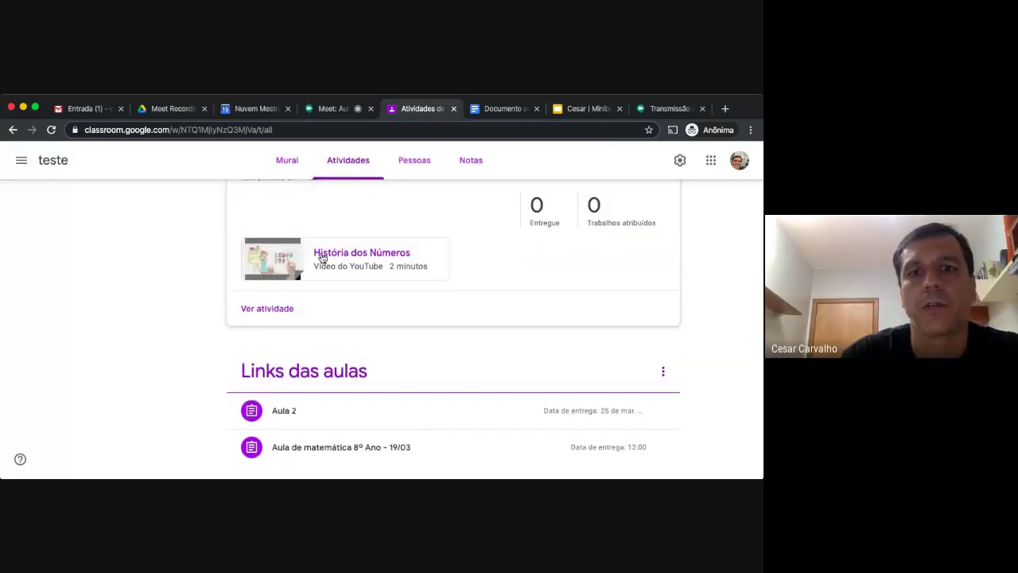
left_click(323, 257)
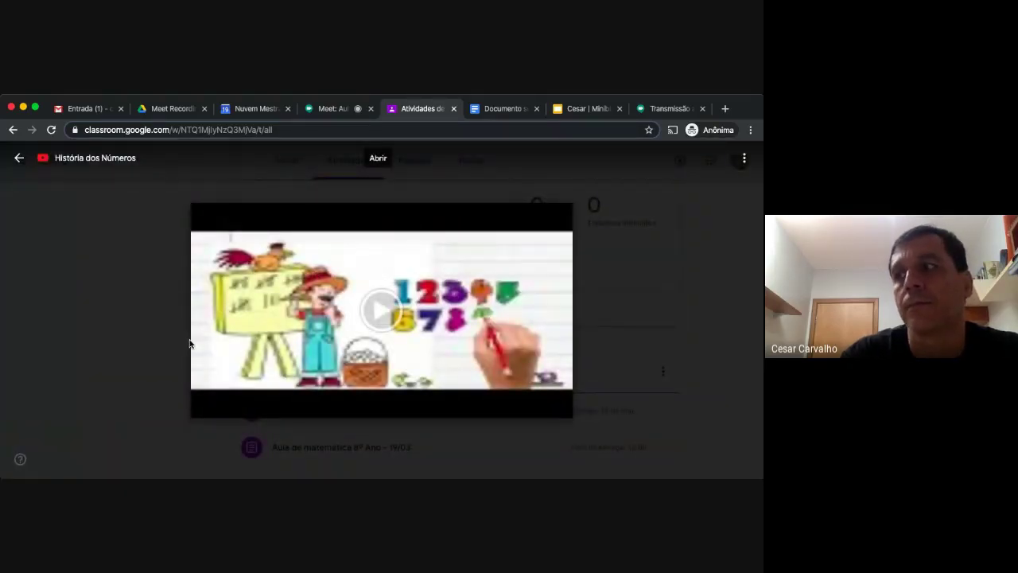
left_click(379, 322)
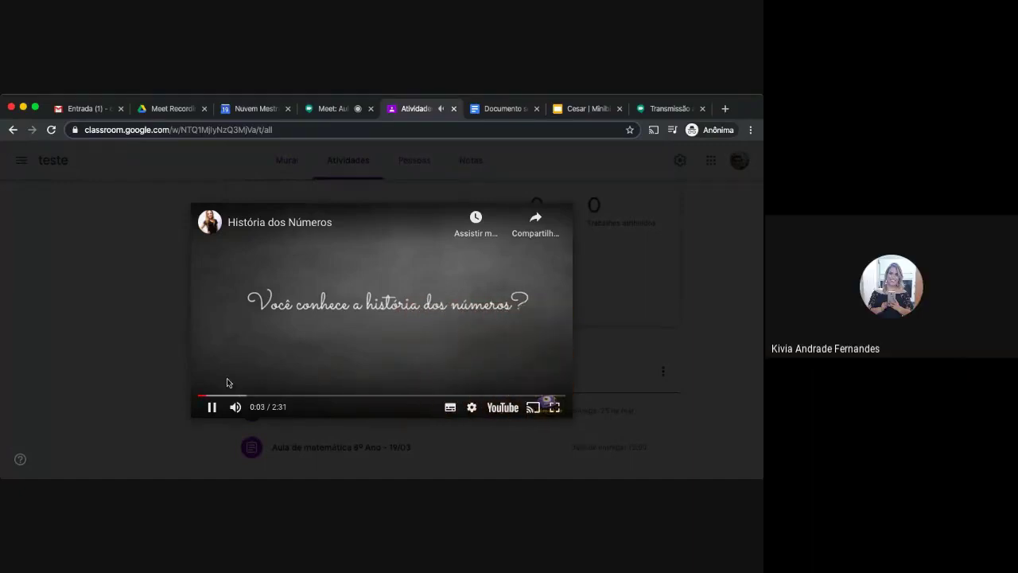
left_click(212, 407)
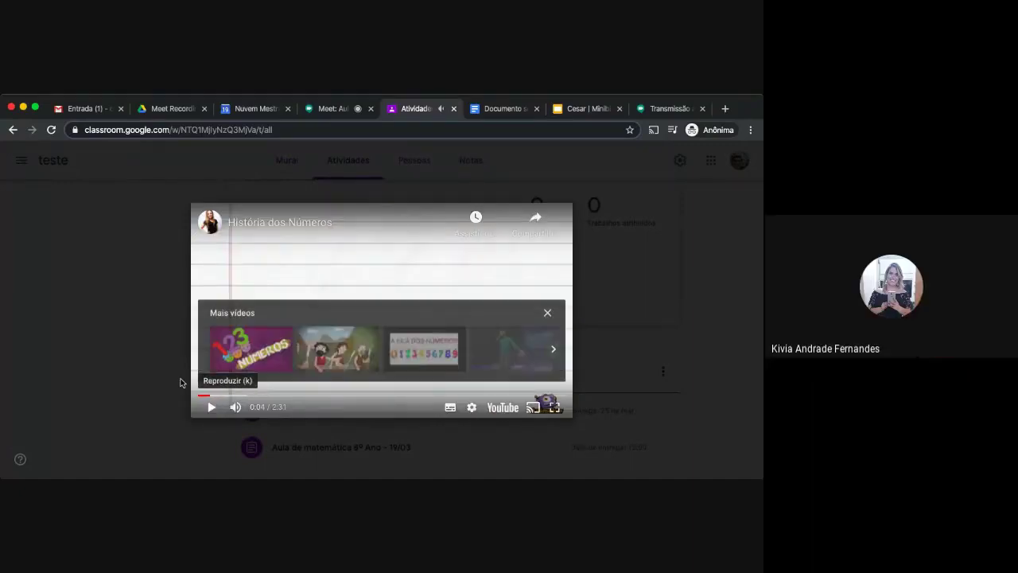
left_click(179, 383)
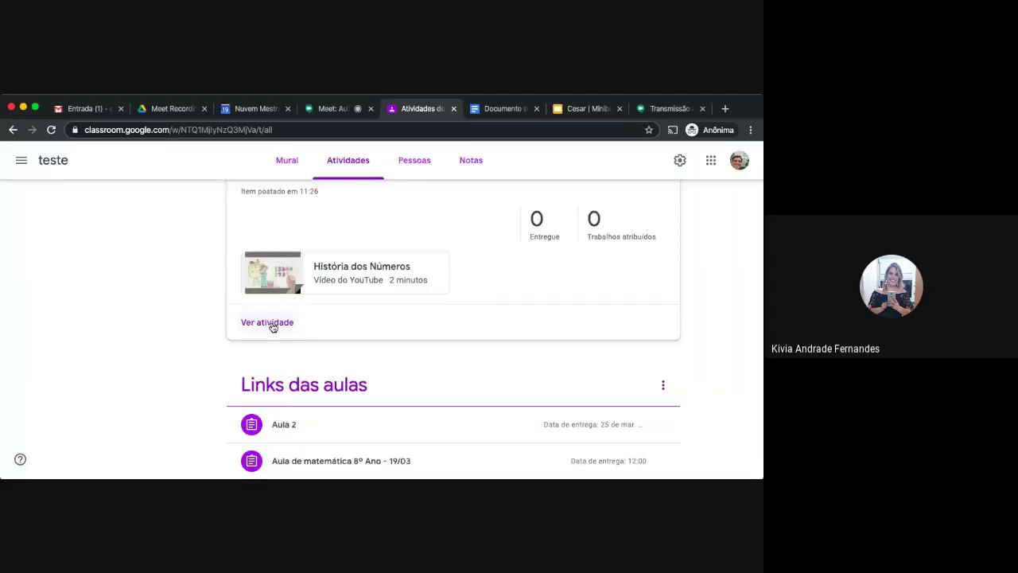
scroll(272, 326, "up", 1)
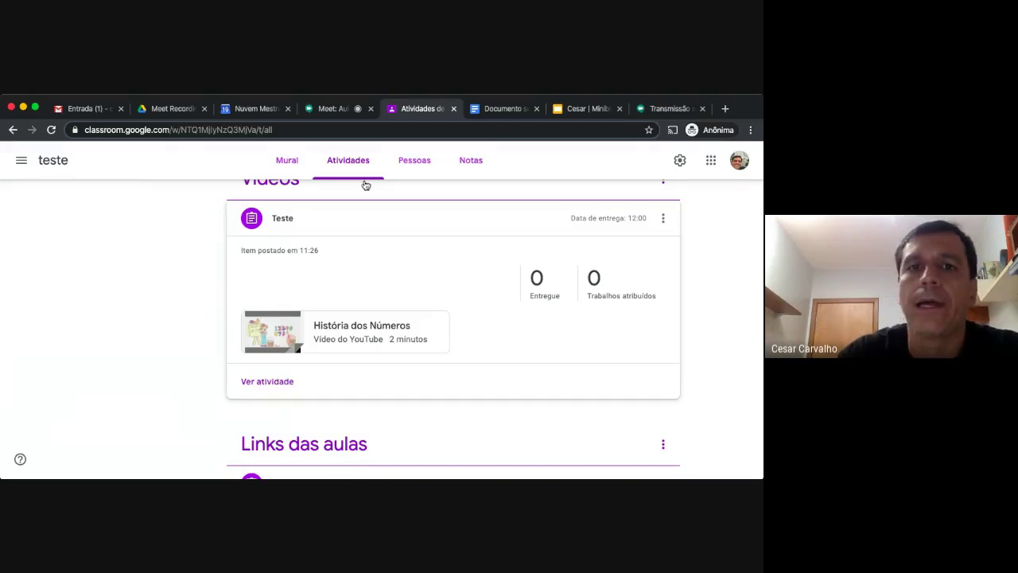
- Highlight the contact e-mail on the presentation's first slide, and go through the Meet call to the Aula de matemática - 8º Ano calendar event
left_click(576, 110)
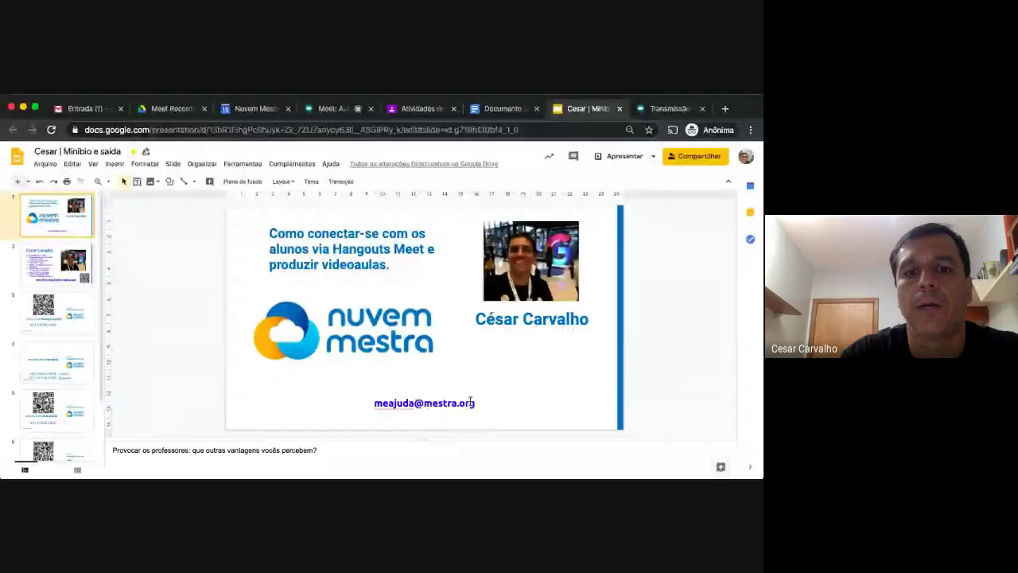
left_click(379, 404)
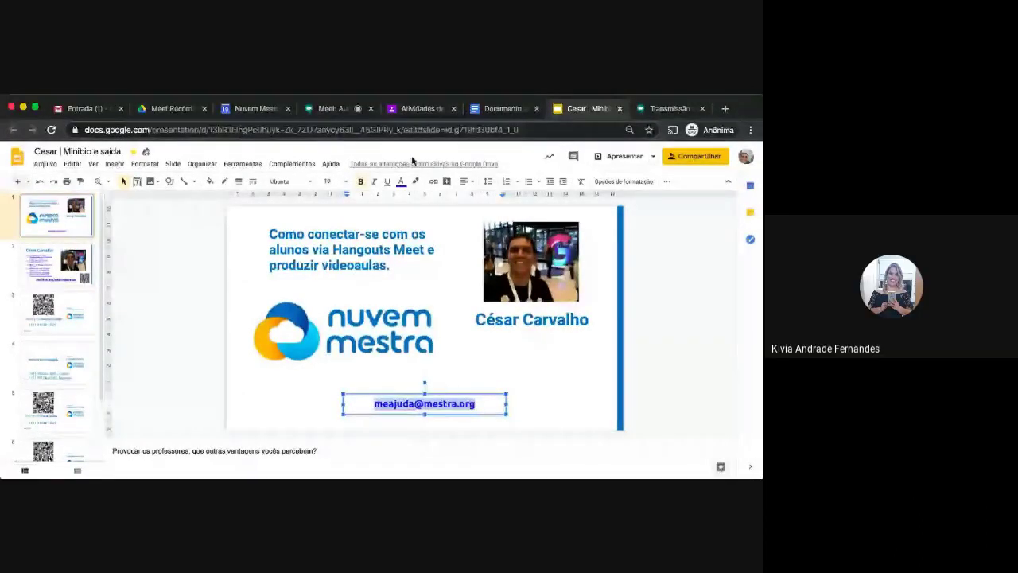
left_click(330, 109)
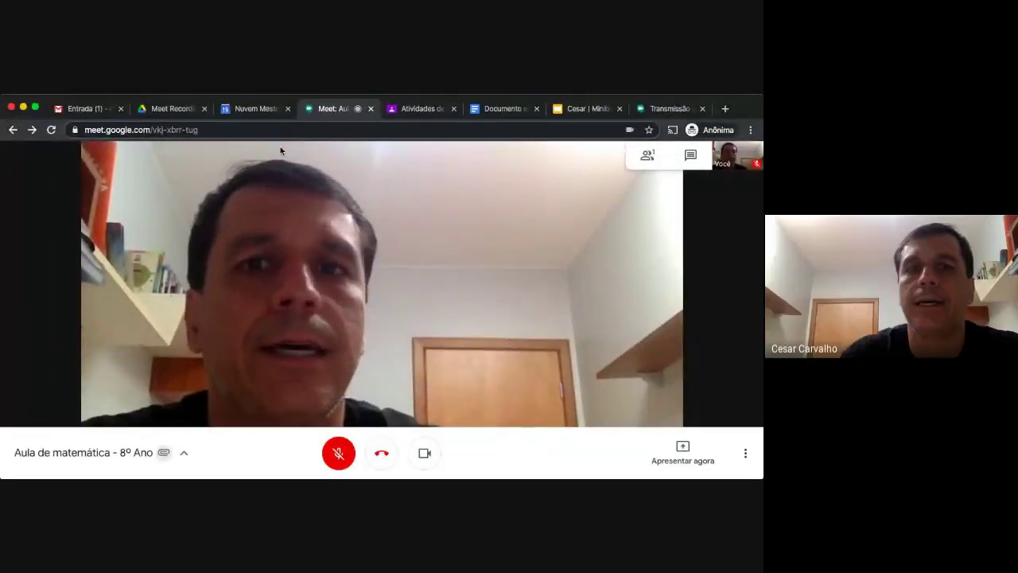
left_click(254, 107)
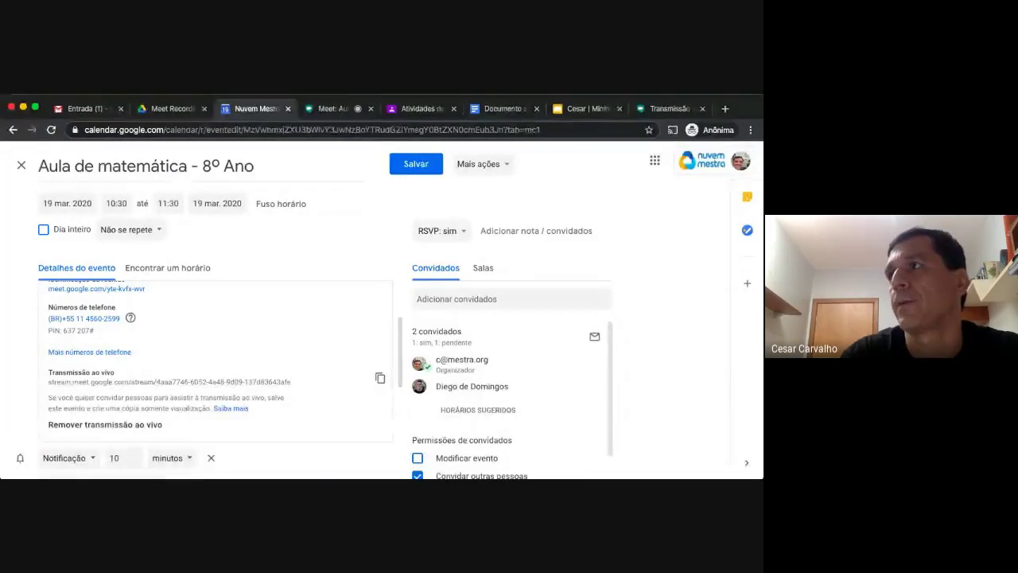